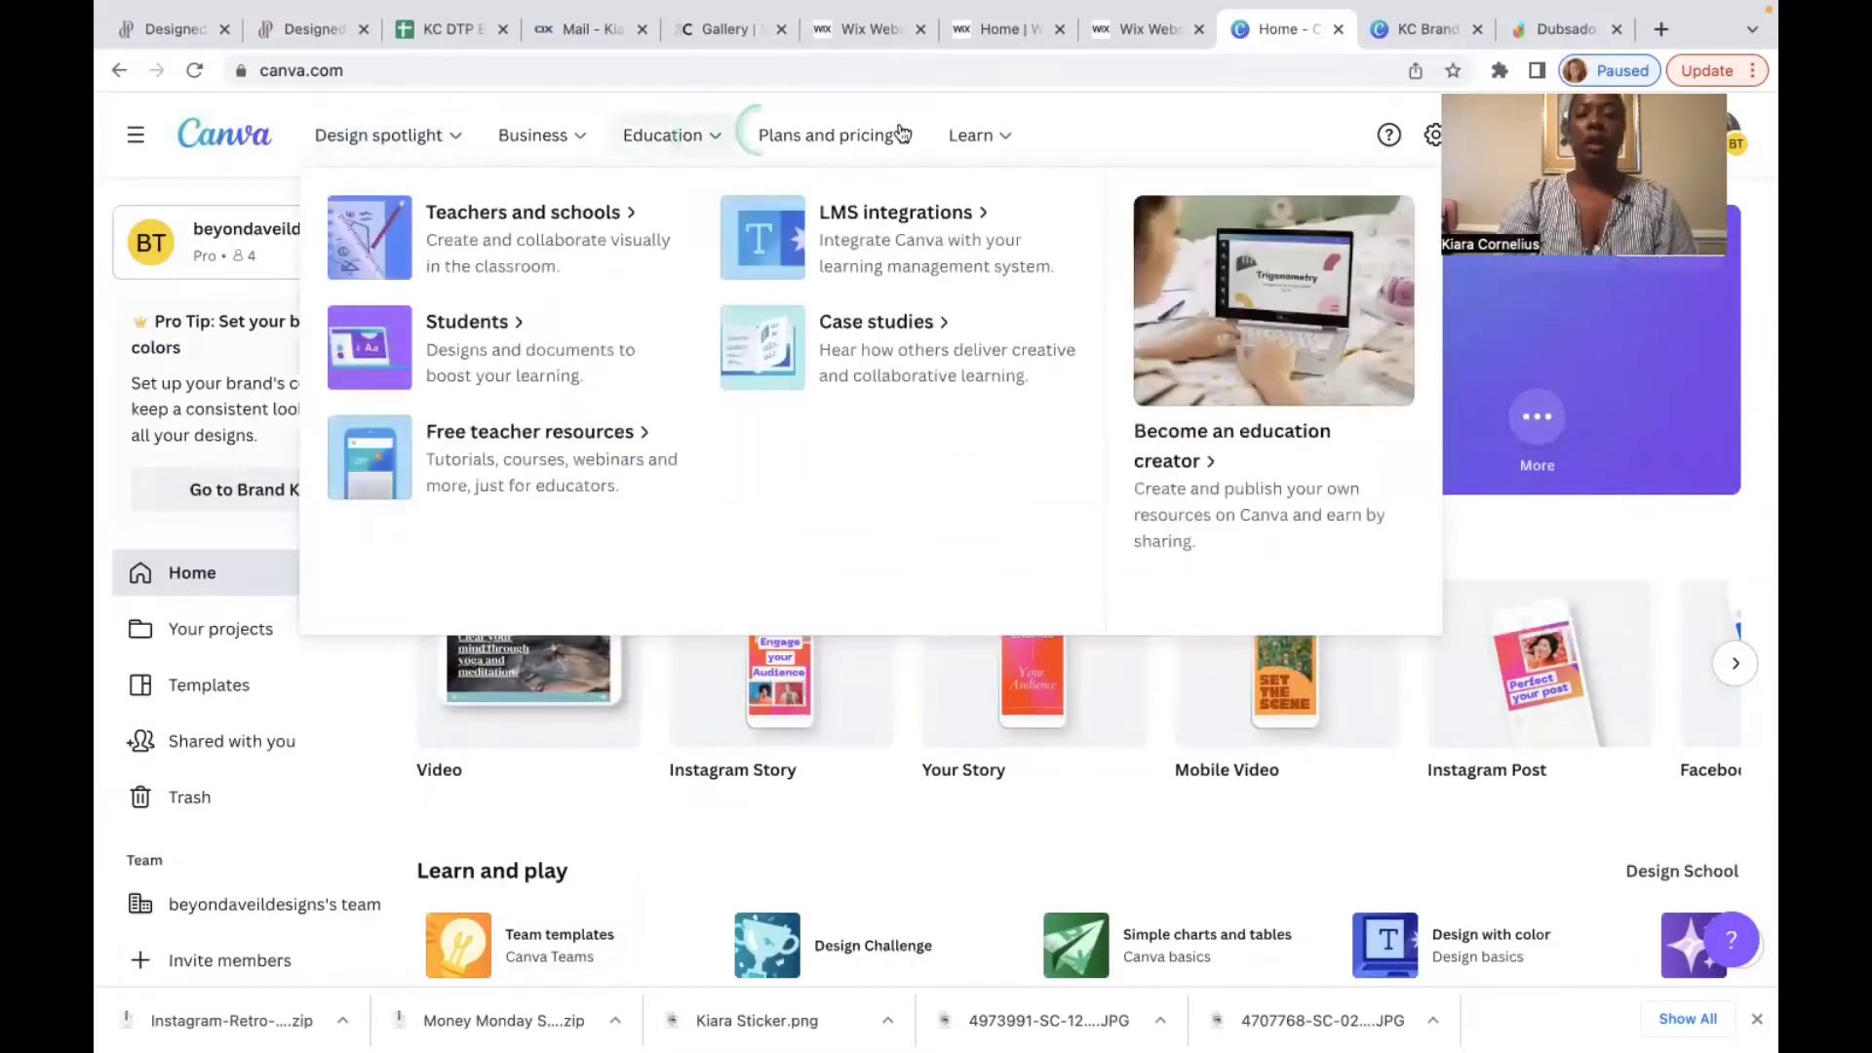
Step: Create a blank Instagram post design
mouse_move(975, 134)
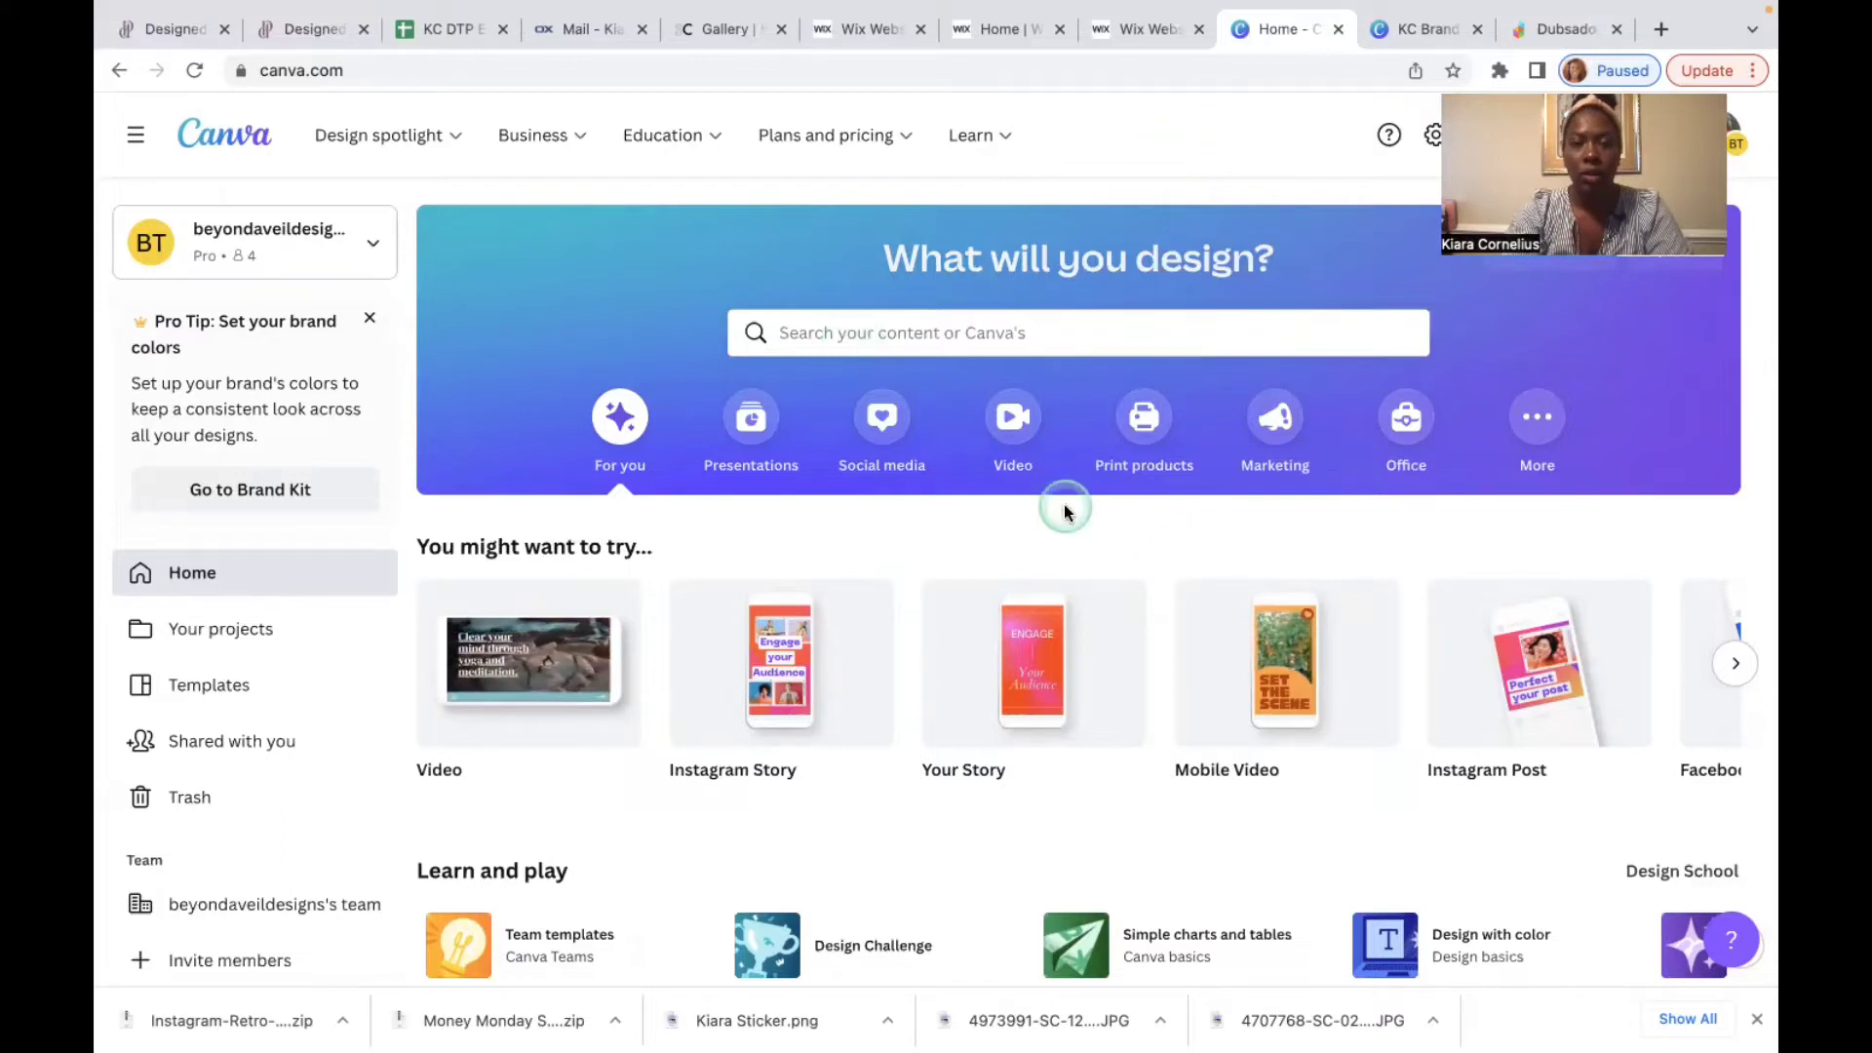
mouse_move(1520, 672)
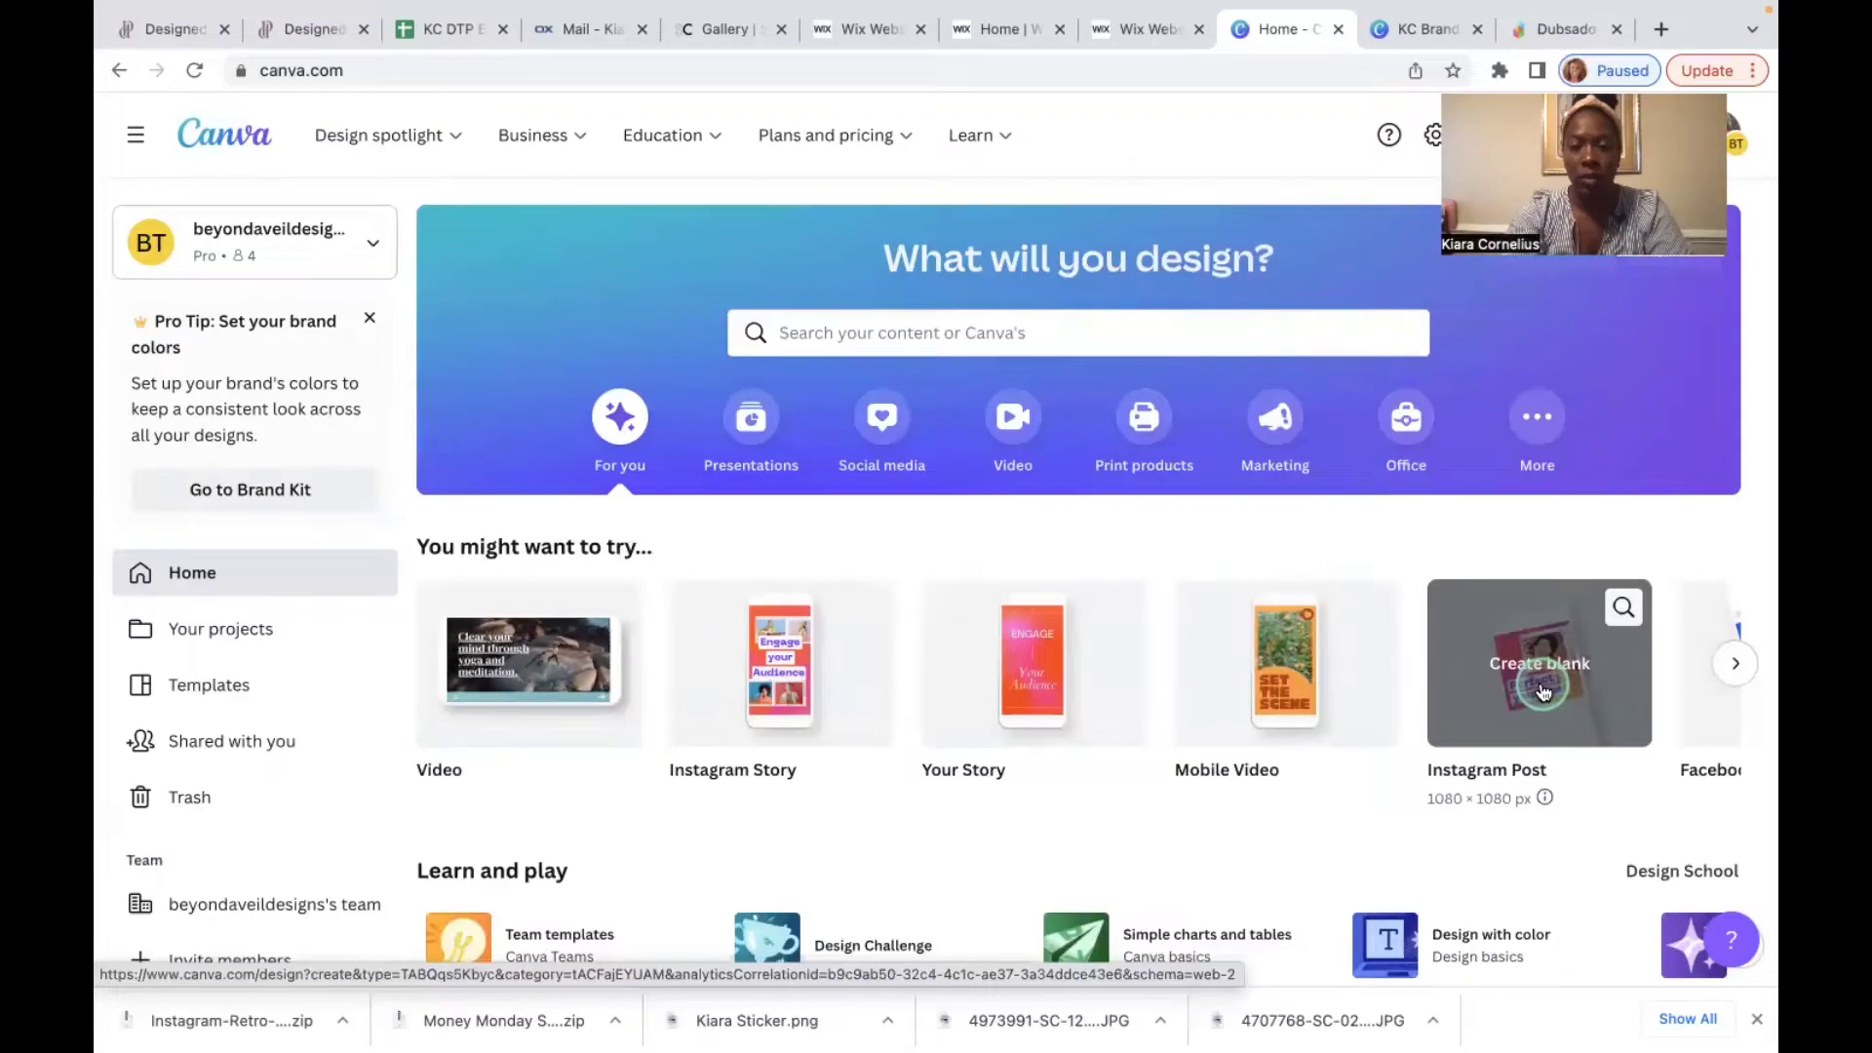
click(1541, 687)
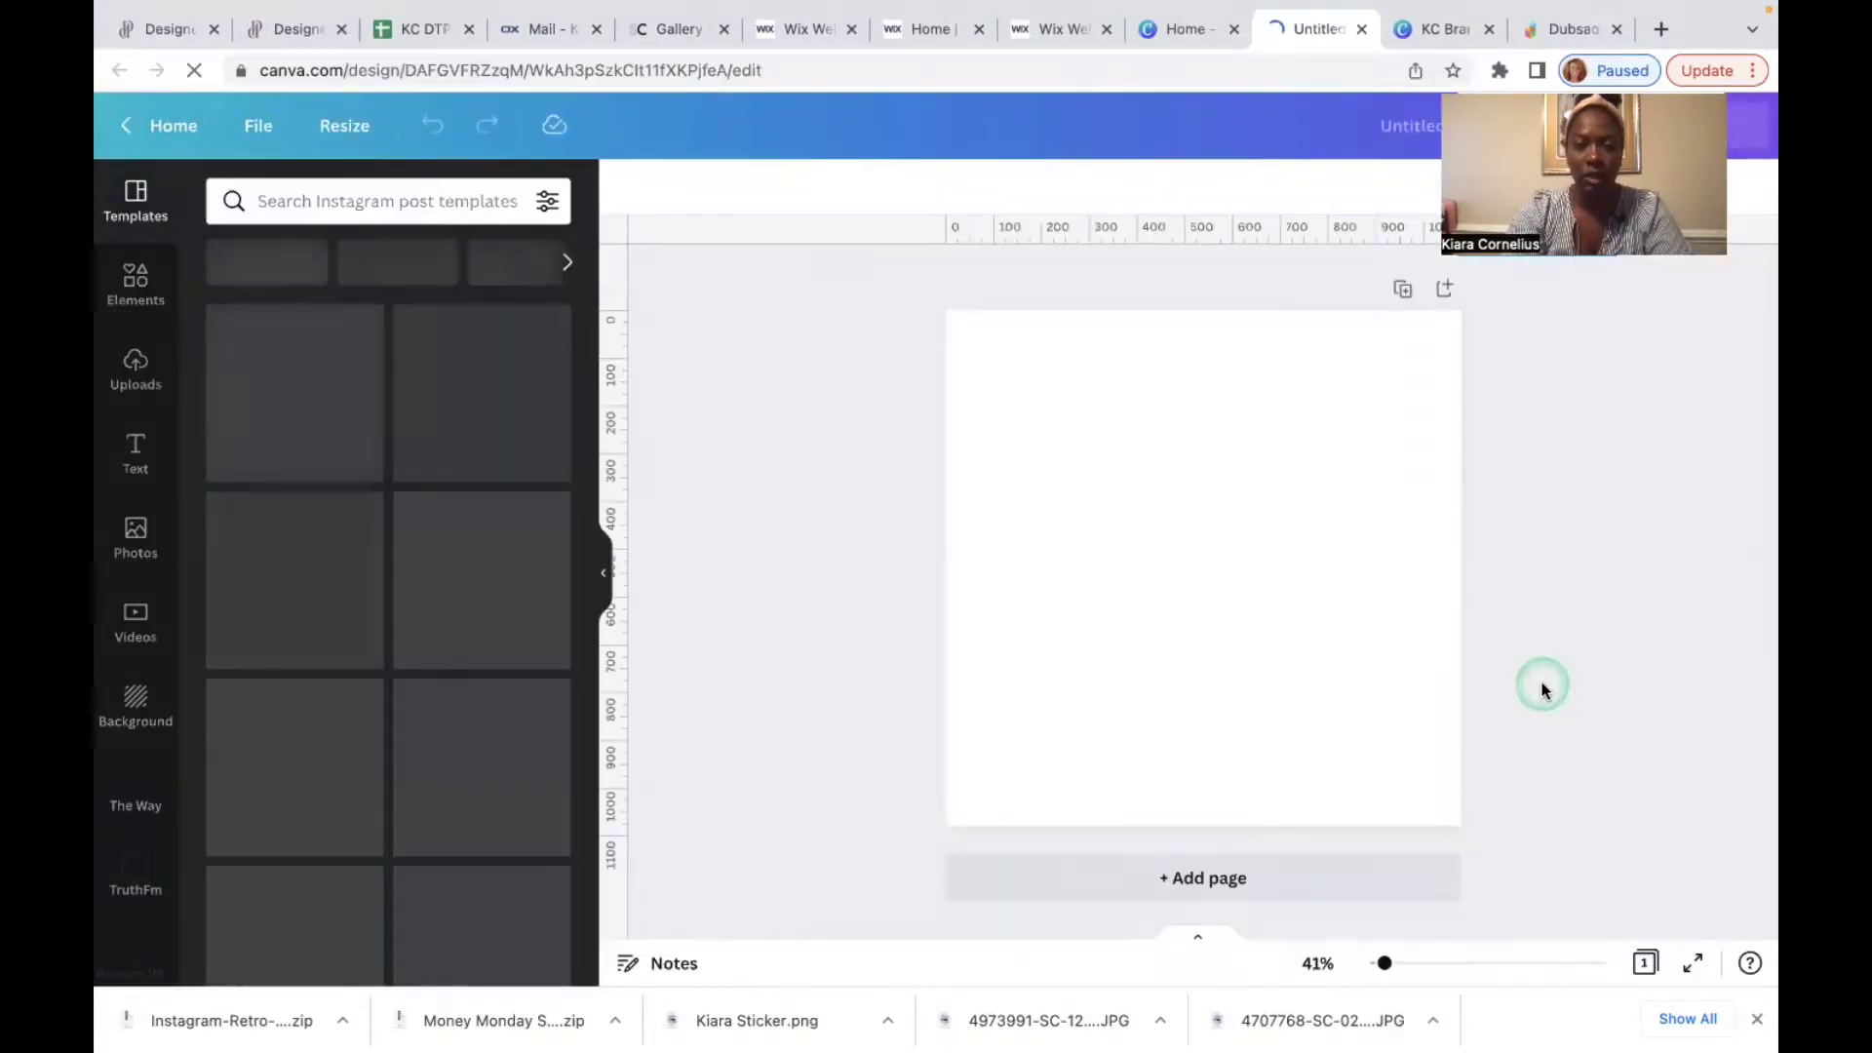
click(1130, 648)
click(1313, 702)
click(1185, 606)
click(694, 518)
Step: Search the templates for 'twitter' and browse the tweet-style results
click(390, 201)
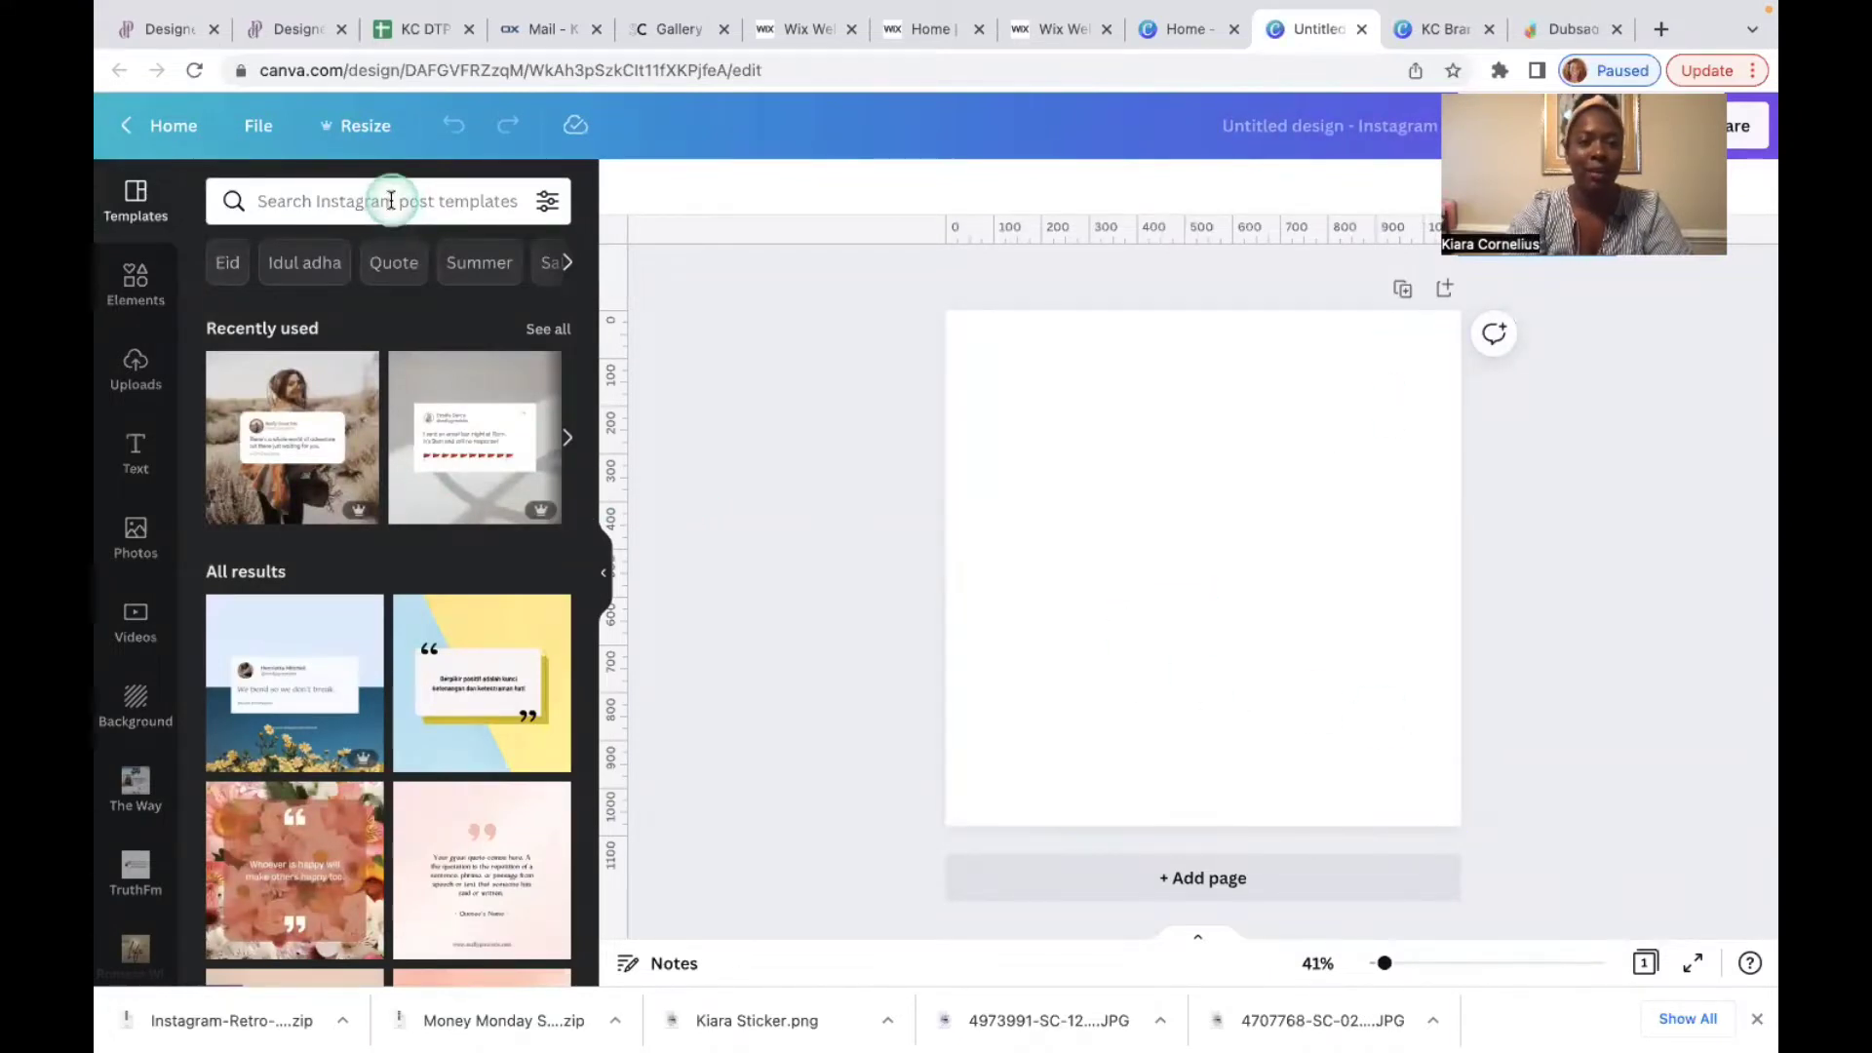
text(twitte)
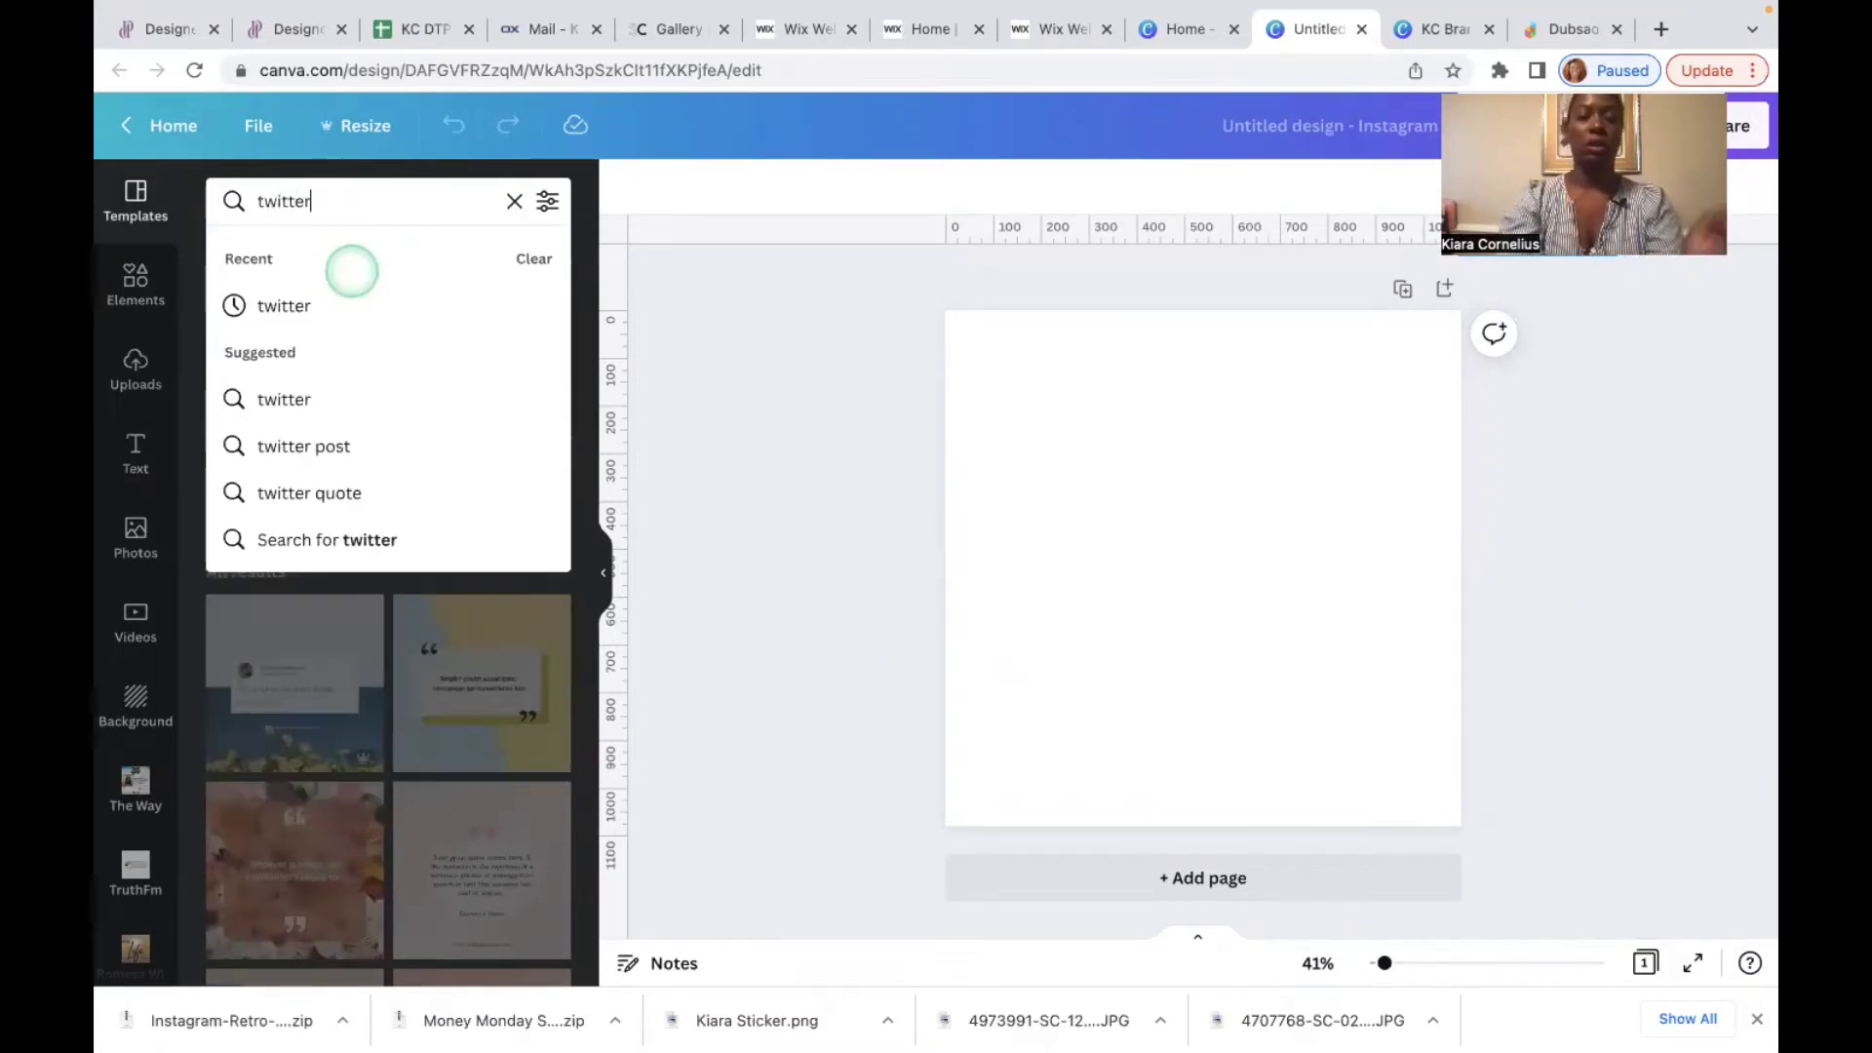
text(r)
key(Return)
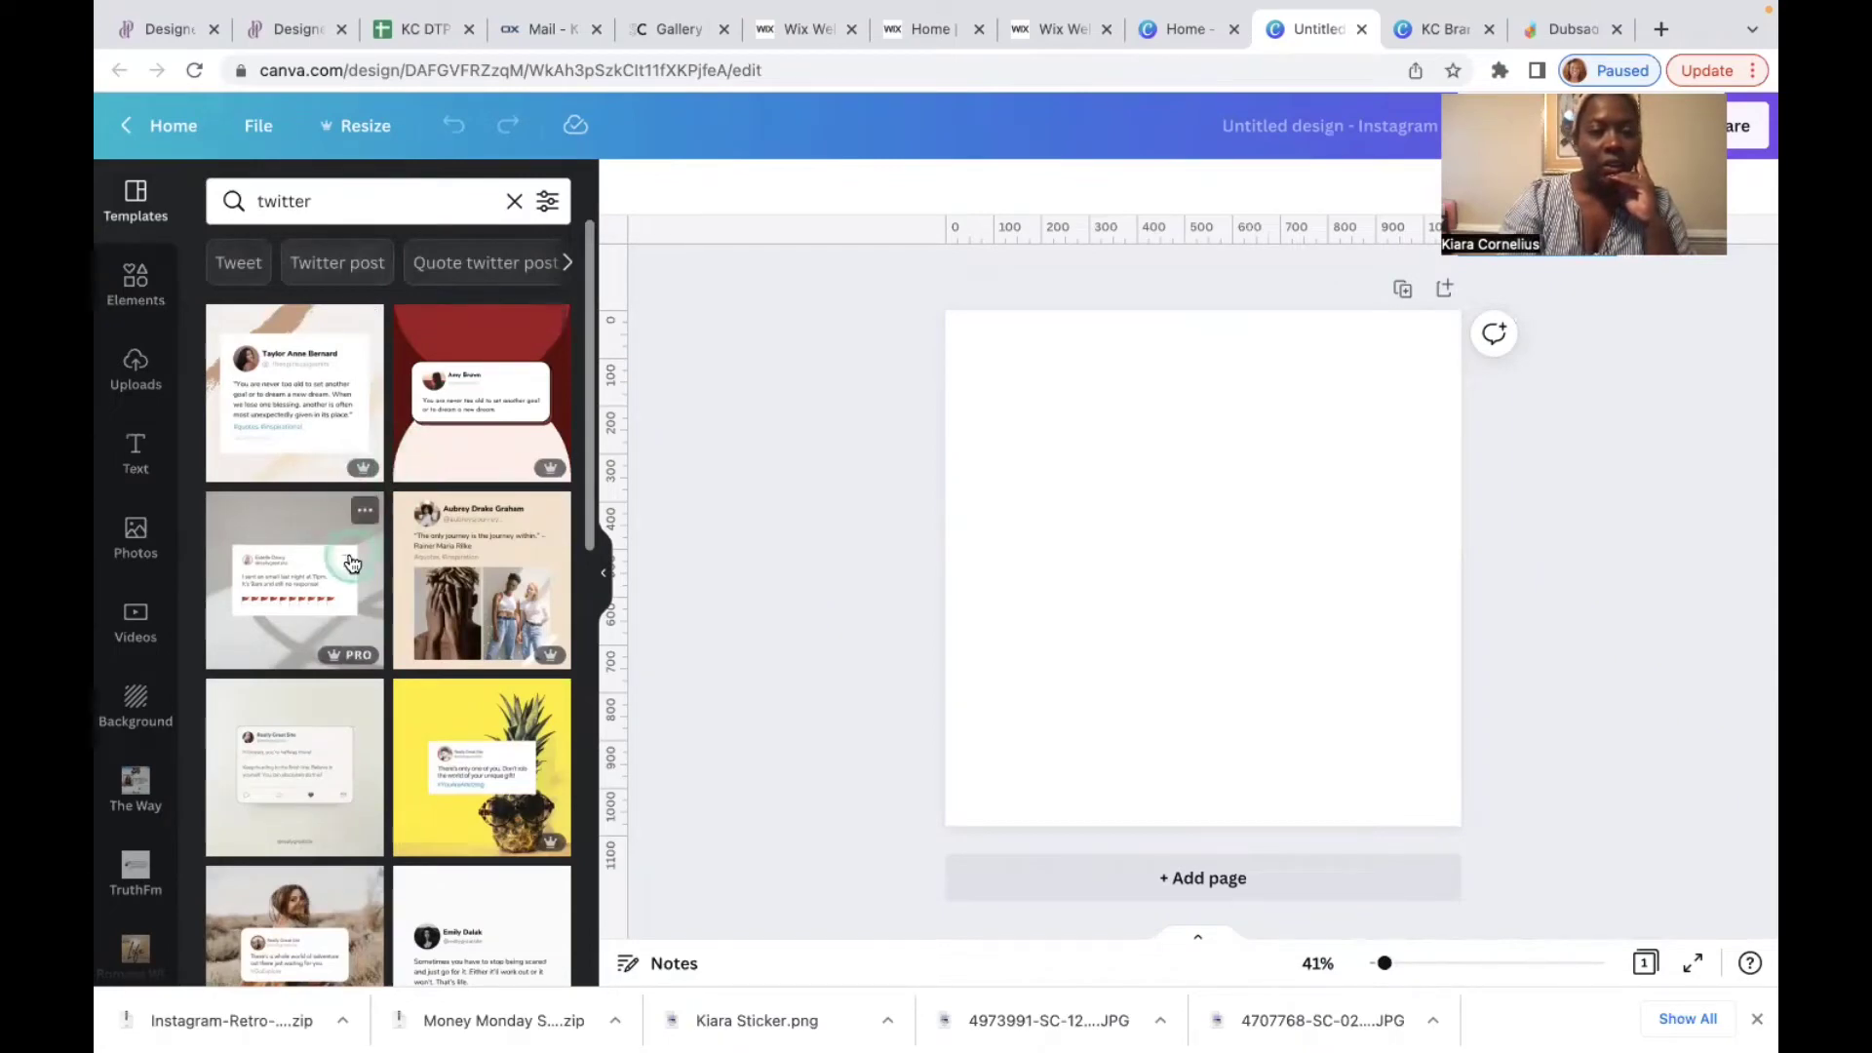
scroll(352, 564, down, 3)
scroll(352, 563, down, 3)
scroll(352, 563, up, 5)
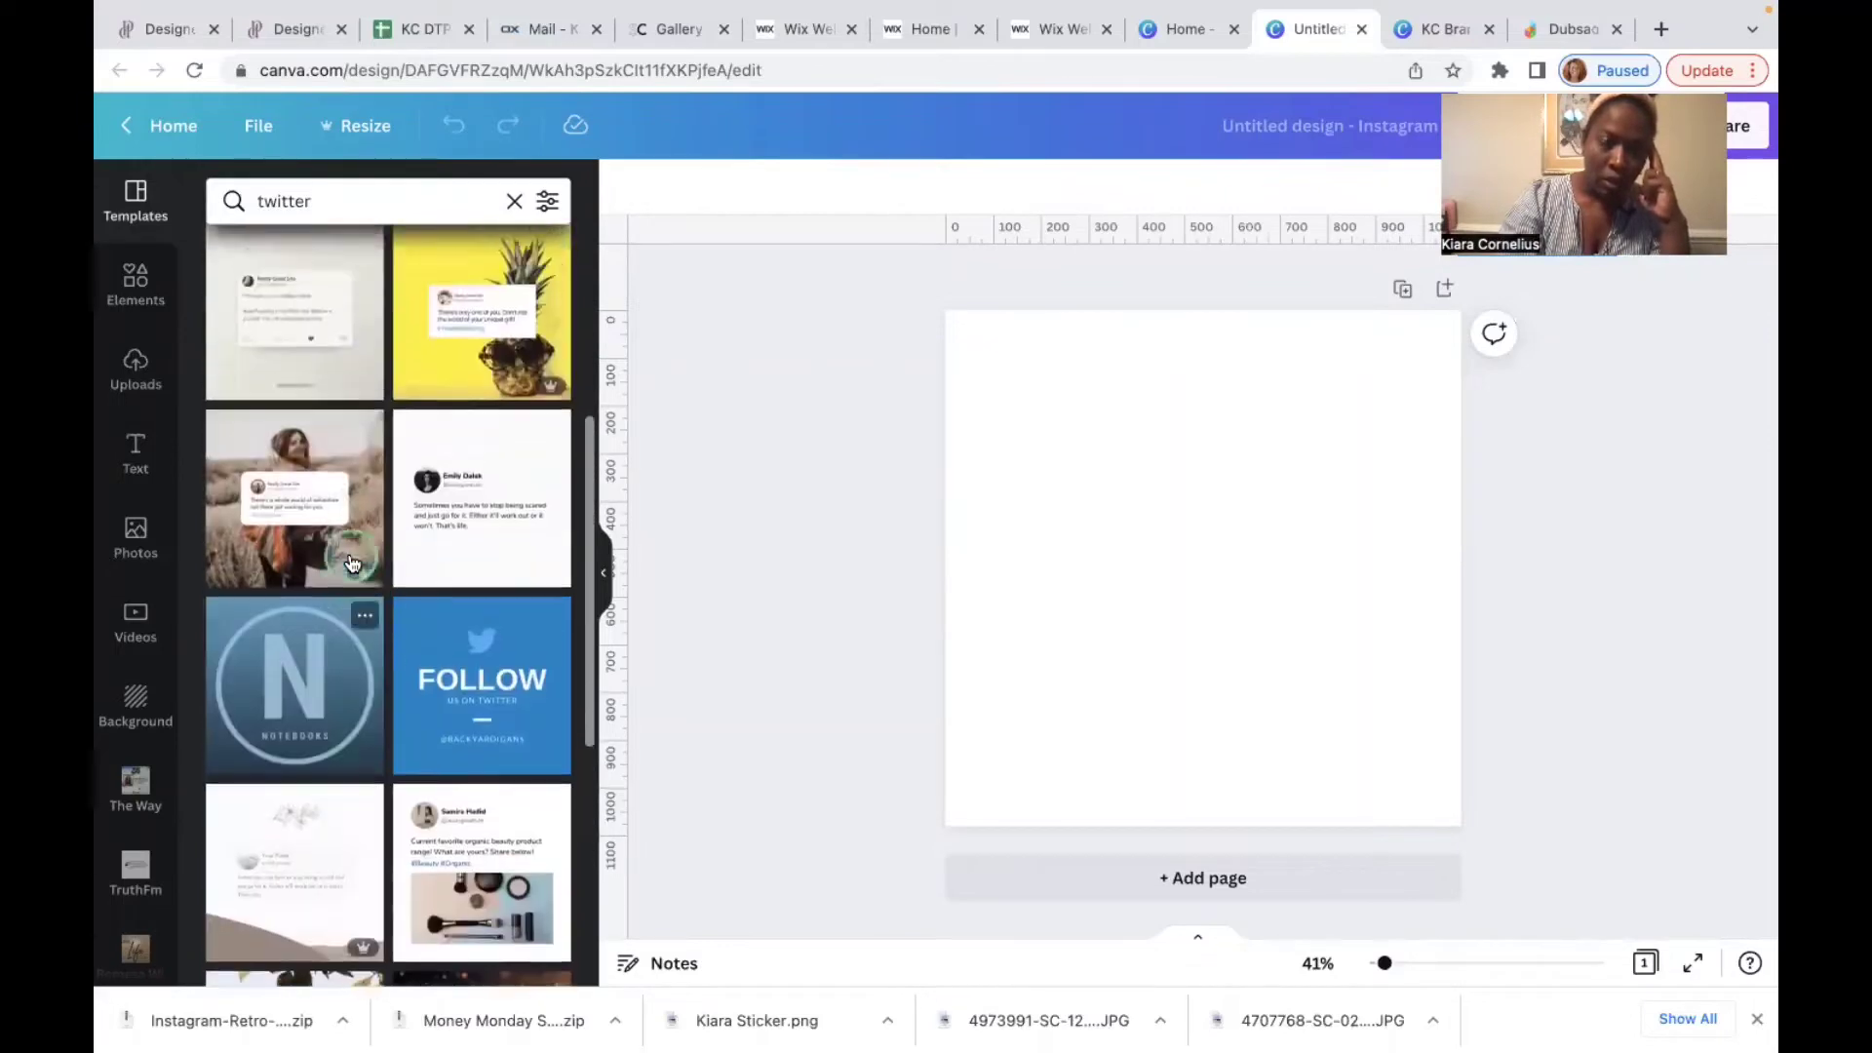
scroll(352, 563, up, 2)
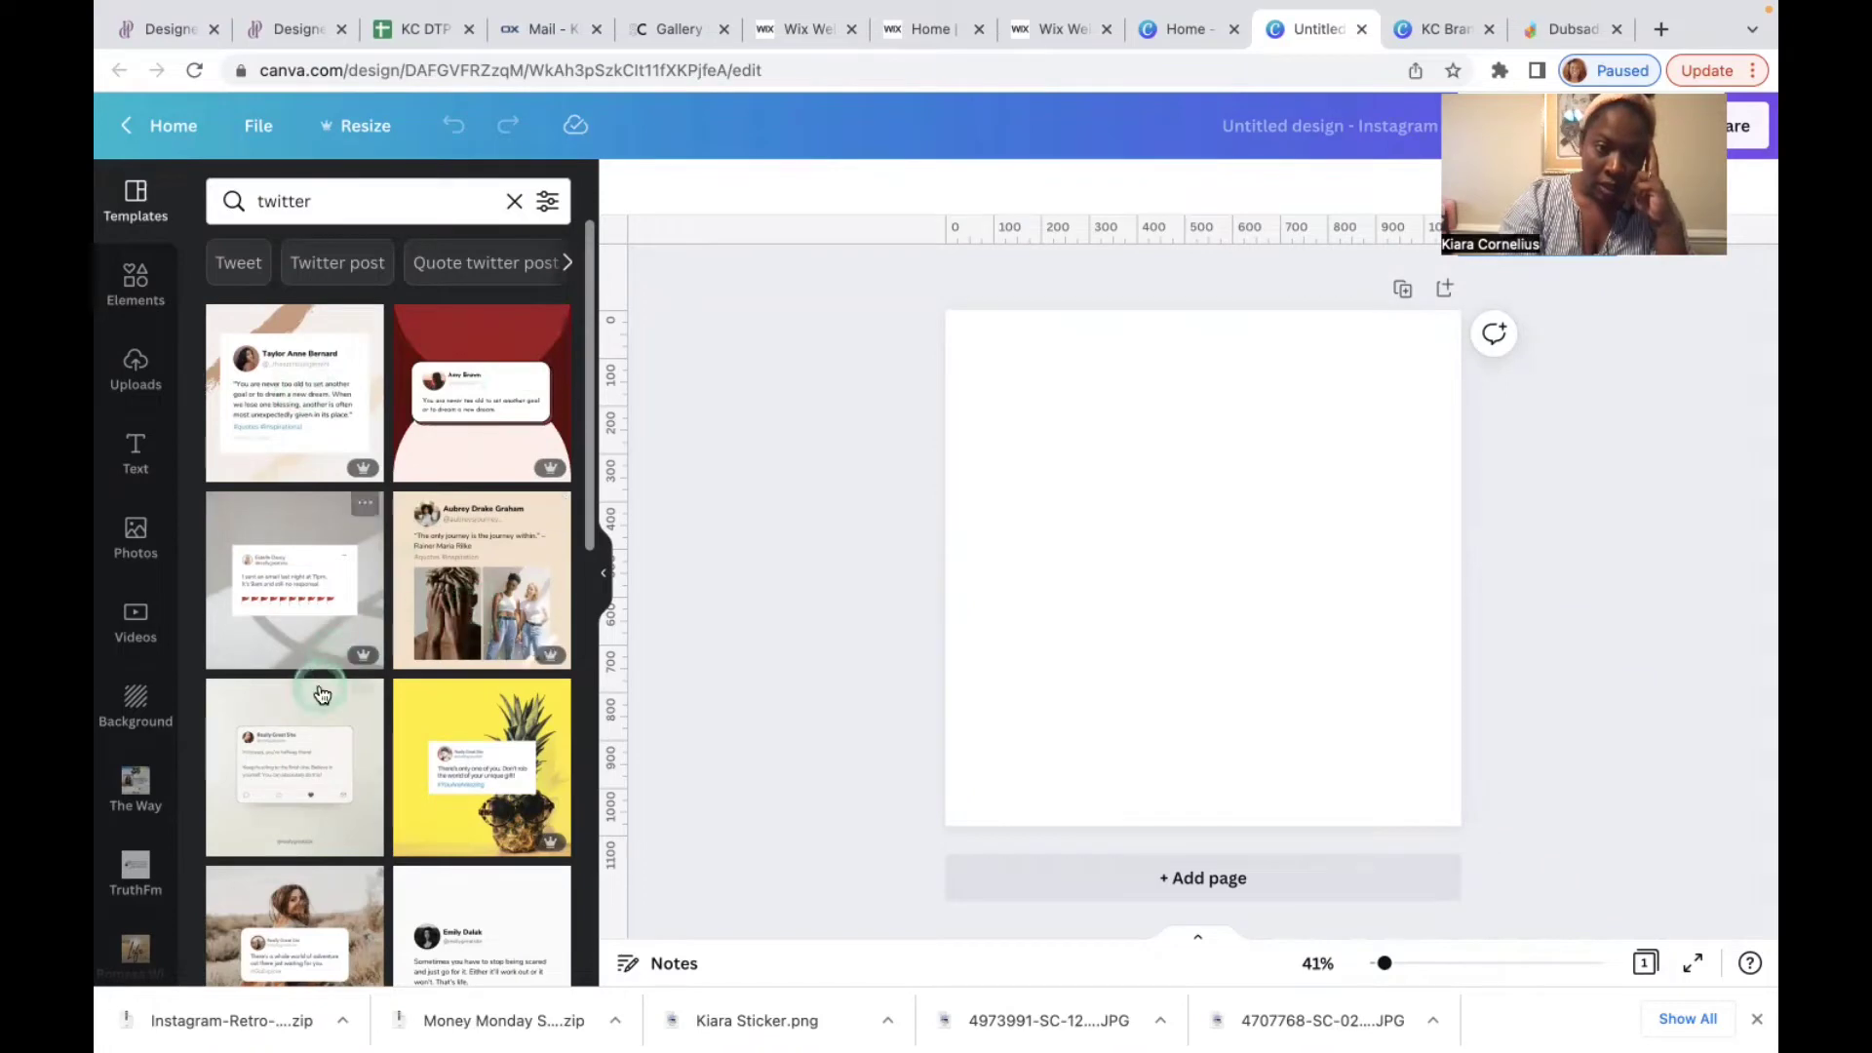
scroll(258, 830, down, 4)
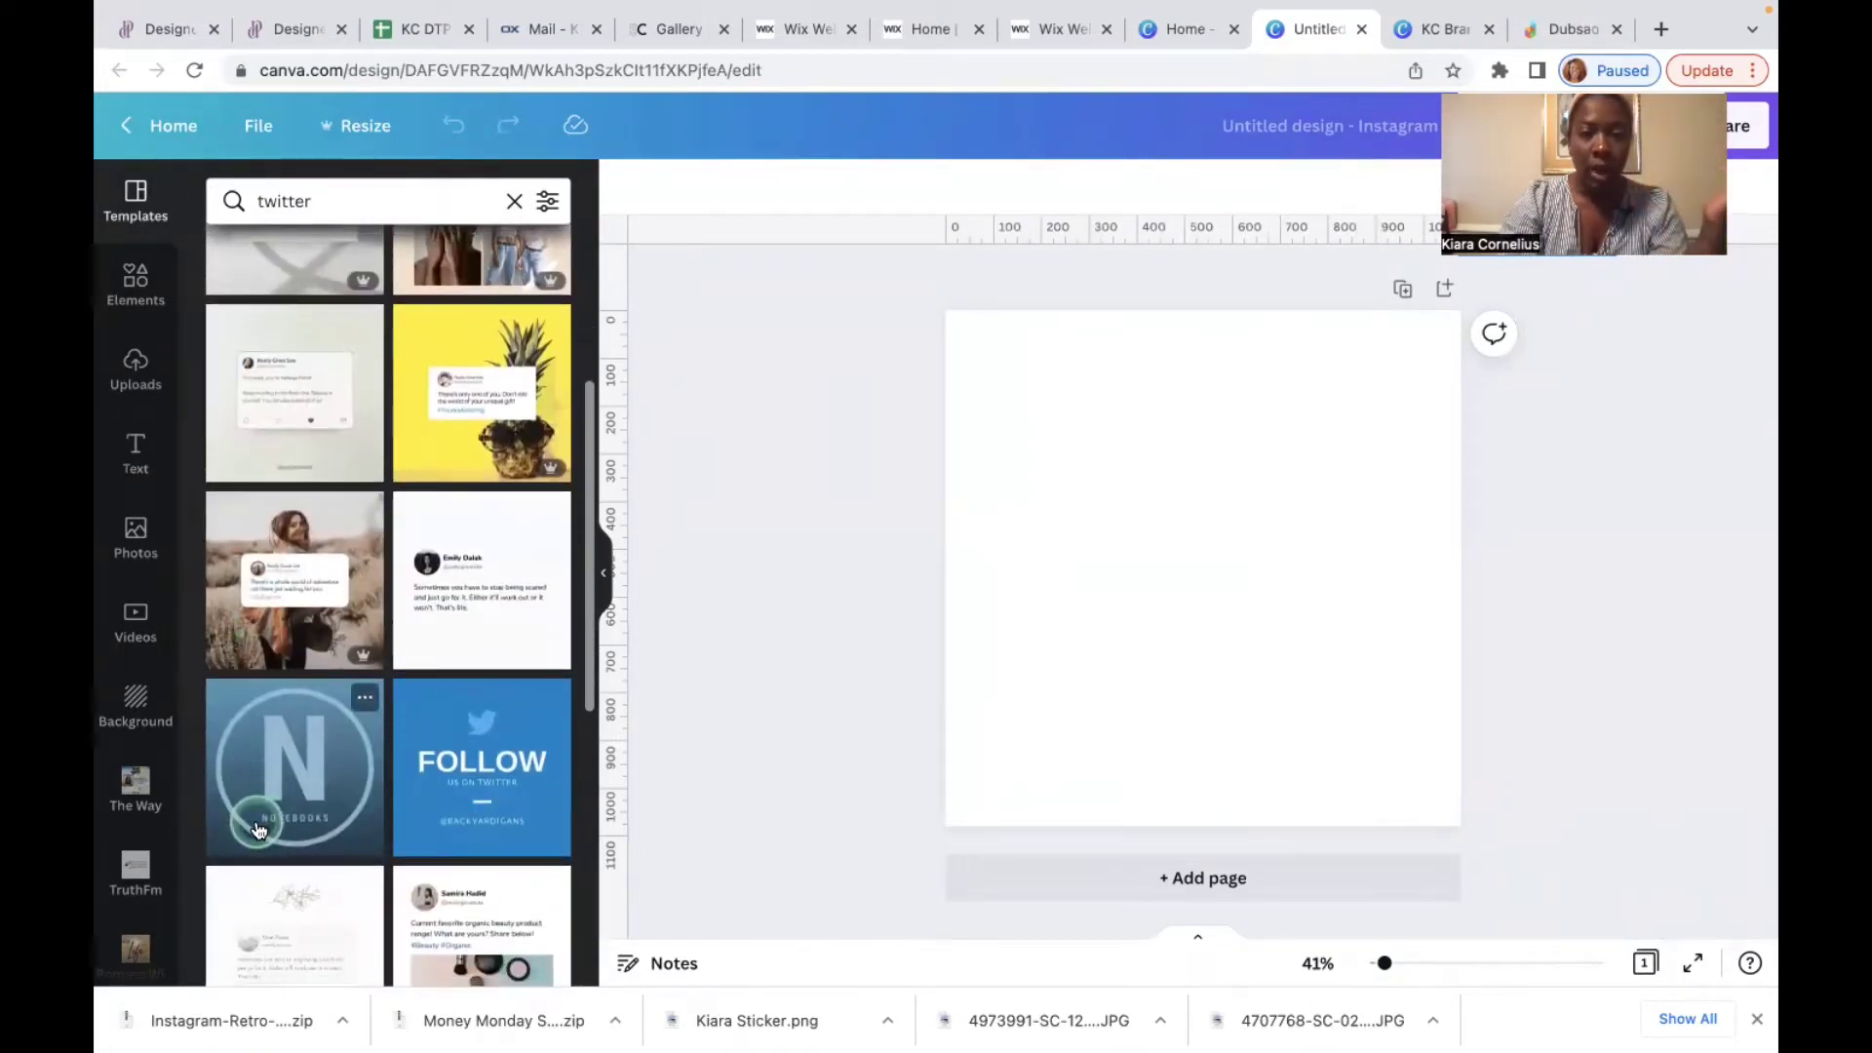
Step: Apply the woman-in-desert tweet-card template to the blank page
click(324, 531)
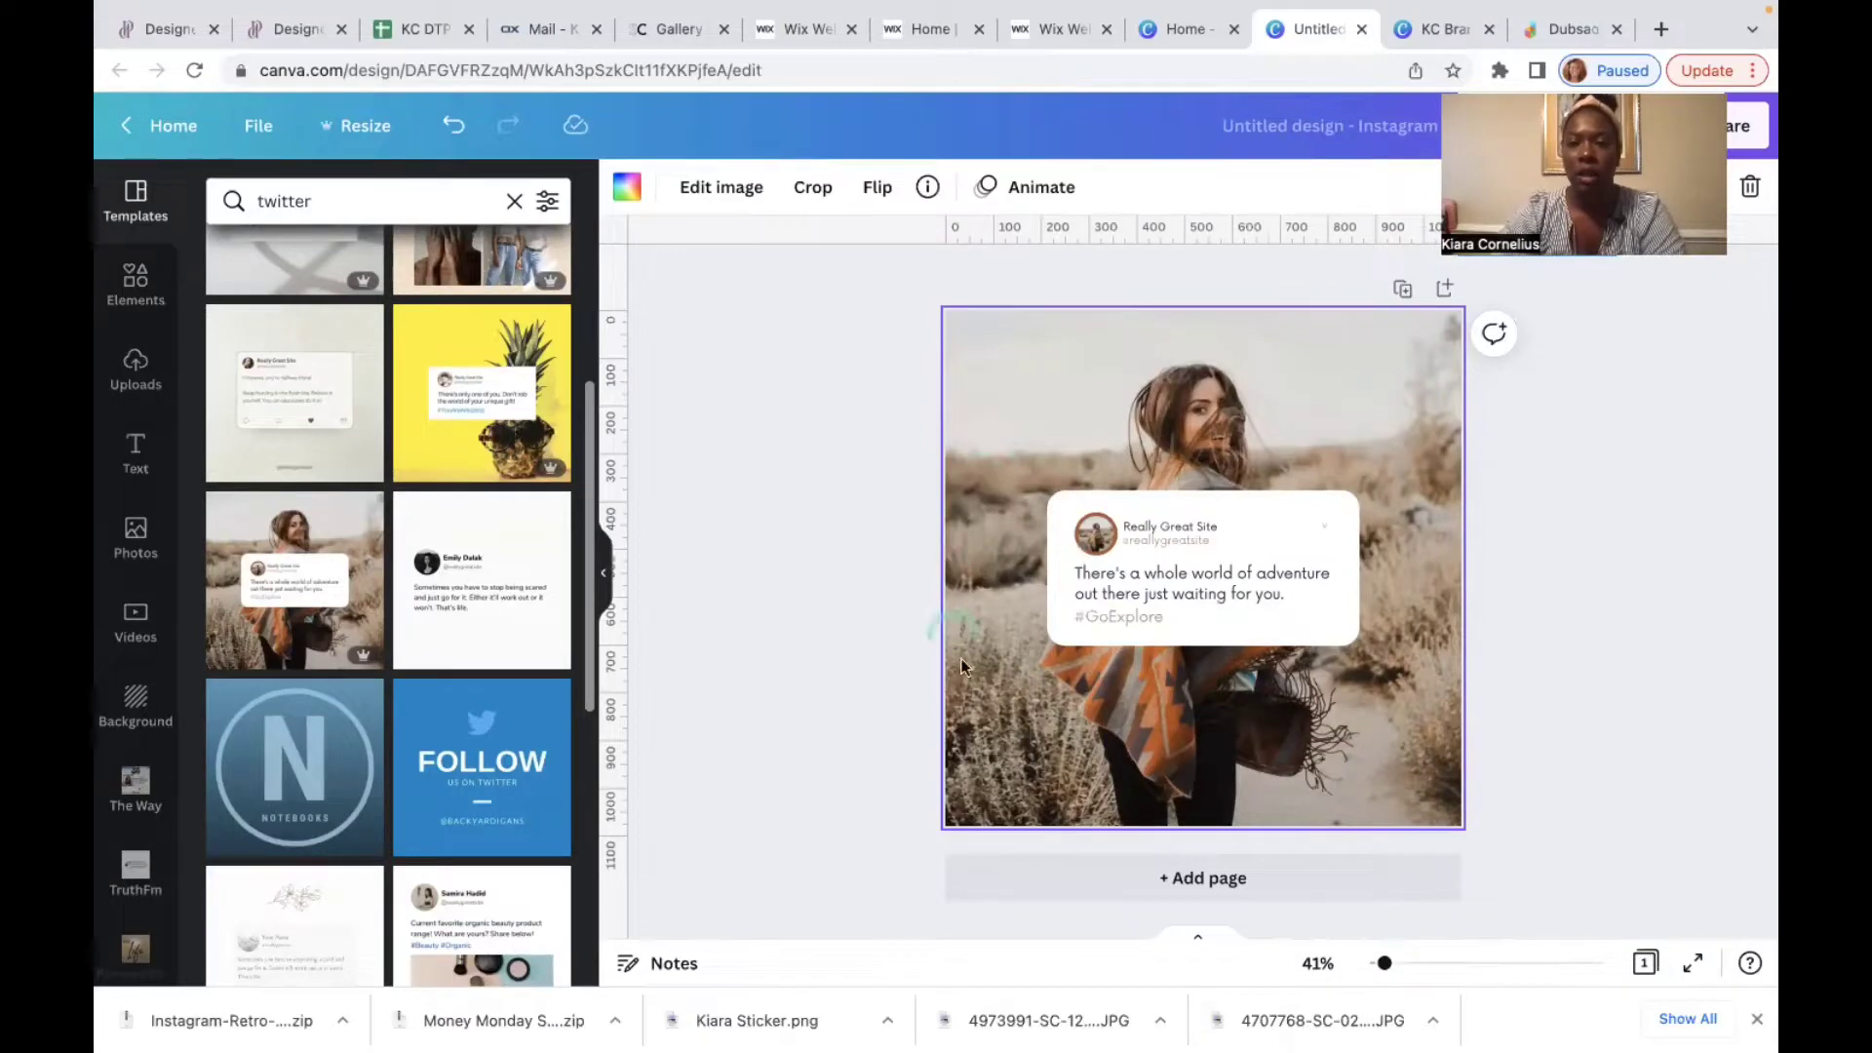
click(1106, 548)
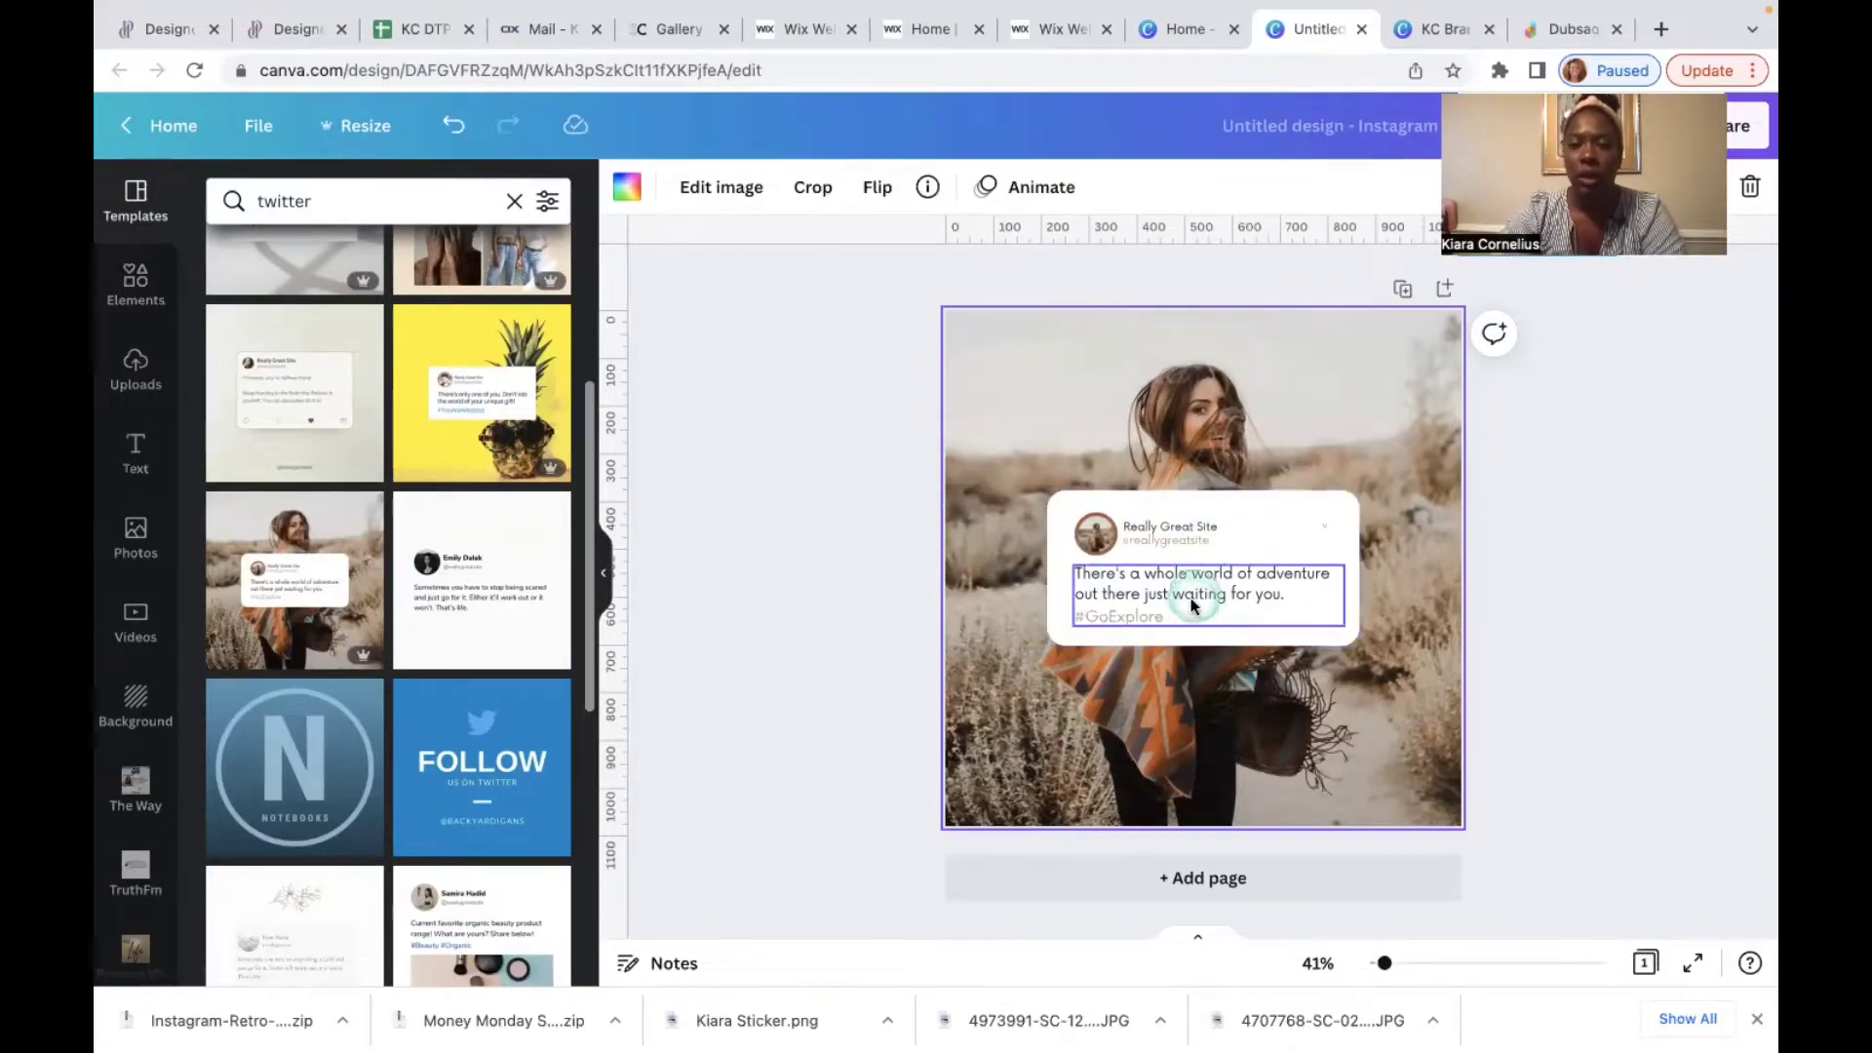
scroll(1199, 590, up, 5)
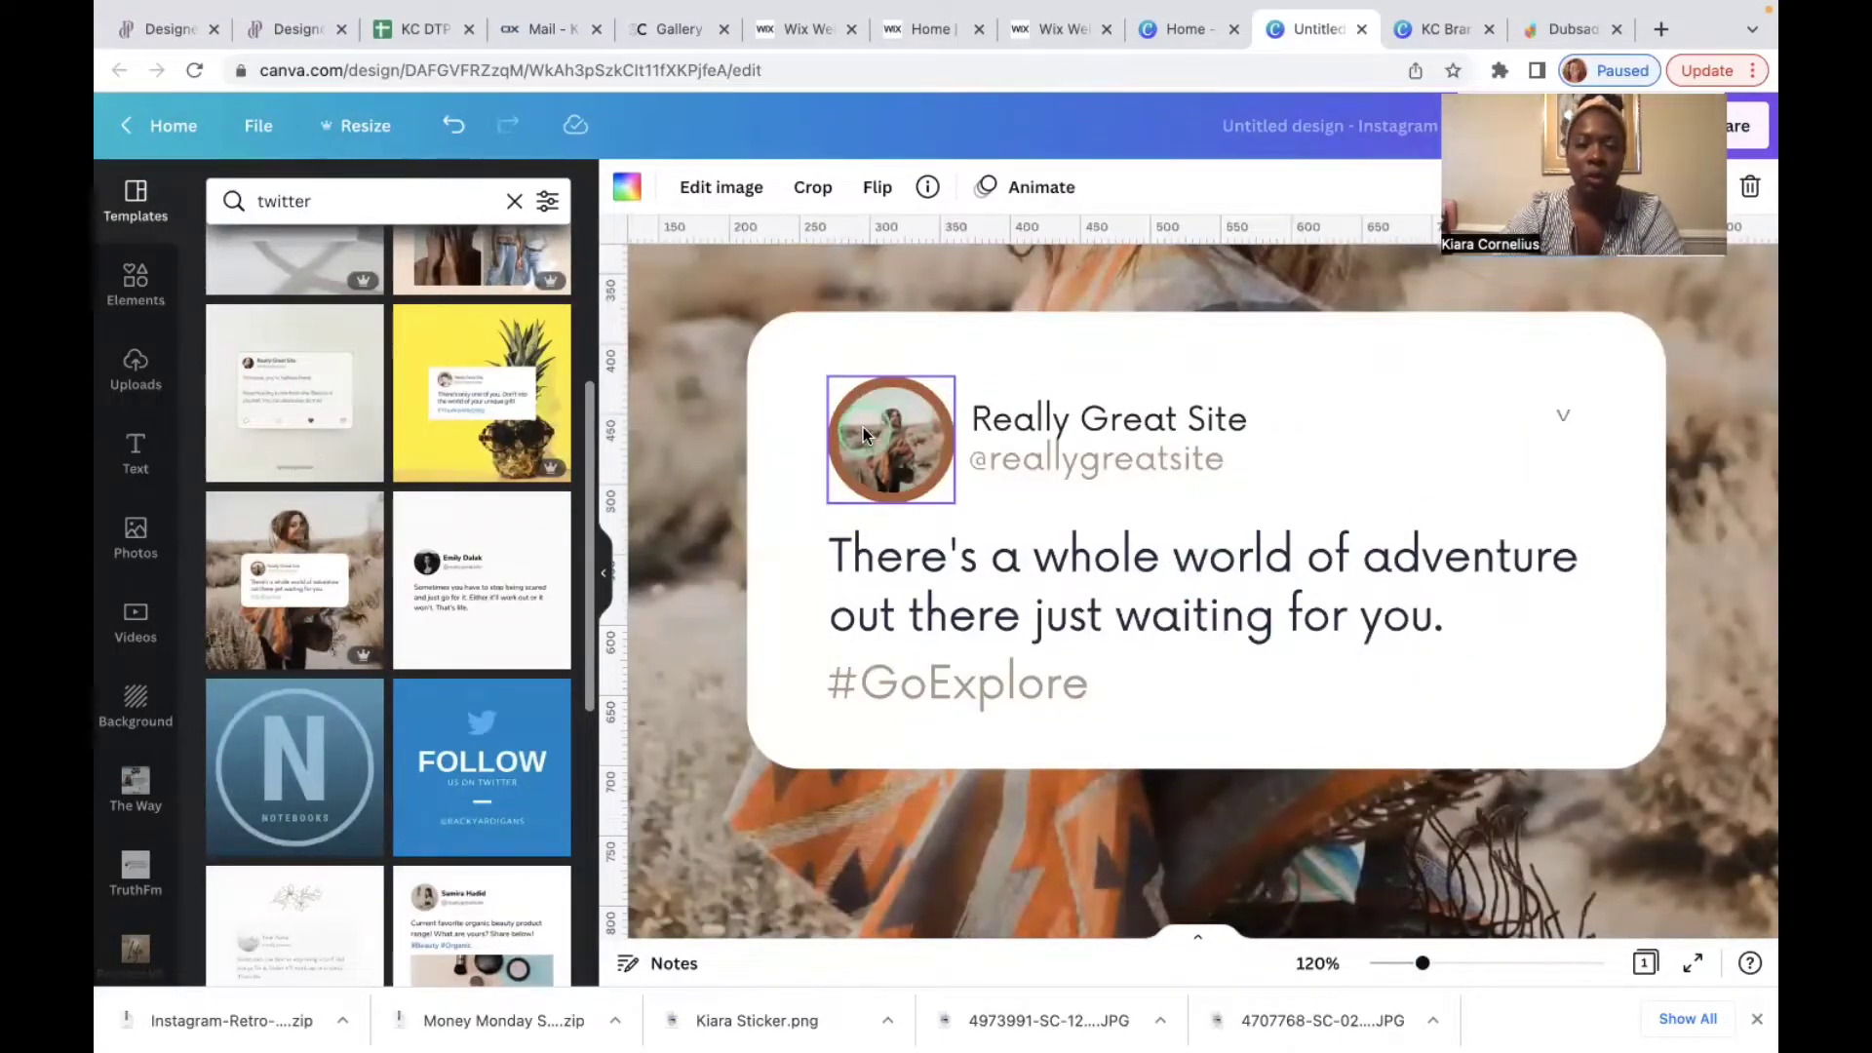
Step: Inspect the template's Really Great Site name, tweet body text and background photo
click(1080, 421)
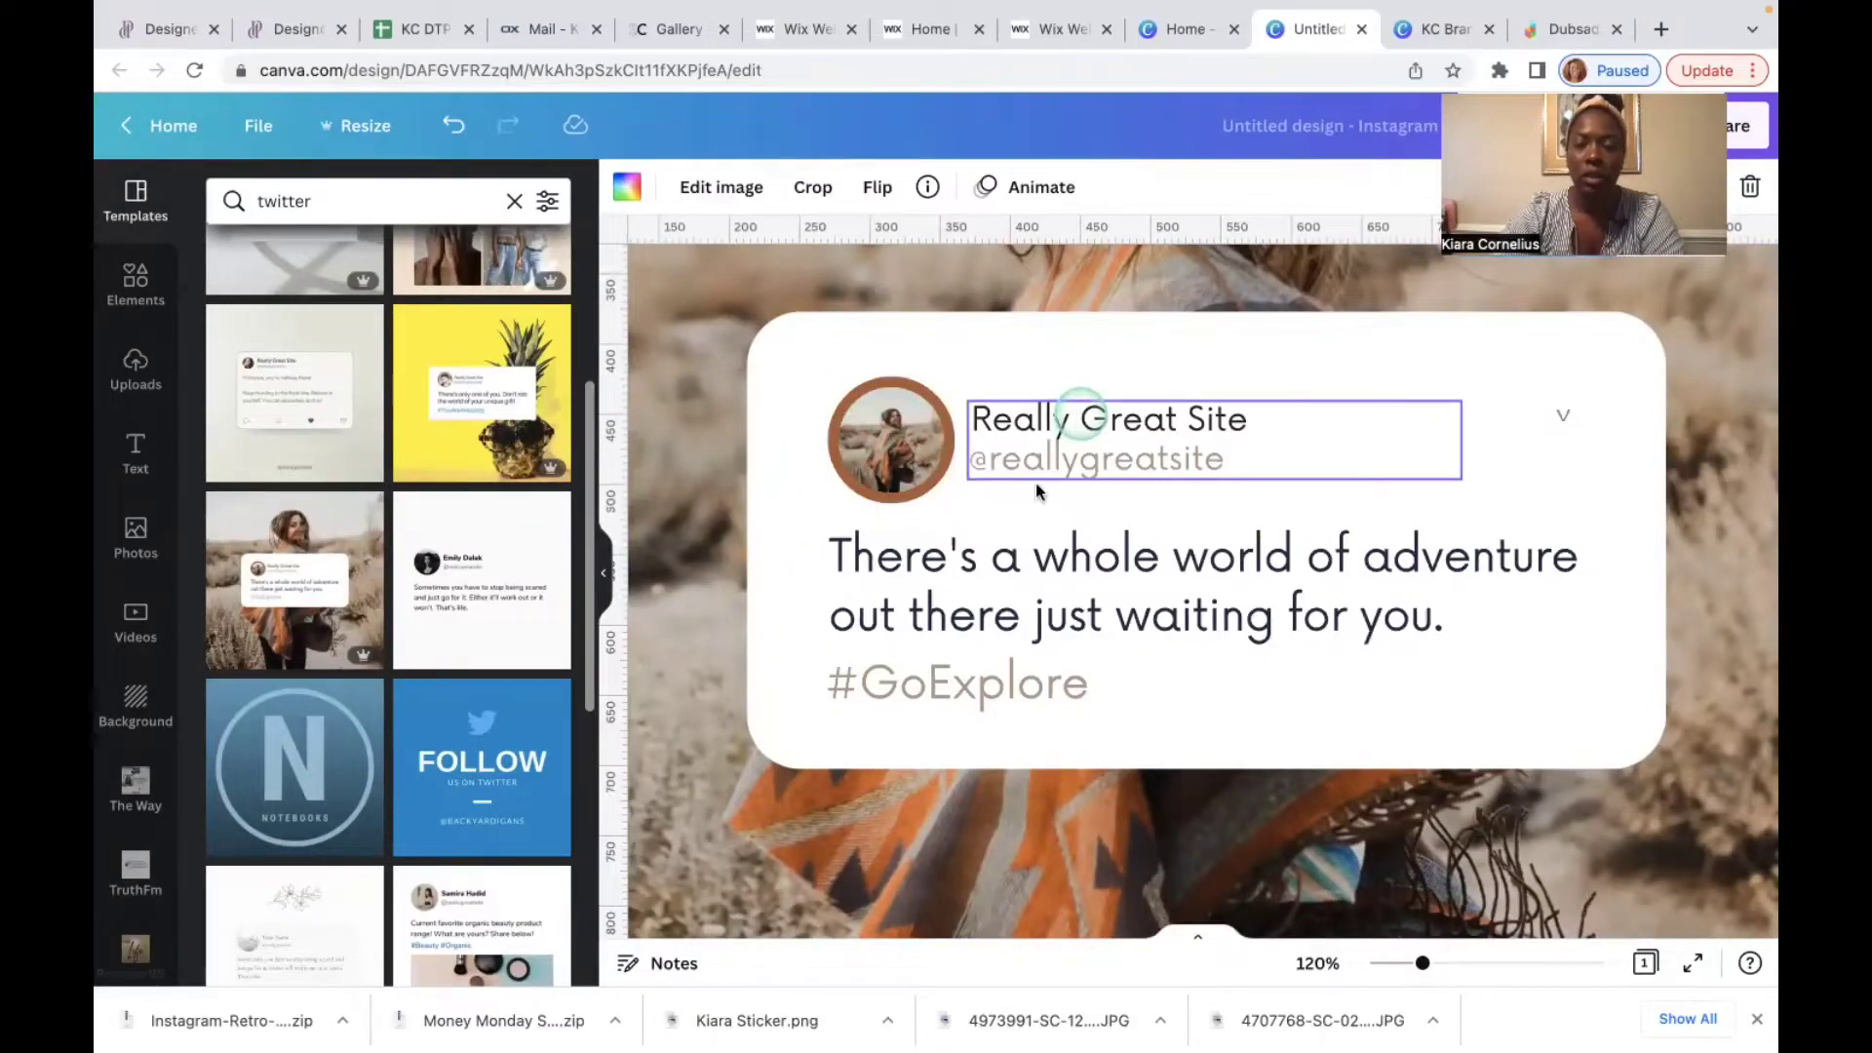
click(1011, 582)
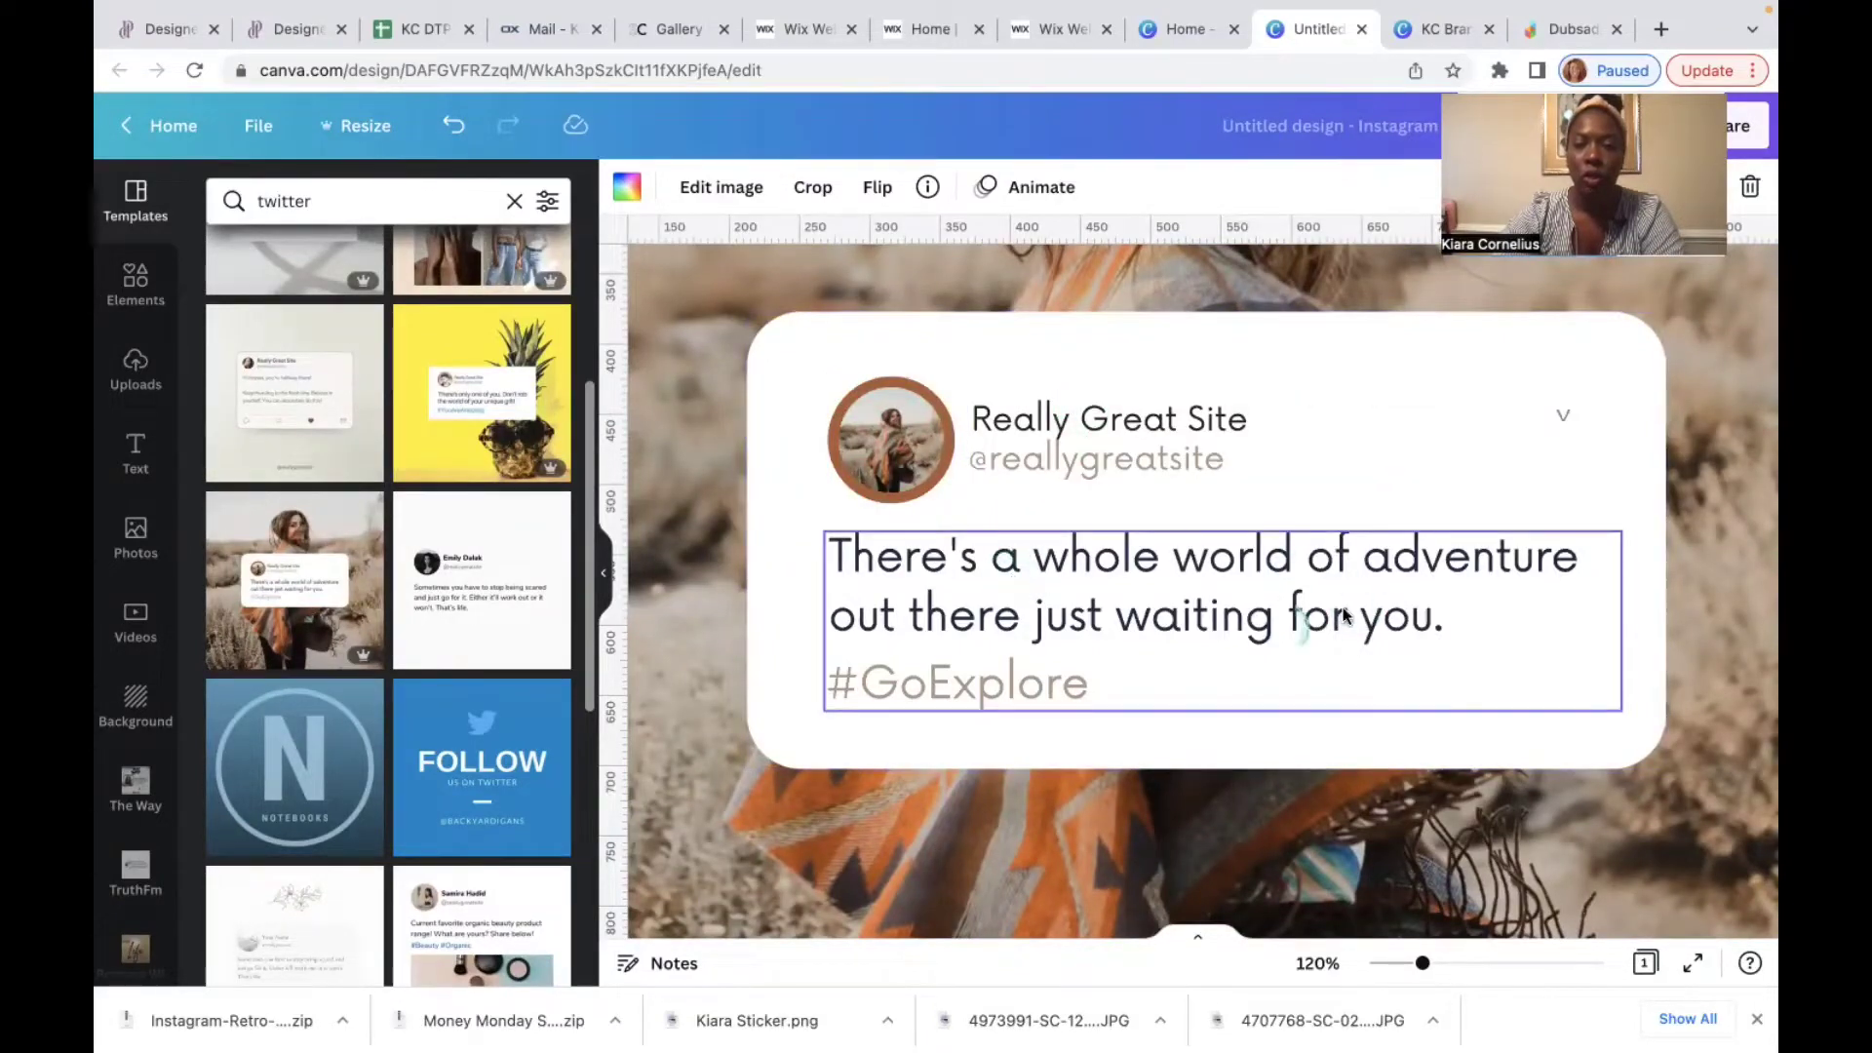
click(676, 775)
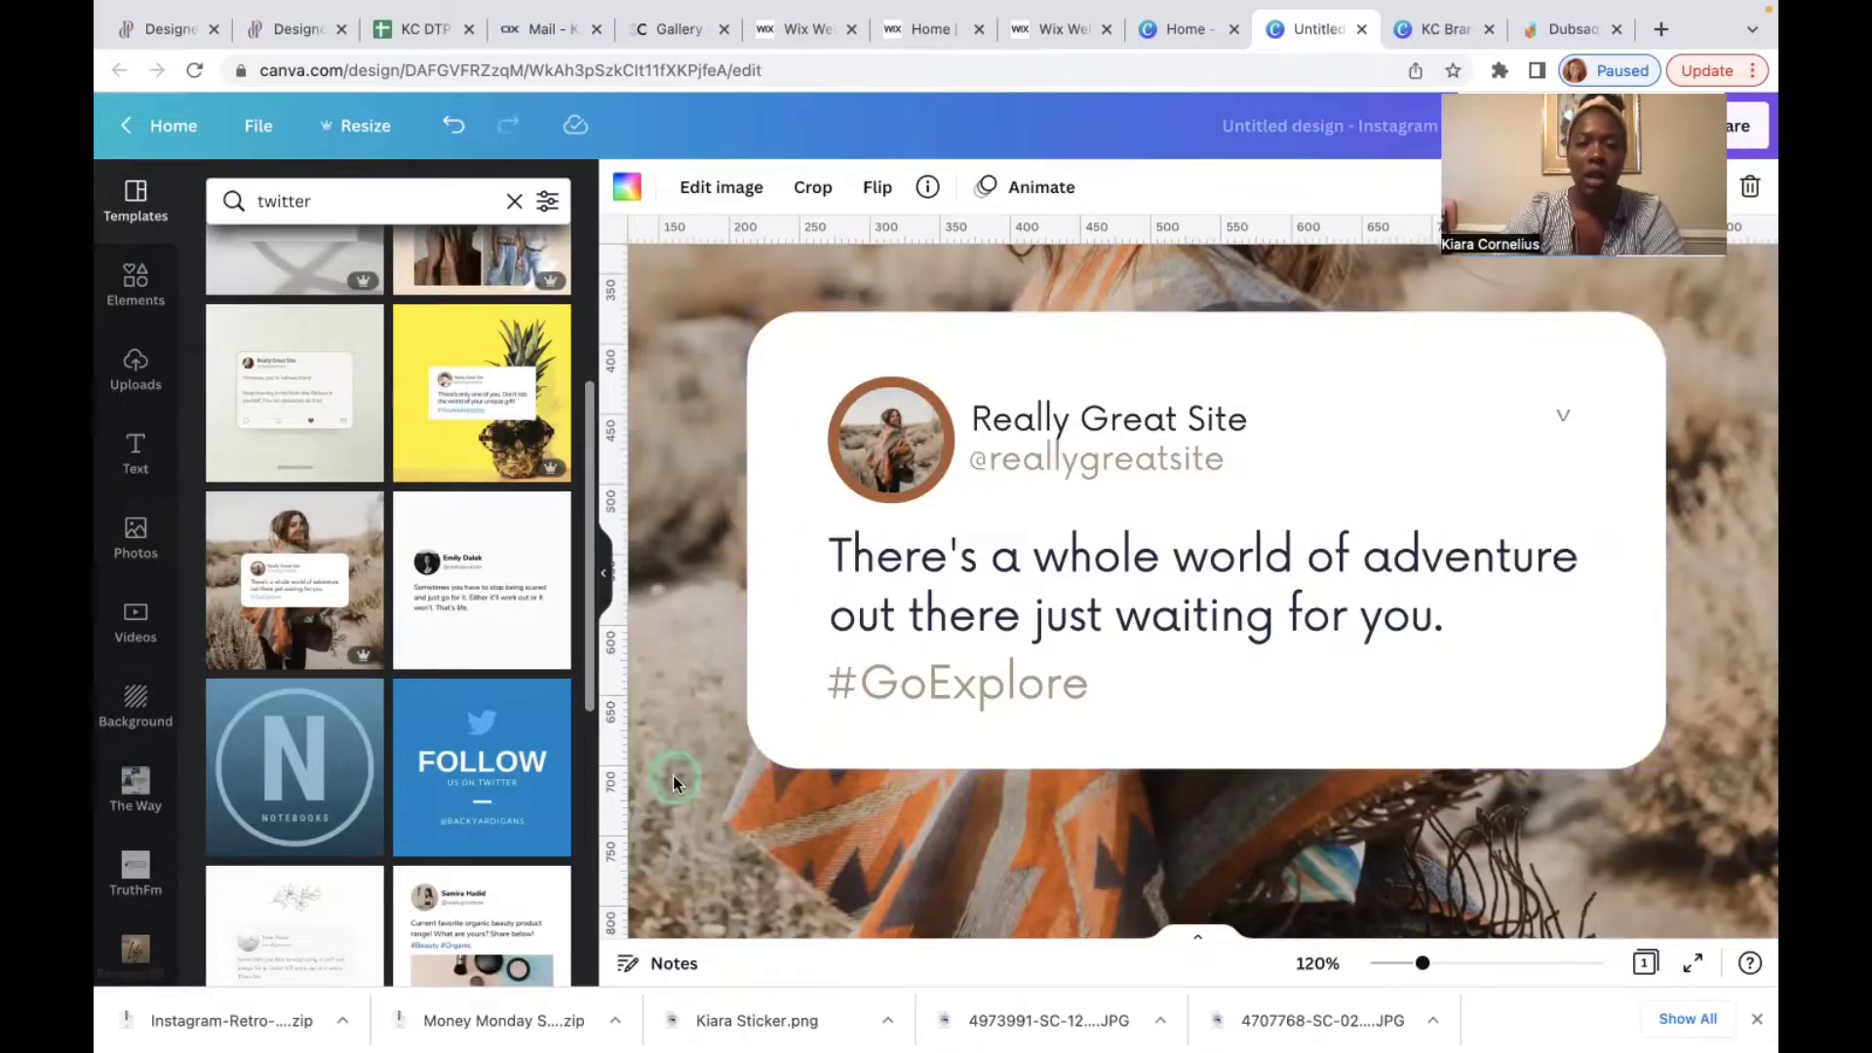
scroll(672, 775, down, 3)
scroll(673, 775, down, 3)
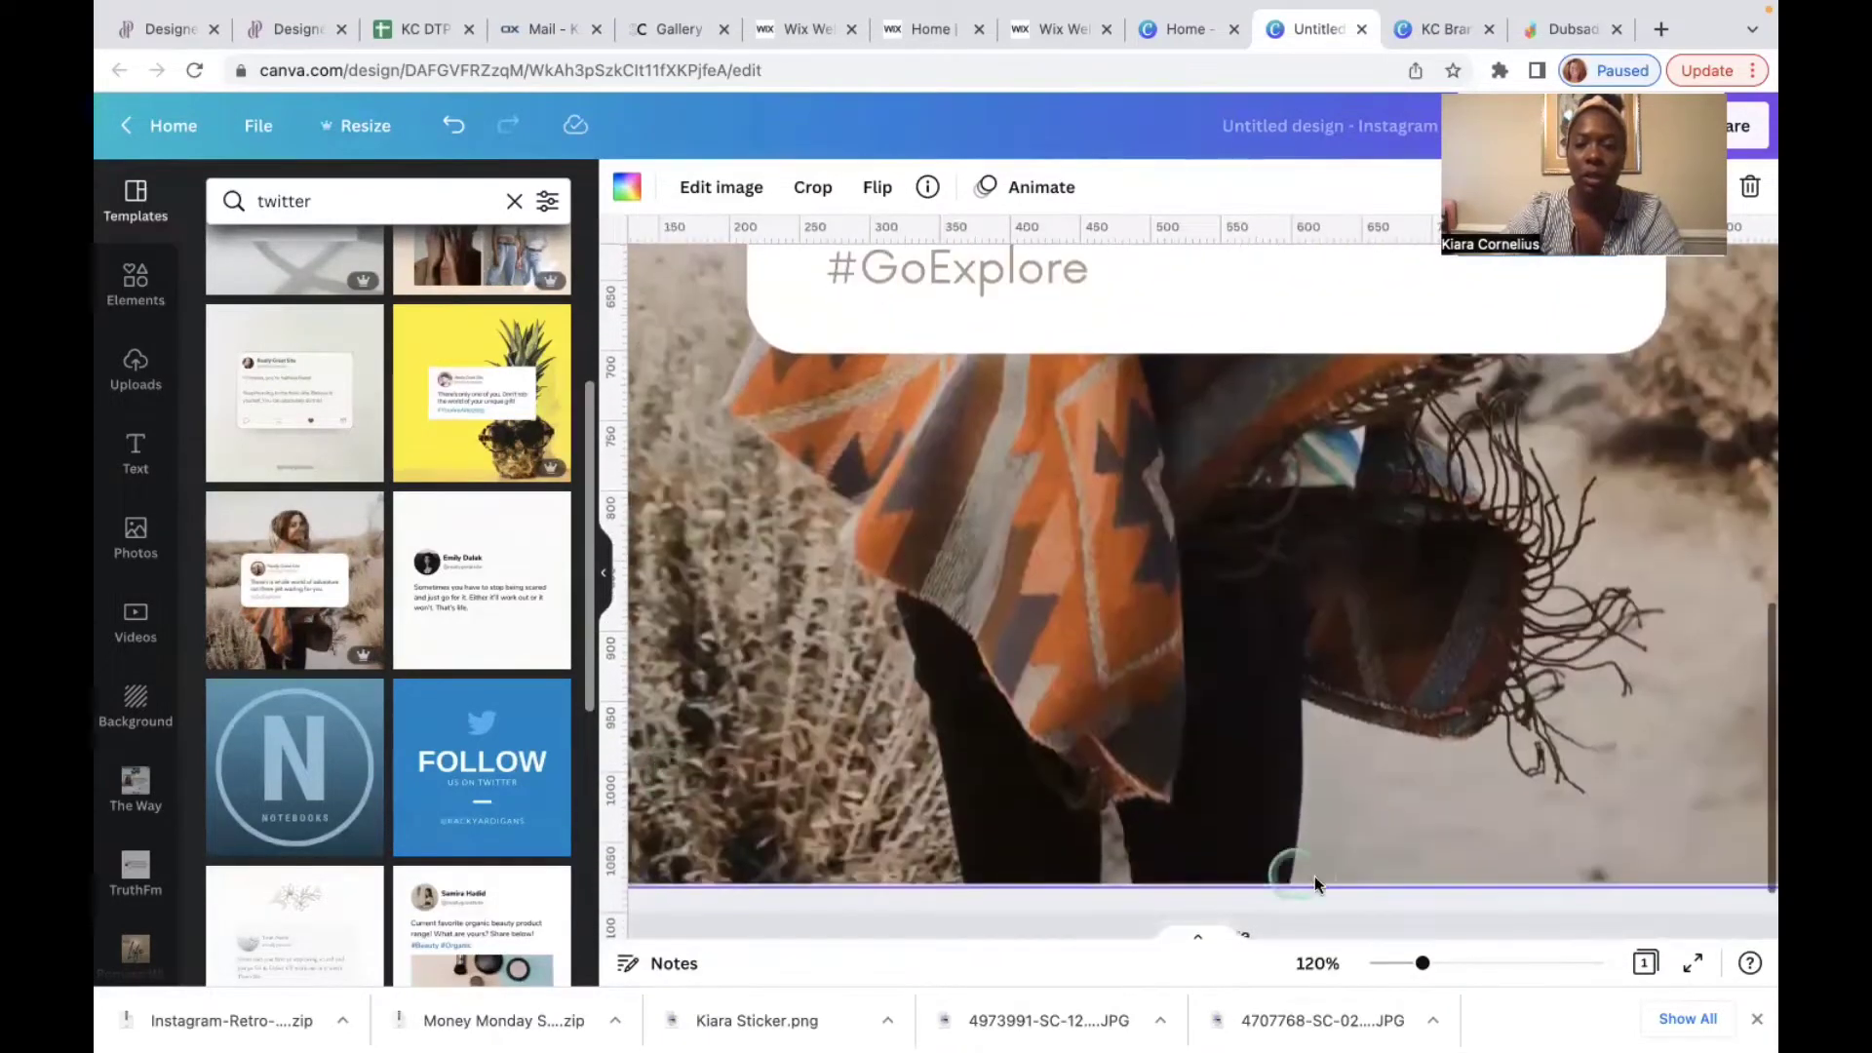
click(1028, 826)
click(1248, 835)
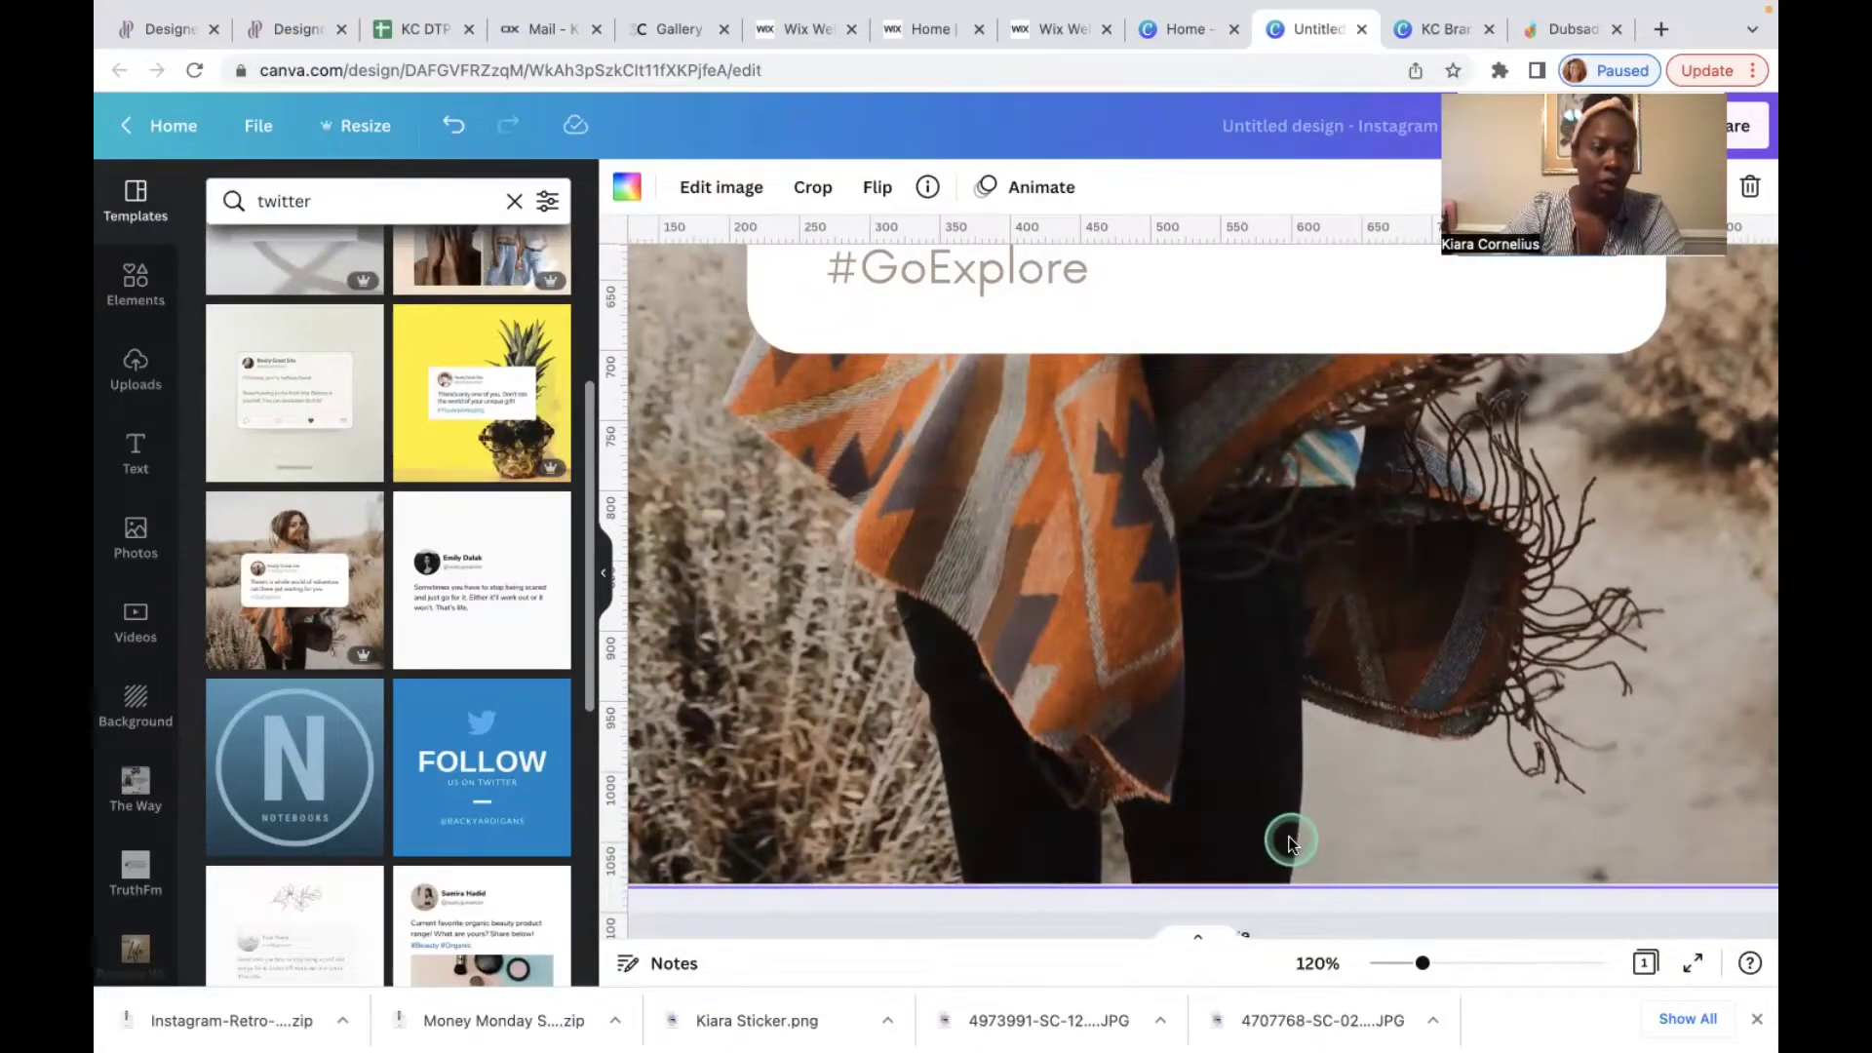
scroll(378, 674, down, 2)
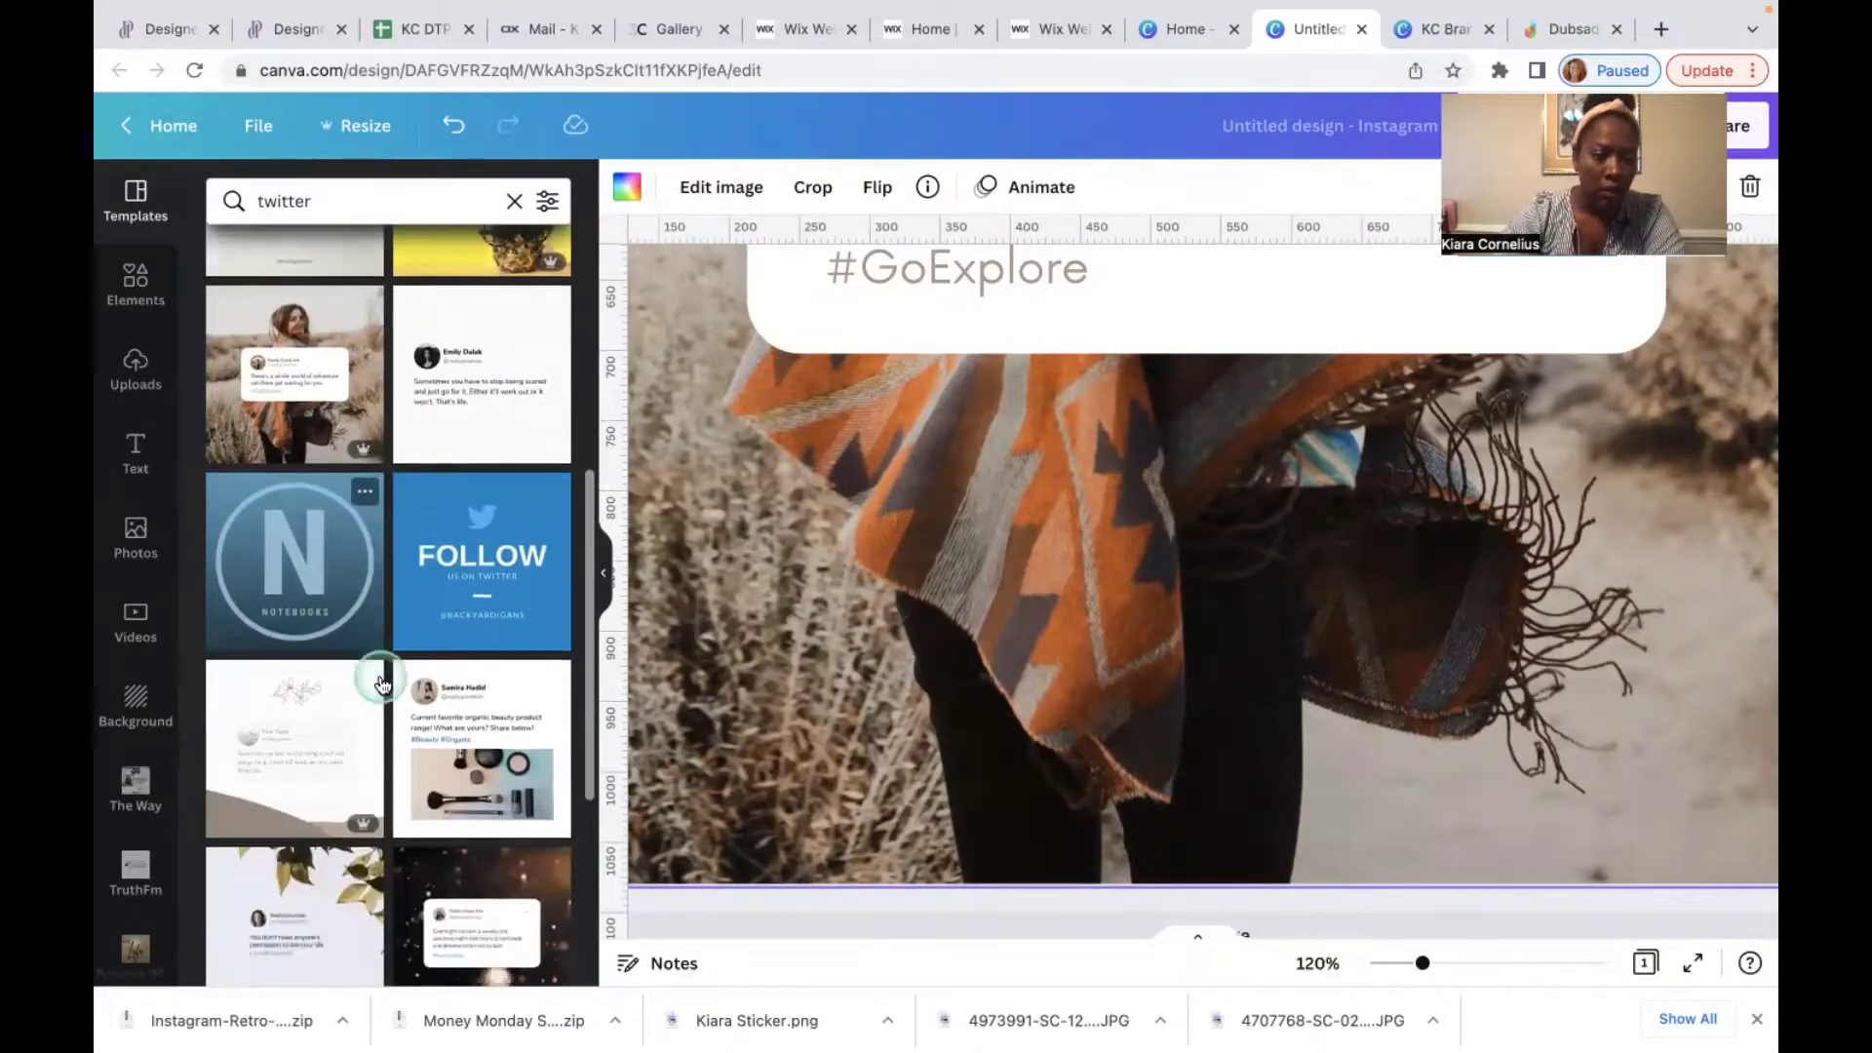
scroll(381, 682, down, 3)
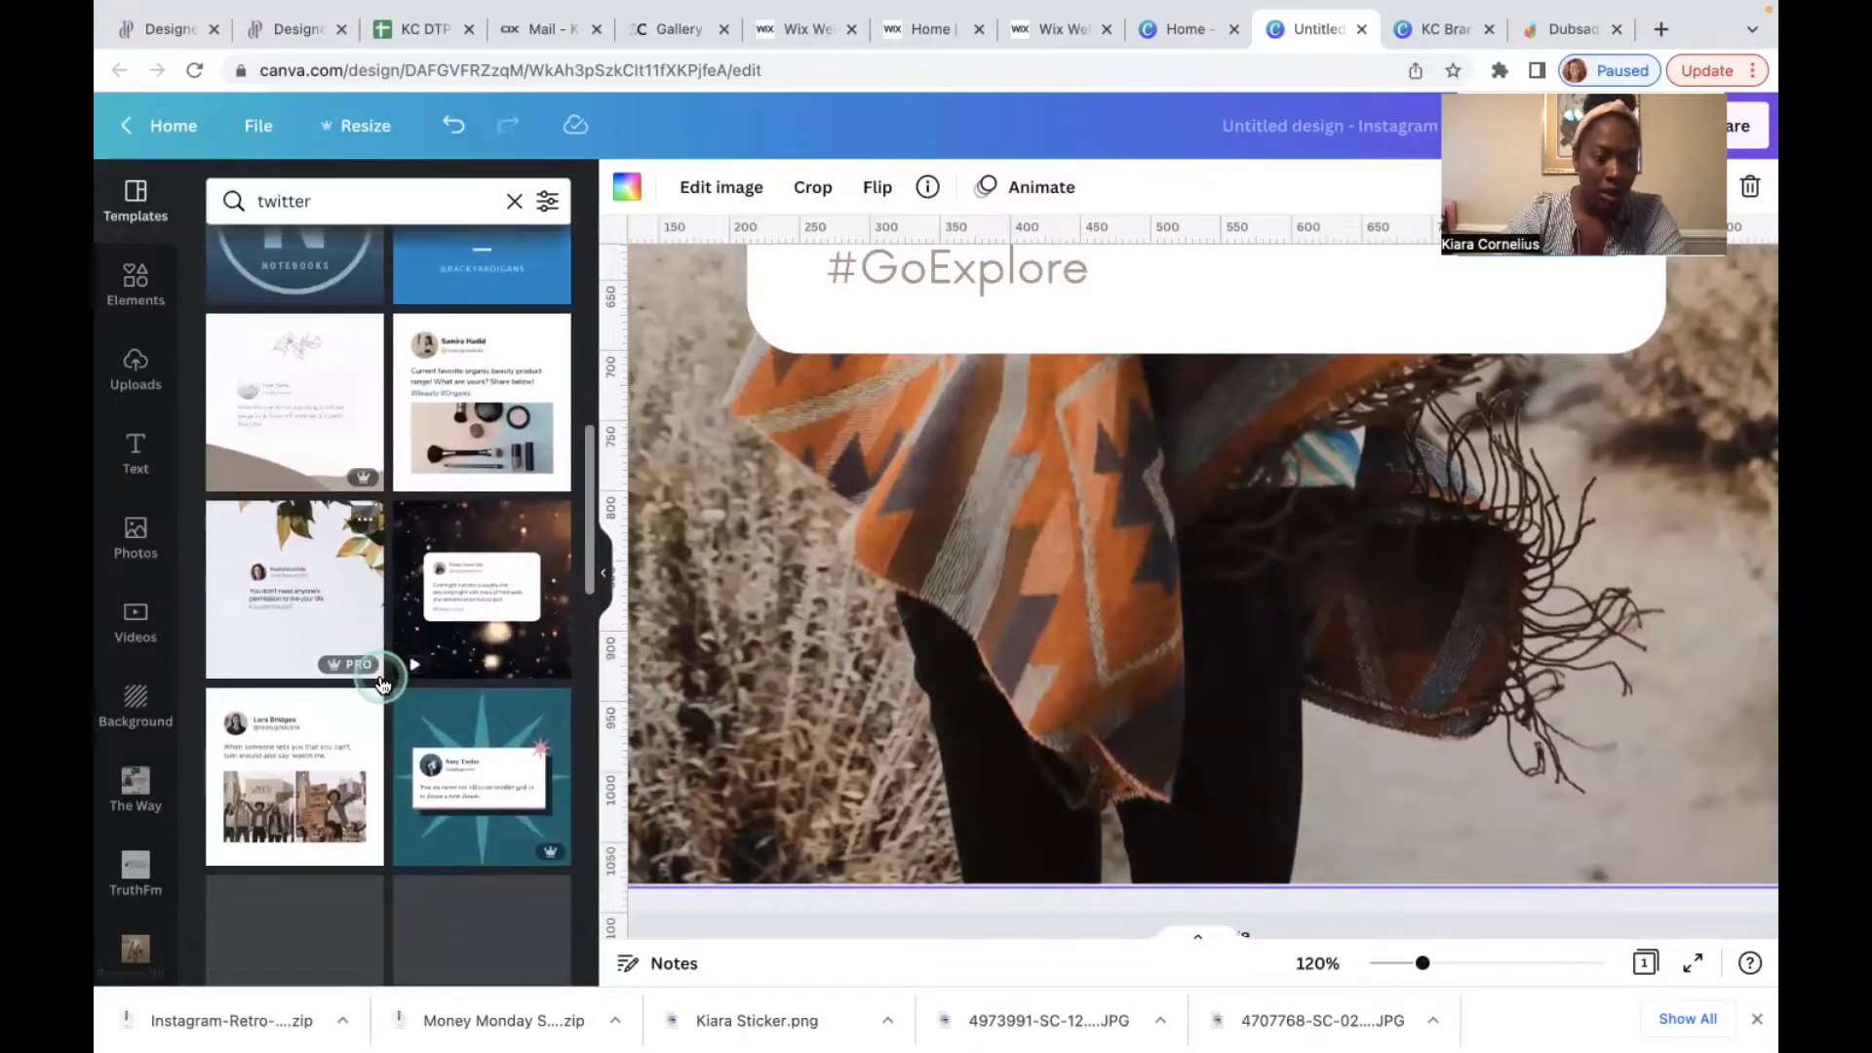
scroll(380, 682, up, 8)
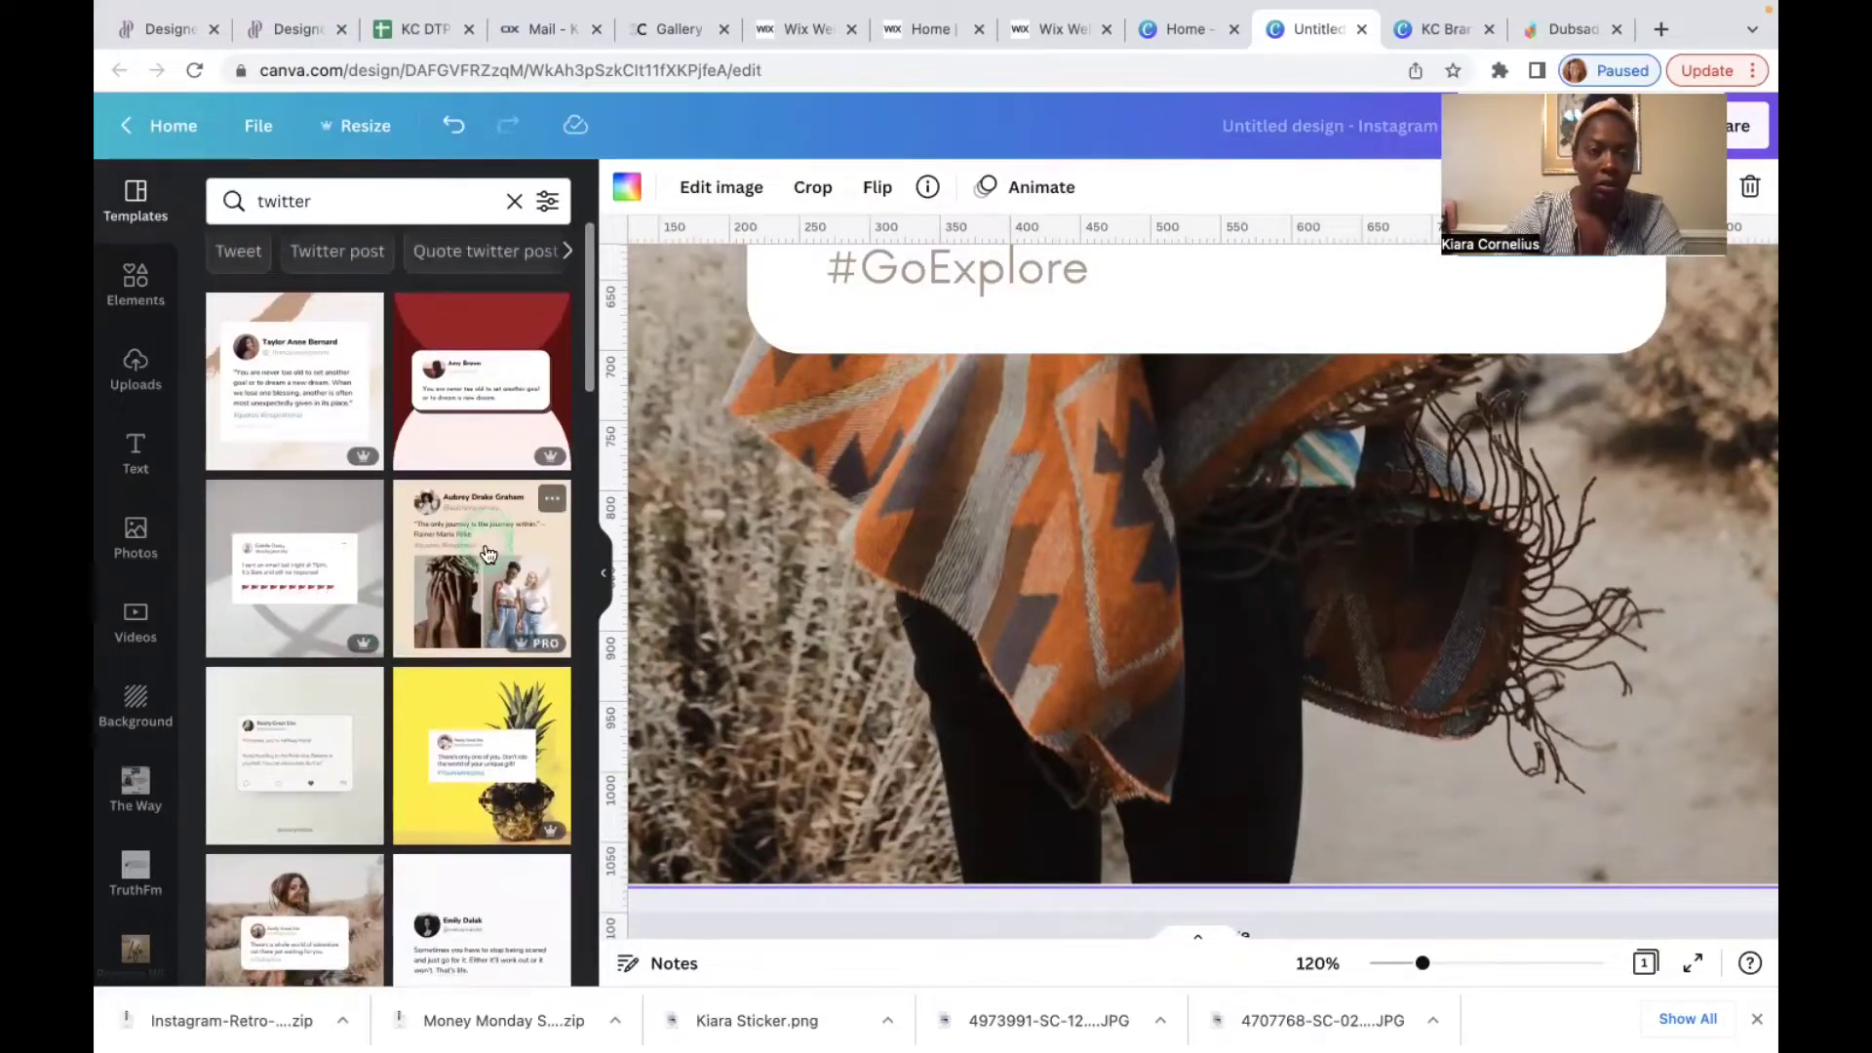
click(142, 285)
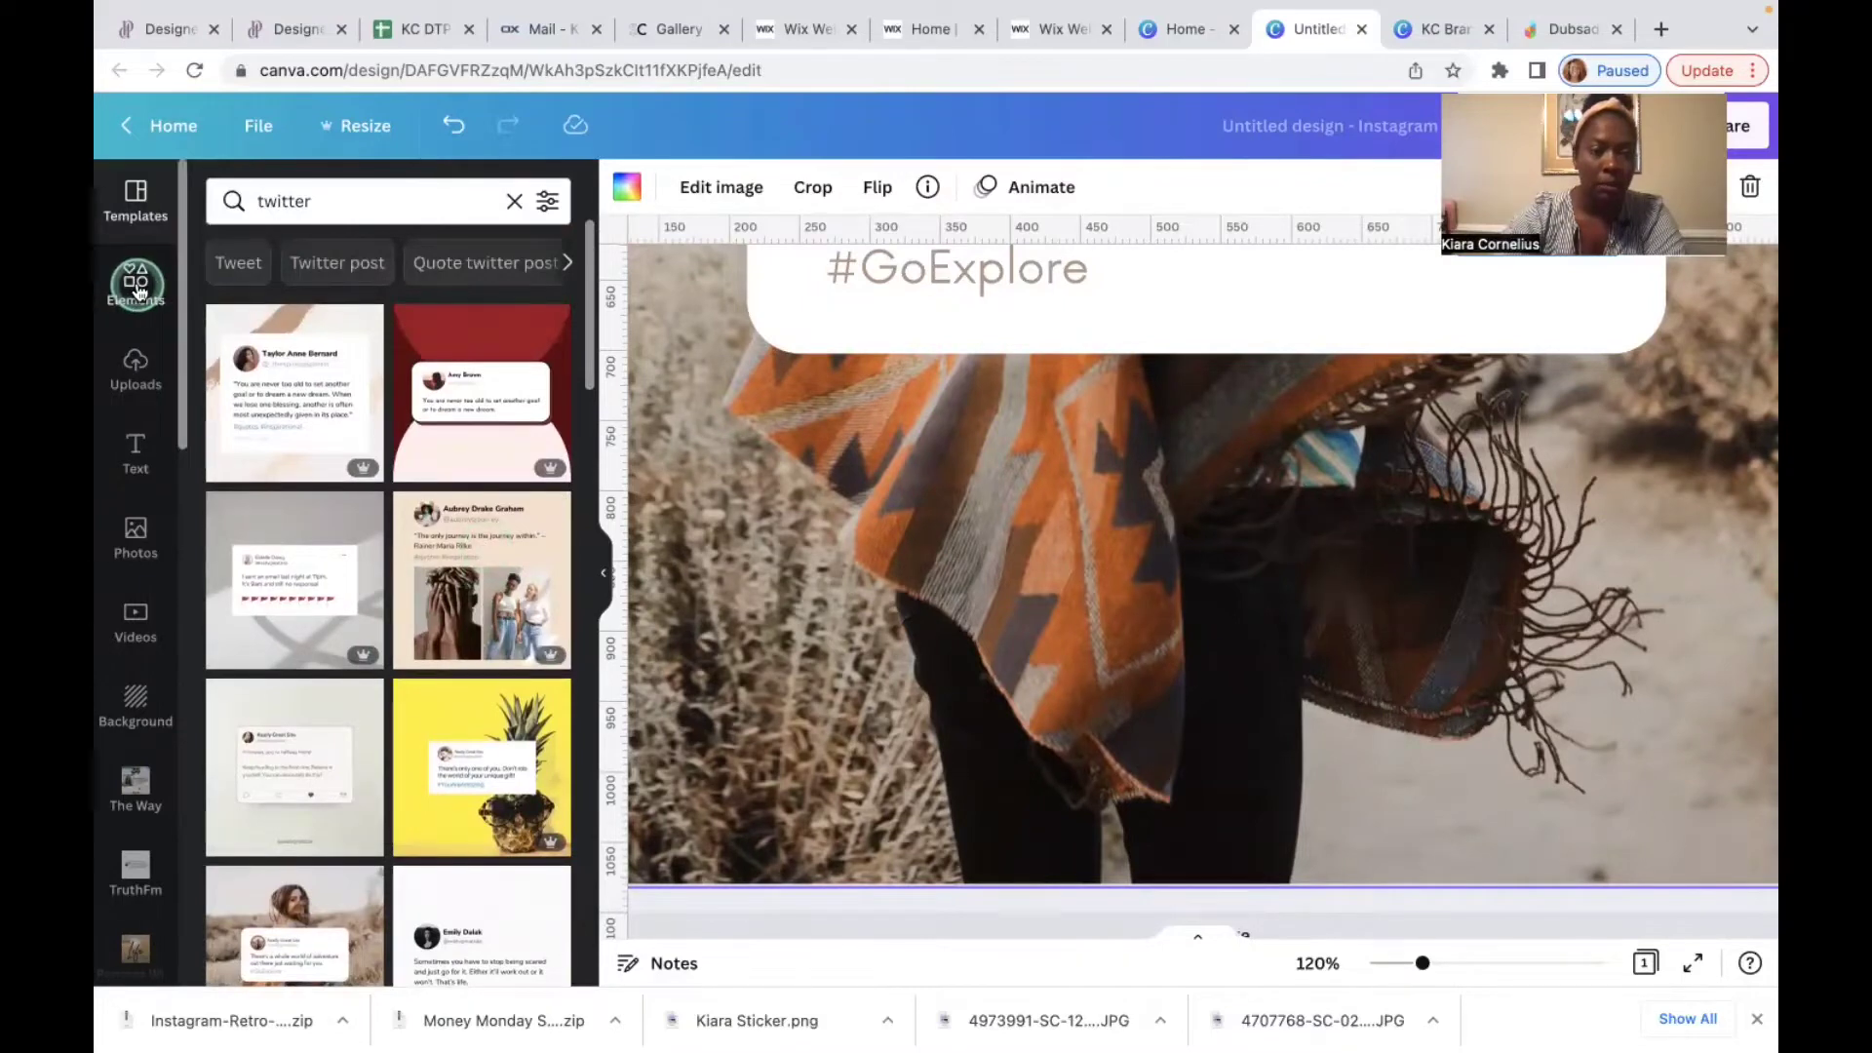
click(344, 202)
text(twitter)
key(Return)
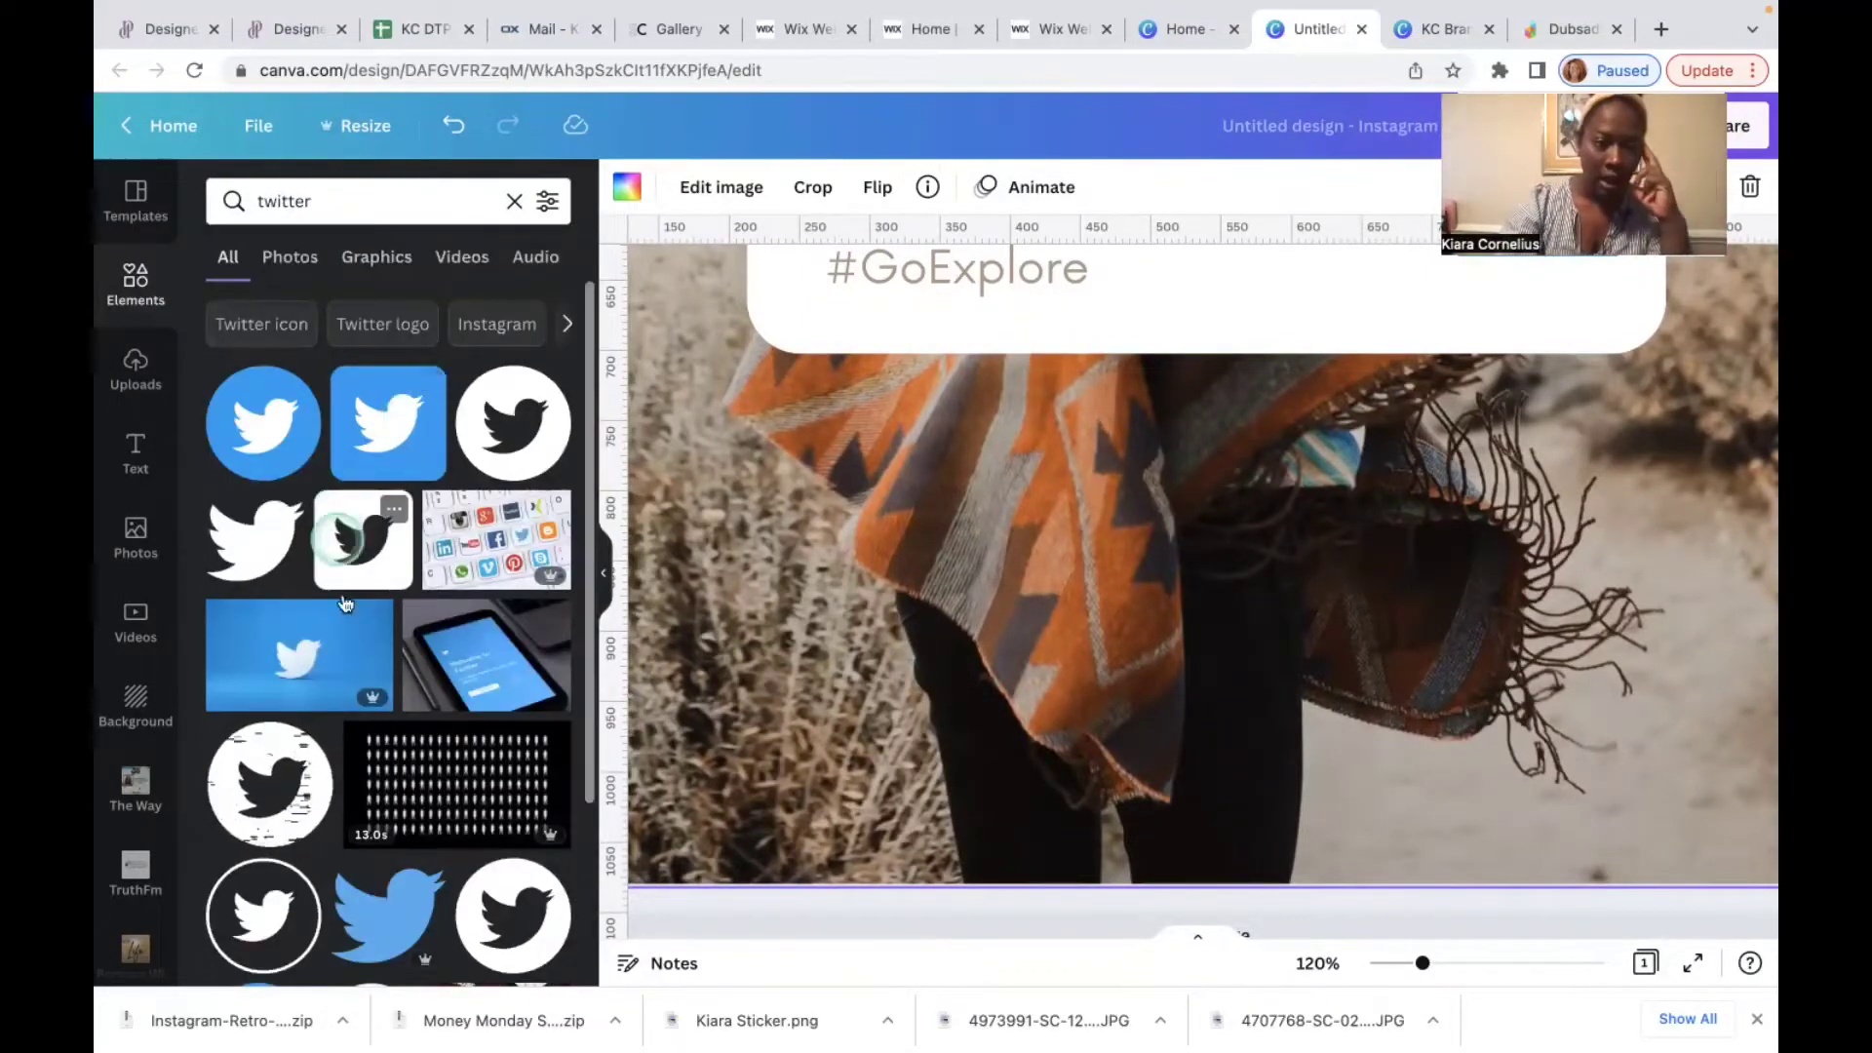
click(399, 928)
scroll(1286, 598, up, 5)
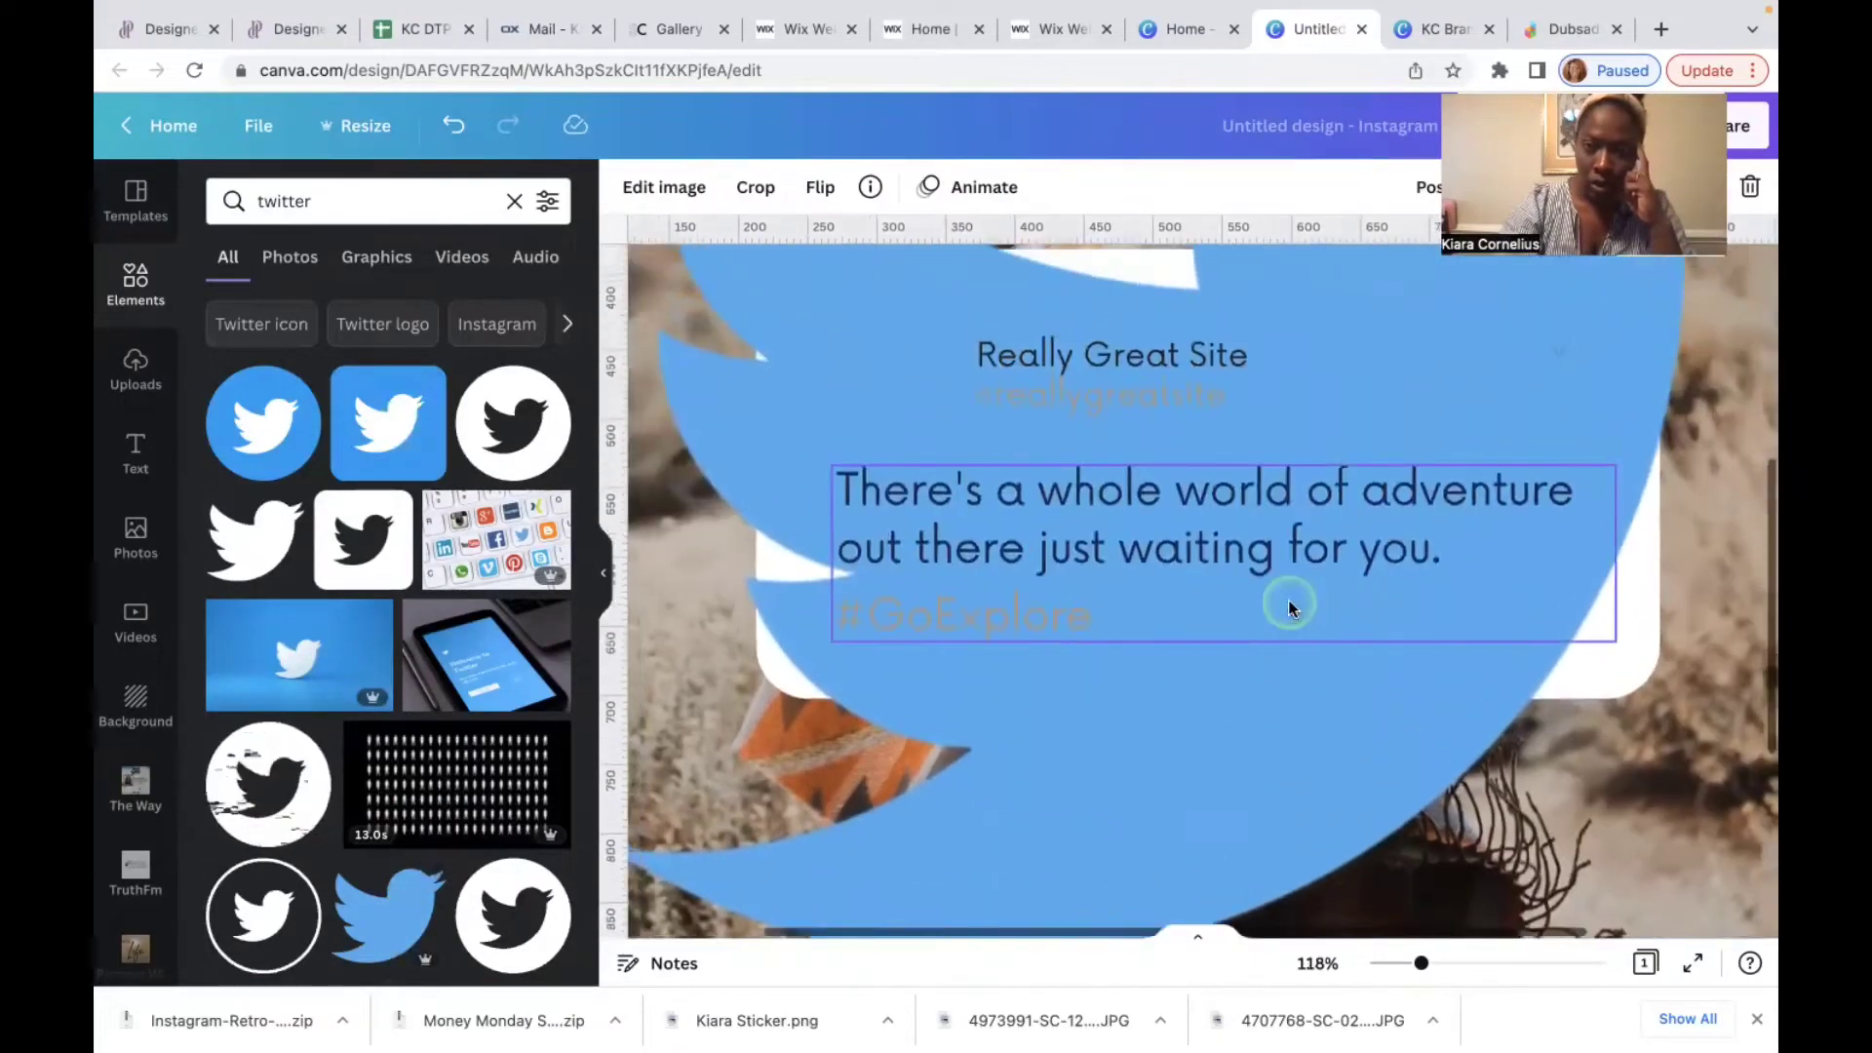
scroll(1289, 608, down, 5)
scroll(1287, 598, down, 2)
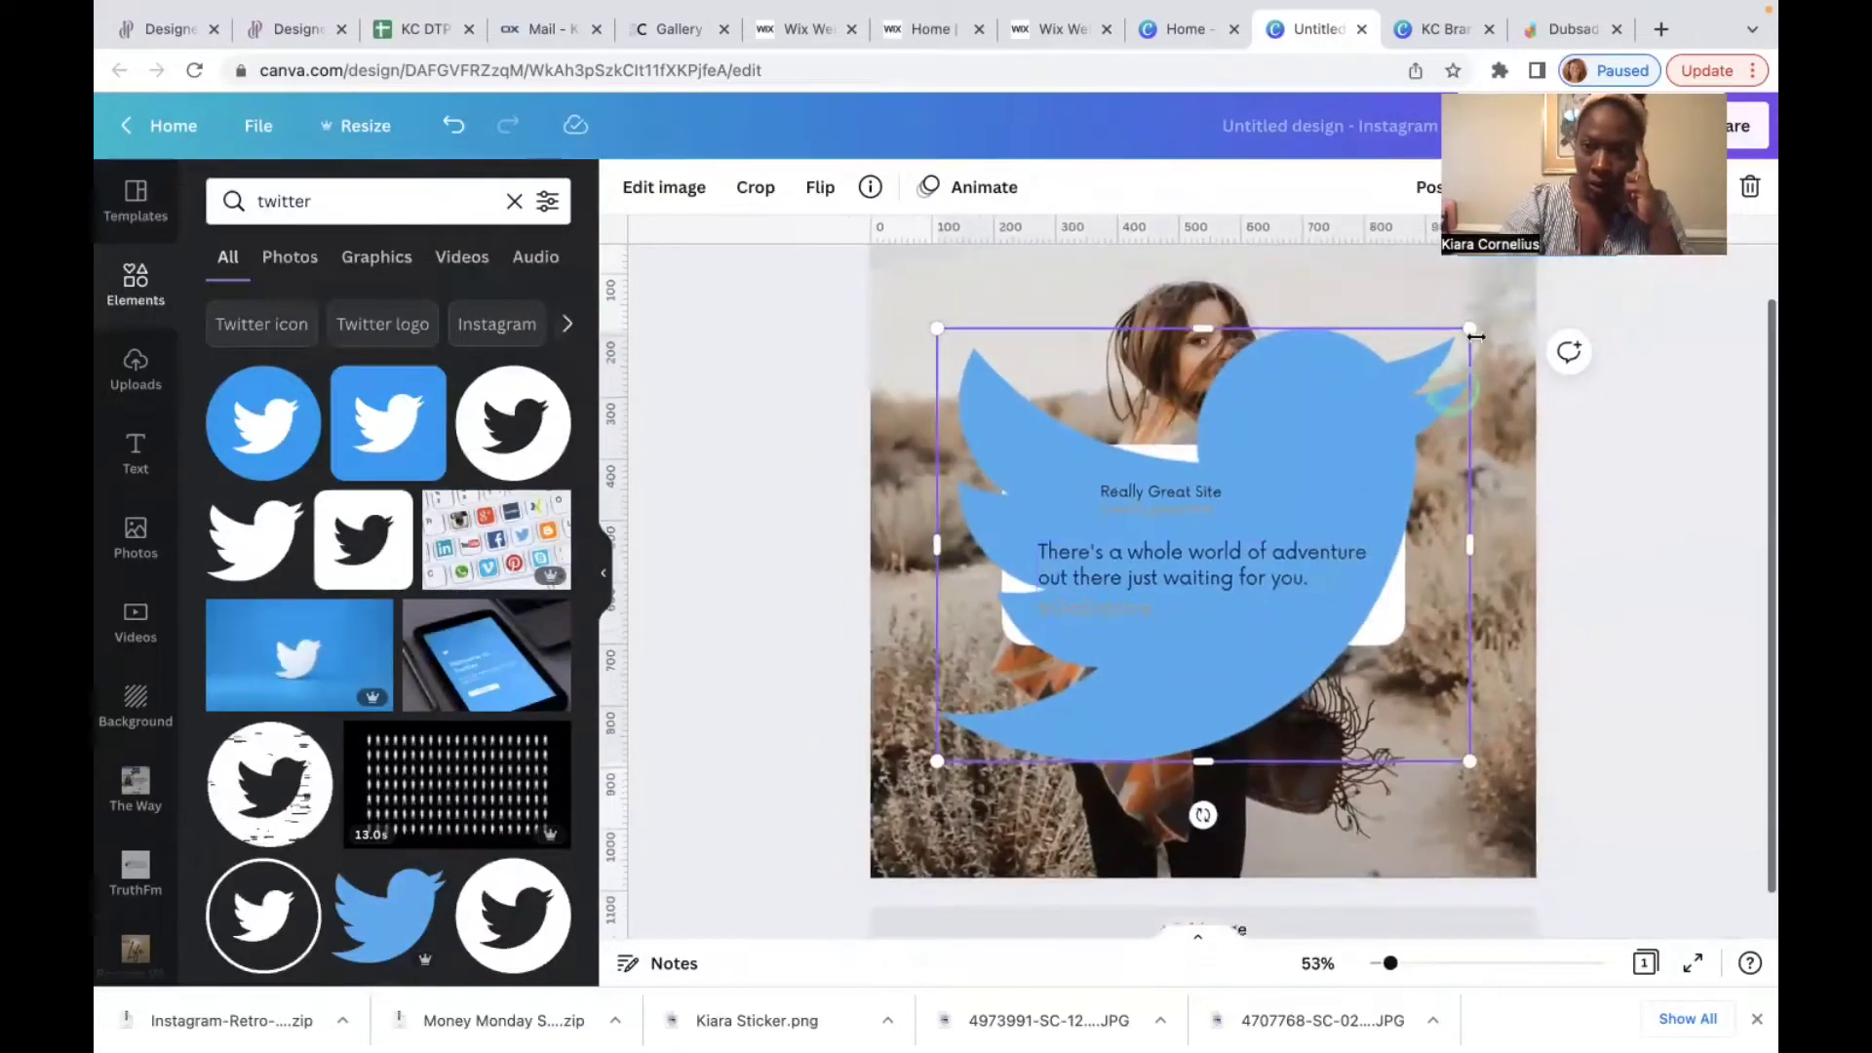
drag(1422, 367, 1075, 692)
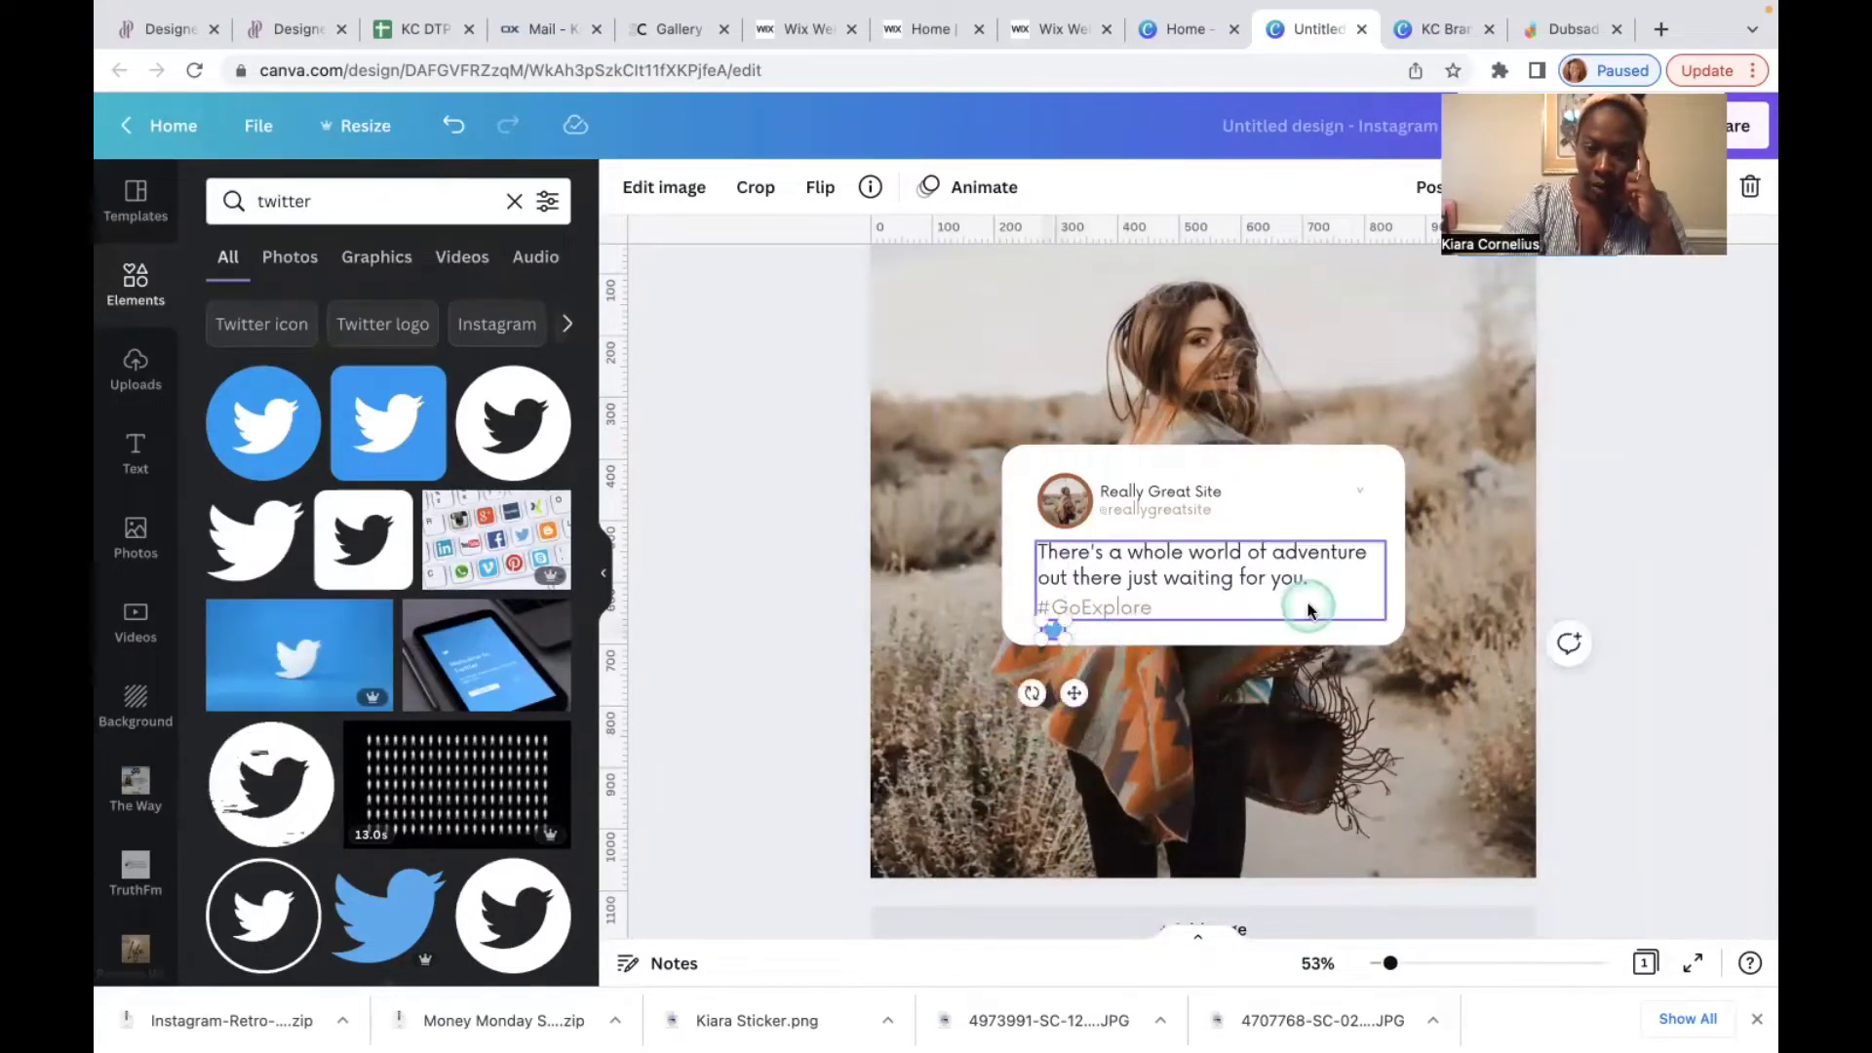
click(1285, 703)
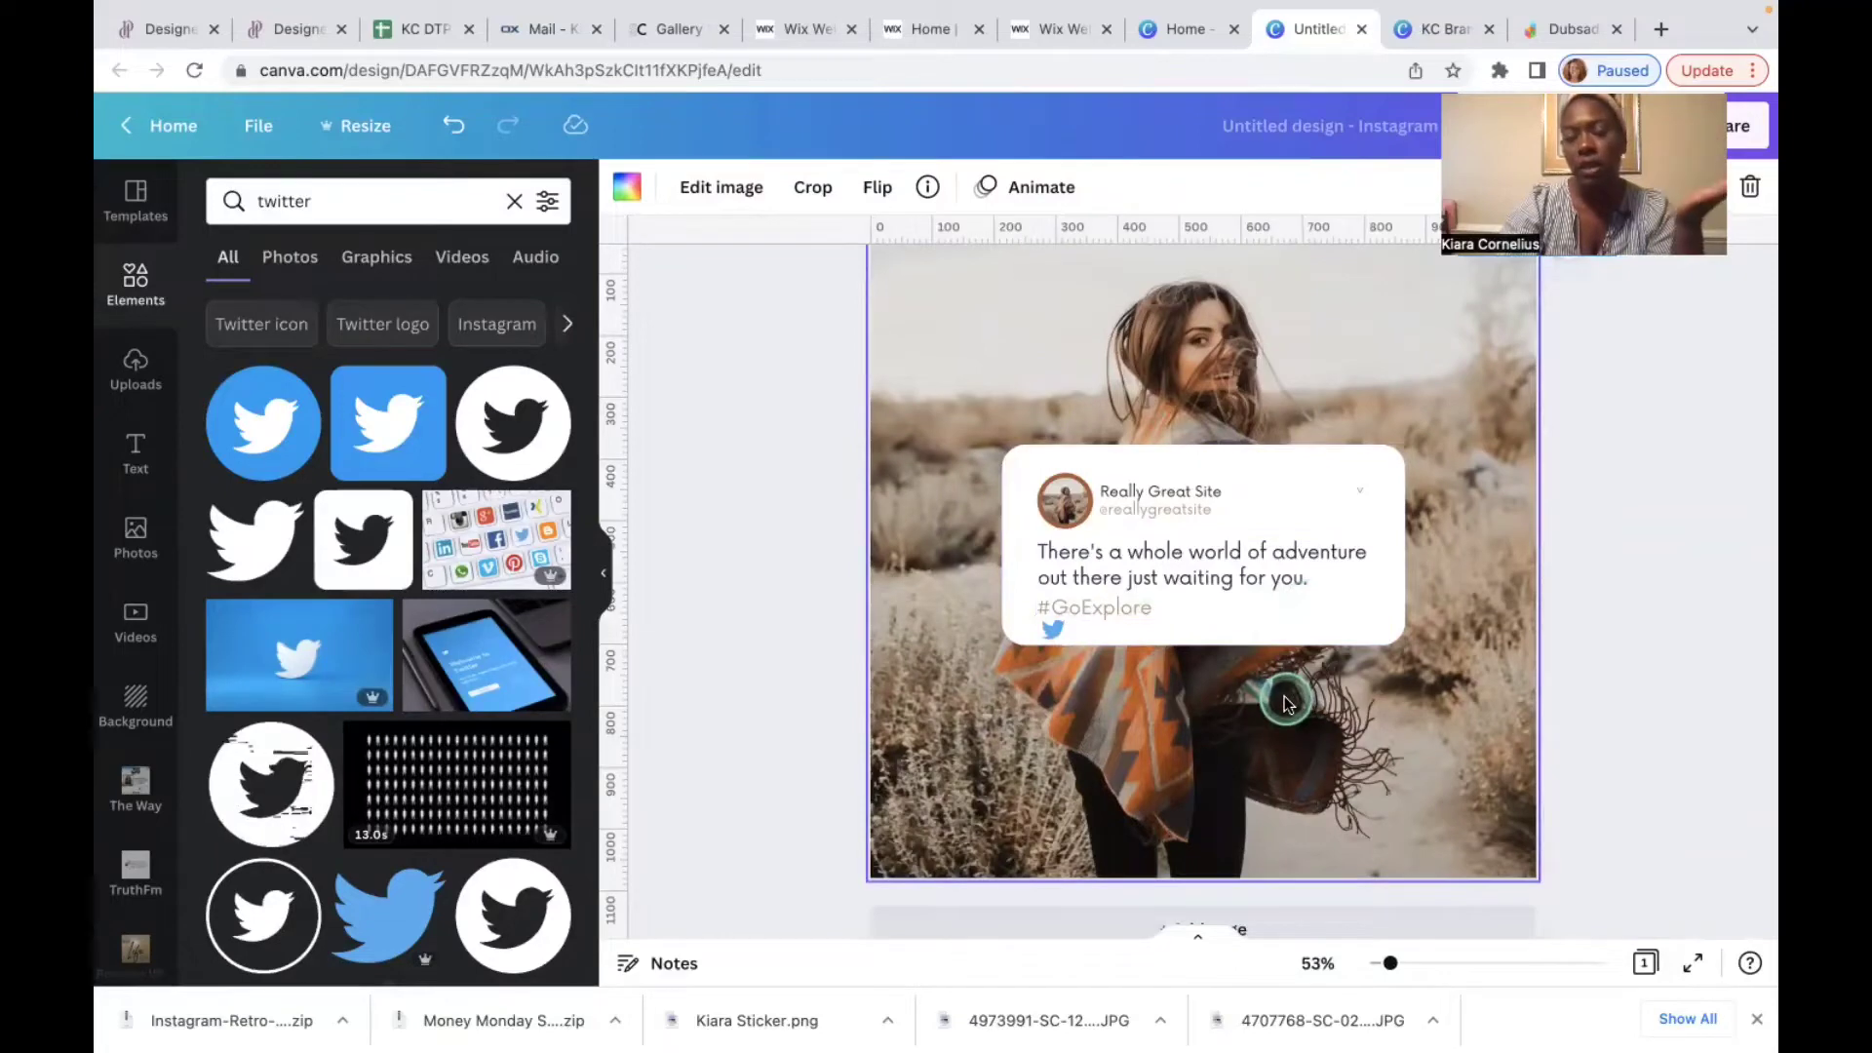
click(1162, 599)
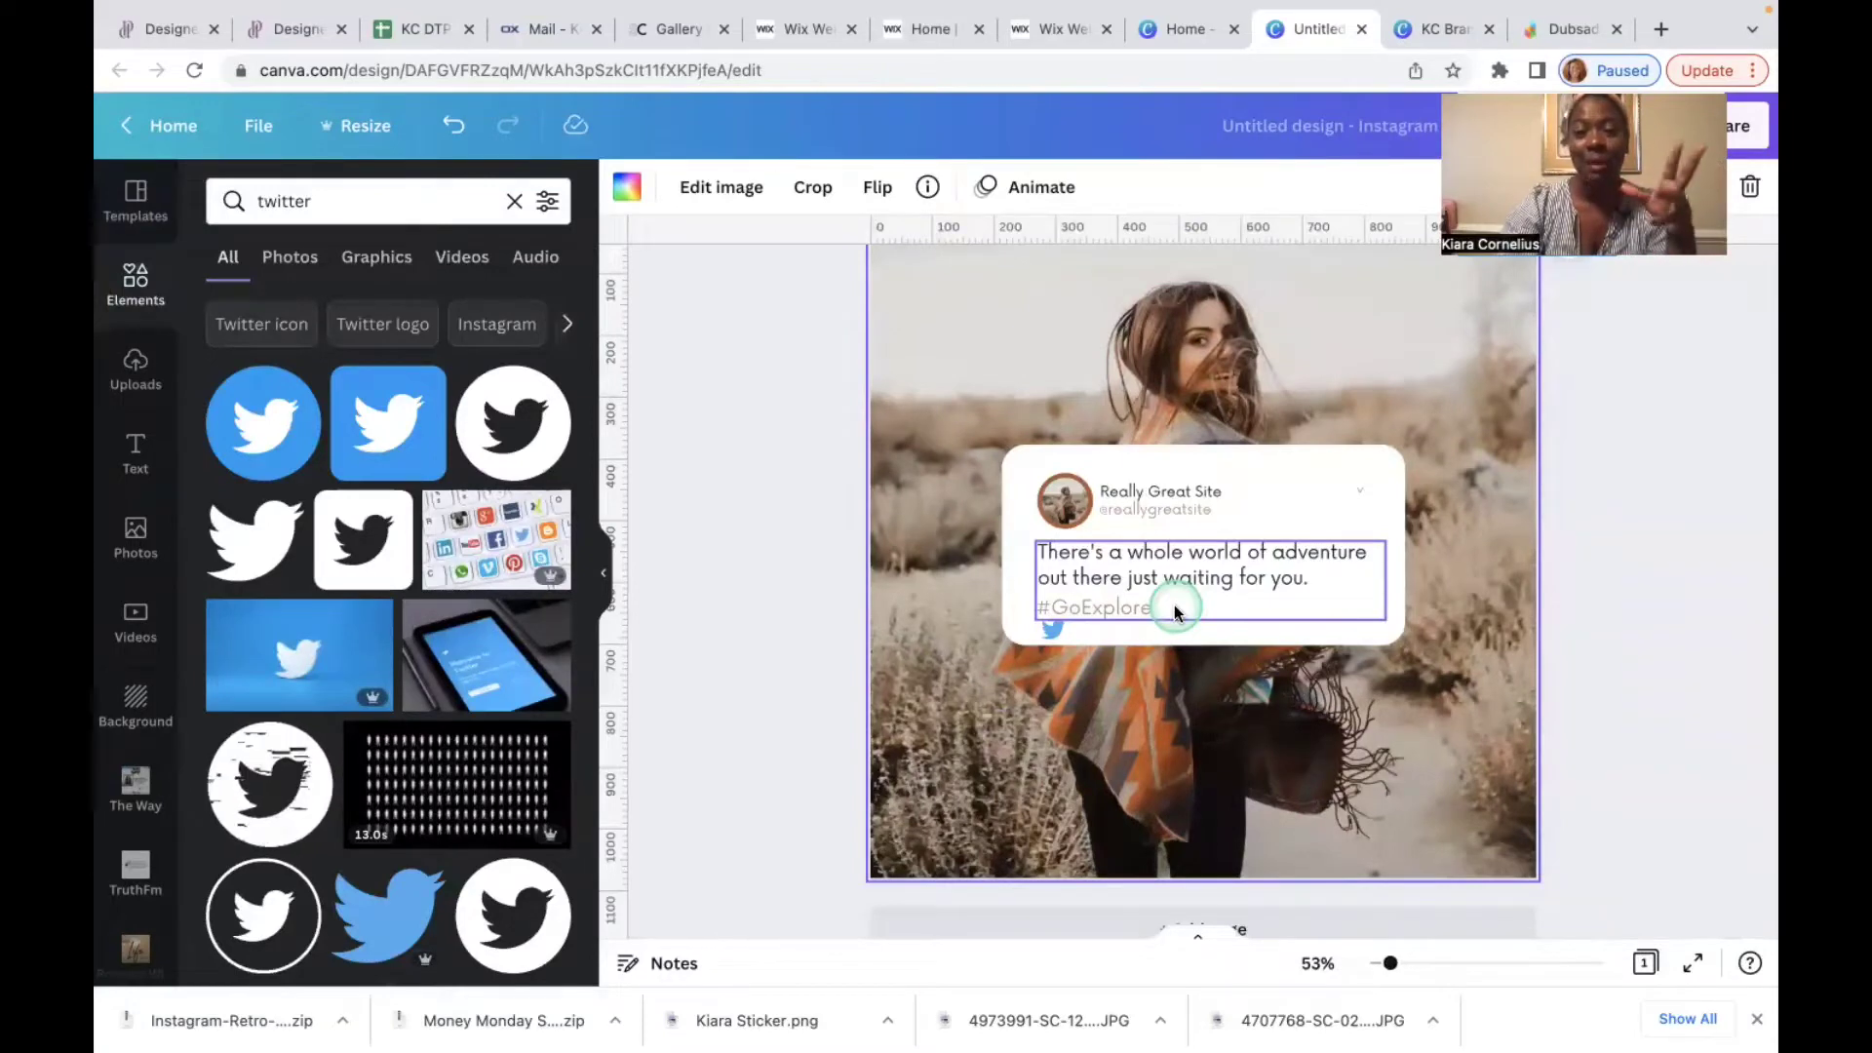
click(1053, 631)
click(1051, 628)
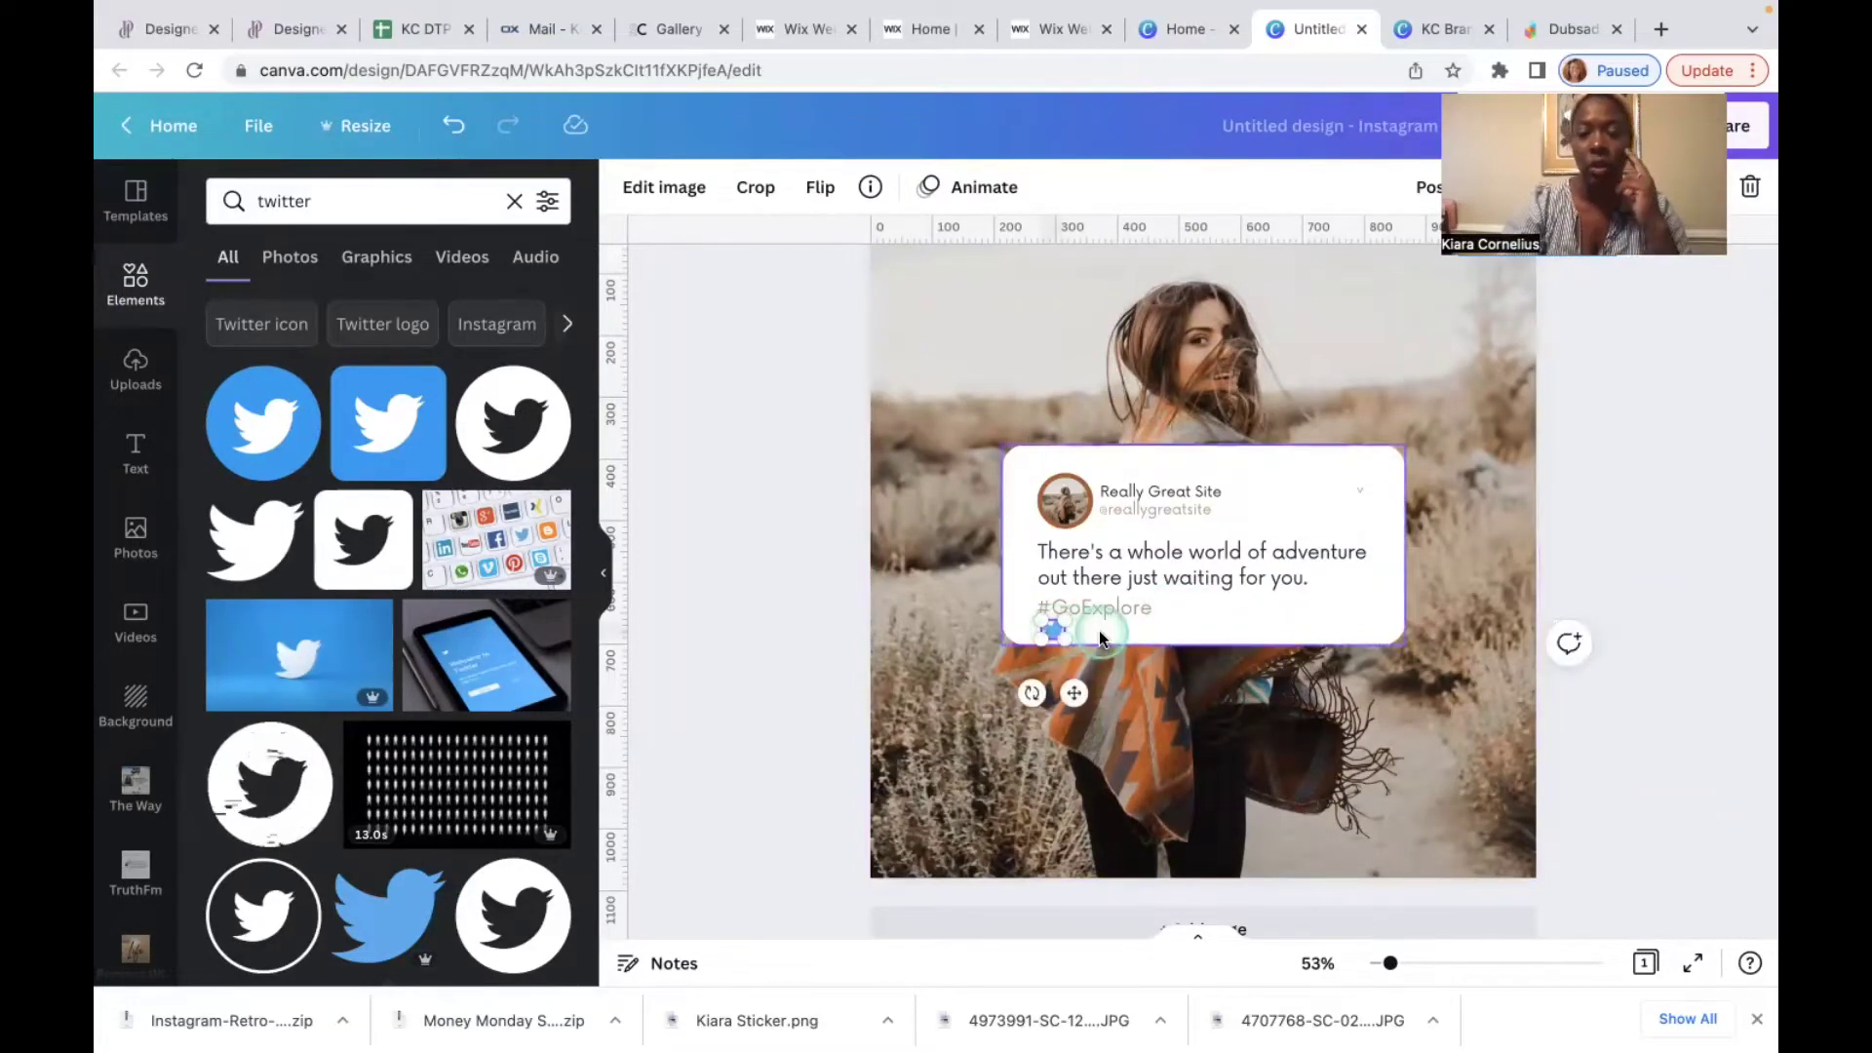
key(Delete)
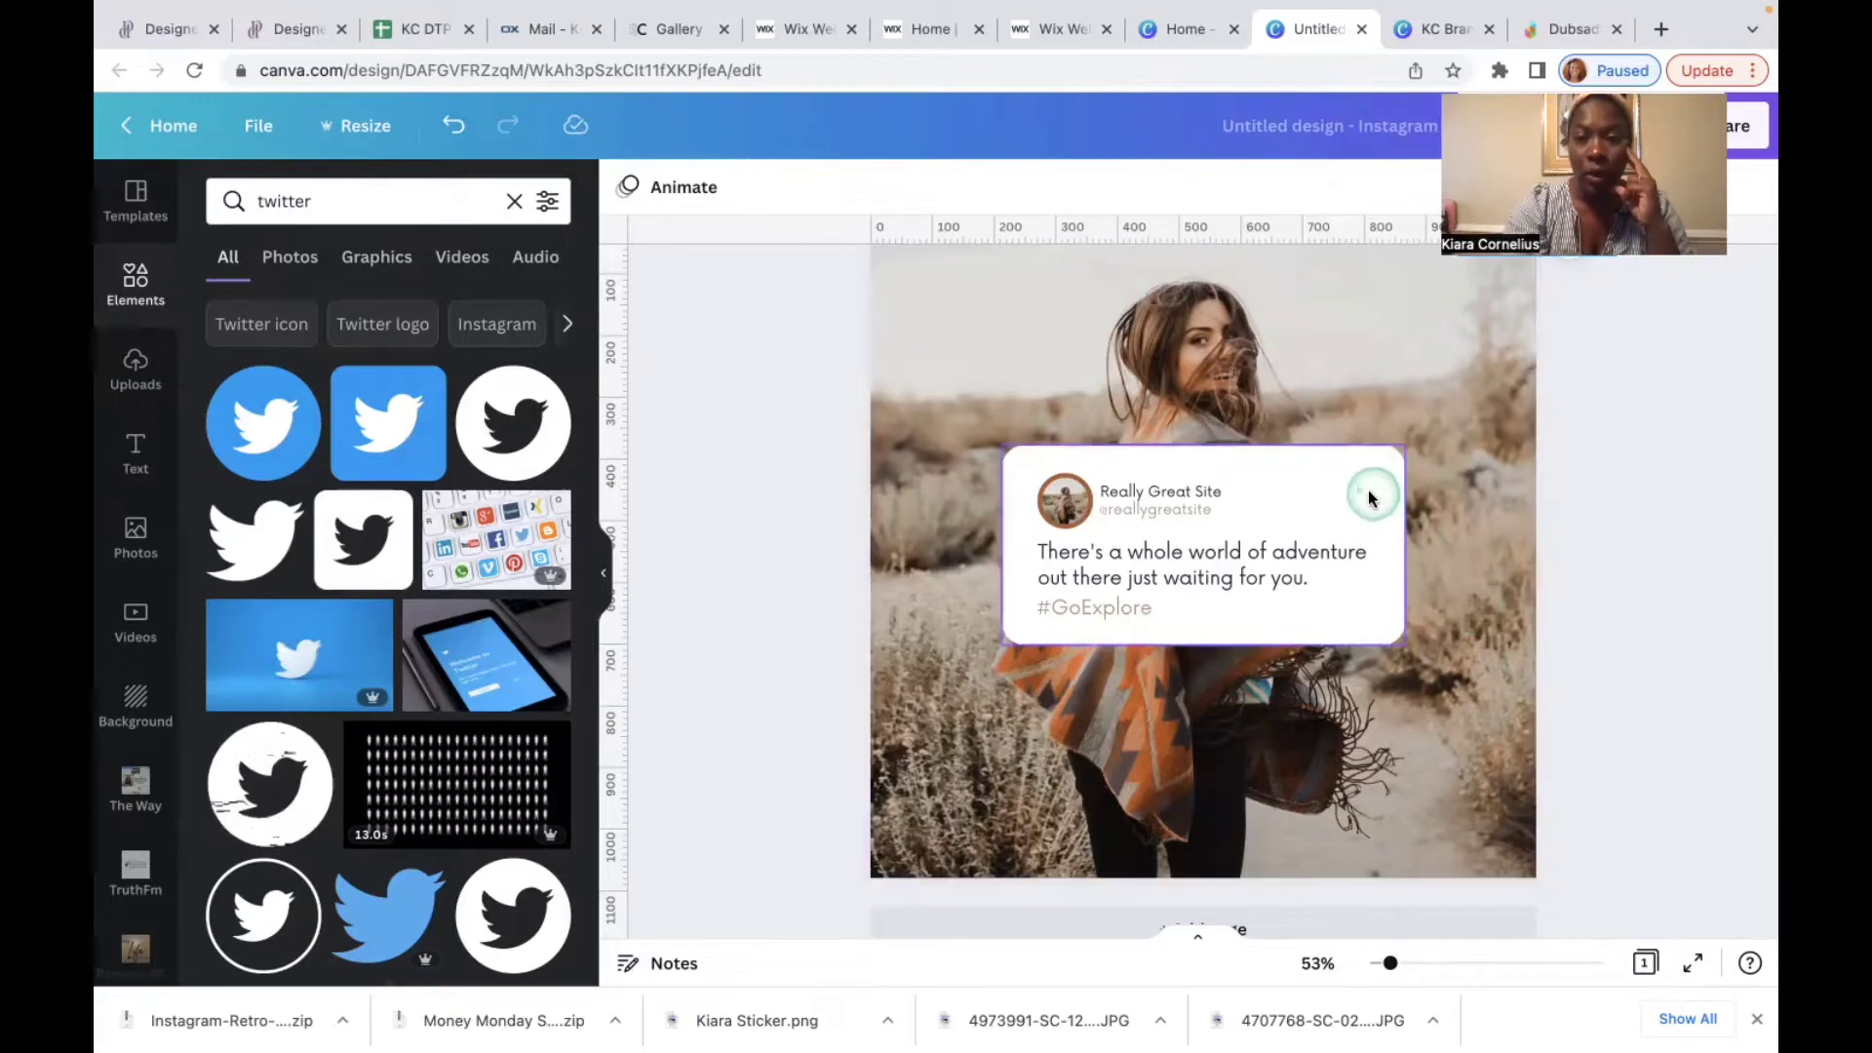
drag(1369, 496, 1480, 643)
scroll(1479, 644, up, 2)
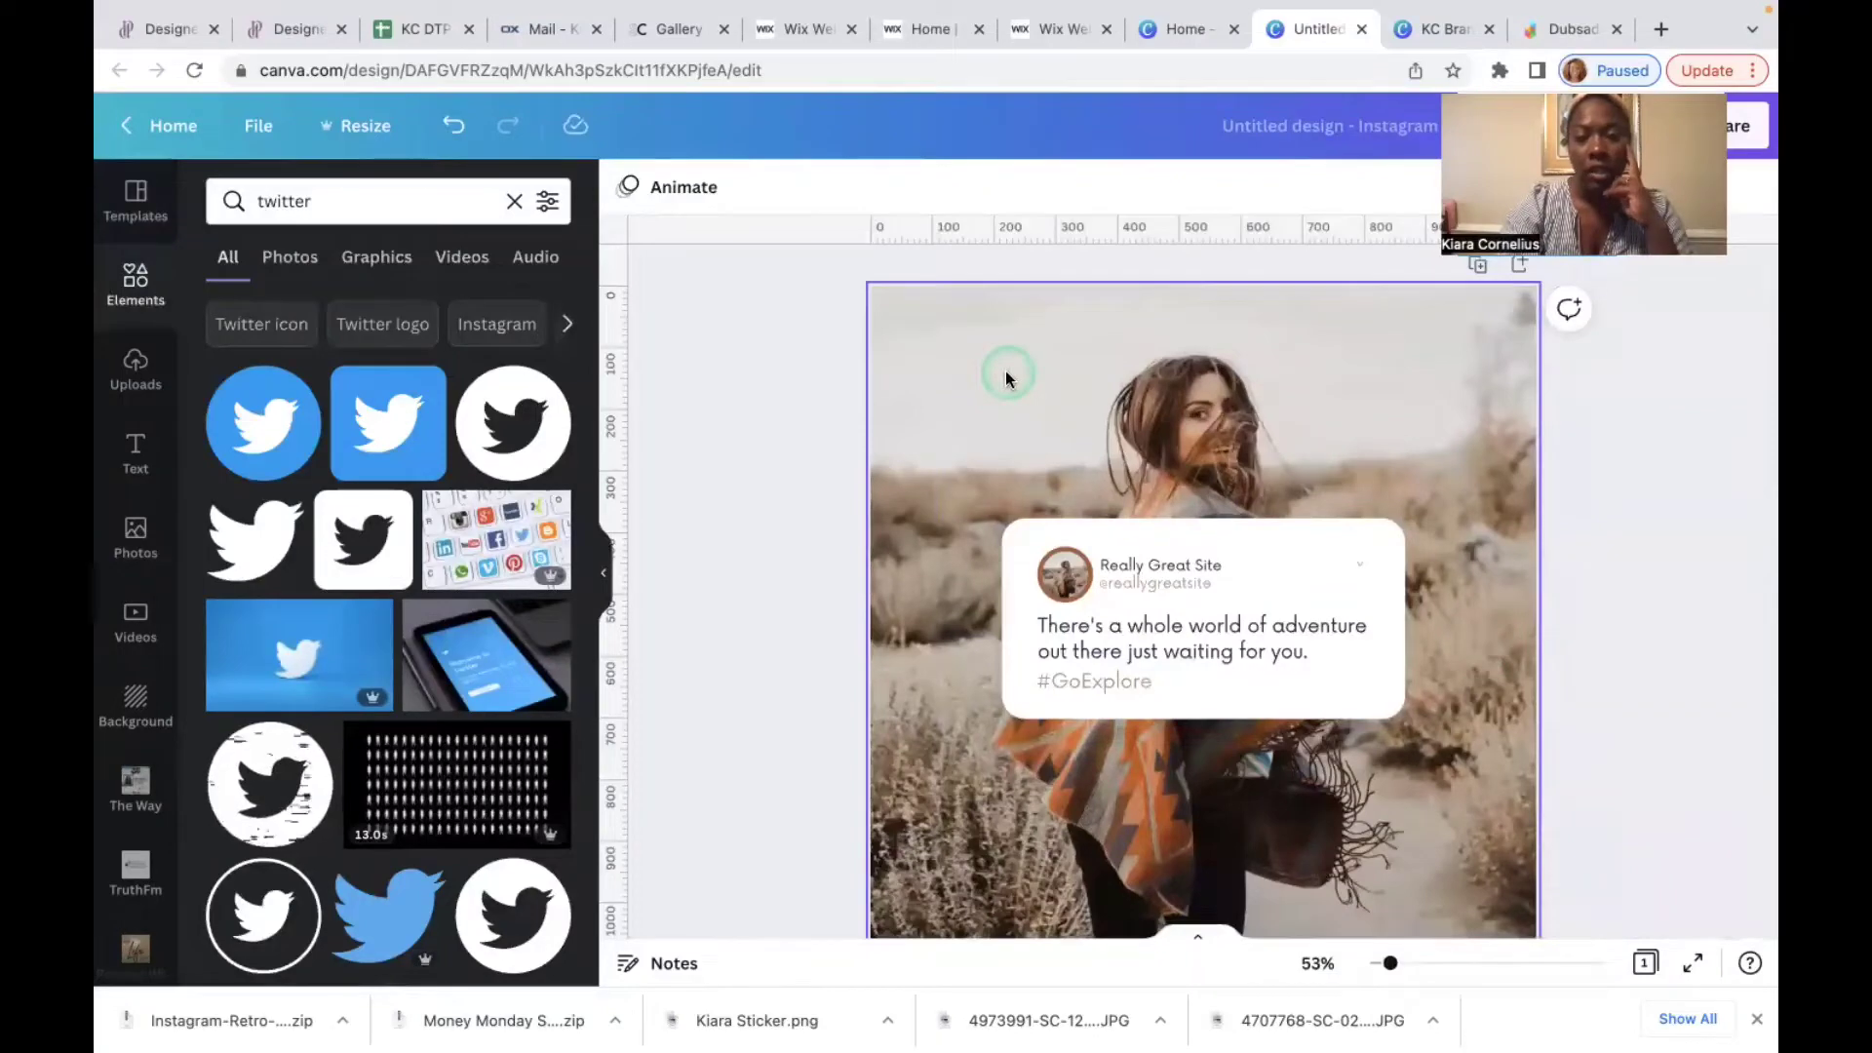
Step: Replace the desert background photo with the uploaded monstera-leaf portrait
click(972, 393)
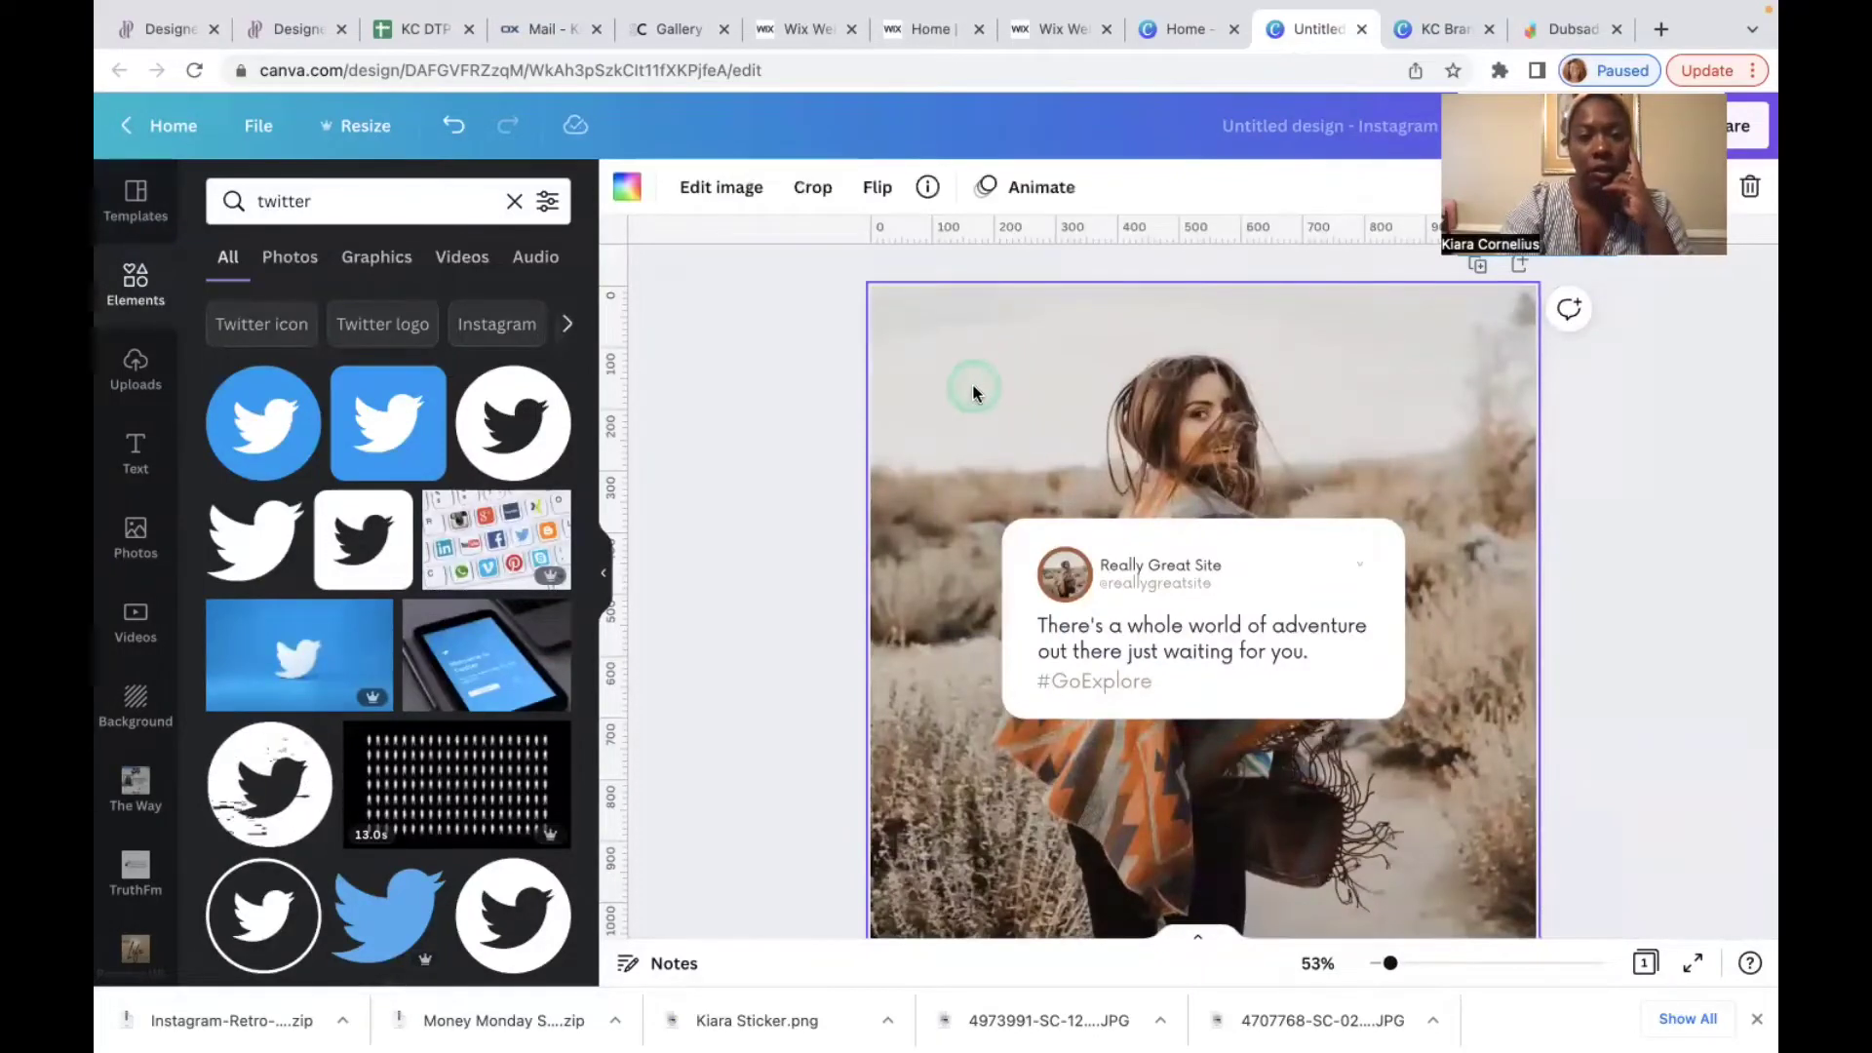
click(137, 382)
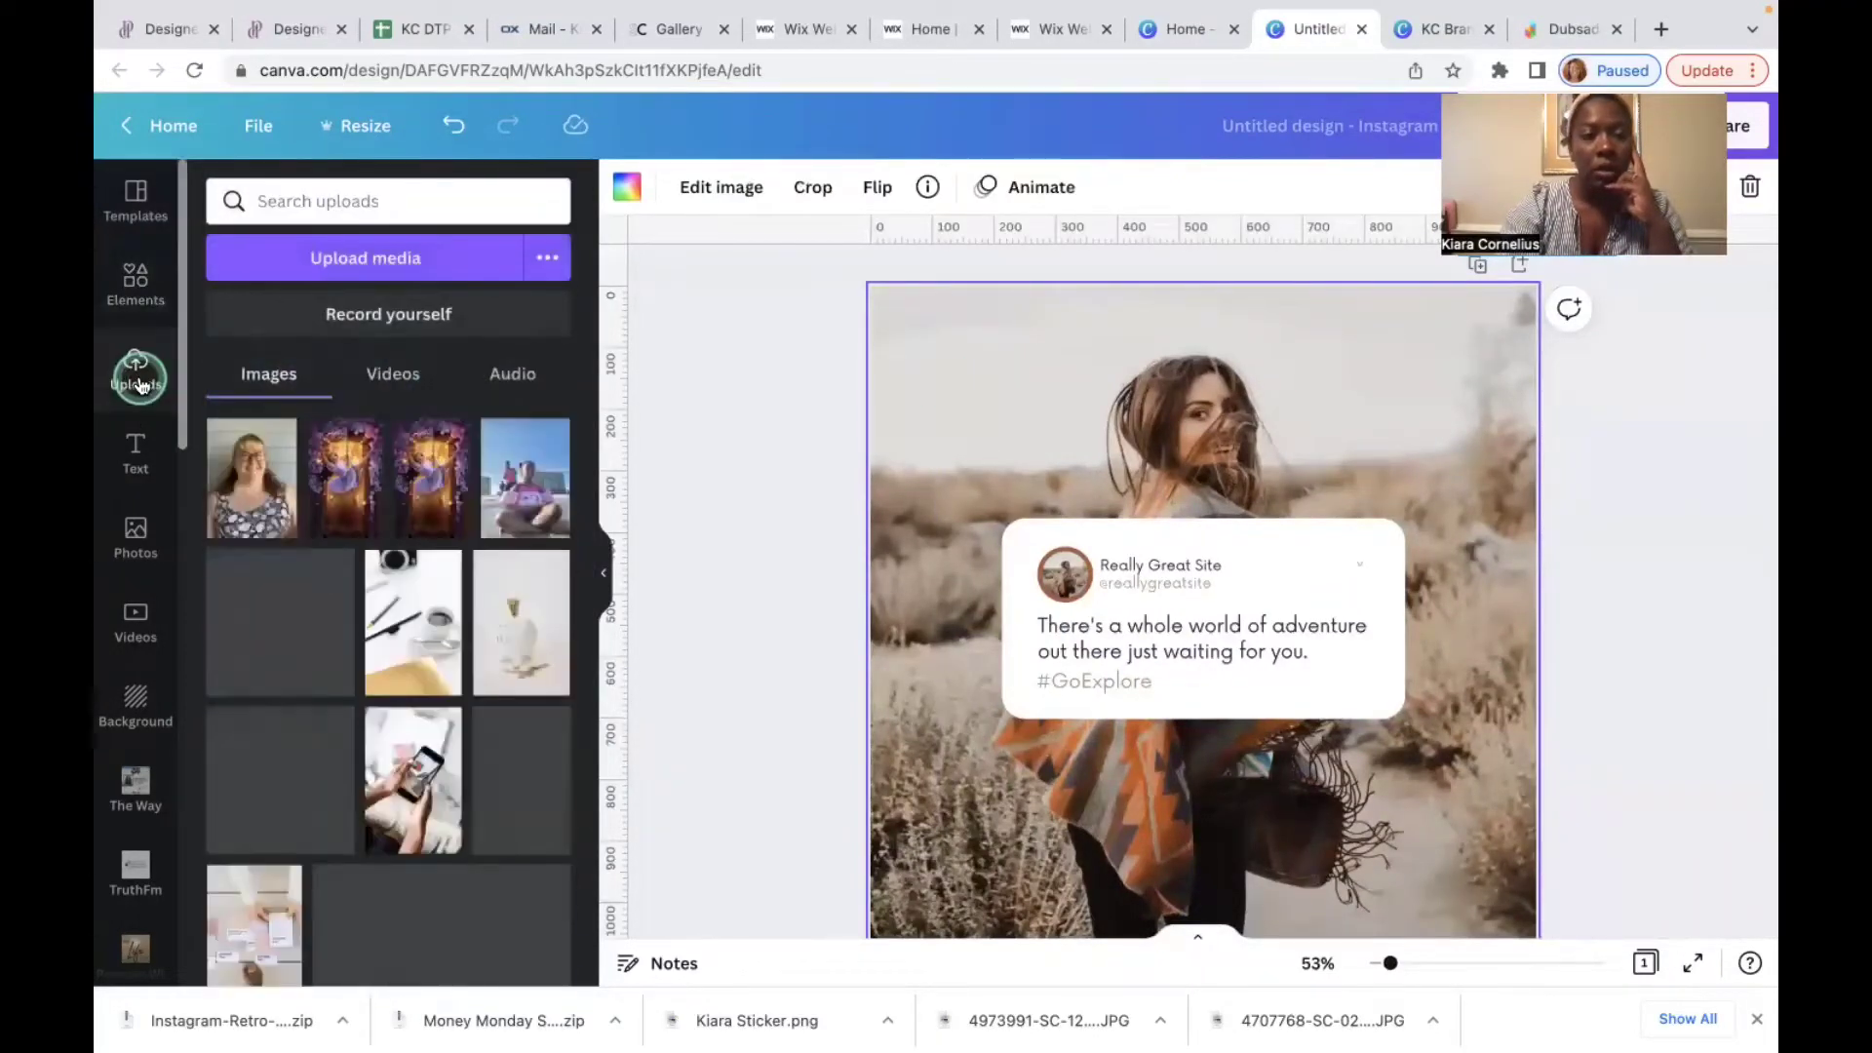
scroll(316, 643, down, 10)
scroll(316, 643, down, 10)
scroll(316, 644, down, 8)
scroll(316, 644, down, 2)
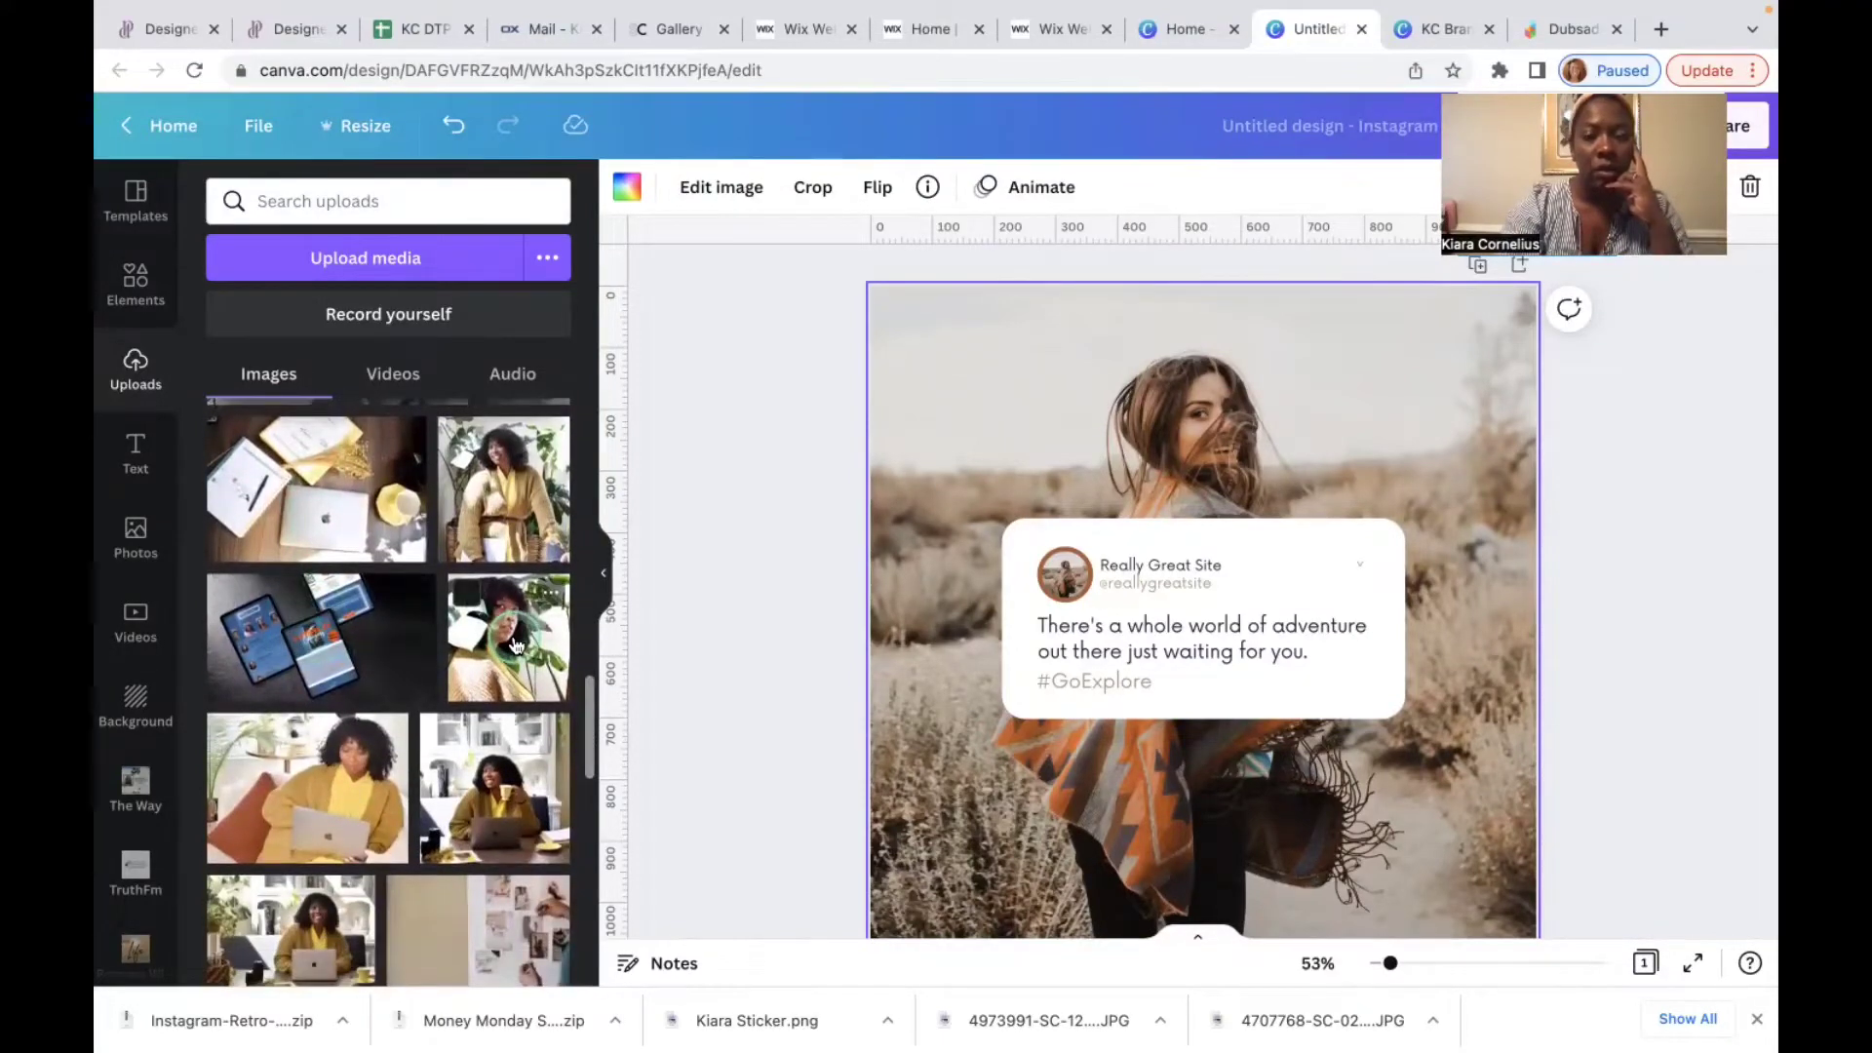
drag(517, 643, 878, 551)
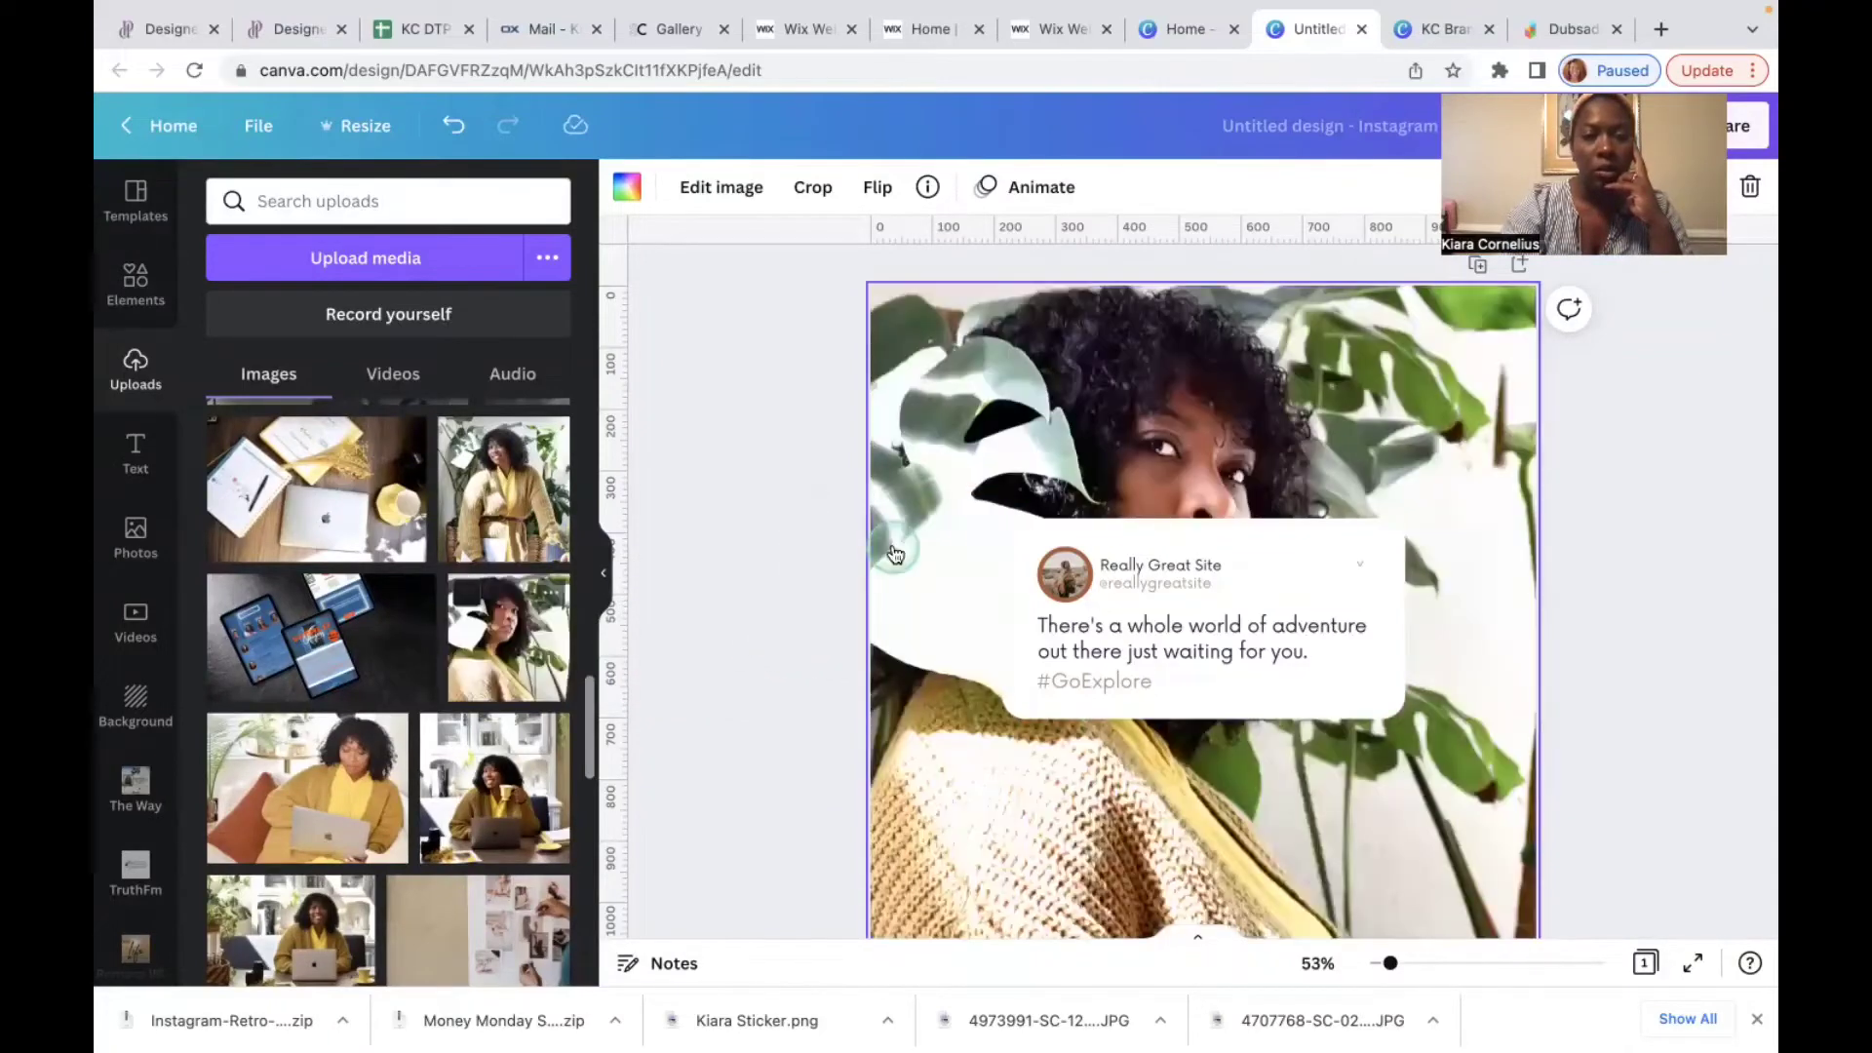
scroll(1192, 414, down, 2)
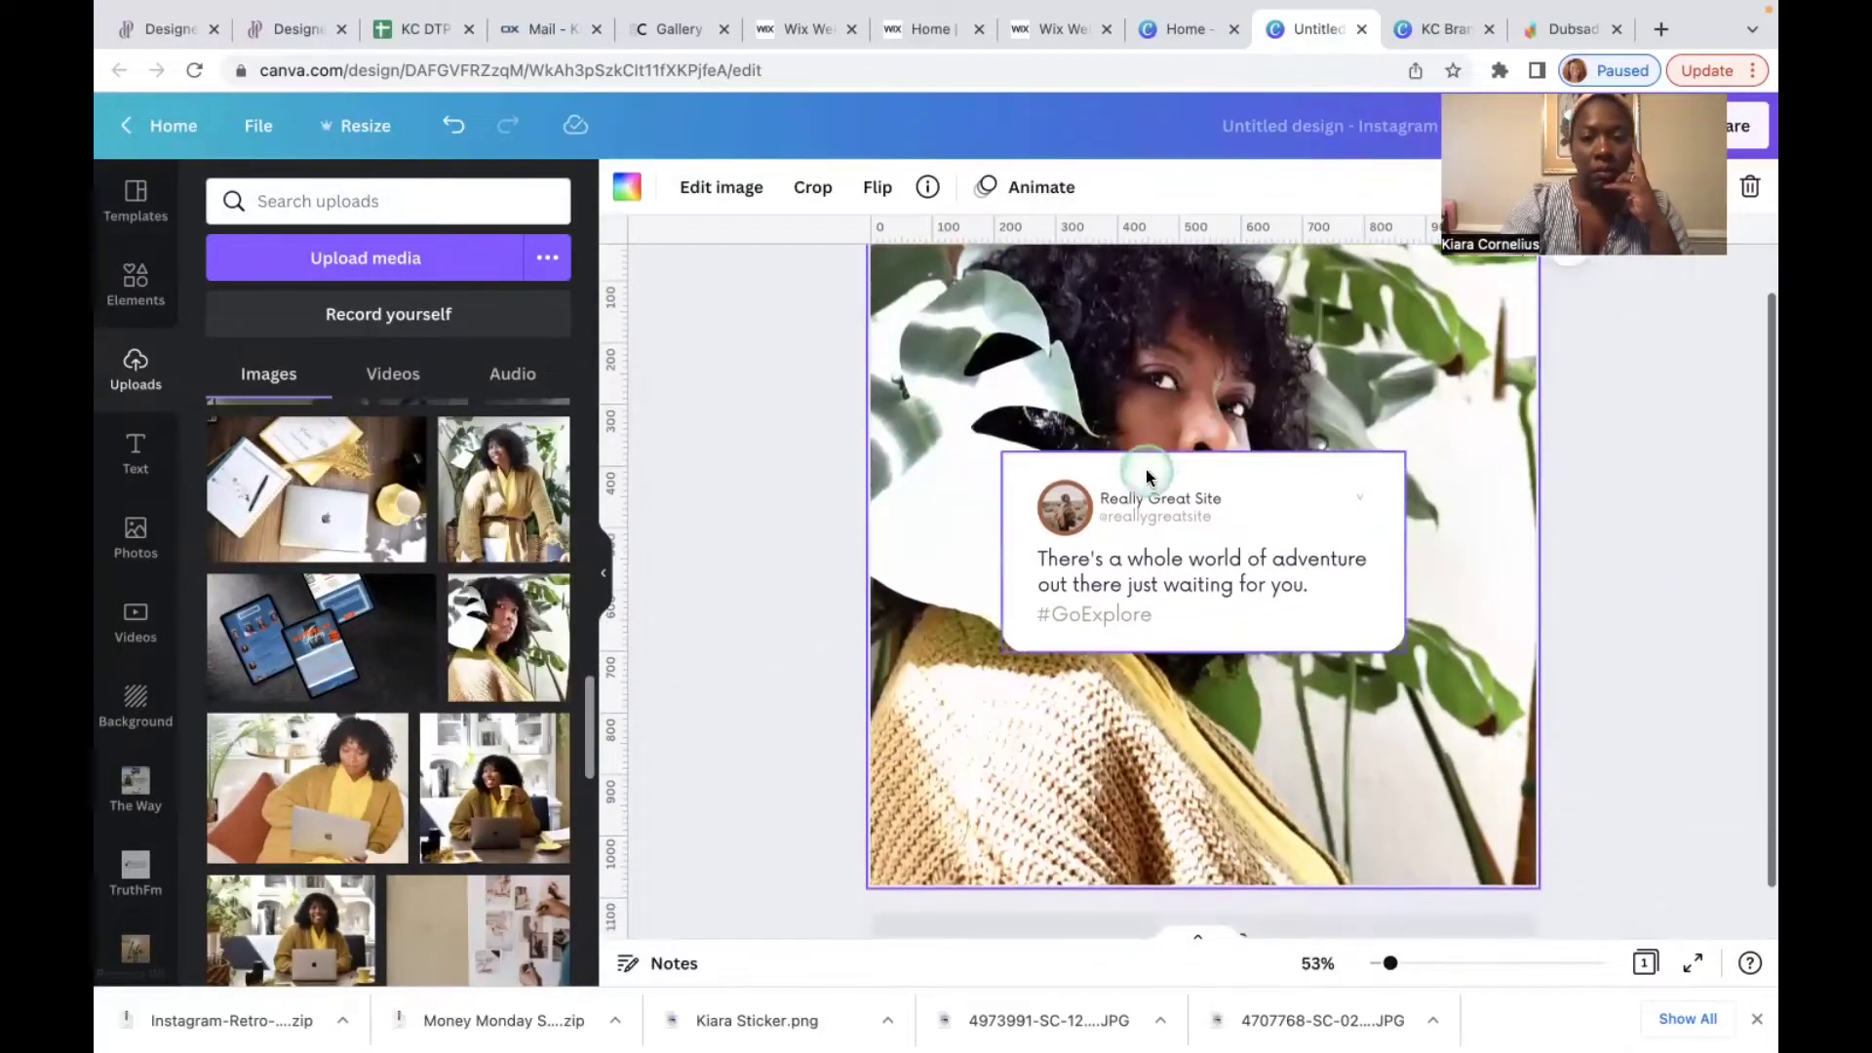
Step: Select the round avatar image and pick the uploaded portrait for it
click(1170, 507)
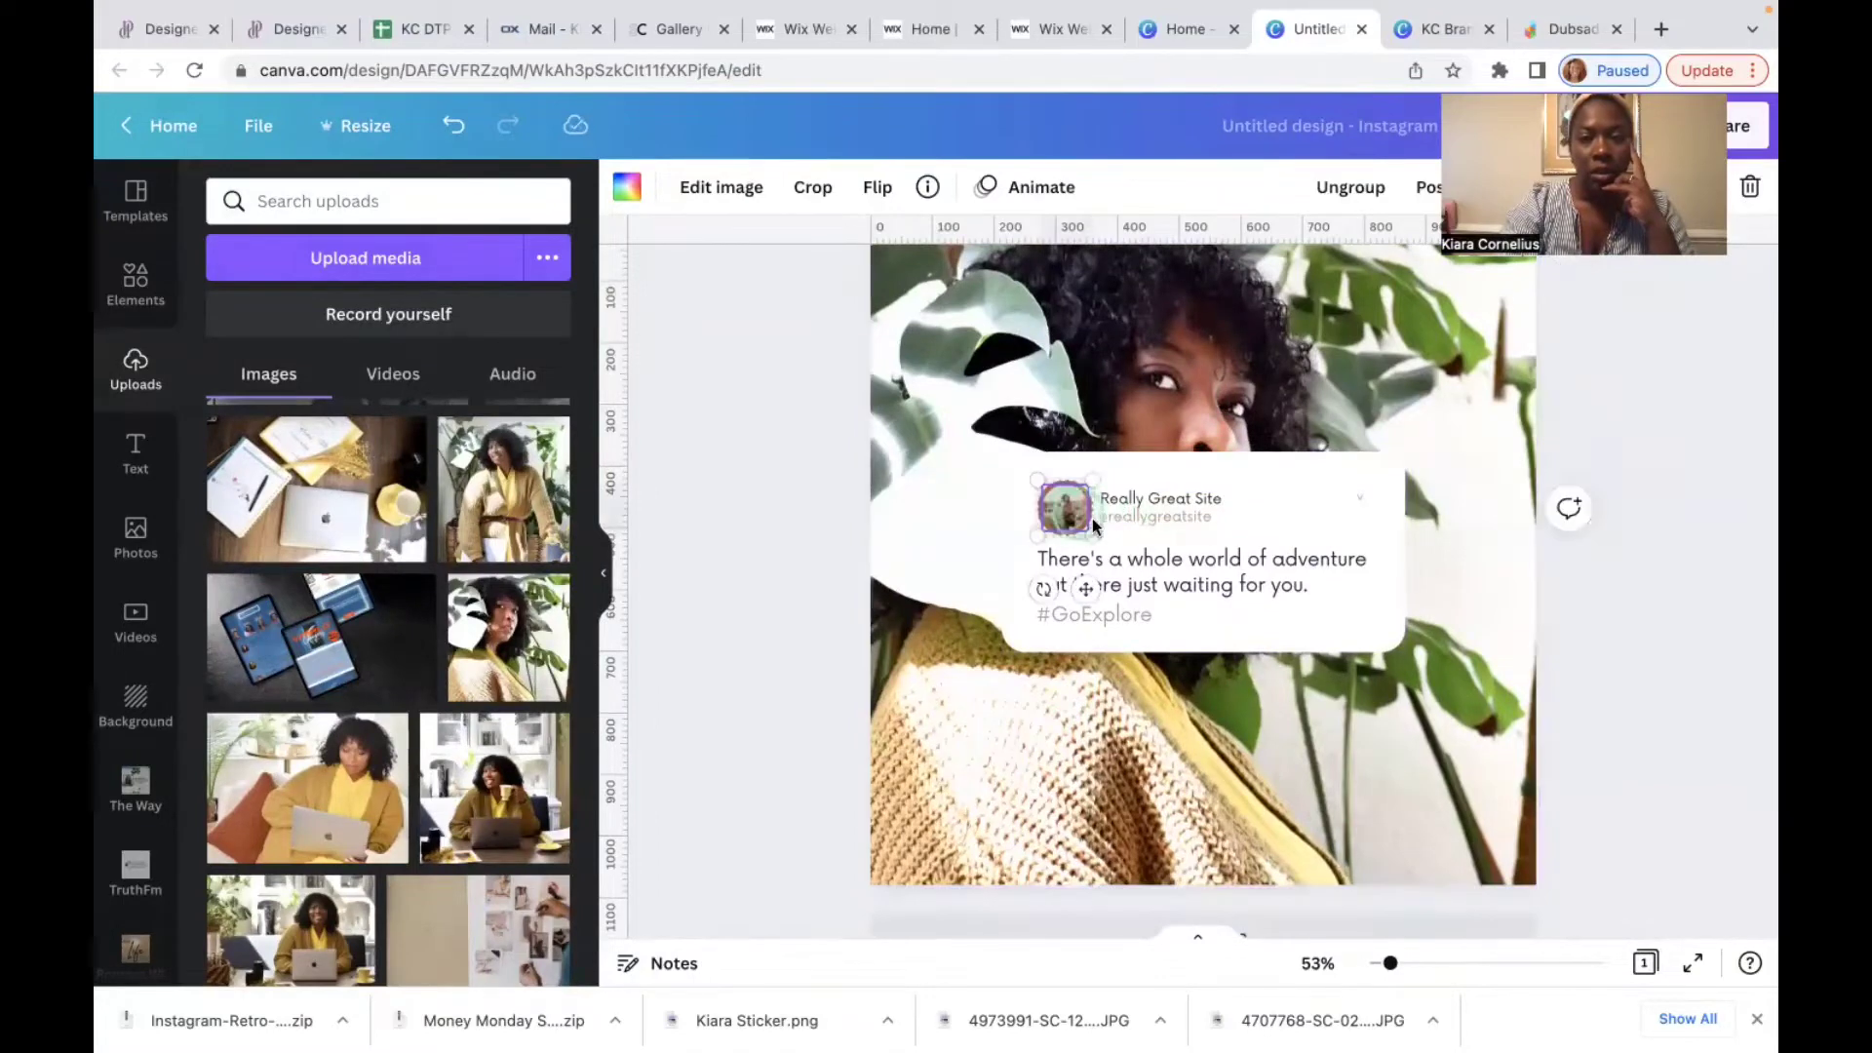
click(1134, 541)
click(1277, 824)
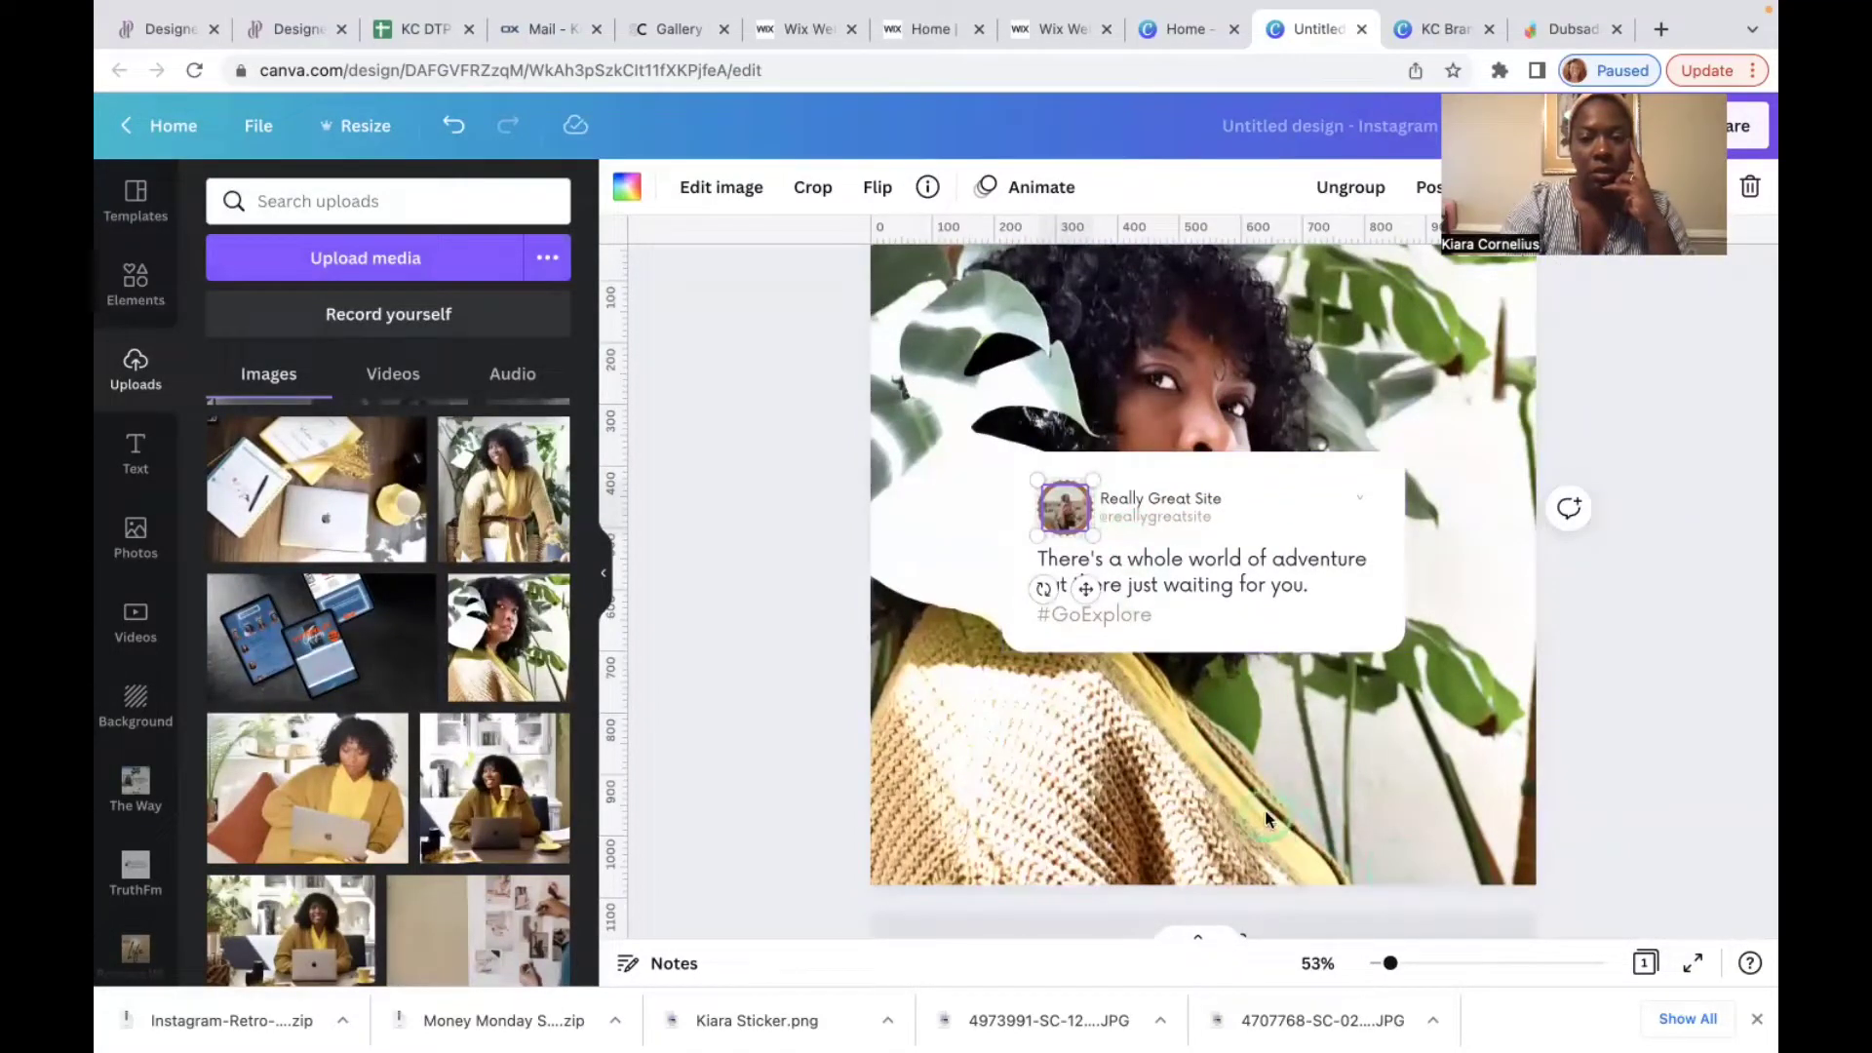
scroll(1273, 775, up, 5)
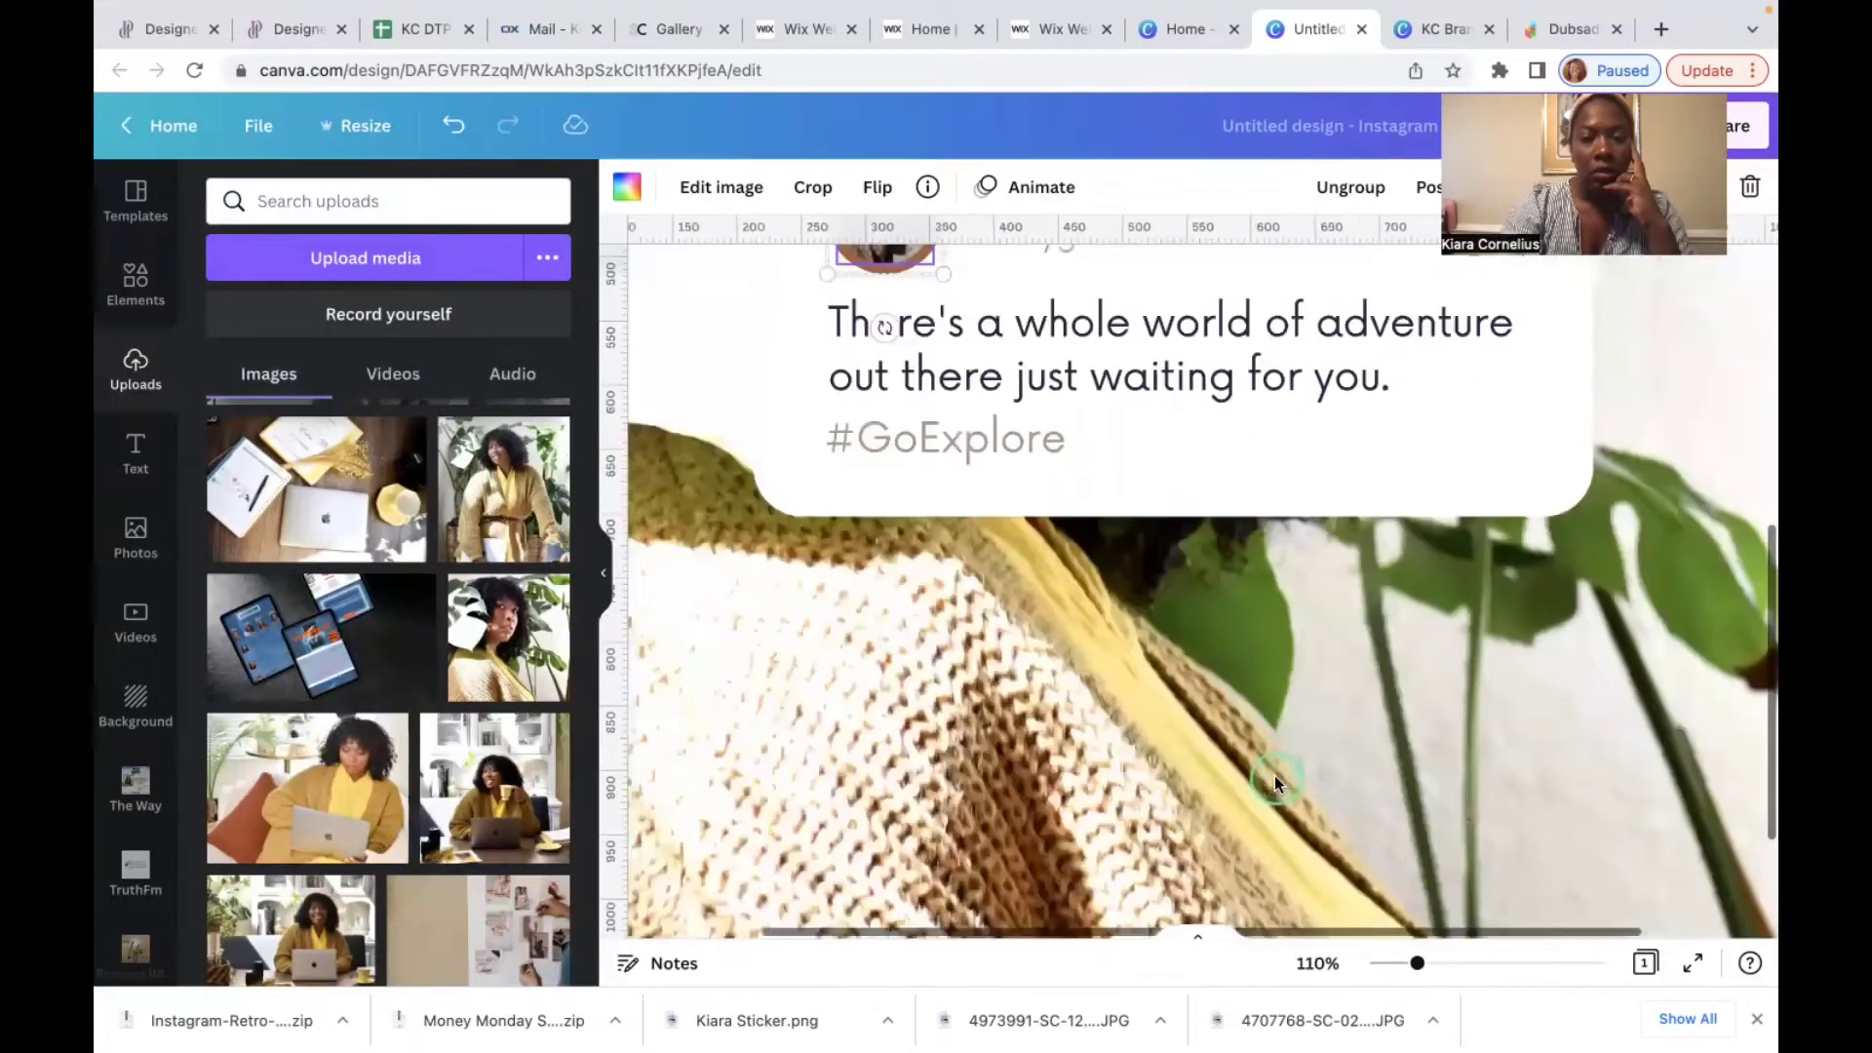
scroll(1273, 775, up, 2)
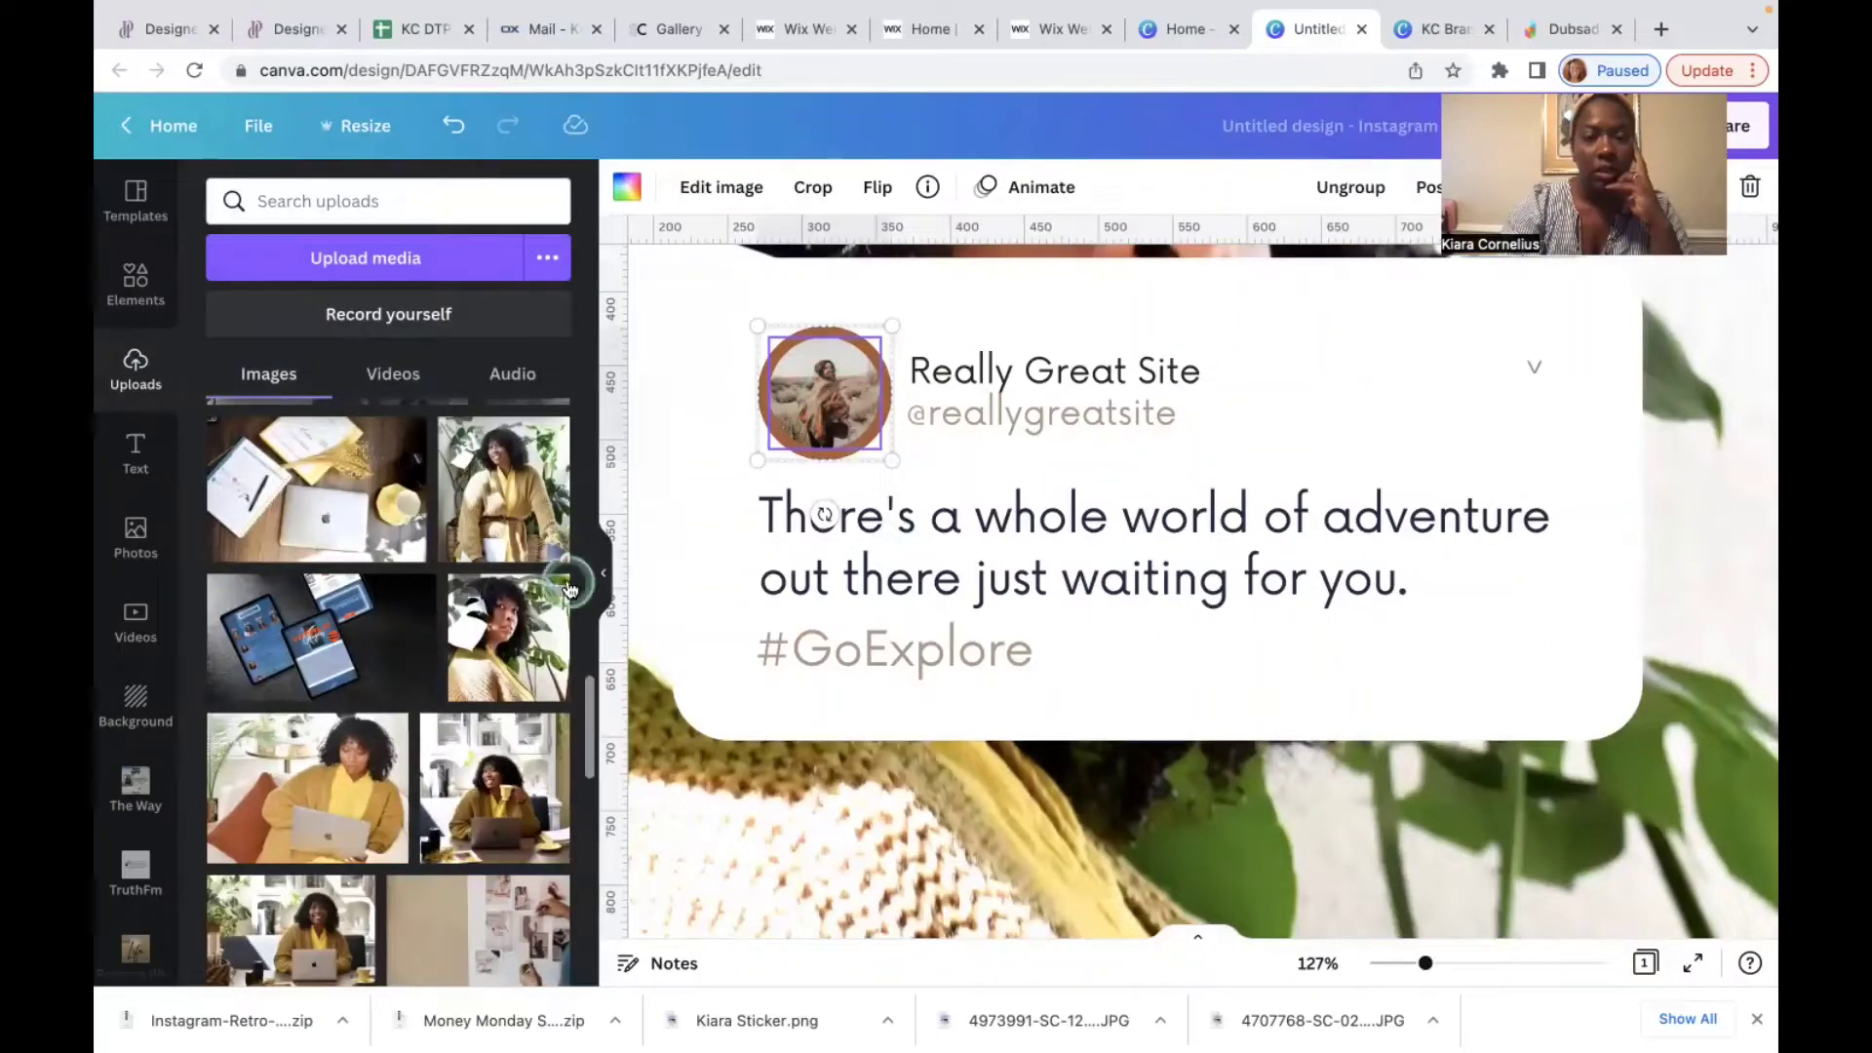
click(514, 648)
Step: Drop the uploaded plant portrait into the round avatar frame
drag(514, 648, 770, 390)
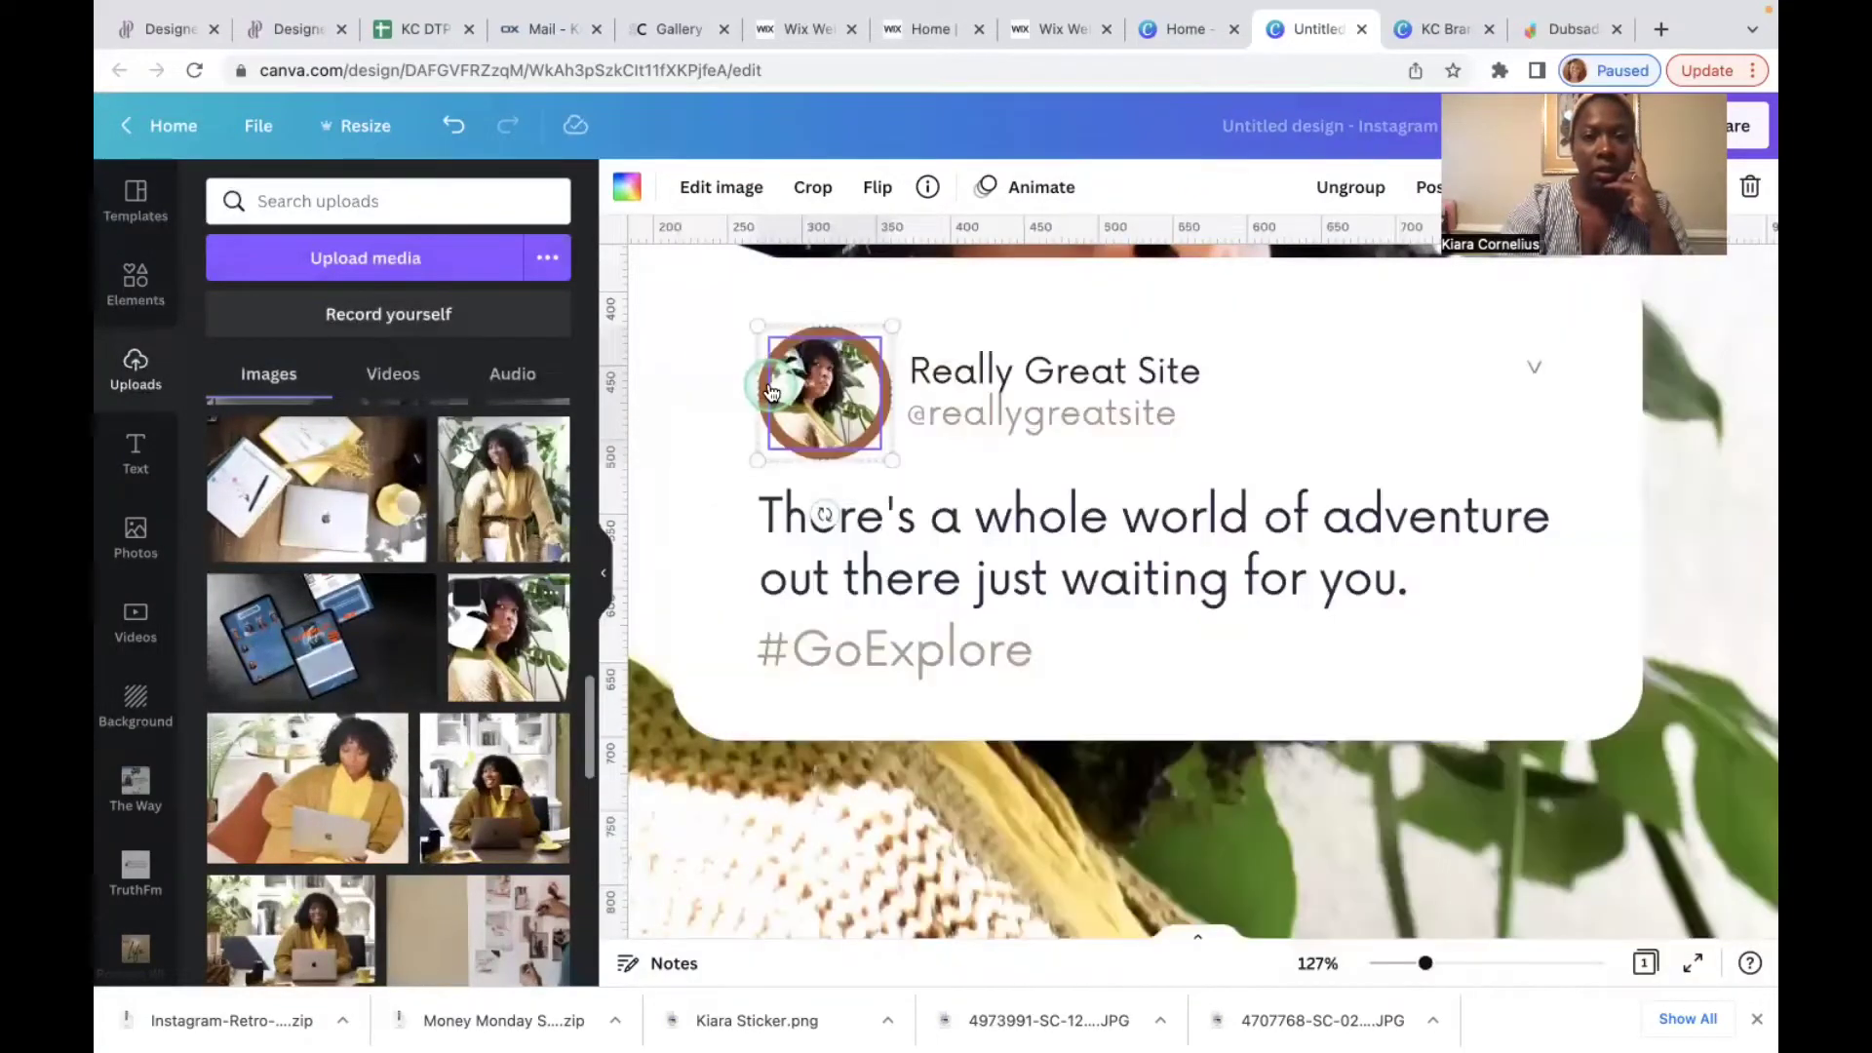
click(743, 320)
click(703, 322)
click(799, 322)
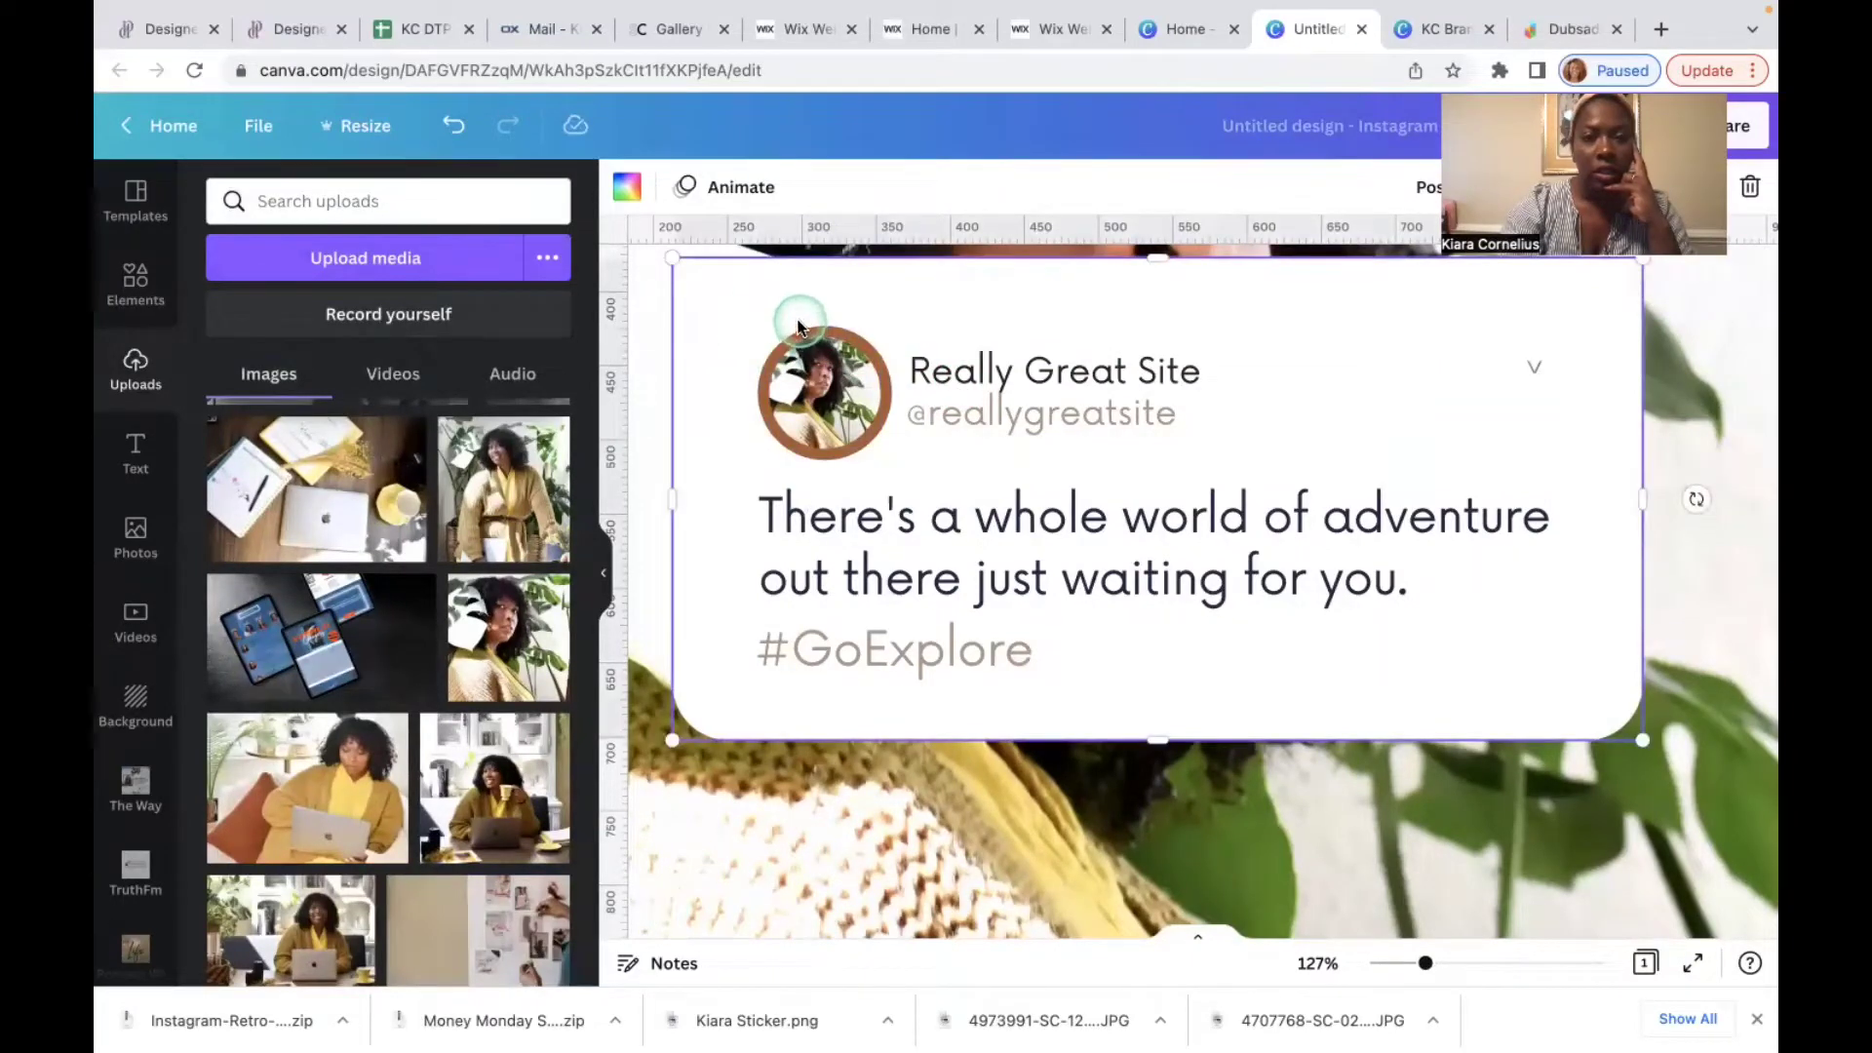
click(804, 336)
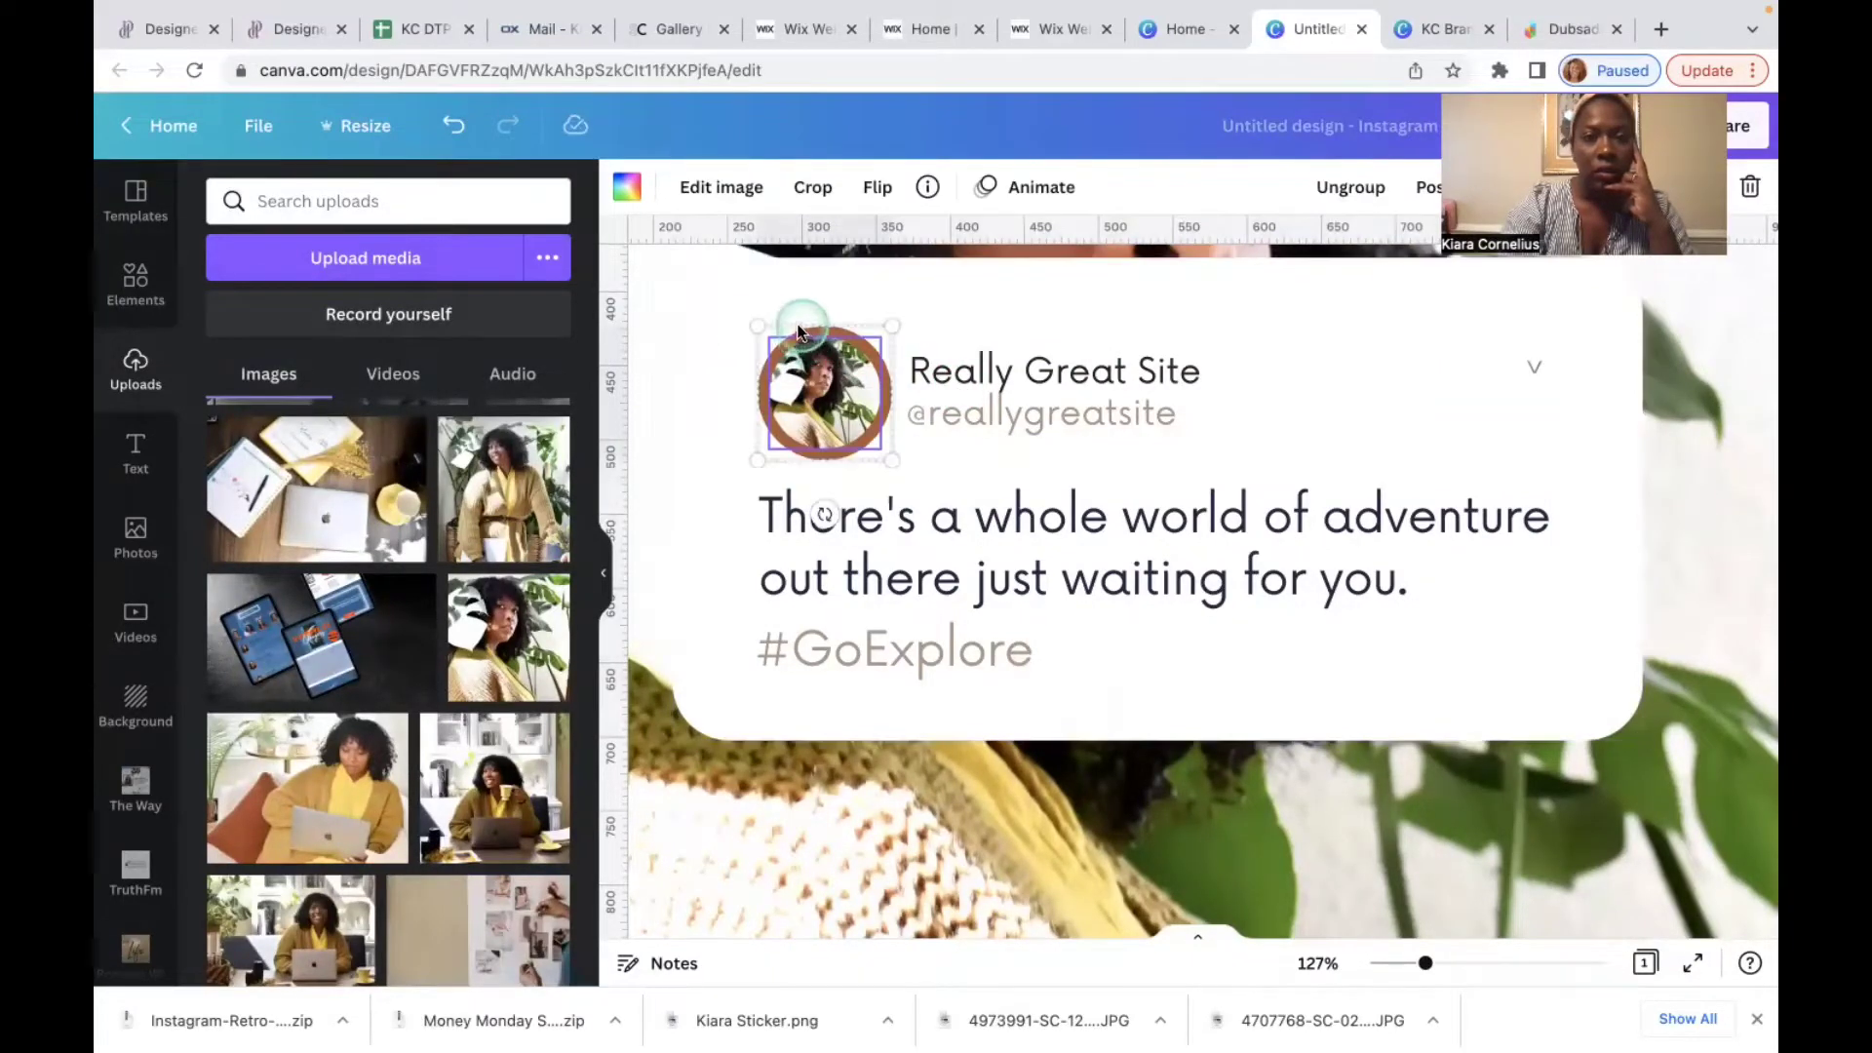
click(798, 328)
Step: Recolour the avatar's brown ring to the yellow Kingdom Creative colour
click(805, 331)
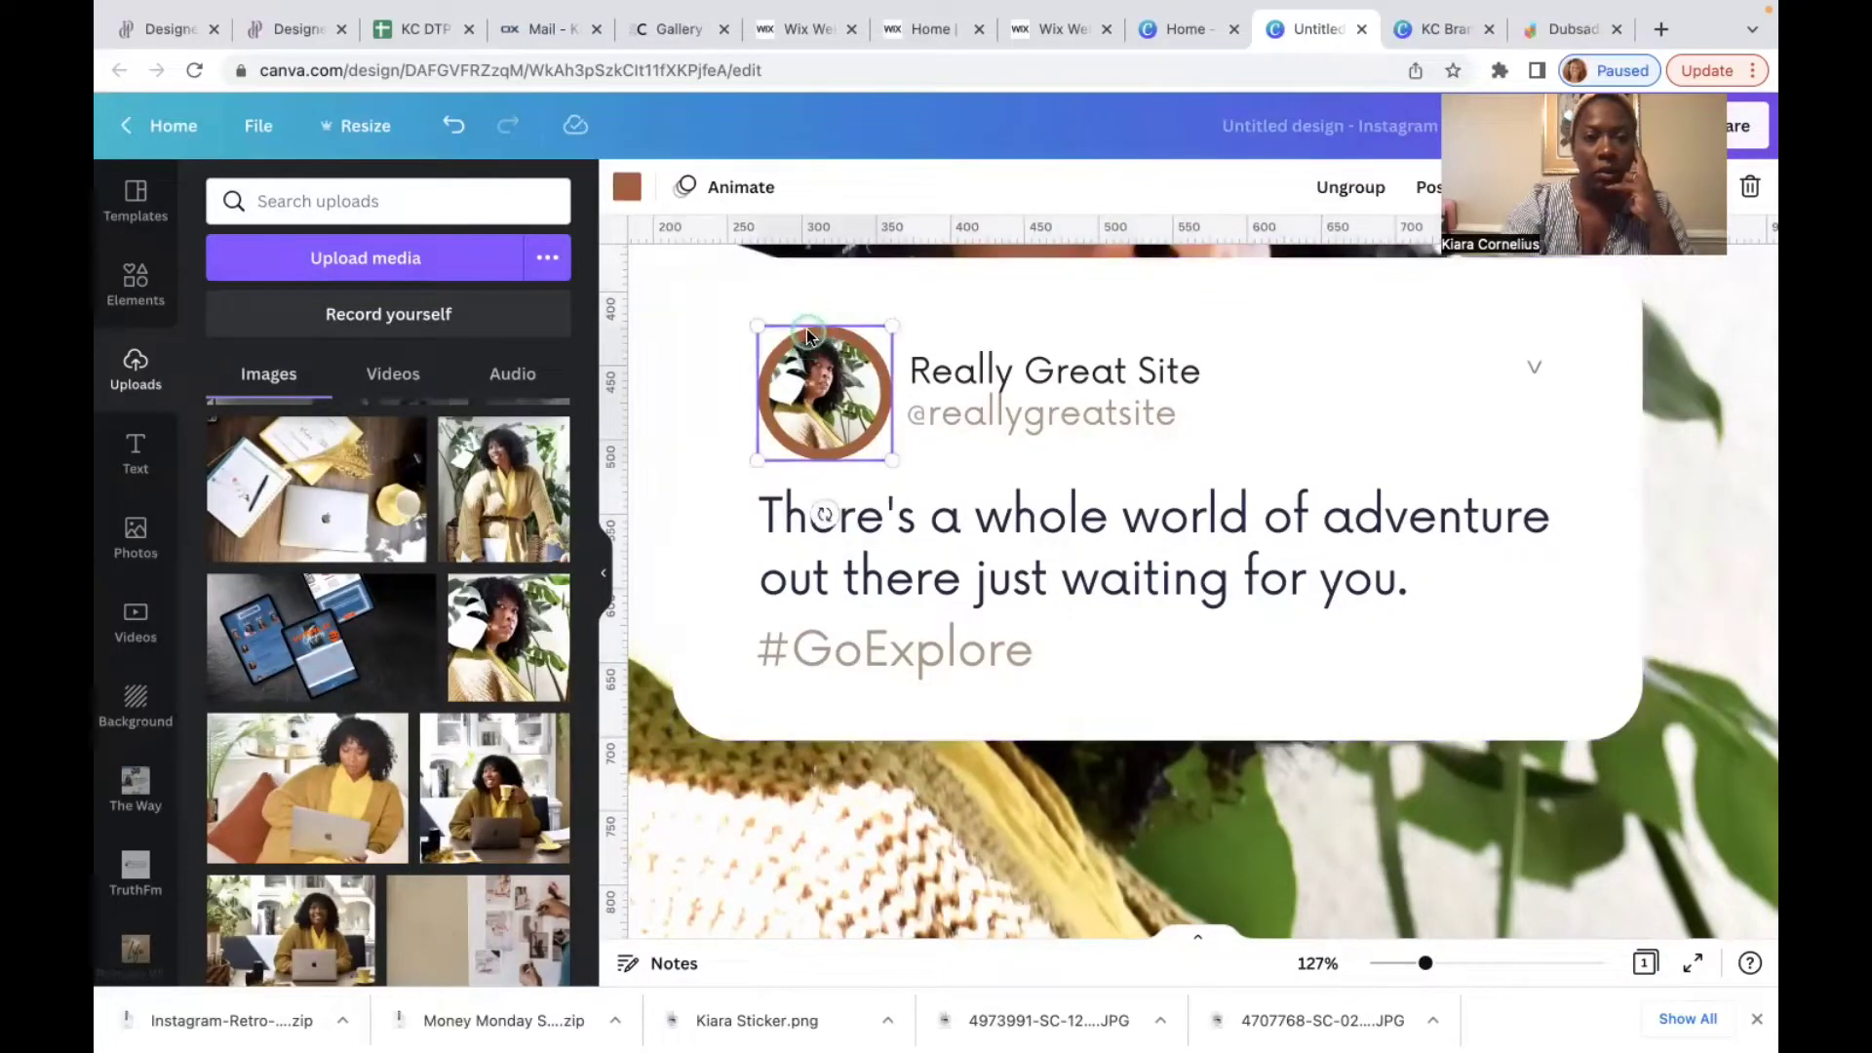
click(627, 200)
click(420, 549)
click(421, 550)
click(1024, 376)
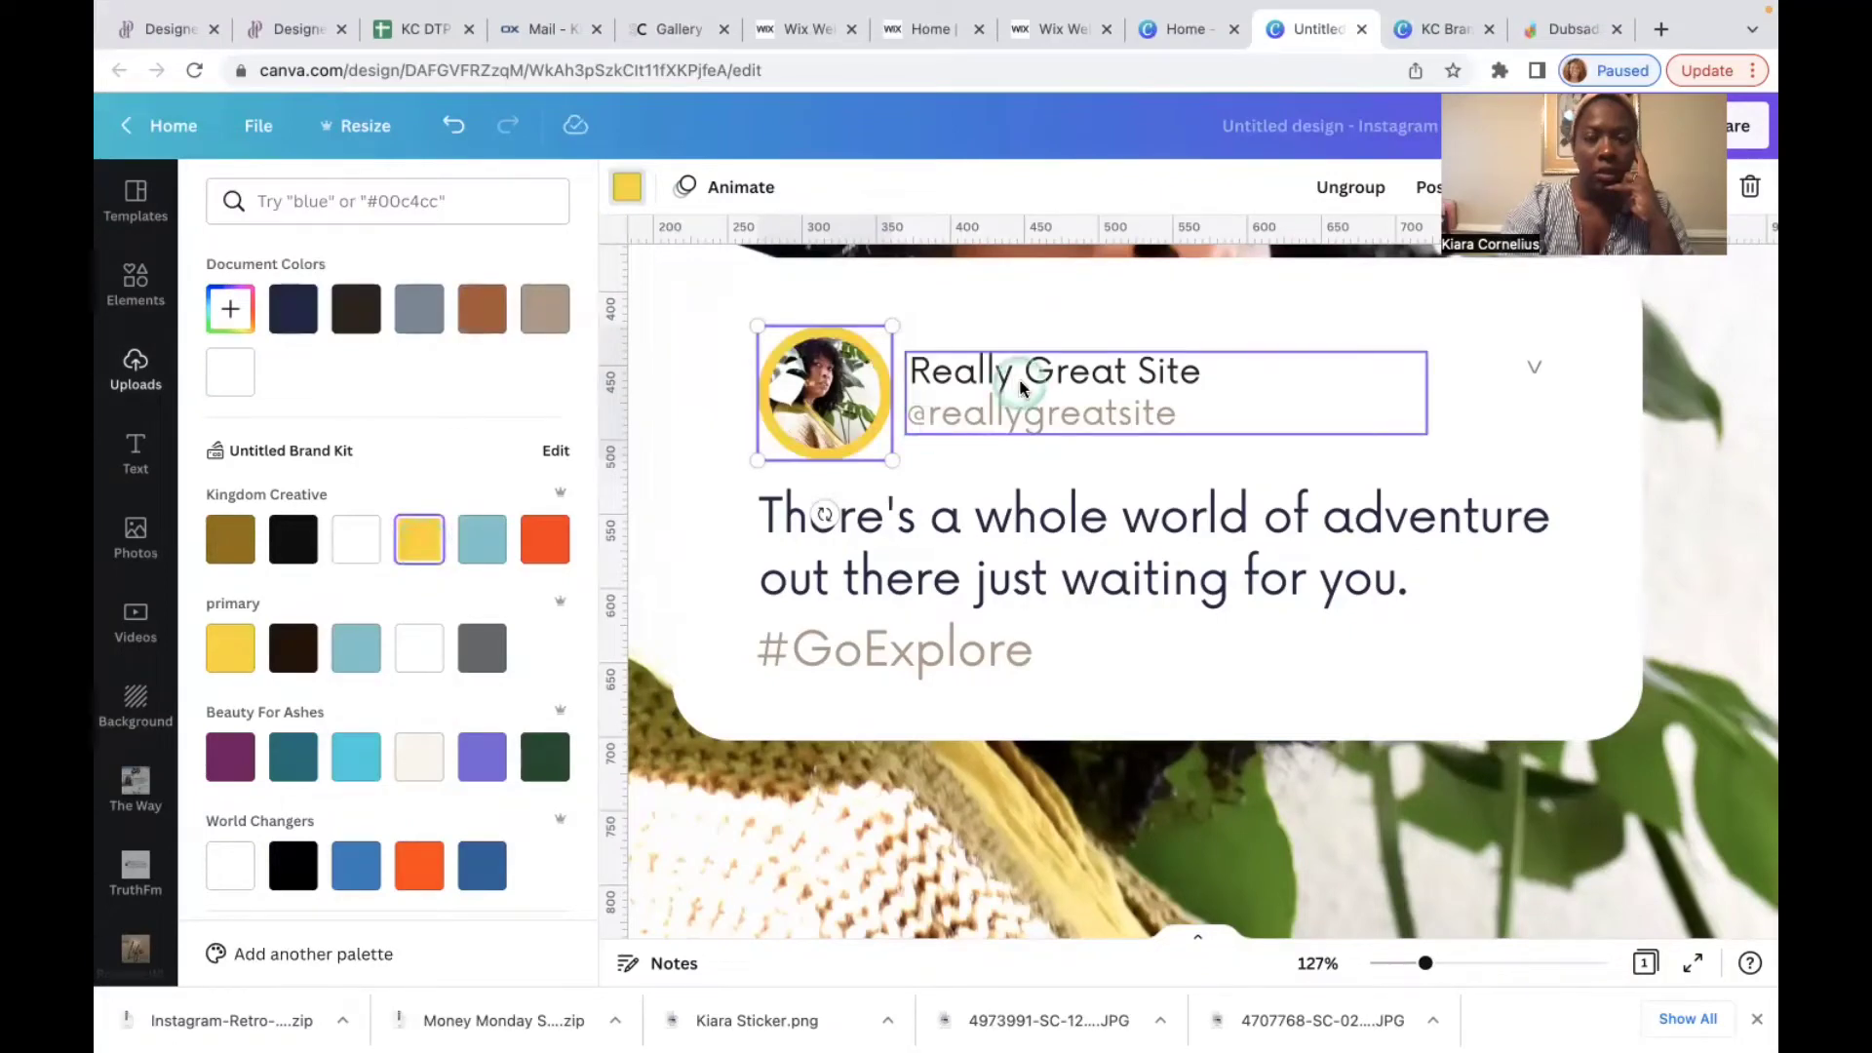
click(1191, 419)
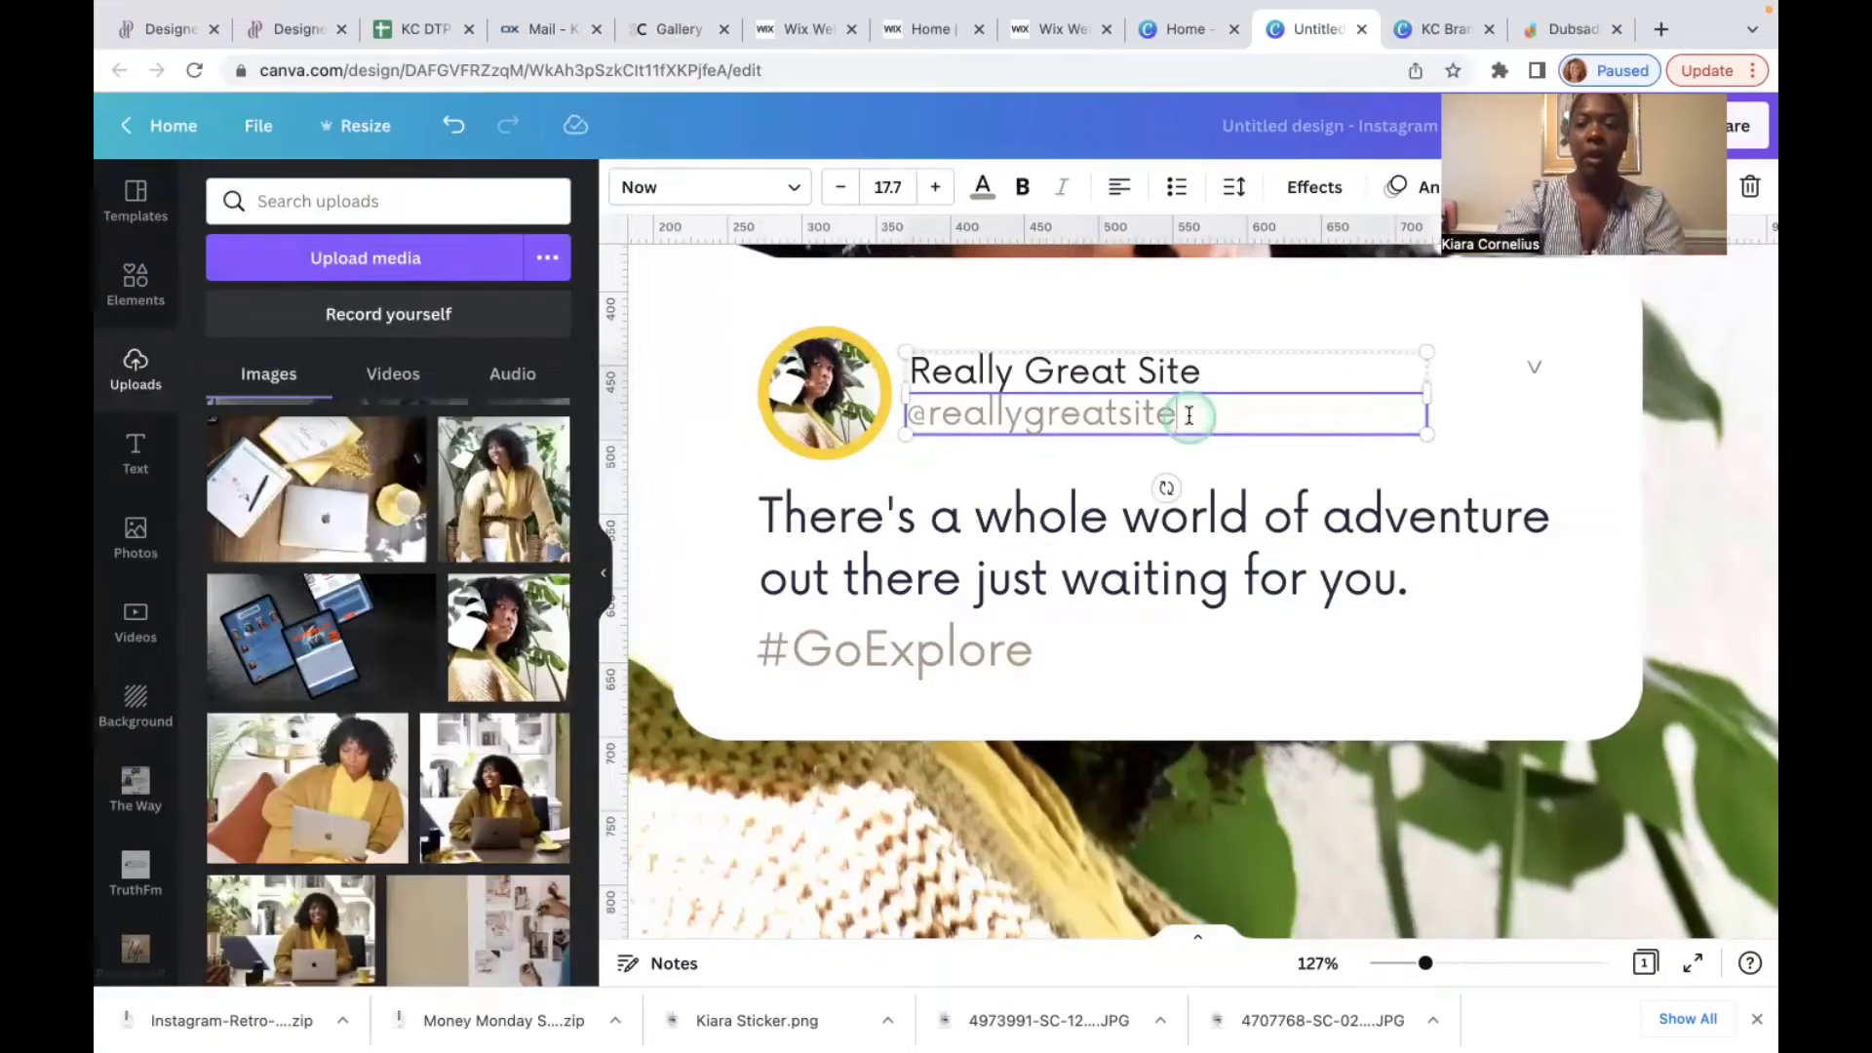
key(BackSpace)
key(BackSpace)
key(BackSpace)
key(BackSpace)
key(BackSpace)
key(BackSpace)
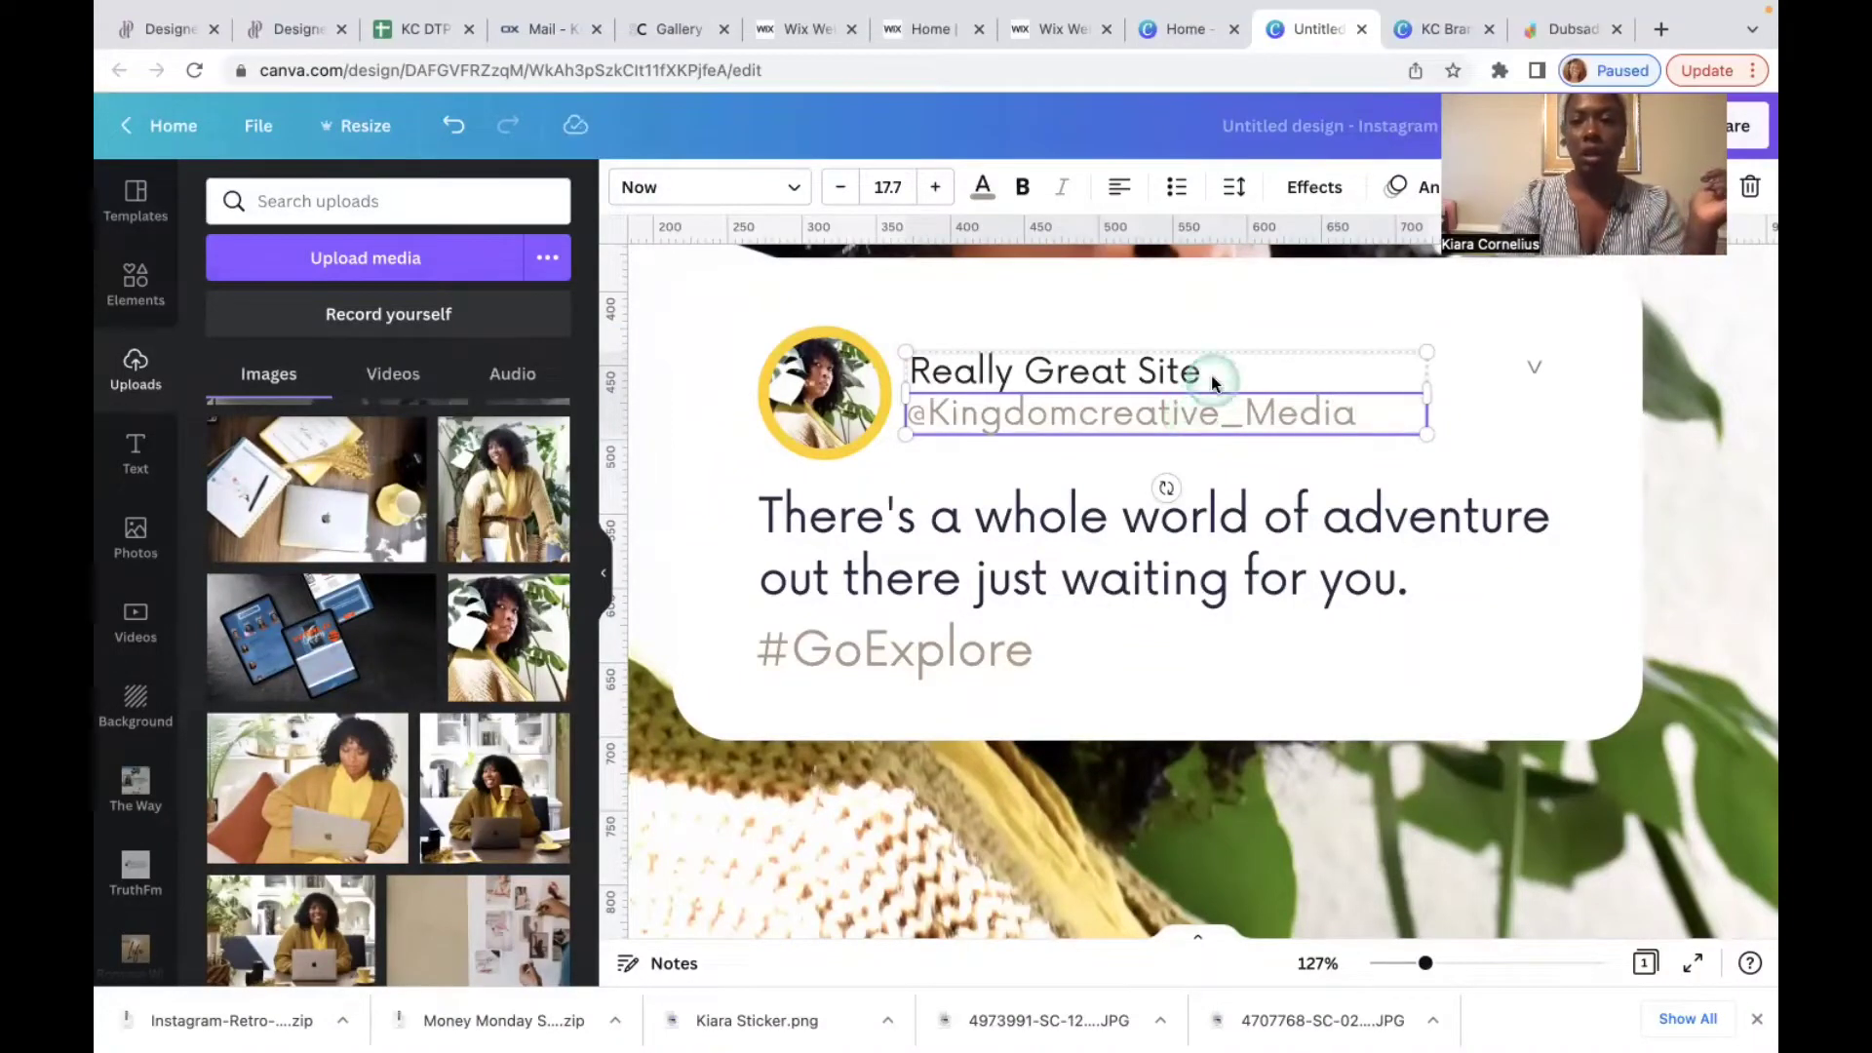
click(1207, 374)
click(1206, 371)
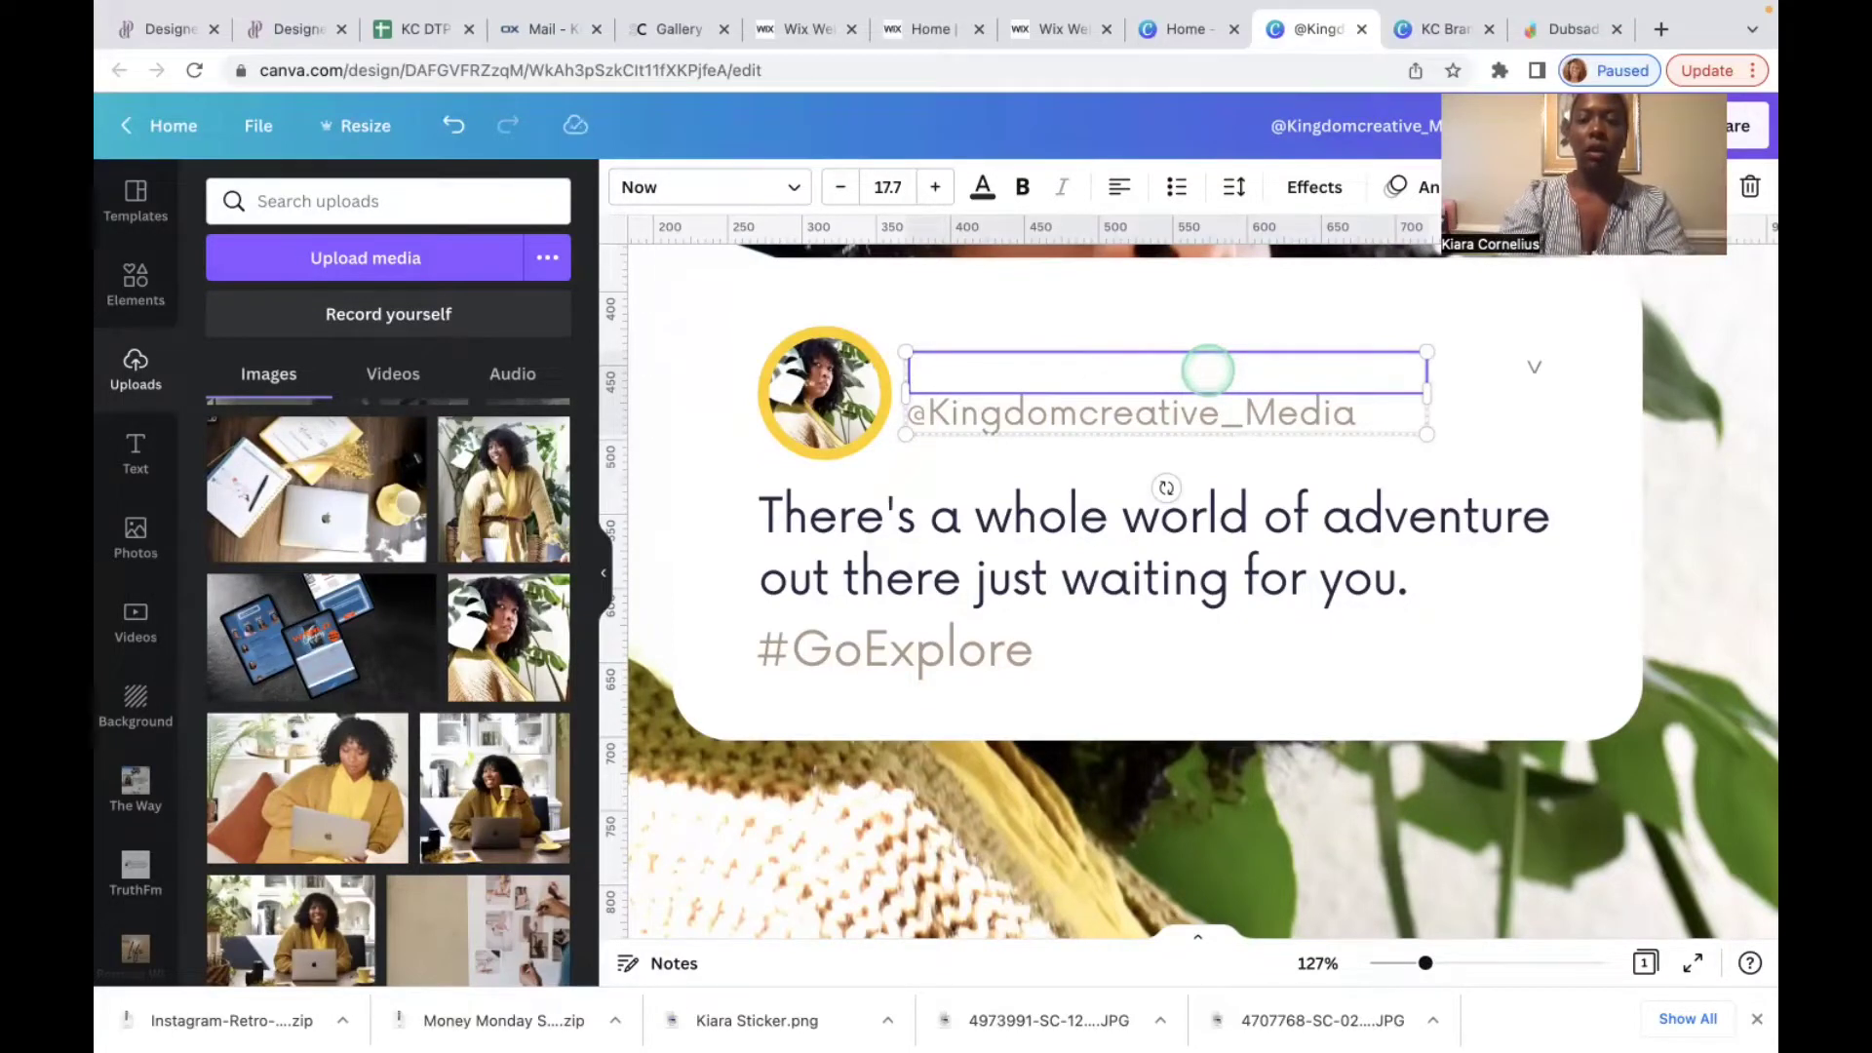
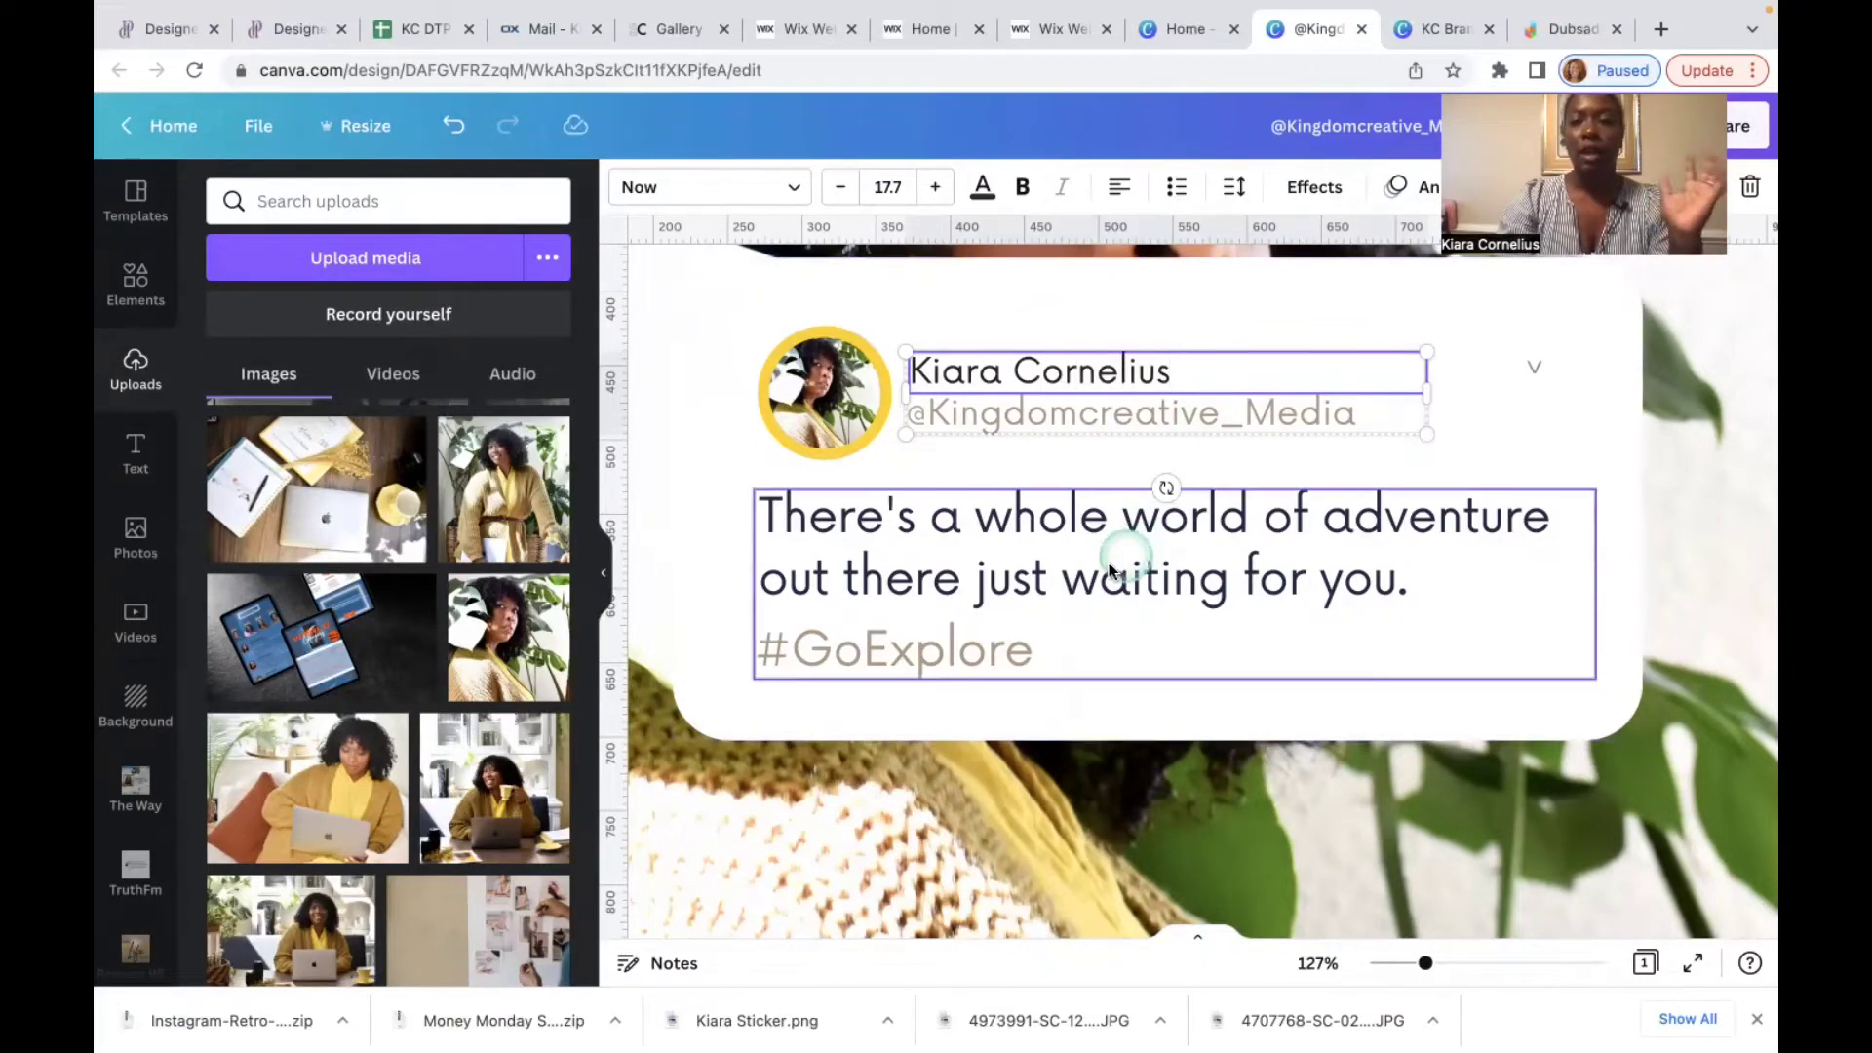
click(1095, 570)
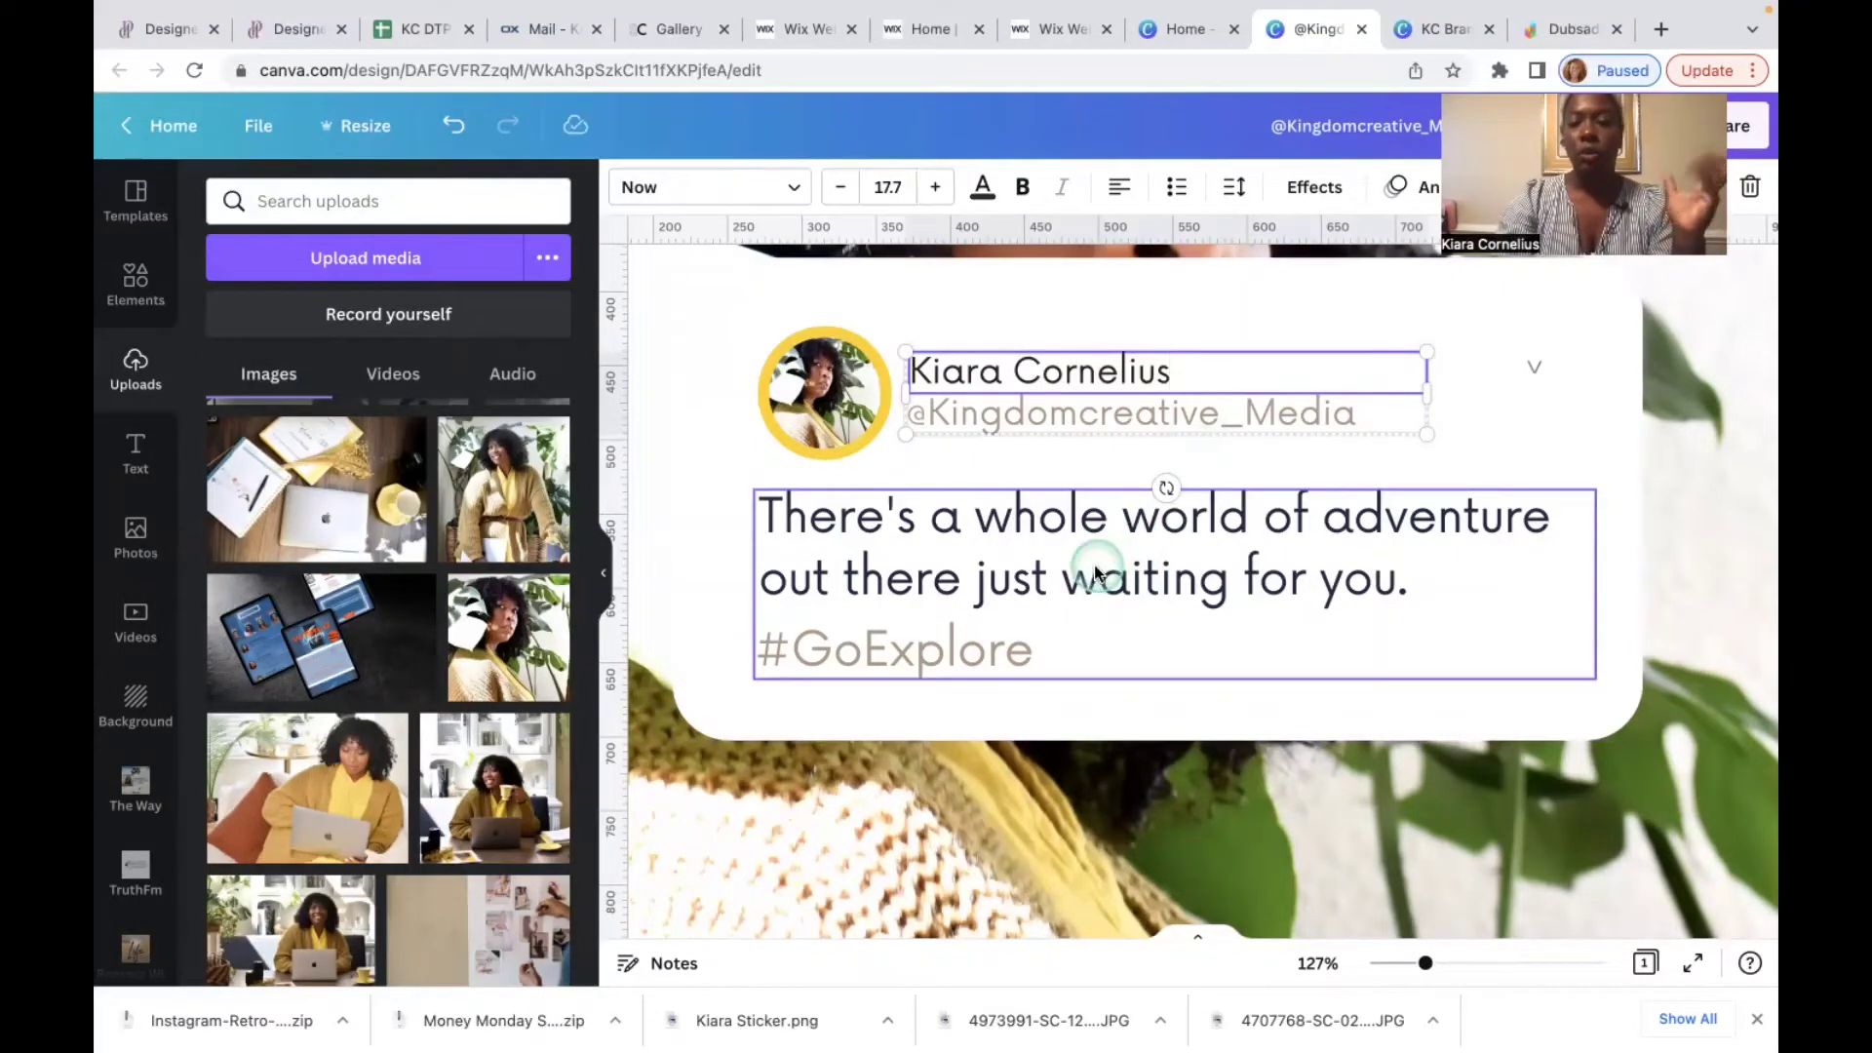
Step: Highlight the #GoExplore text and give it the blue World Changers palette colour
click(1045, 657)
click(1045, 650)
click(1045, 651)
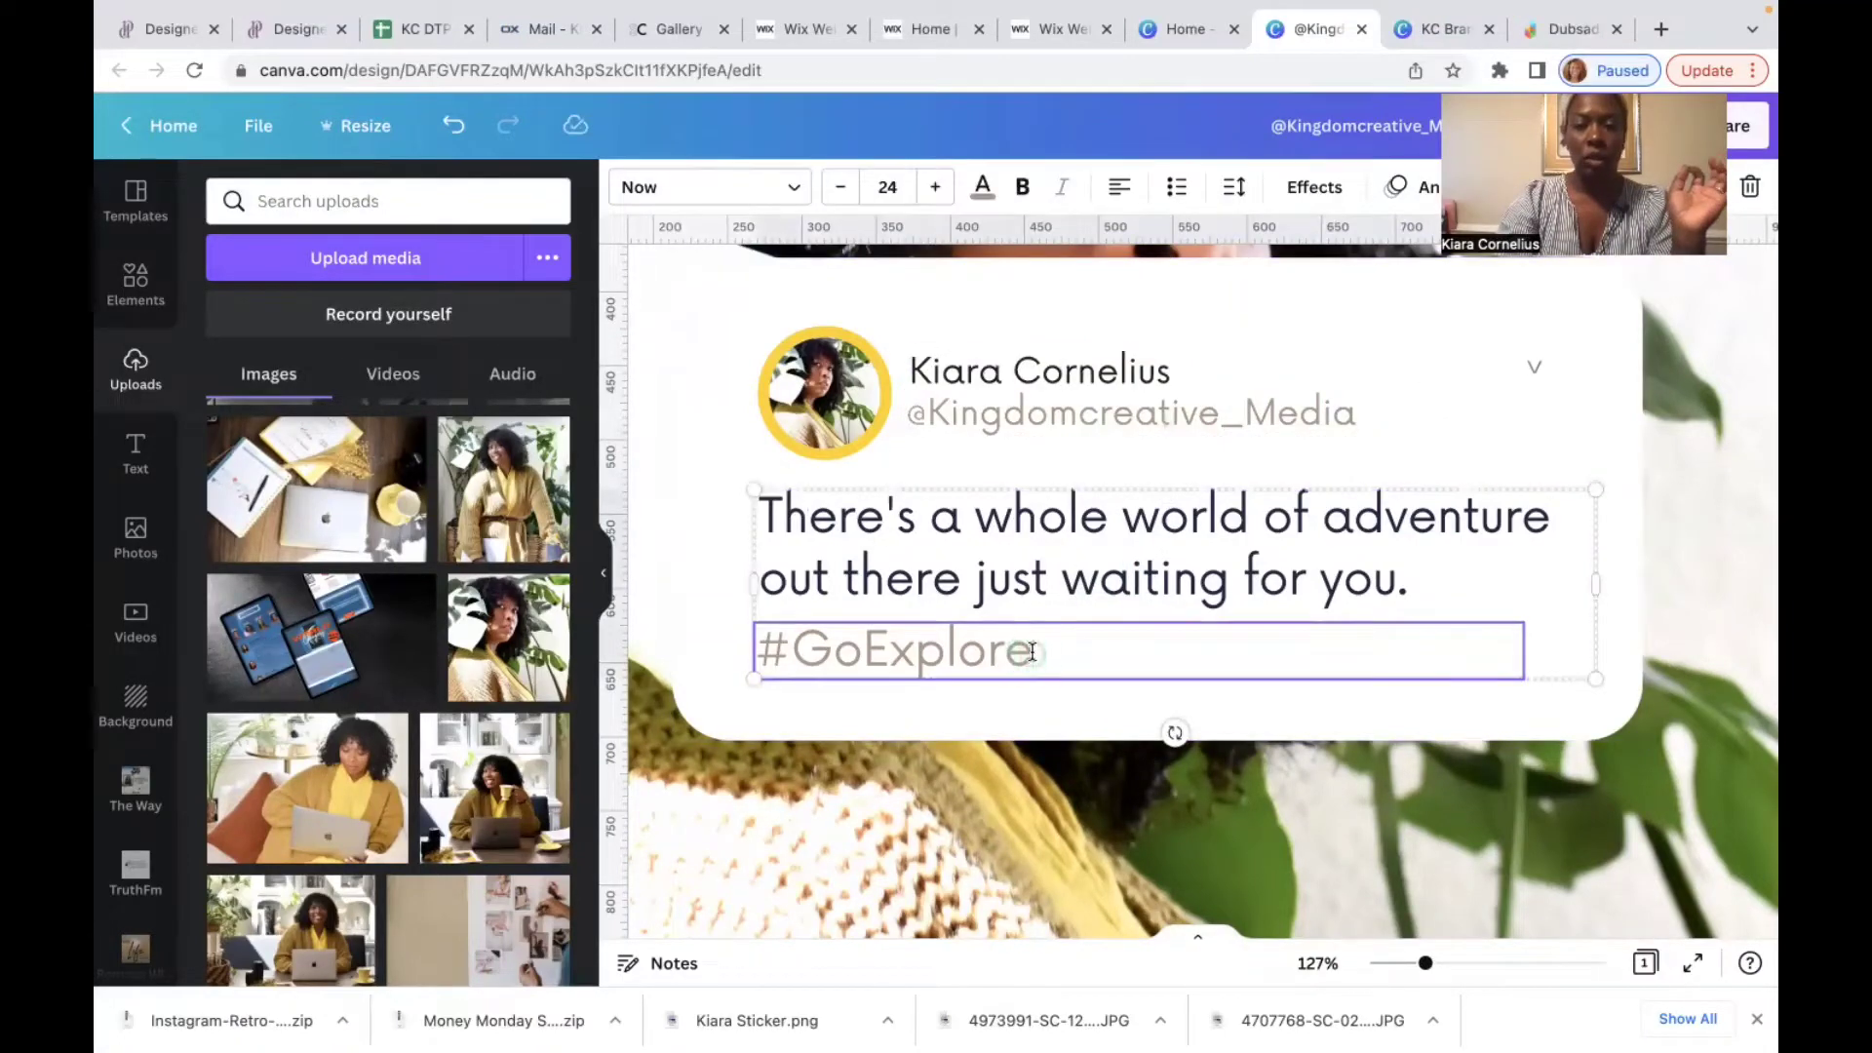
drag(1032, 652, 768, 639)
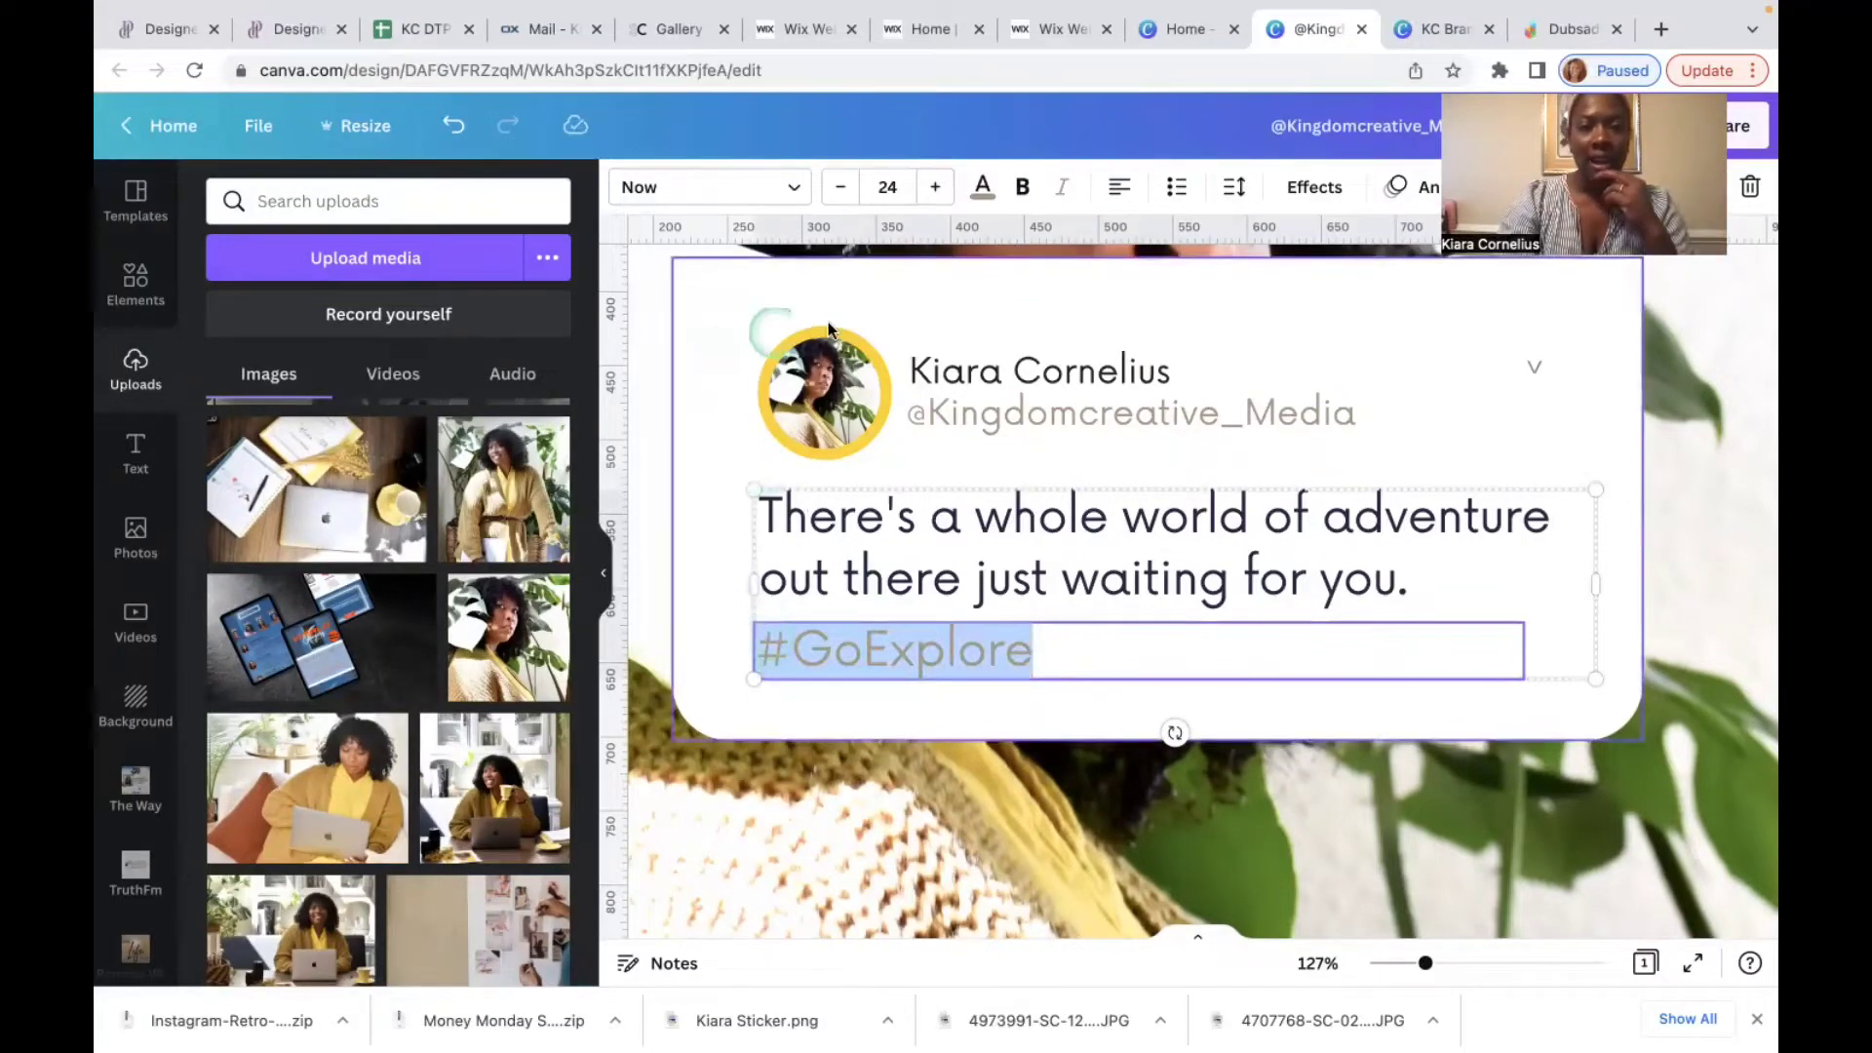
click(982, 187)
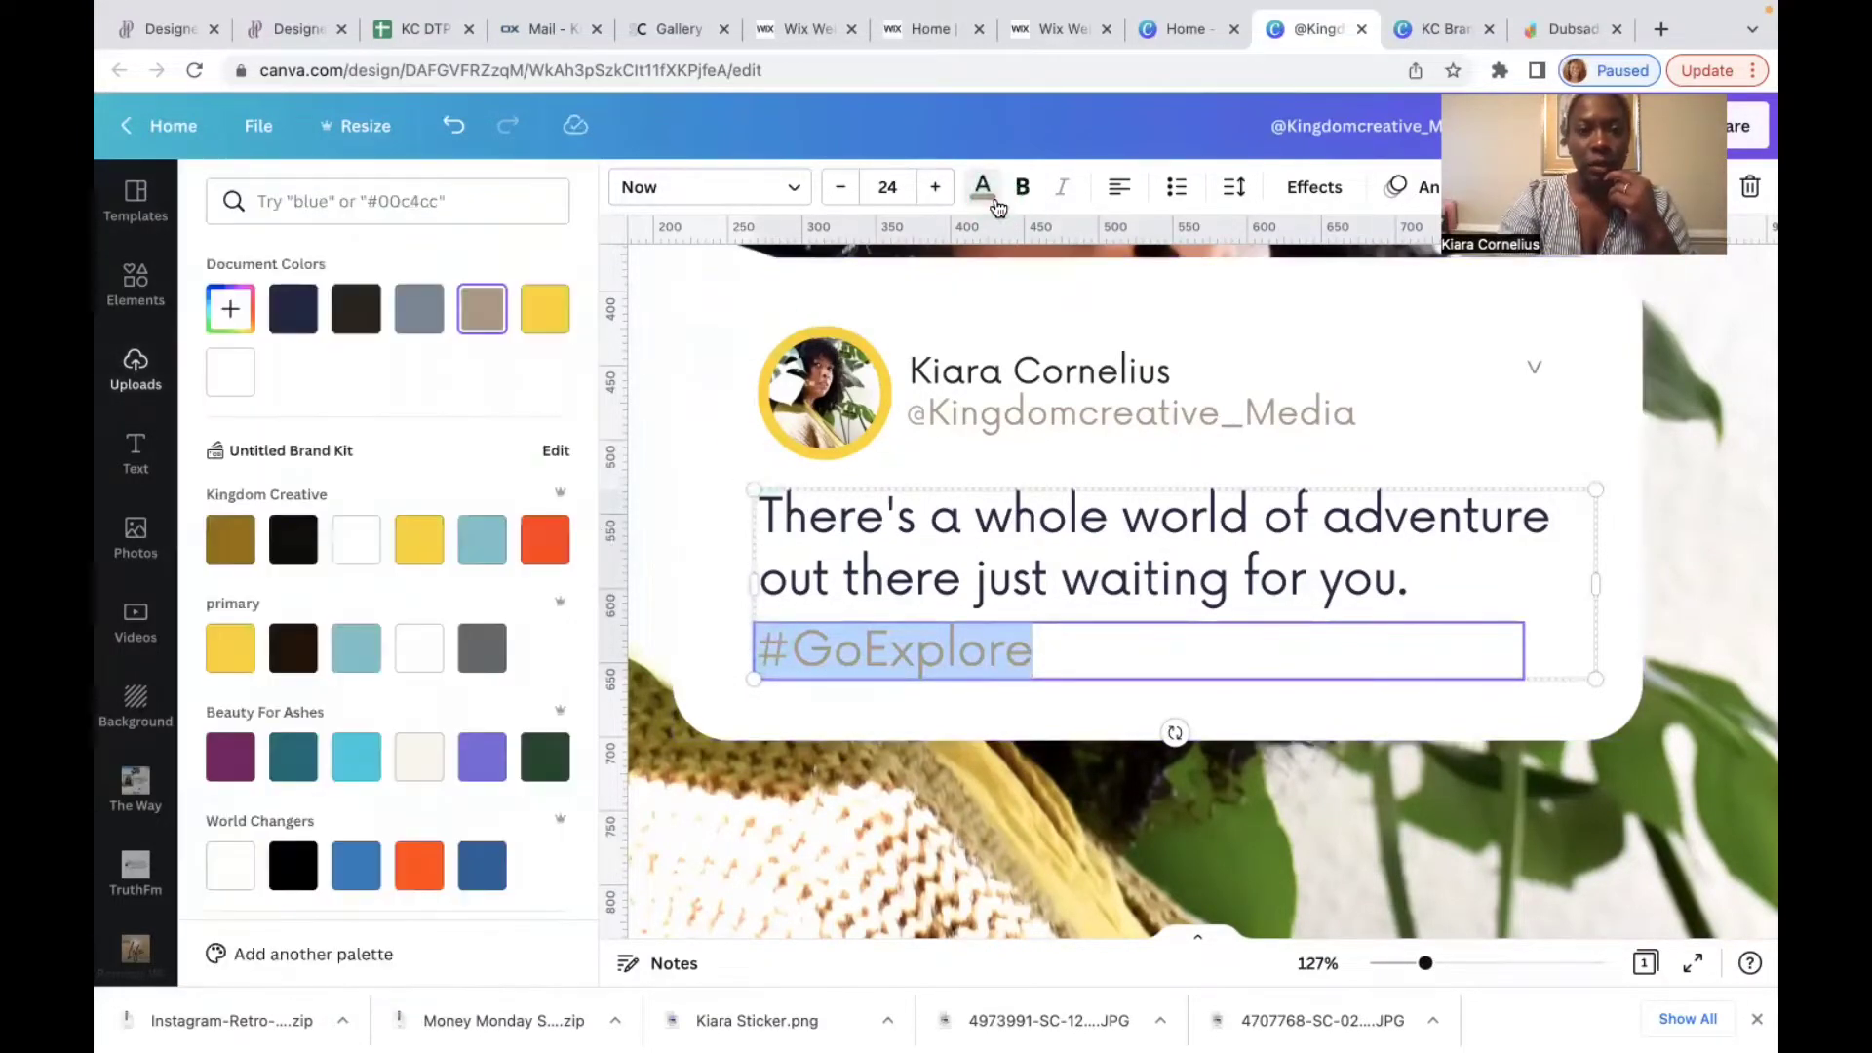
click(356, 866)
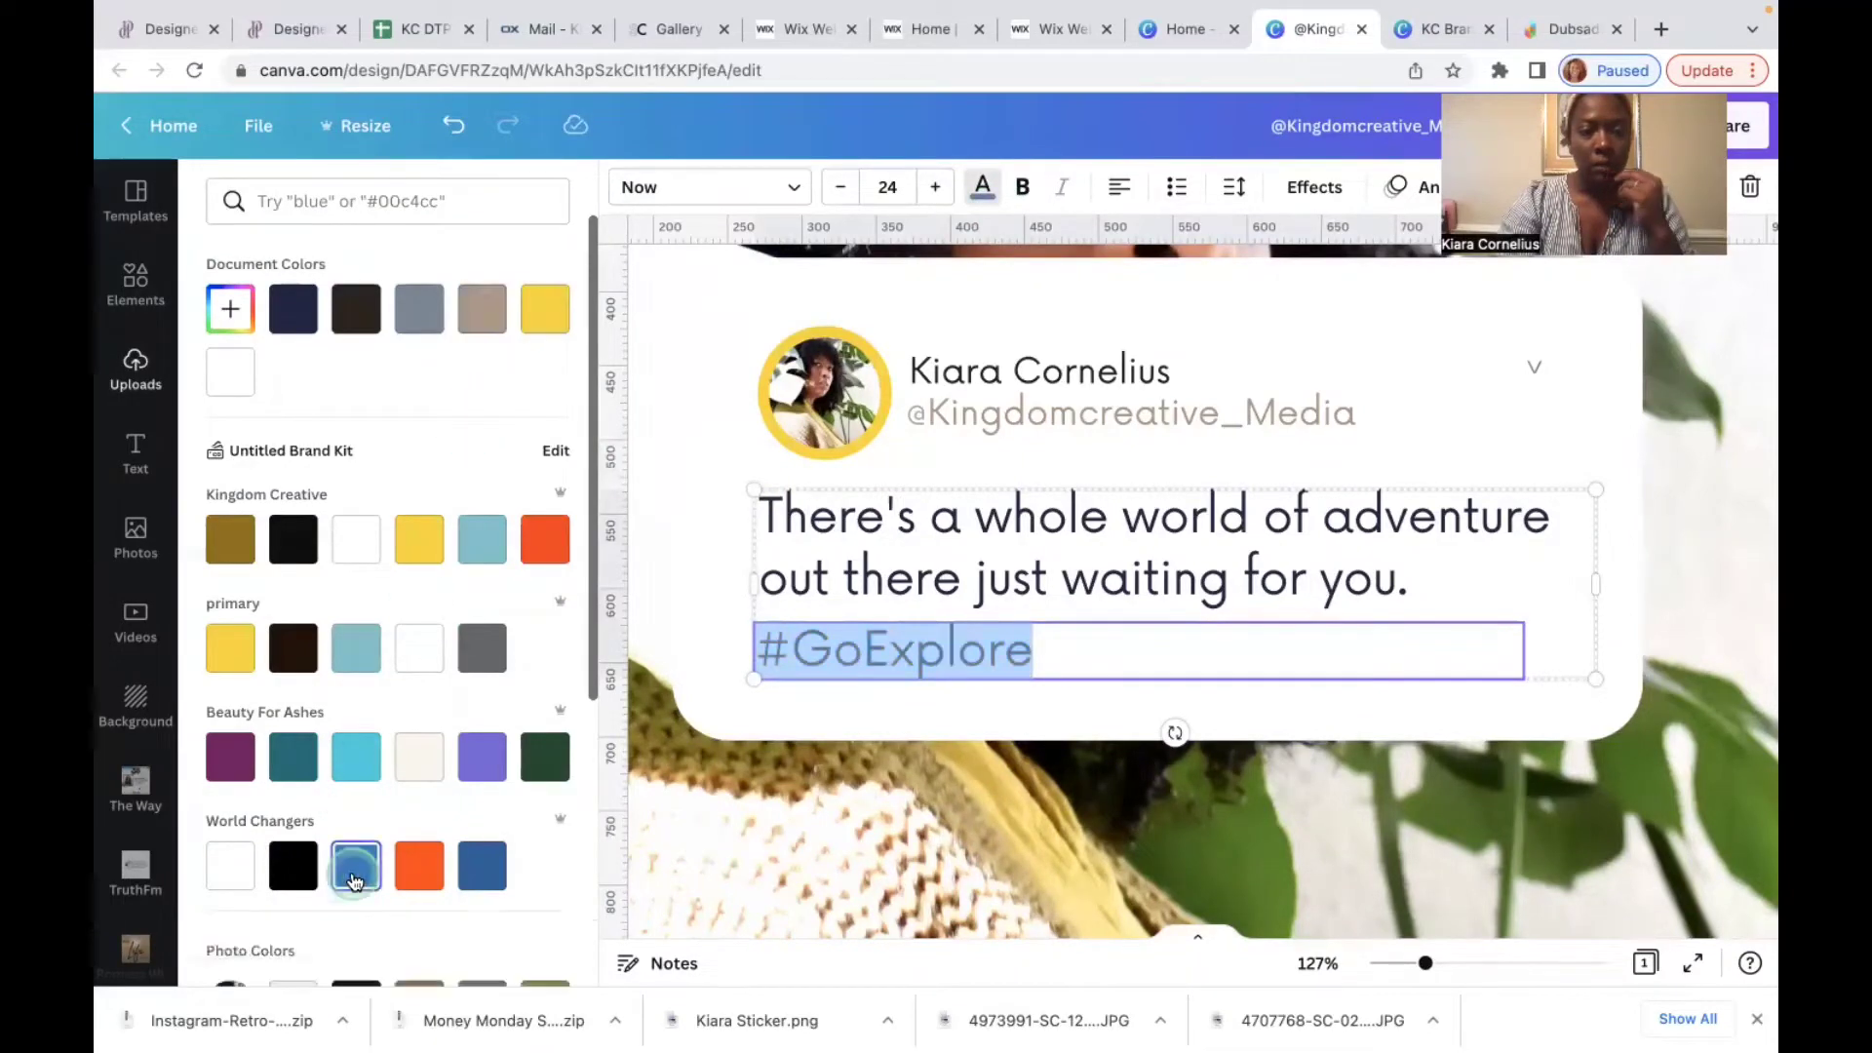
click(702, 534)
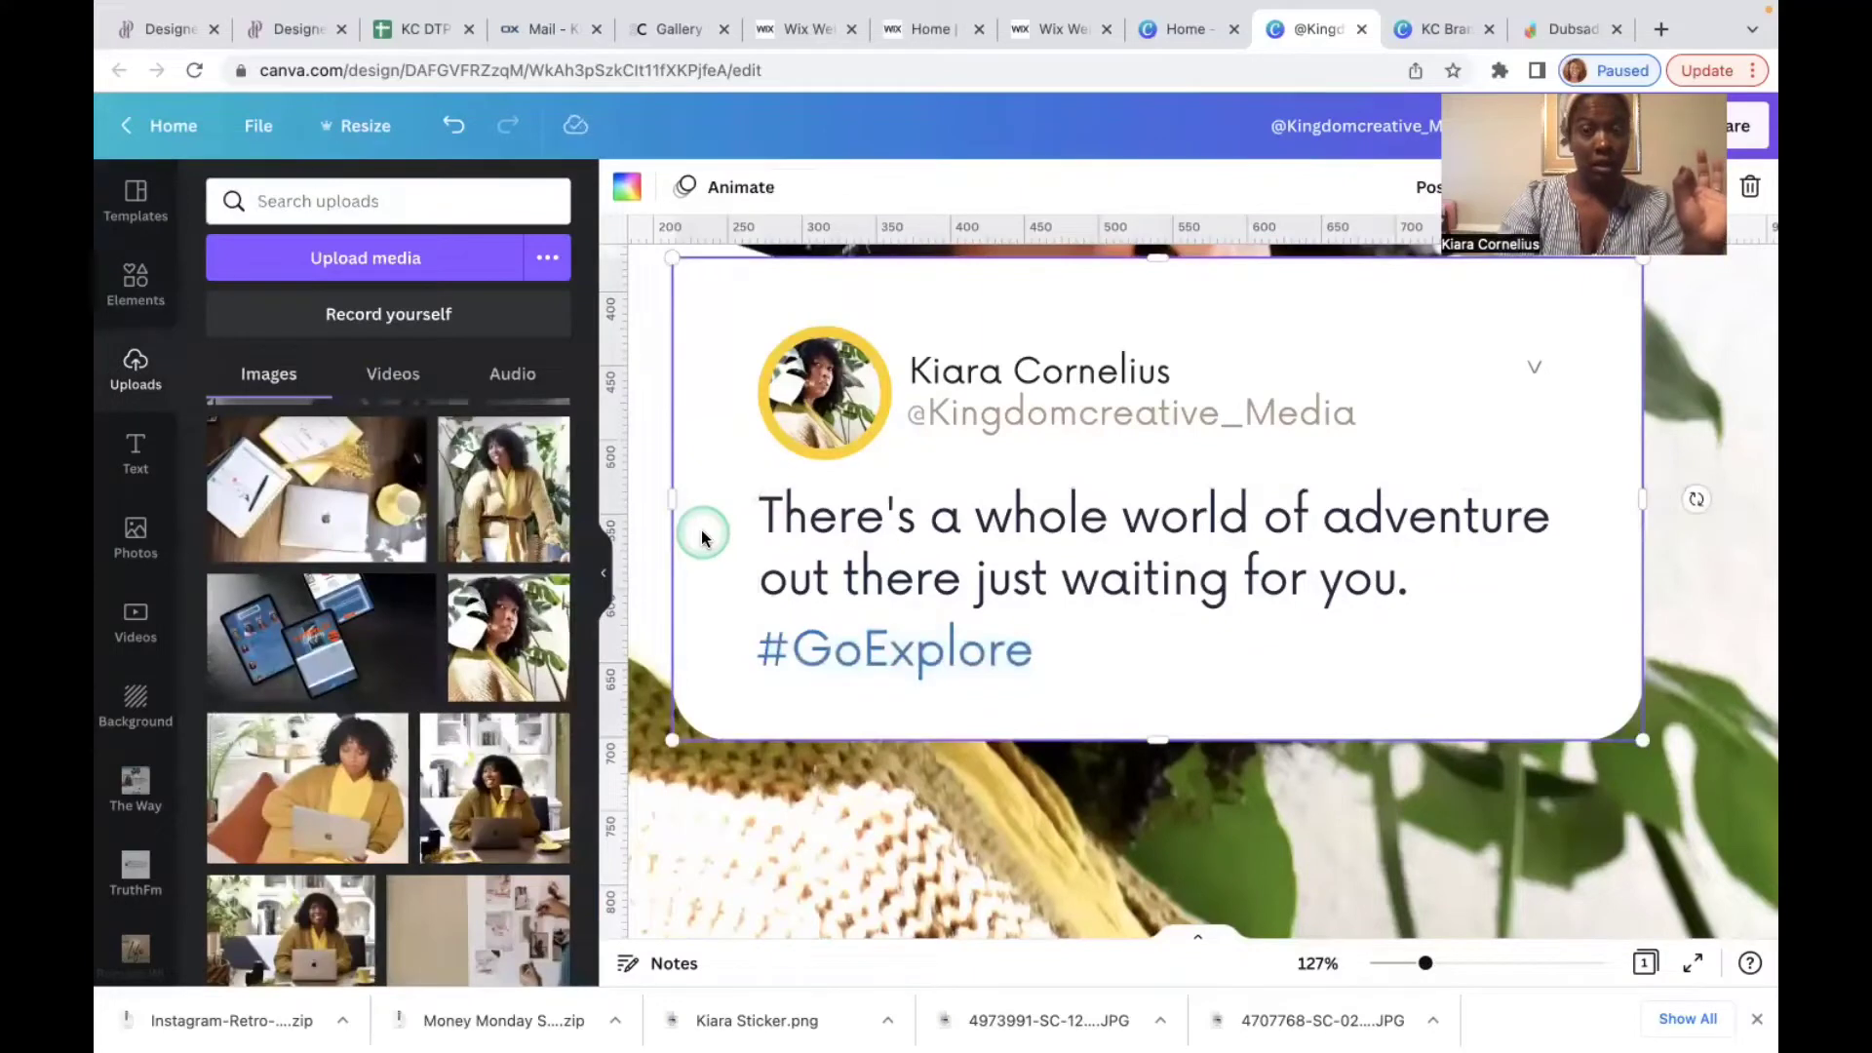
Step: Add the blue square Twitter graphic and move it right and down
click(136, 284)
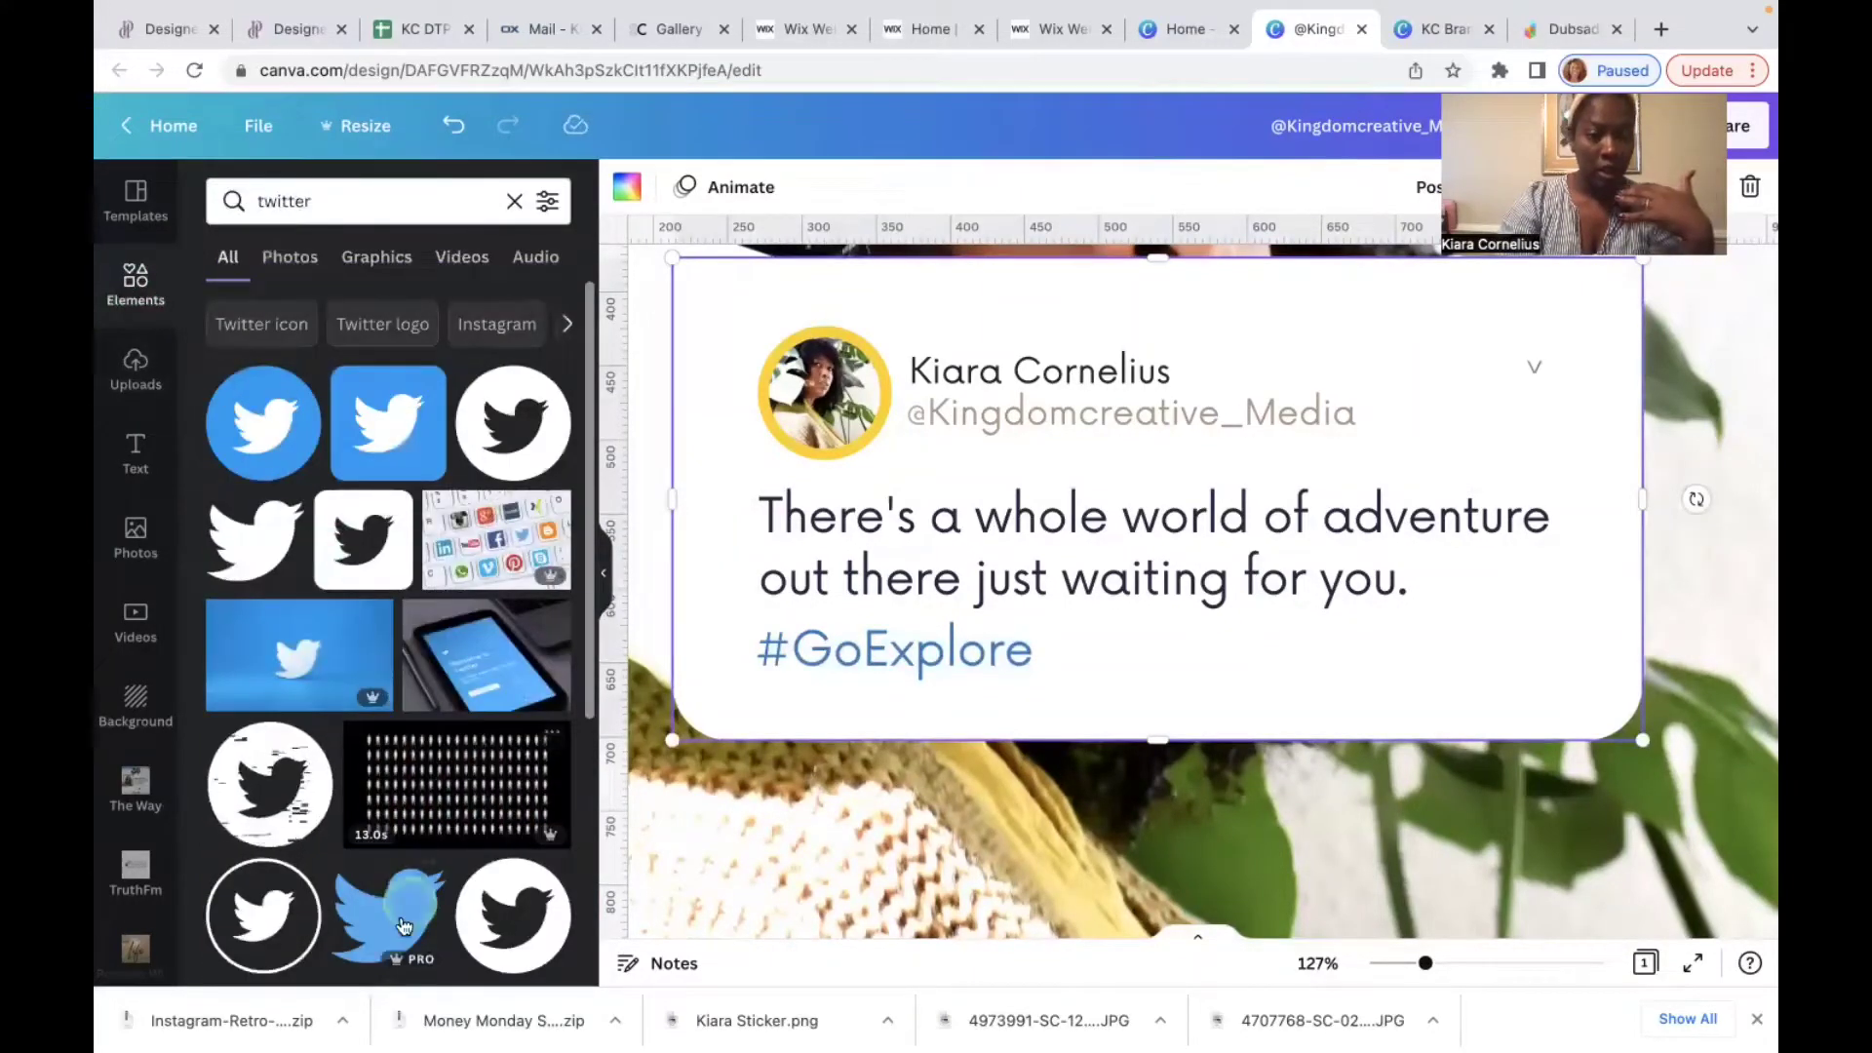
click(415, 451)
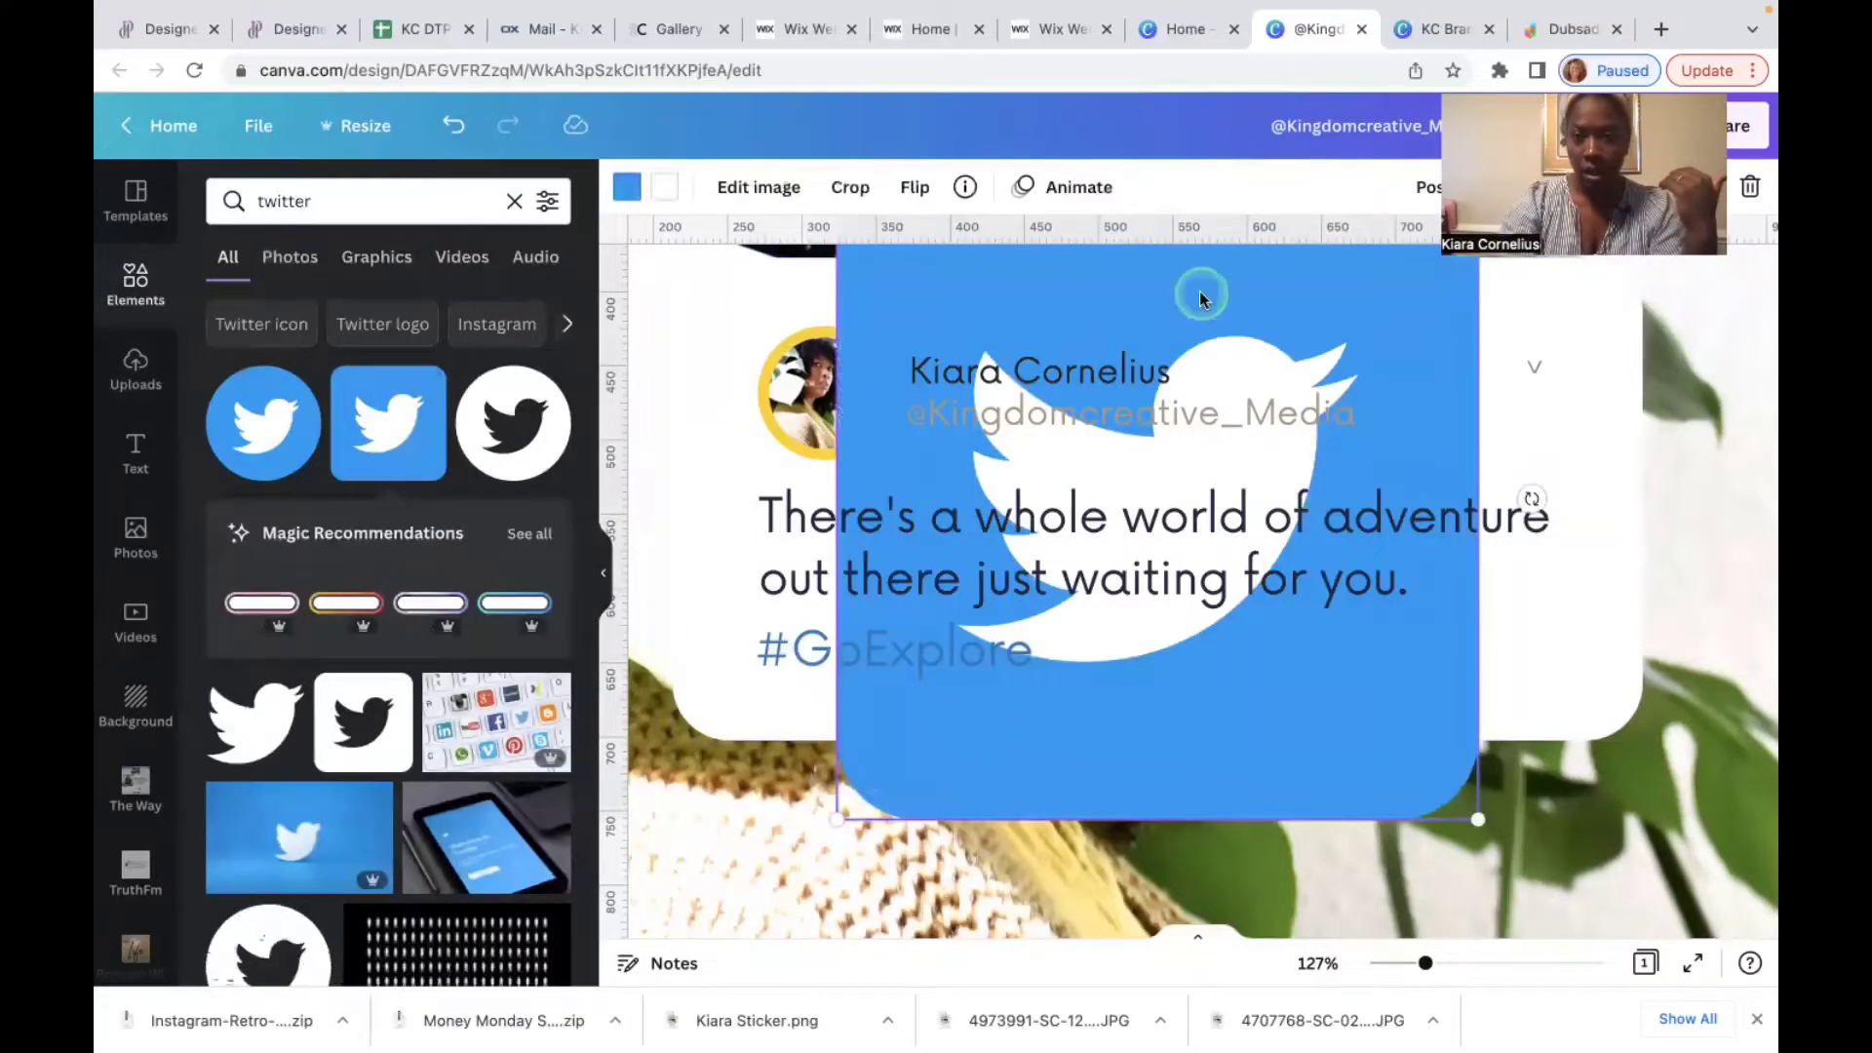
drag(1225, 294, 1521, 436)
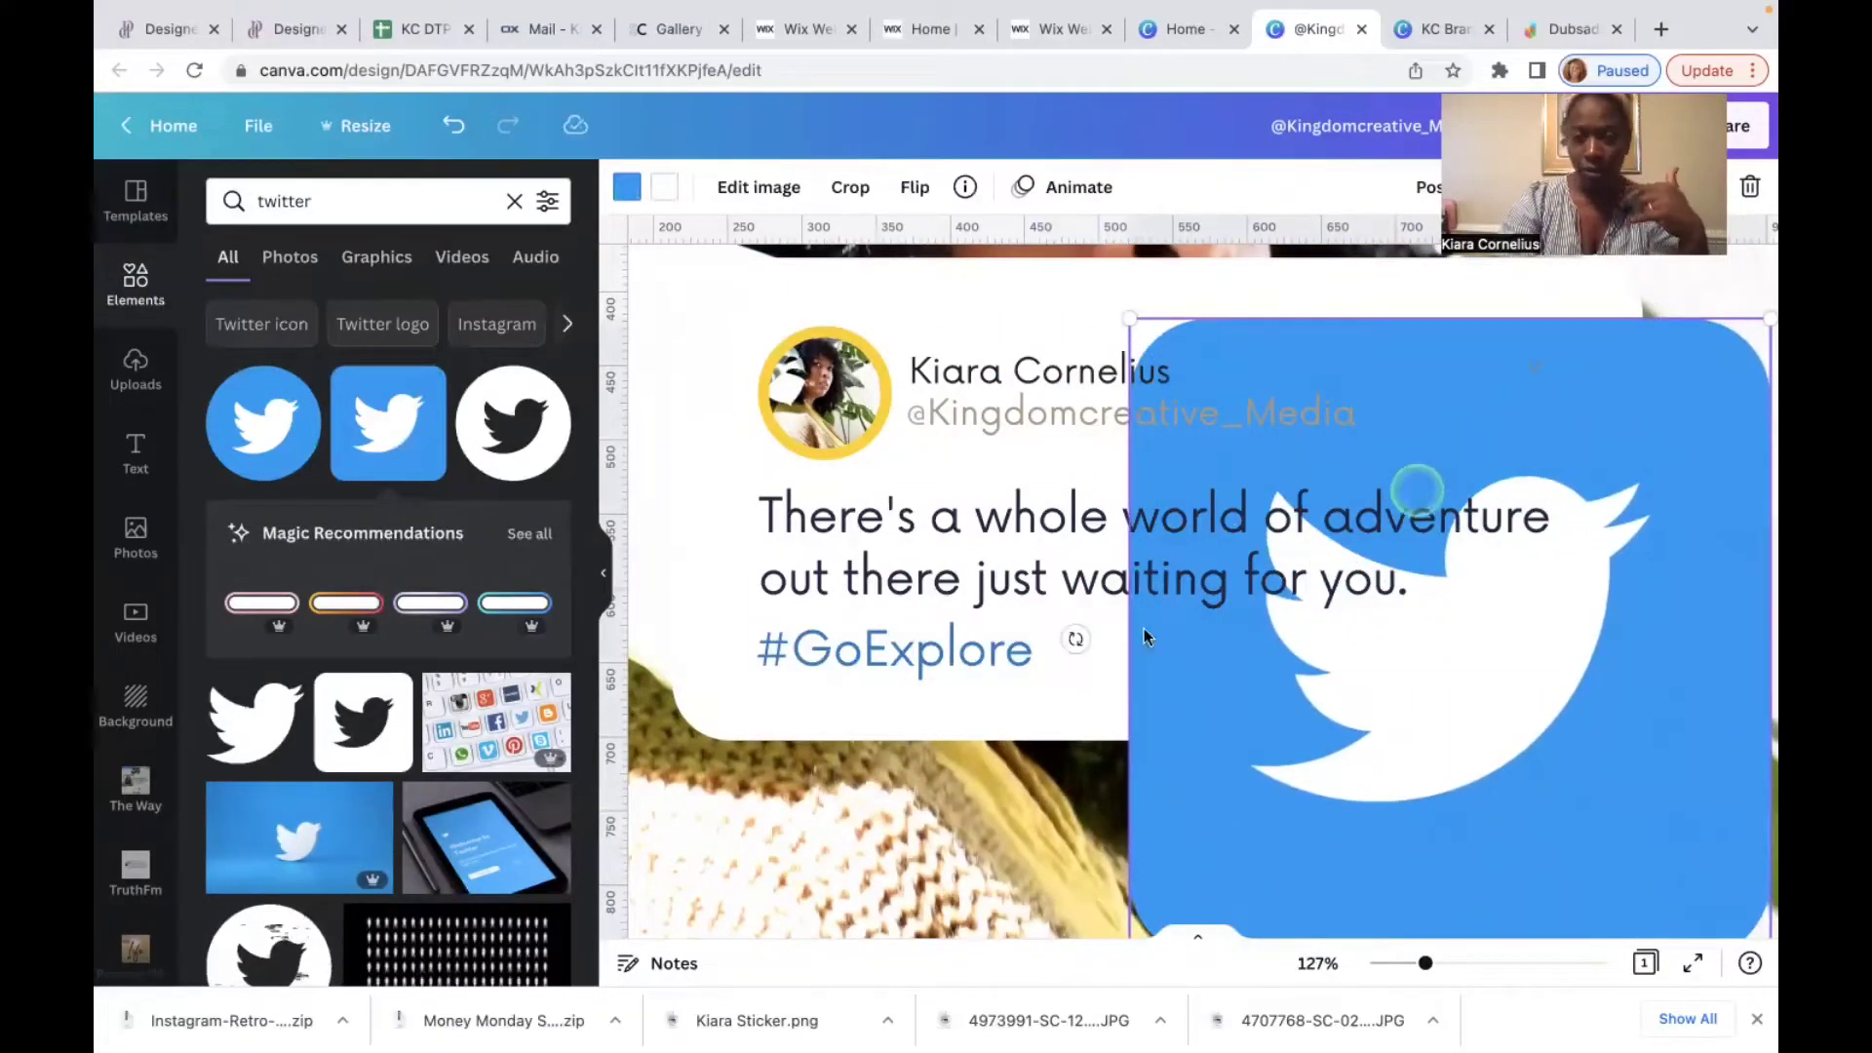
Step: Highlight #GoExplore and try the blue document colour on it
click(1014, 673)
double_click(1023, 663)
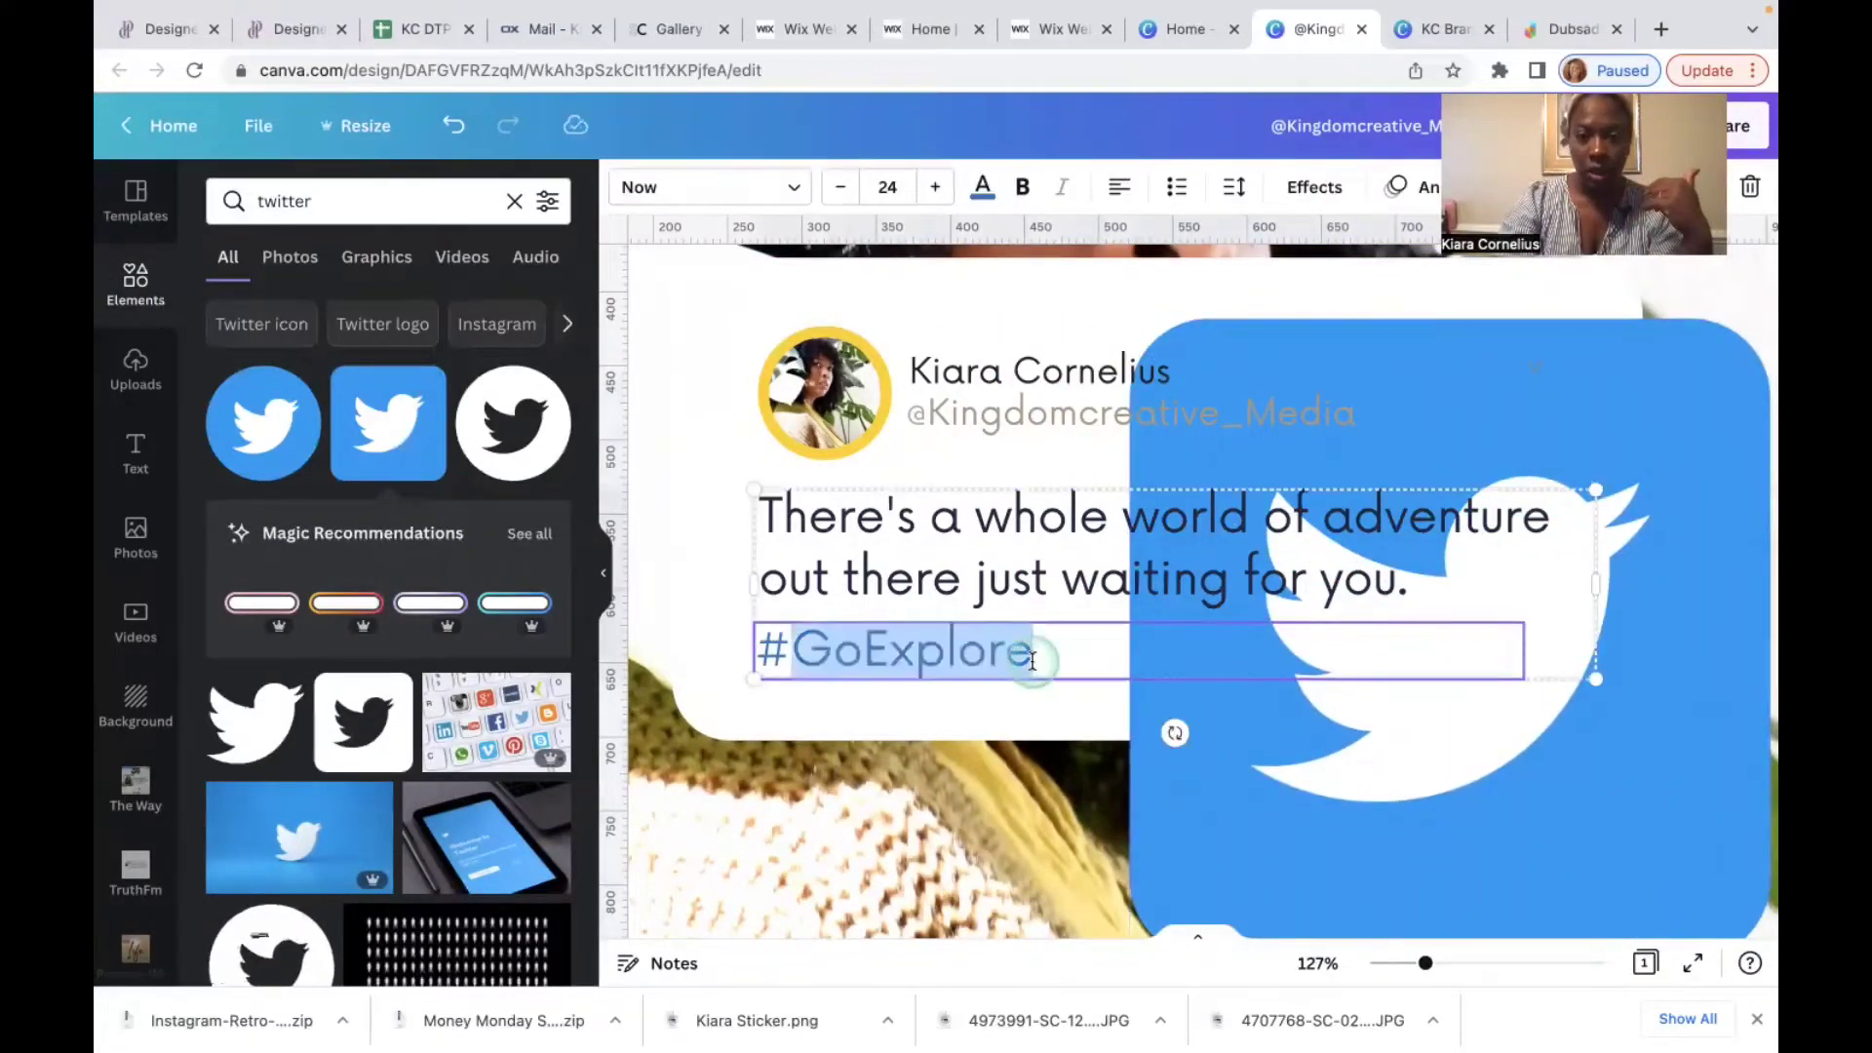
drag(1036, 659, 760, 638)
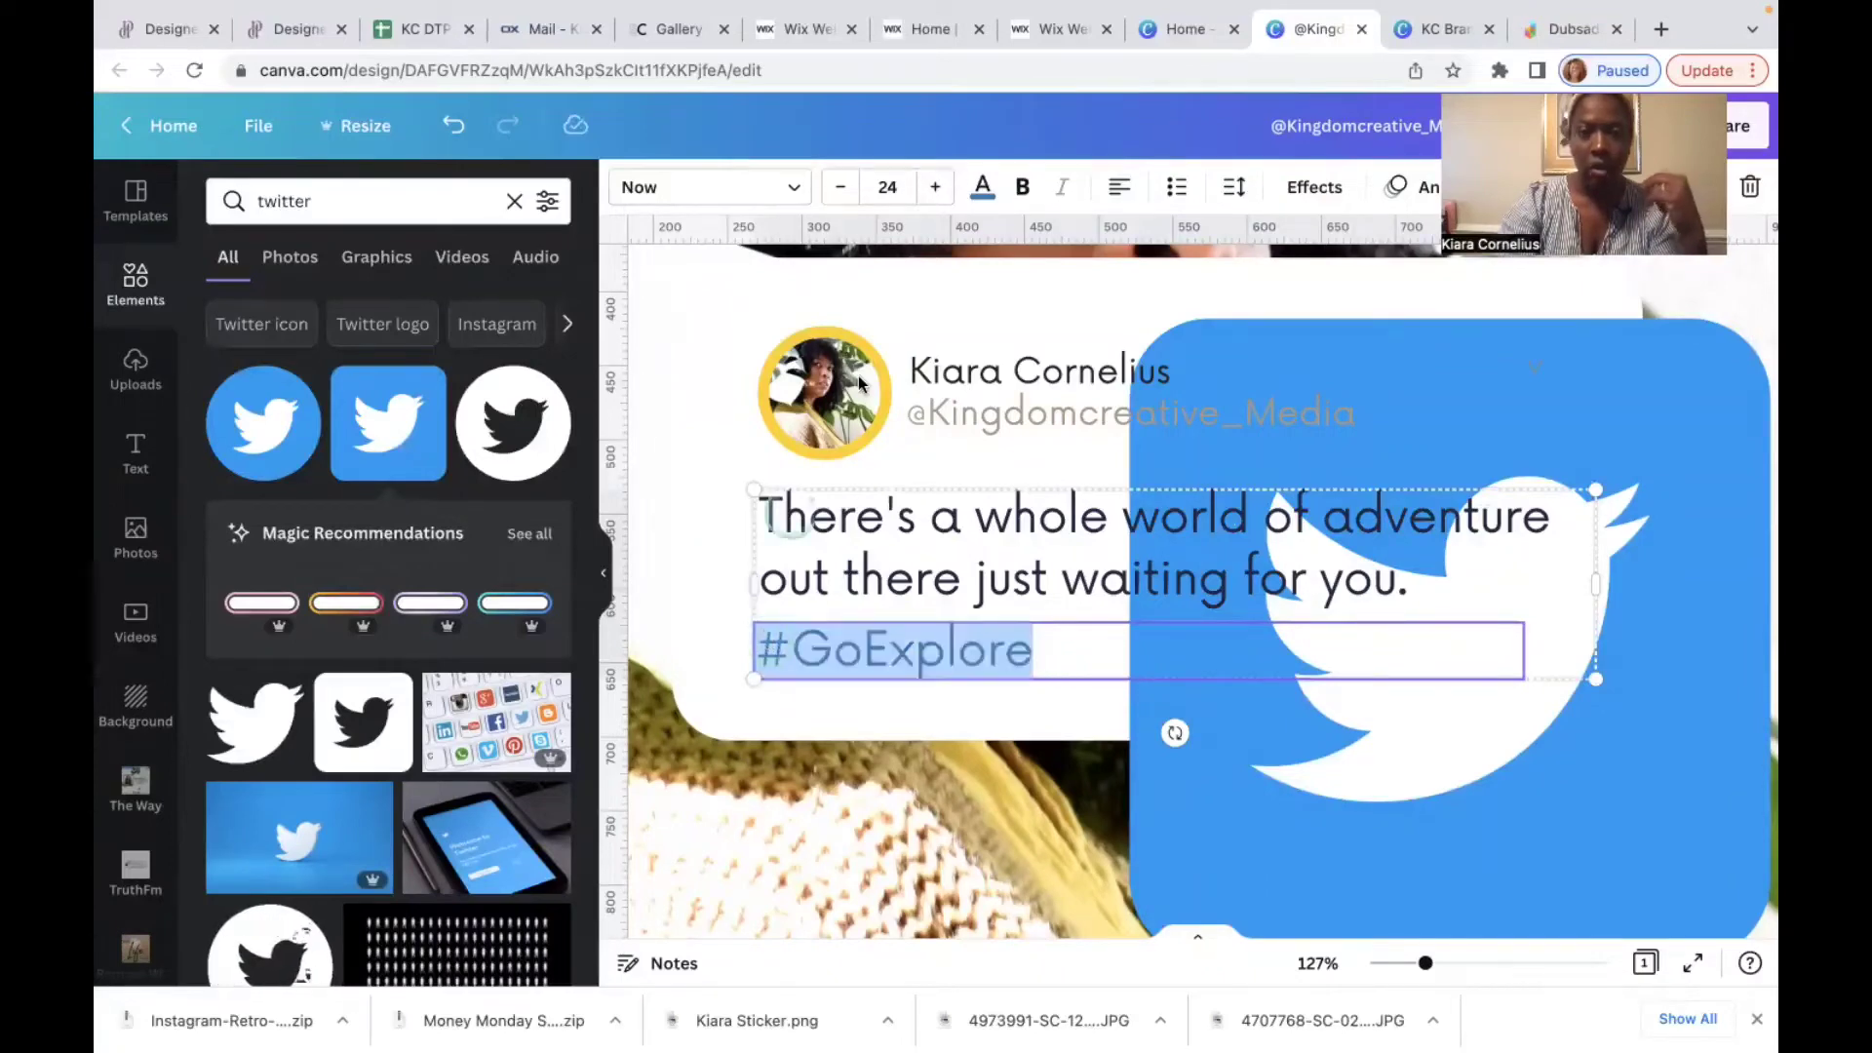
click(984, 190)
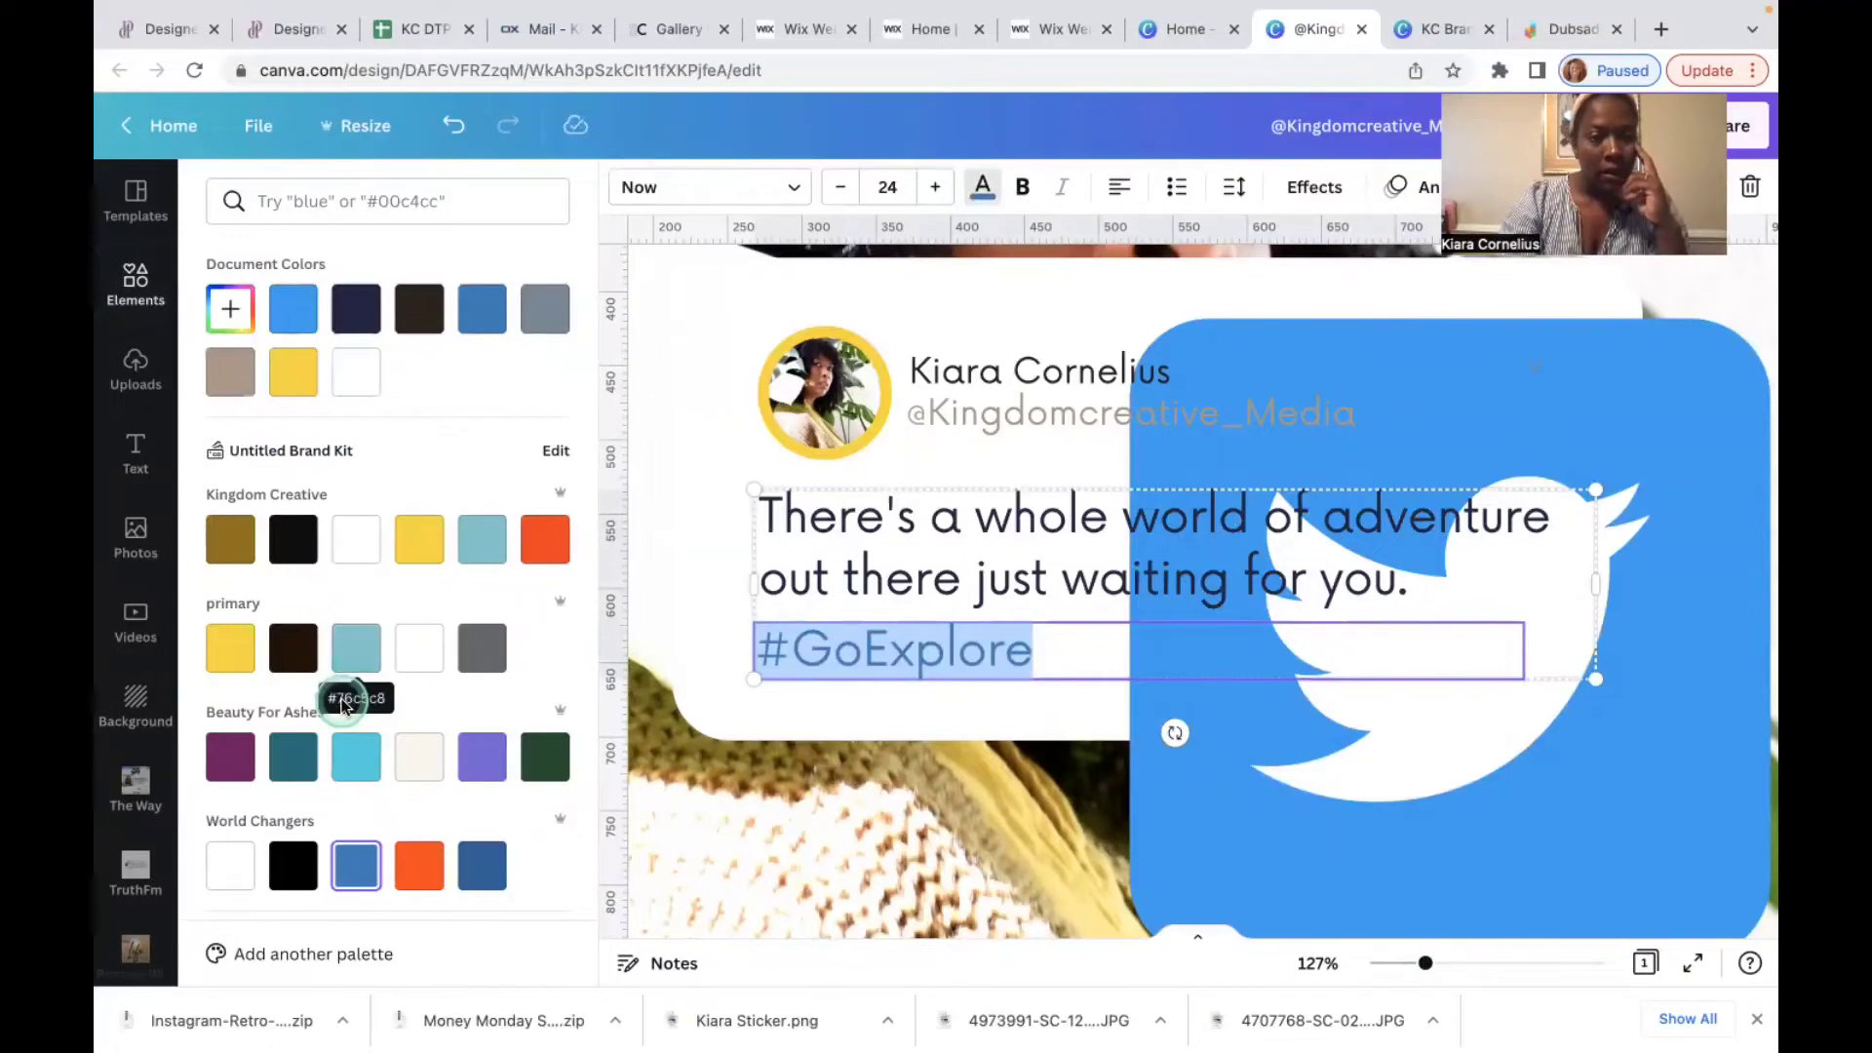
scroll(409, 848, down, 1)
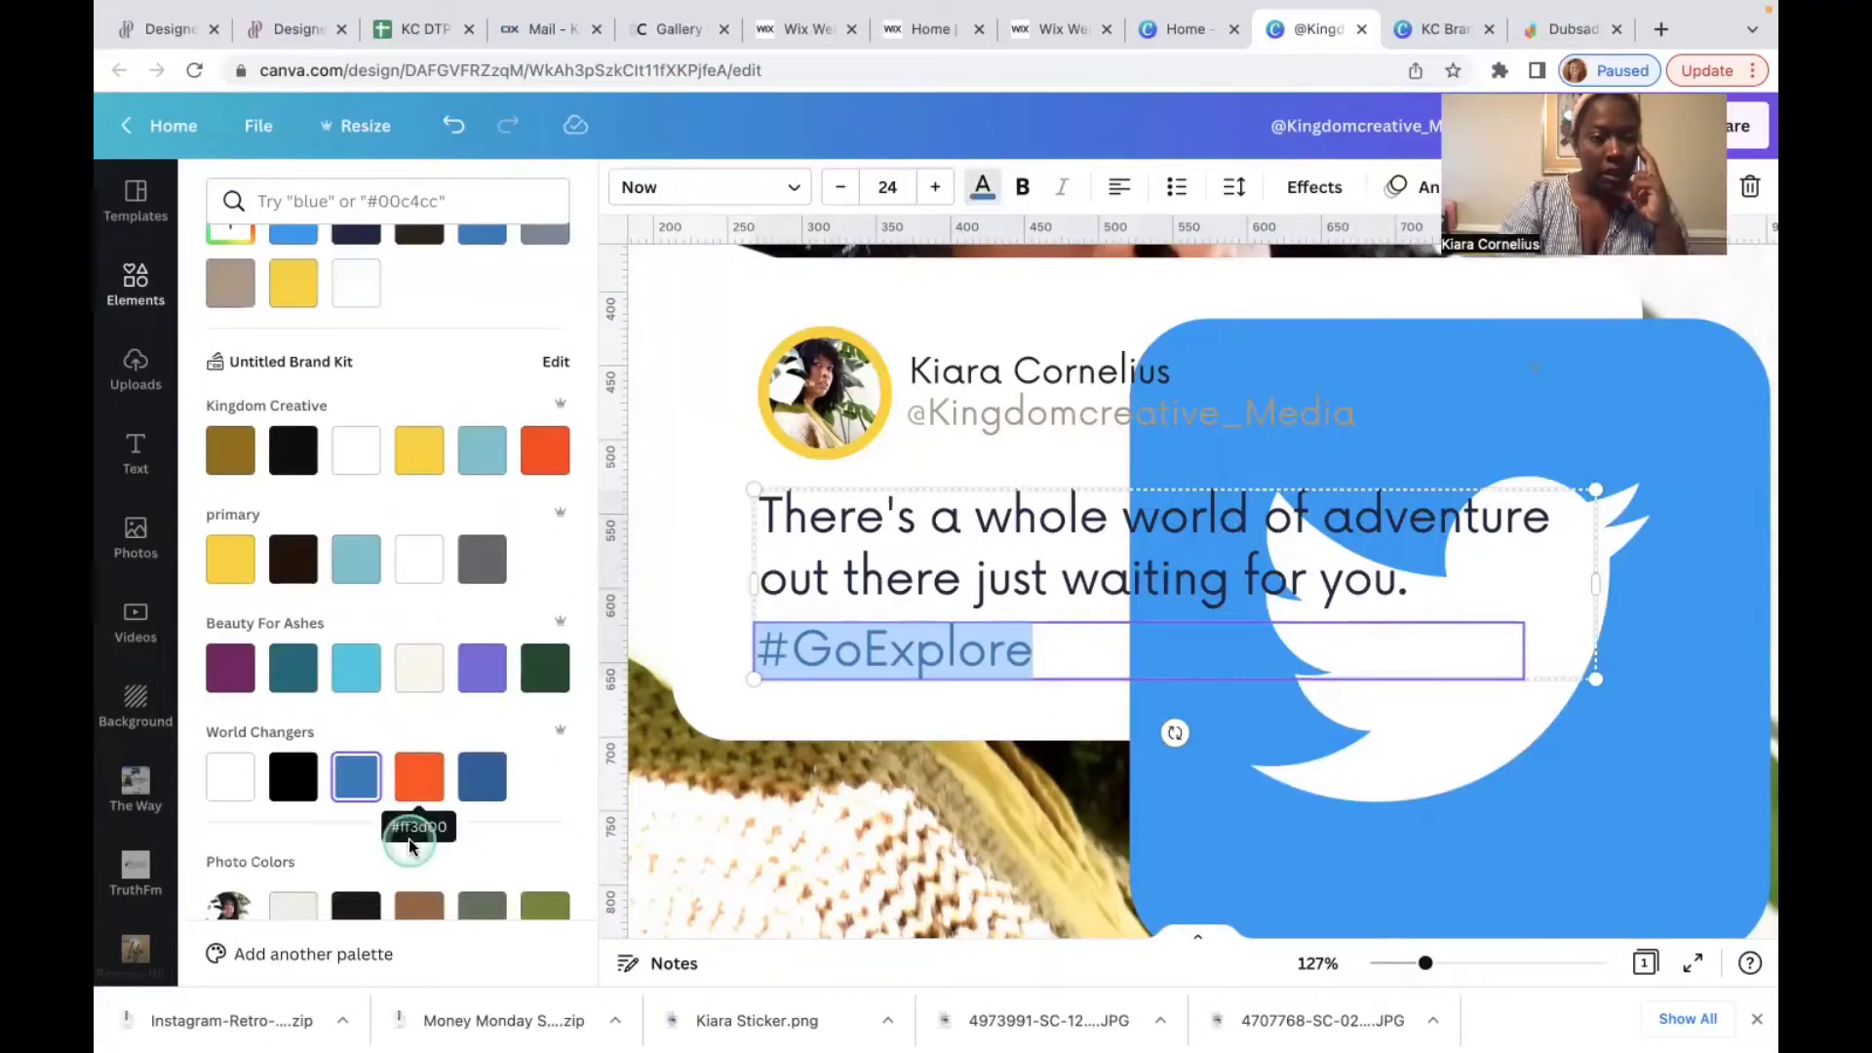
scroll(495, 840, down, 4)
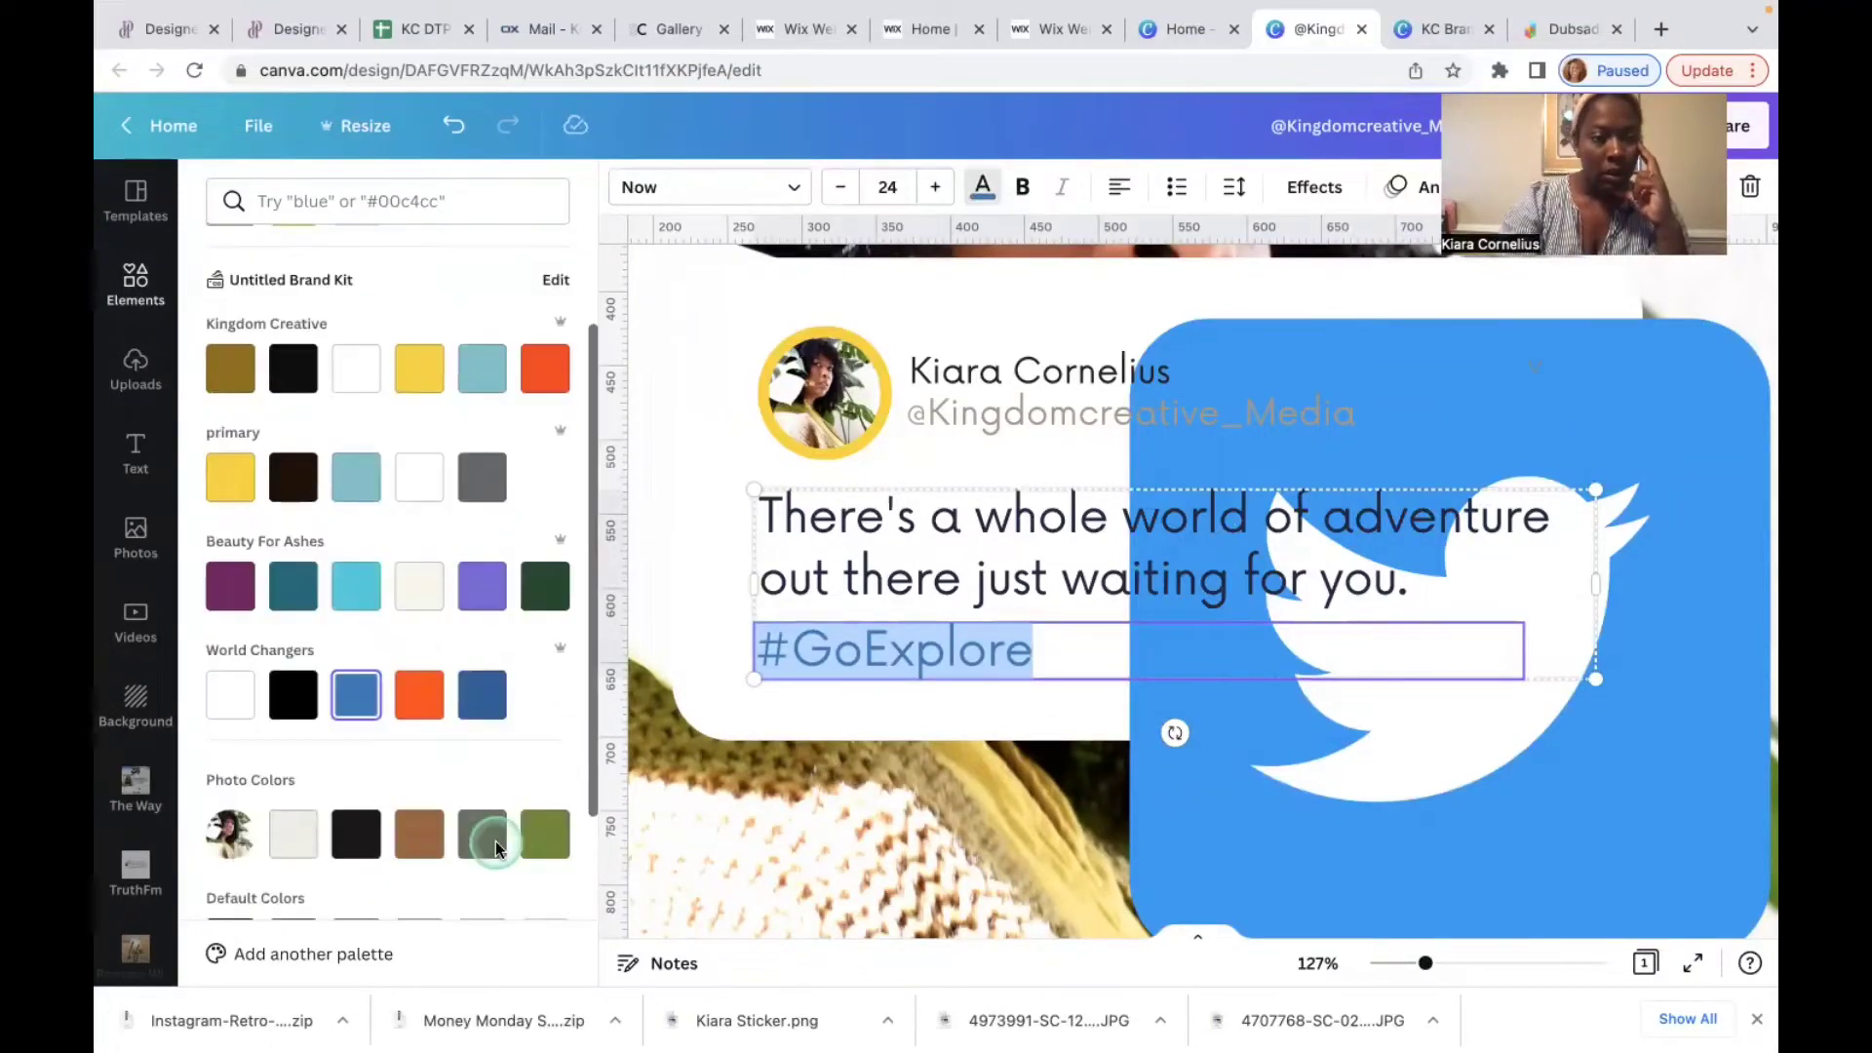
scroll(496, 840, down, 1)
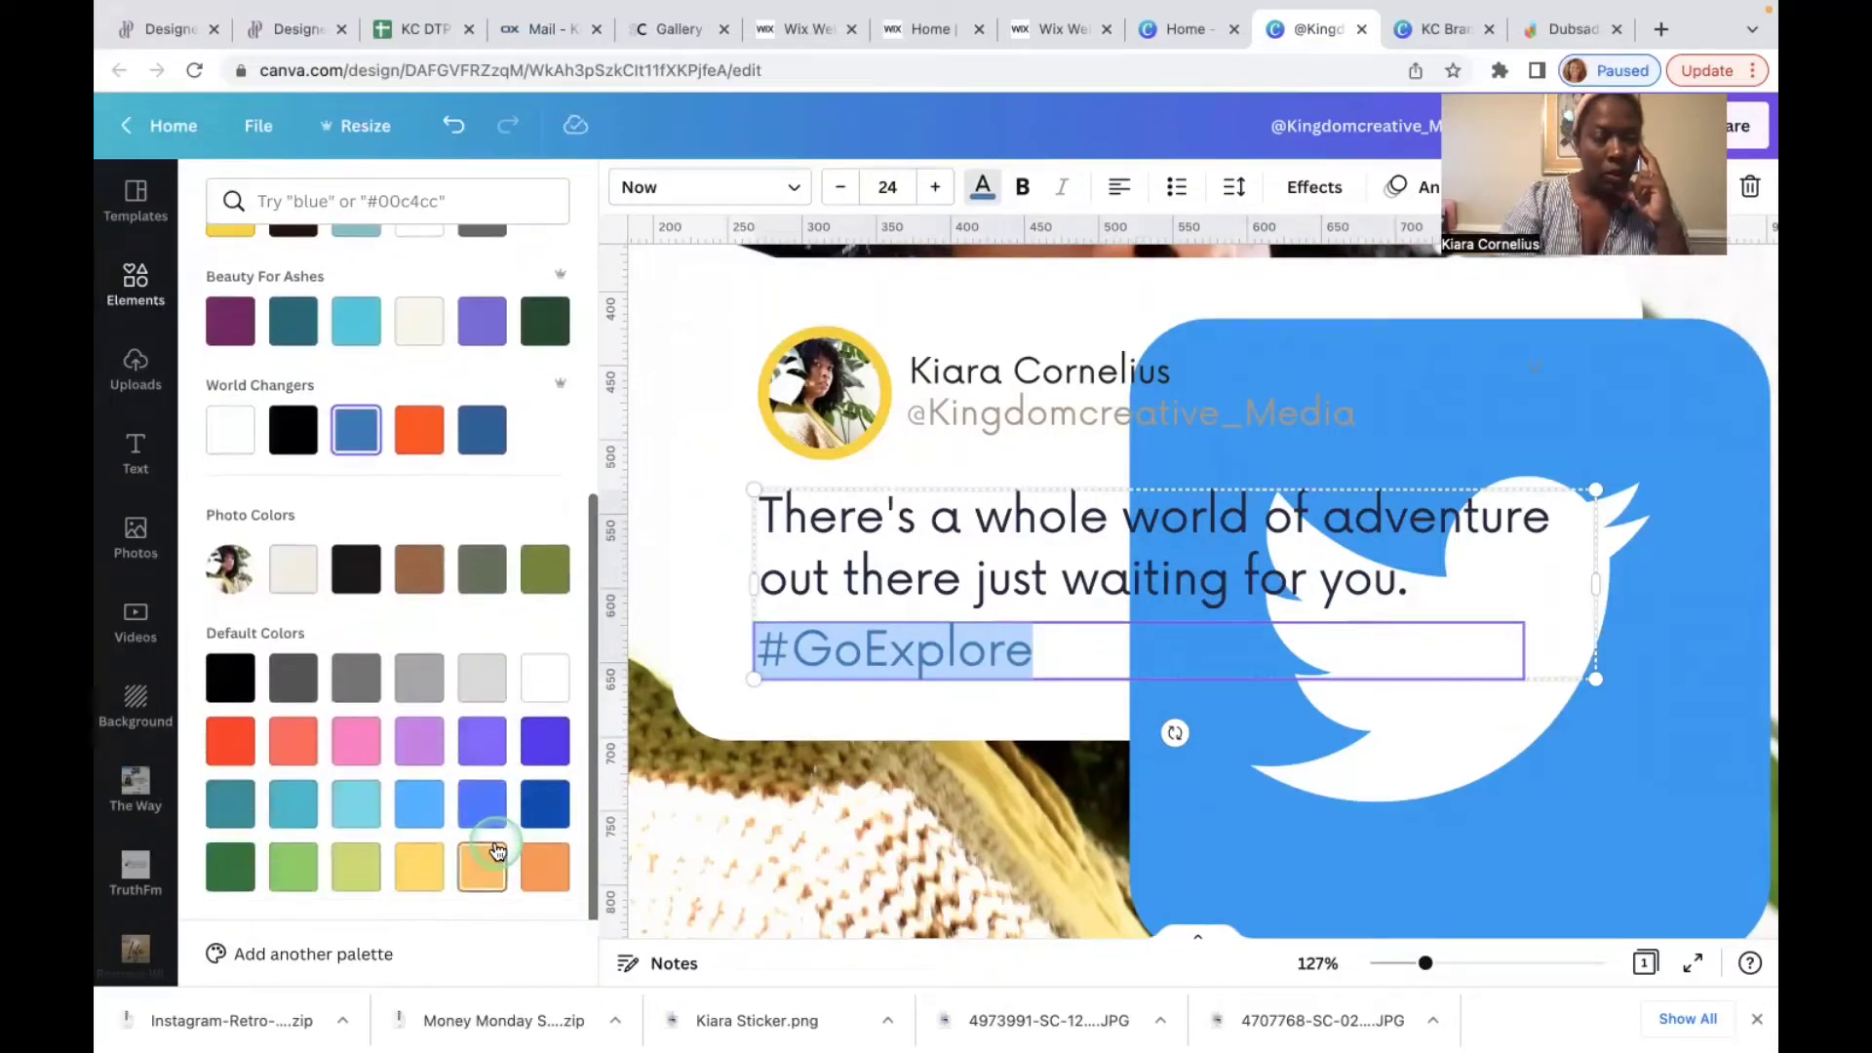
scroll(495, 840, up, 2)
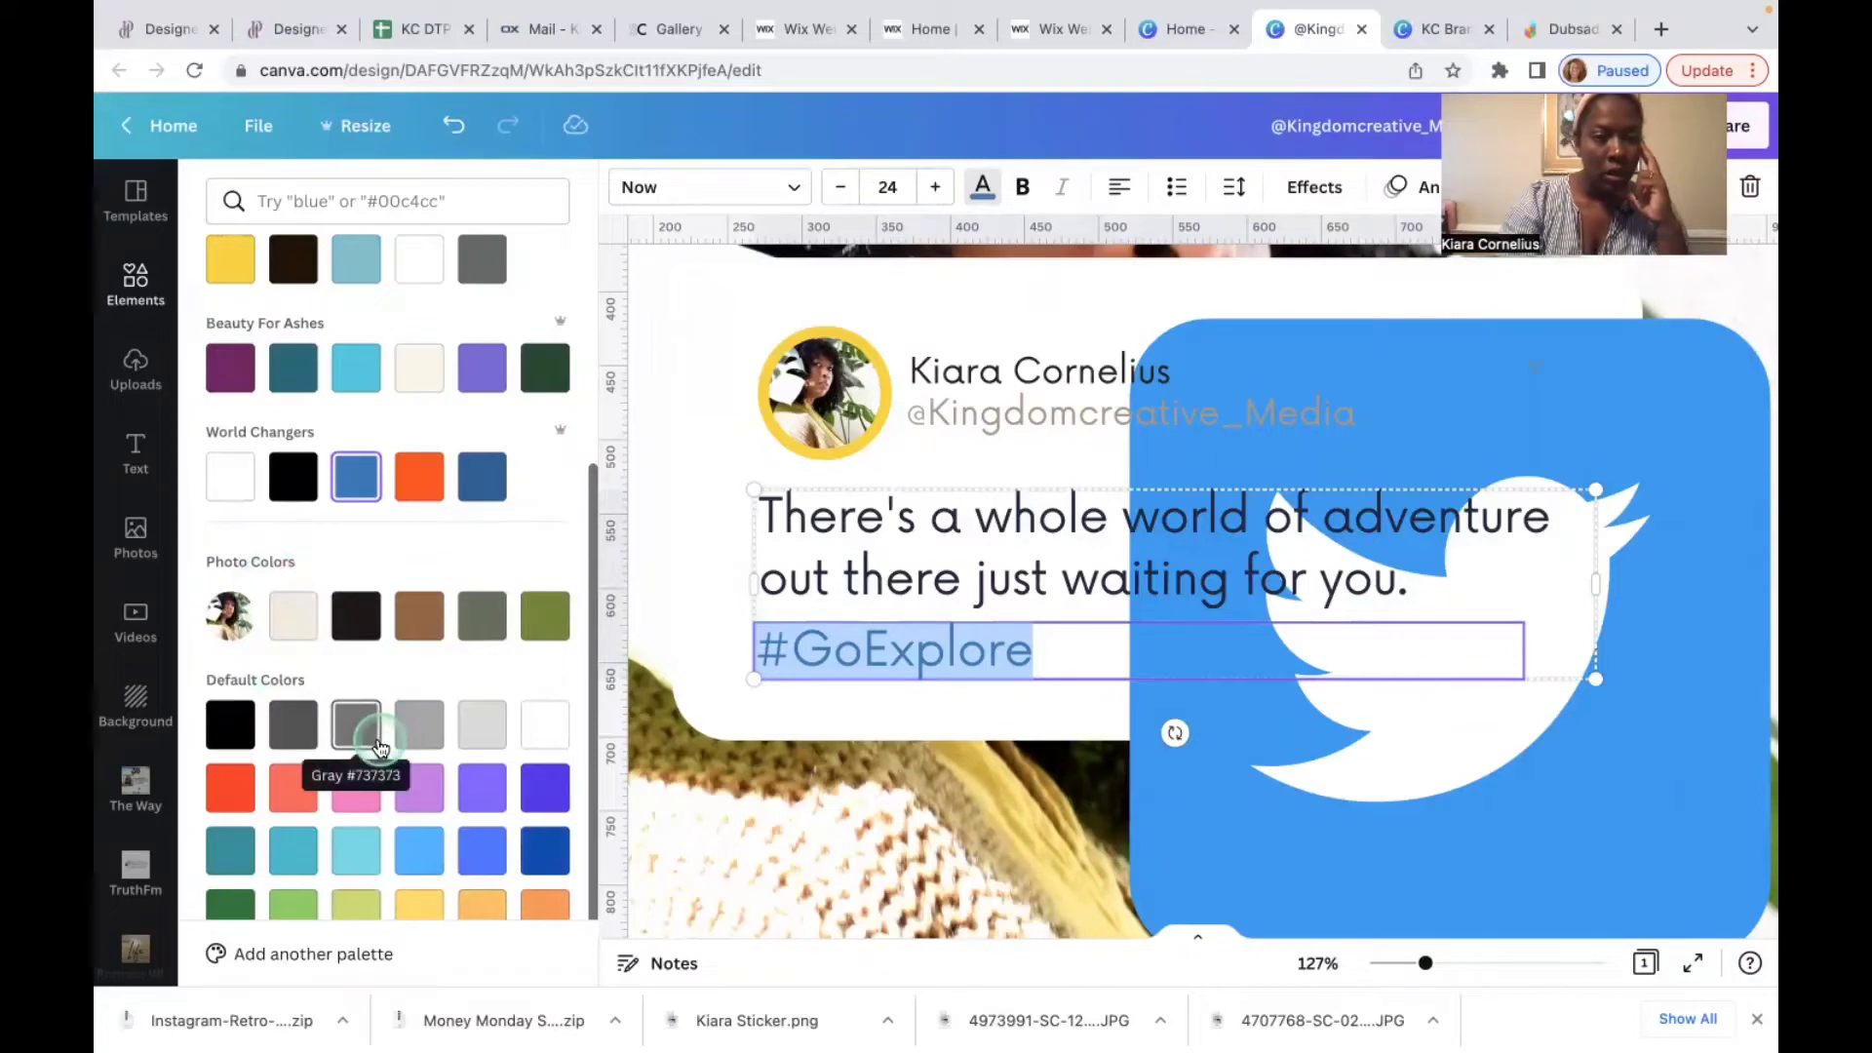
scroll(378, 740, up, 5)
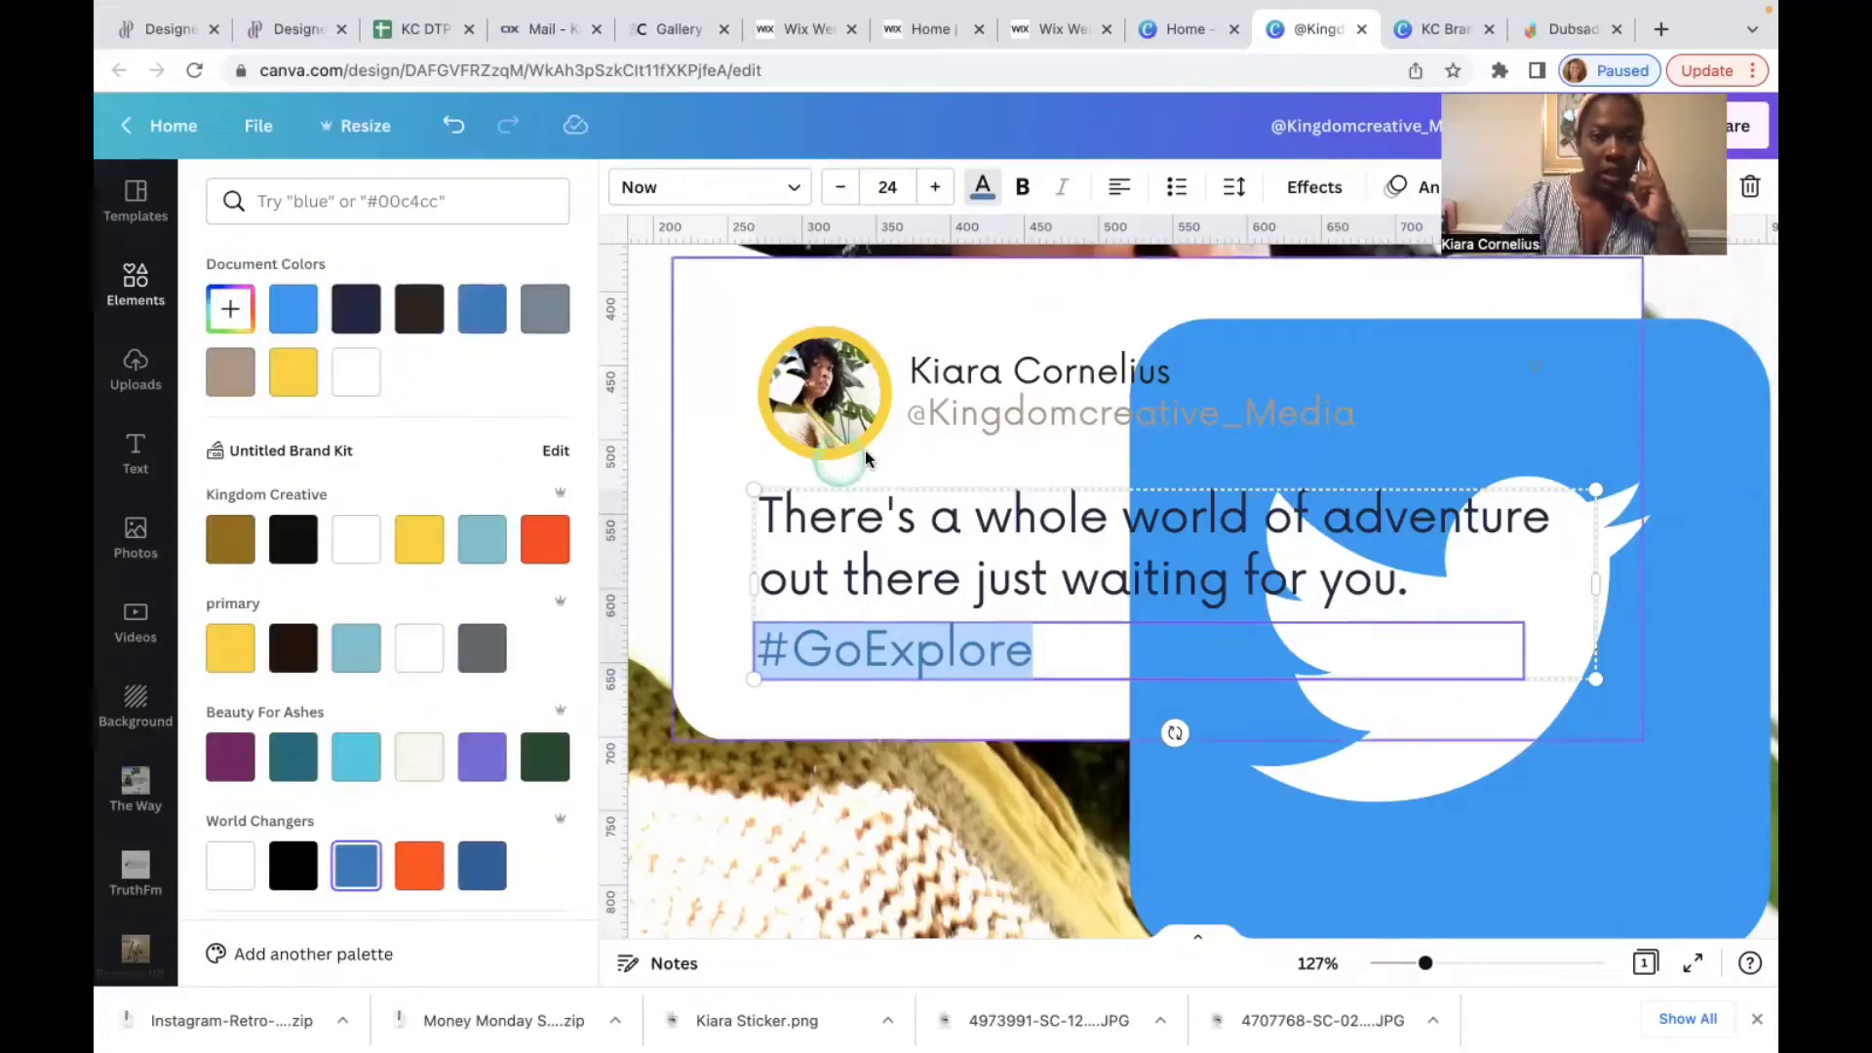
click(276, 326)
click(292, 319)
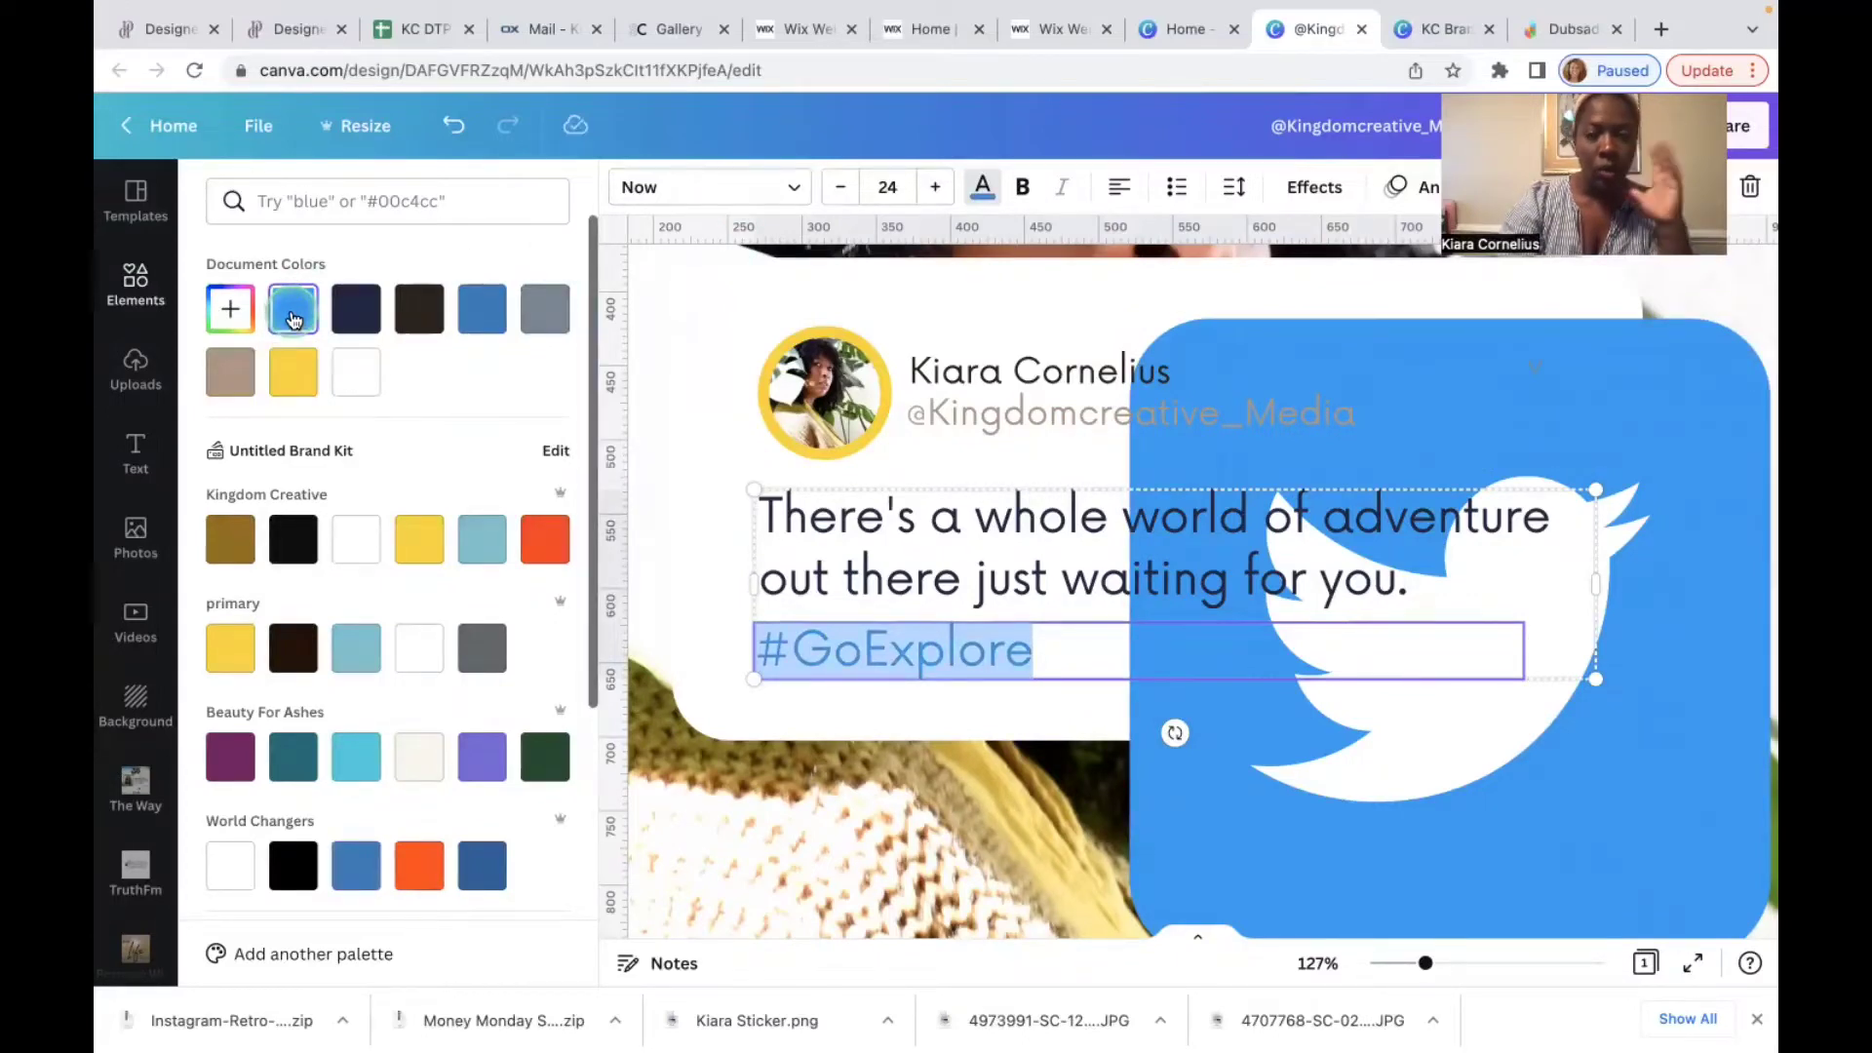
click(392, 347)
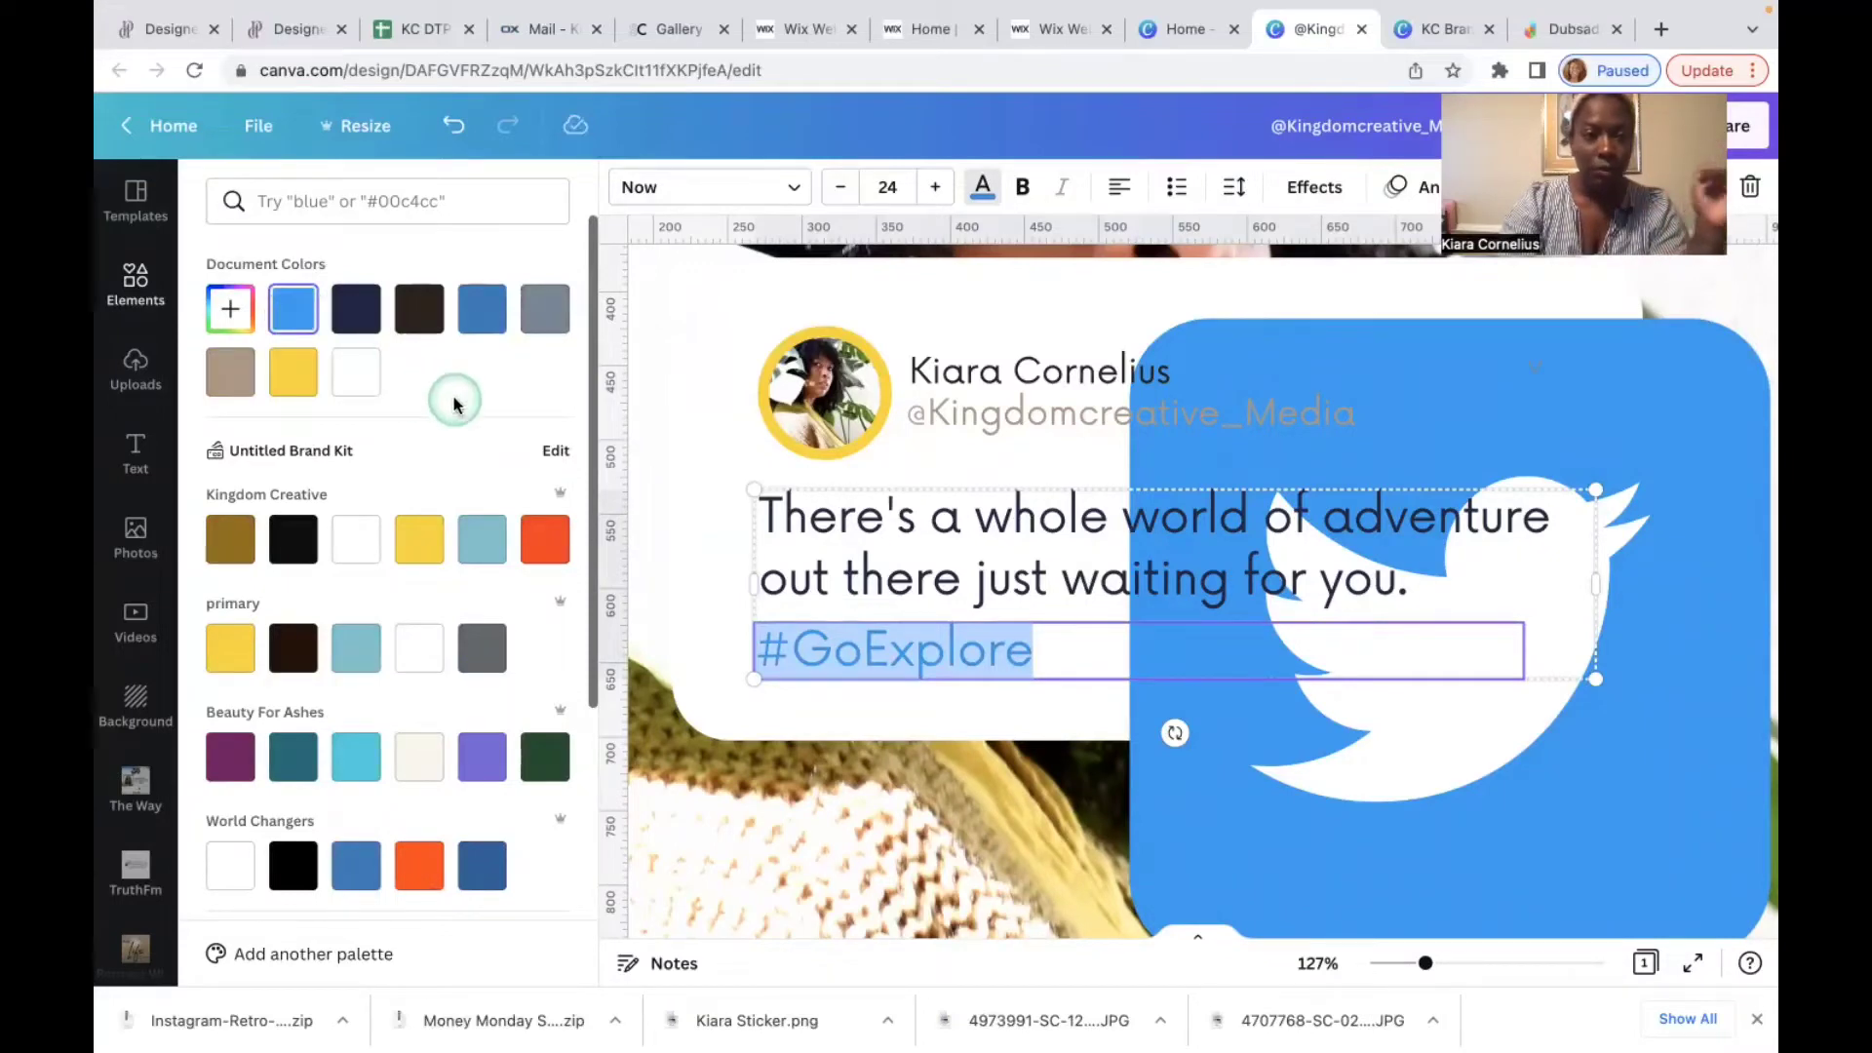
Step: Eyedrop the Twitter logo's blue #1D9BF0 onto the hashtag, then delete the logo
click(234, 308)
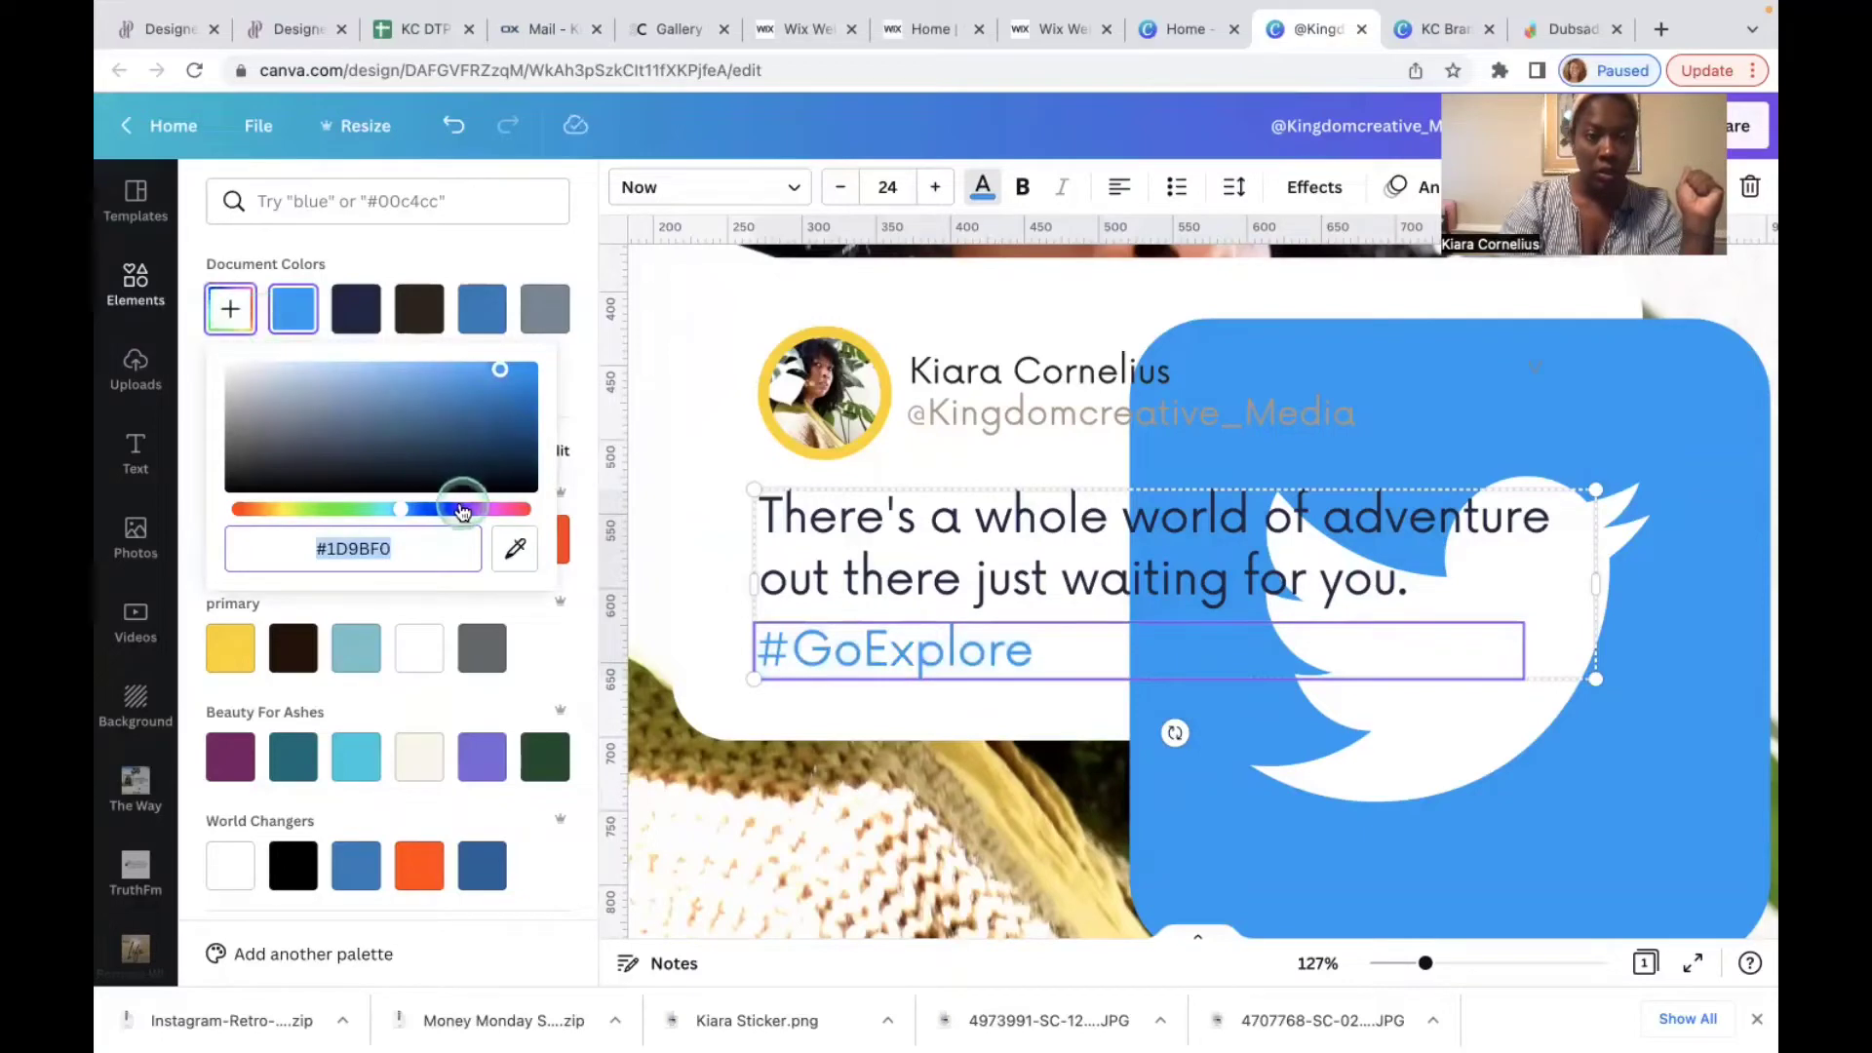
click(516, 553)
click(517, 545)
click(1573, 407)
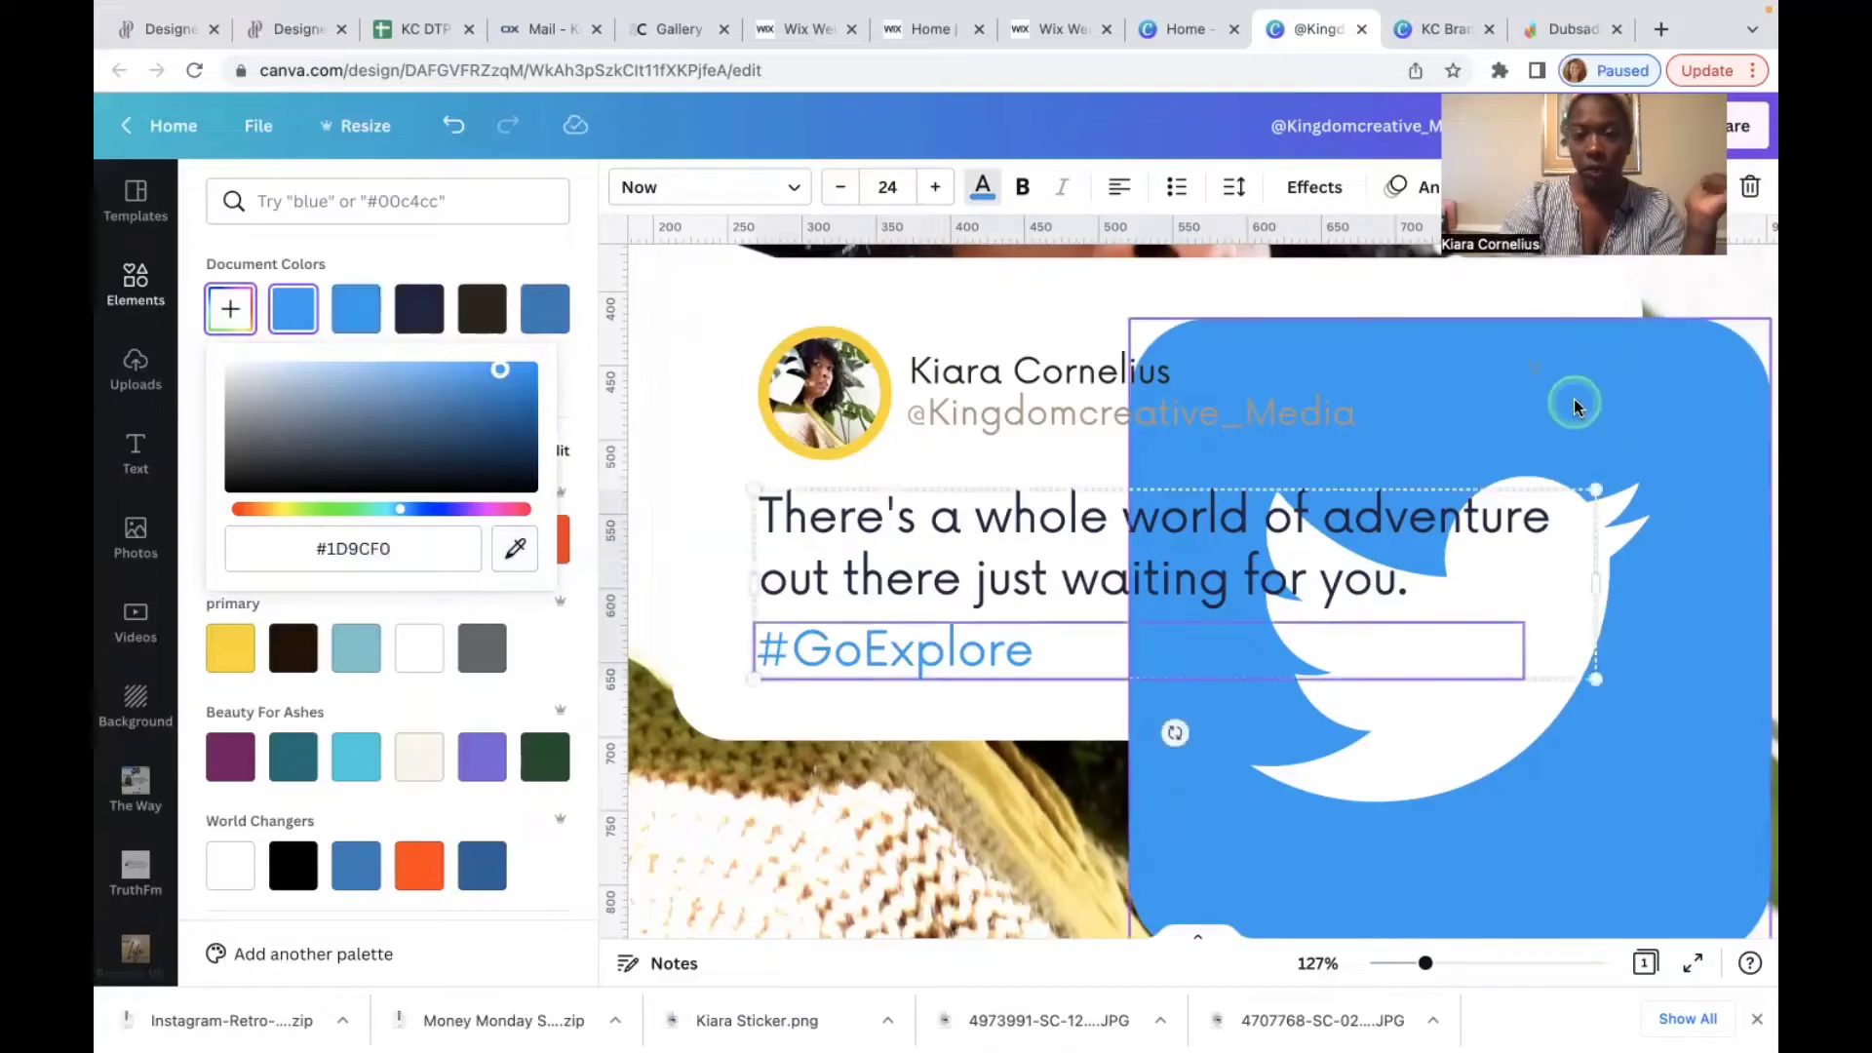
click(1030, 702)
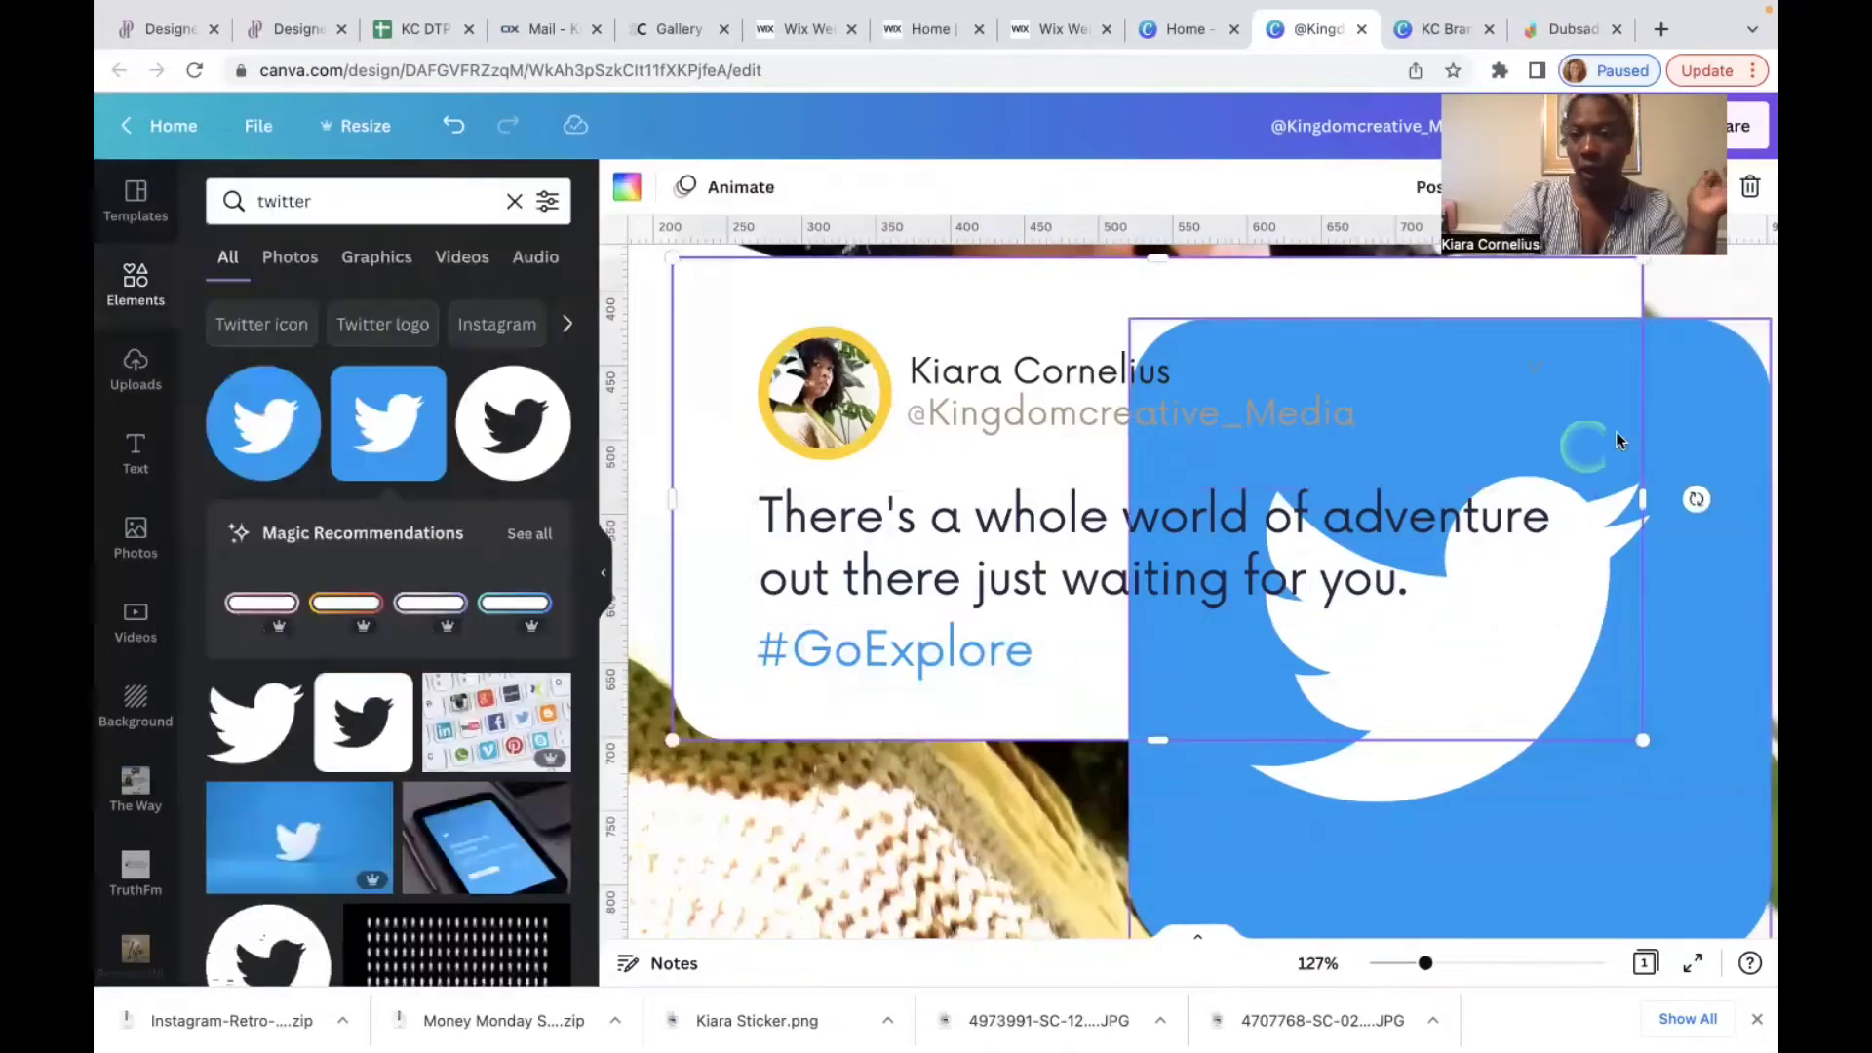
click(1702, 402)
key(Delete)
Step: Select the plant background photo and set its Blur adjustment to 25
click(1314, 546)
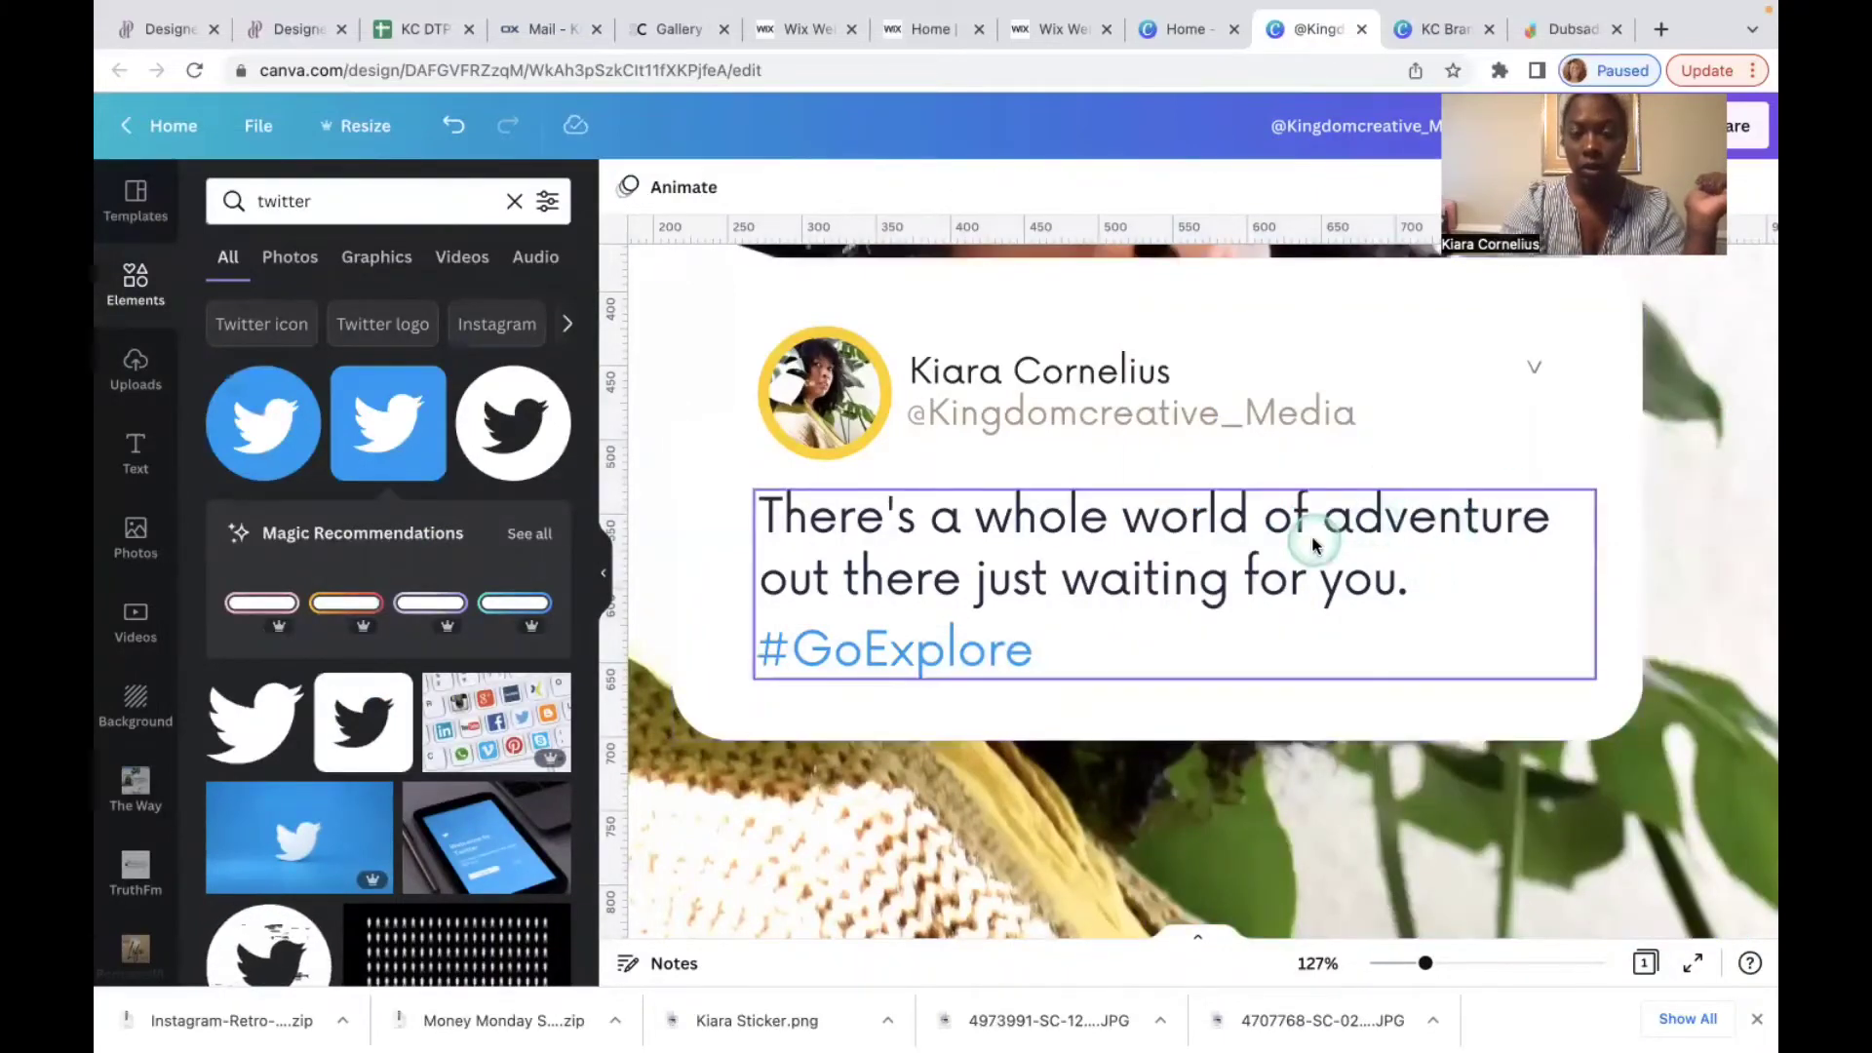
click(1497, 741)
scroll(1346, 836, down, 5)
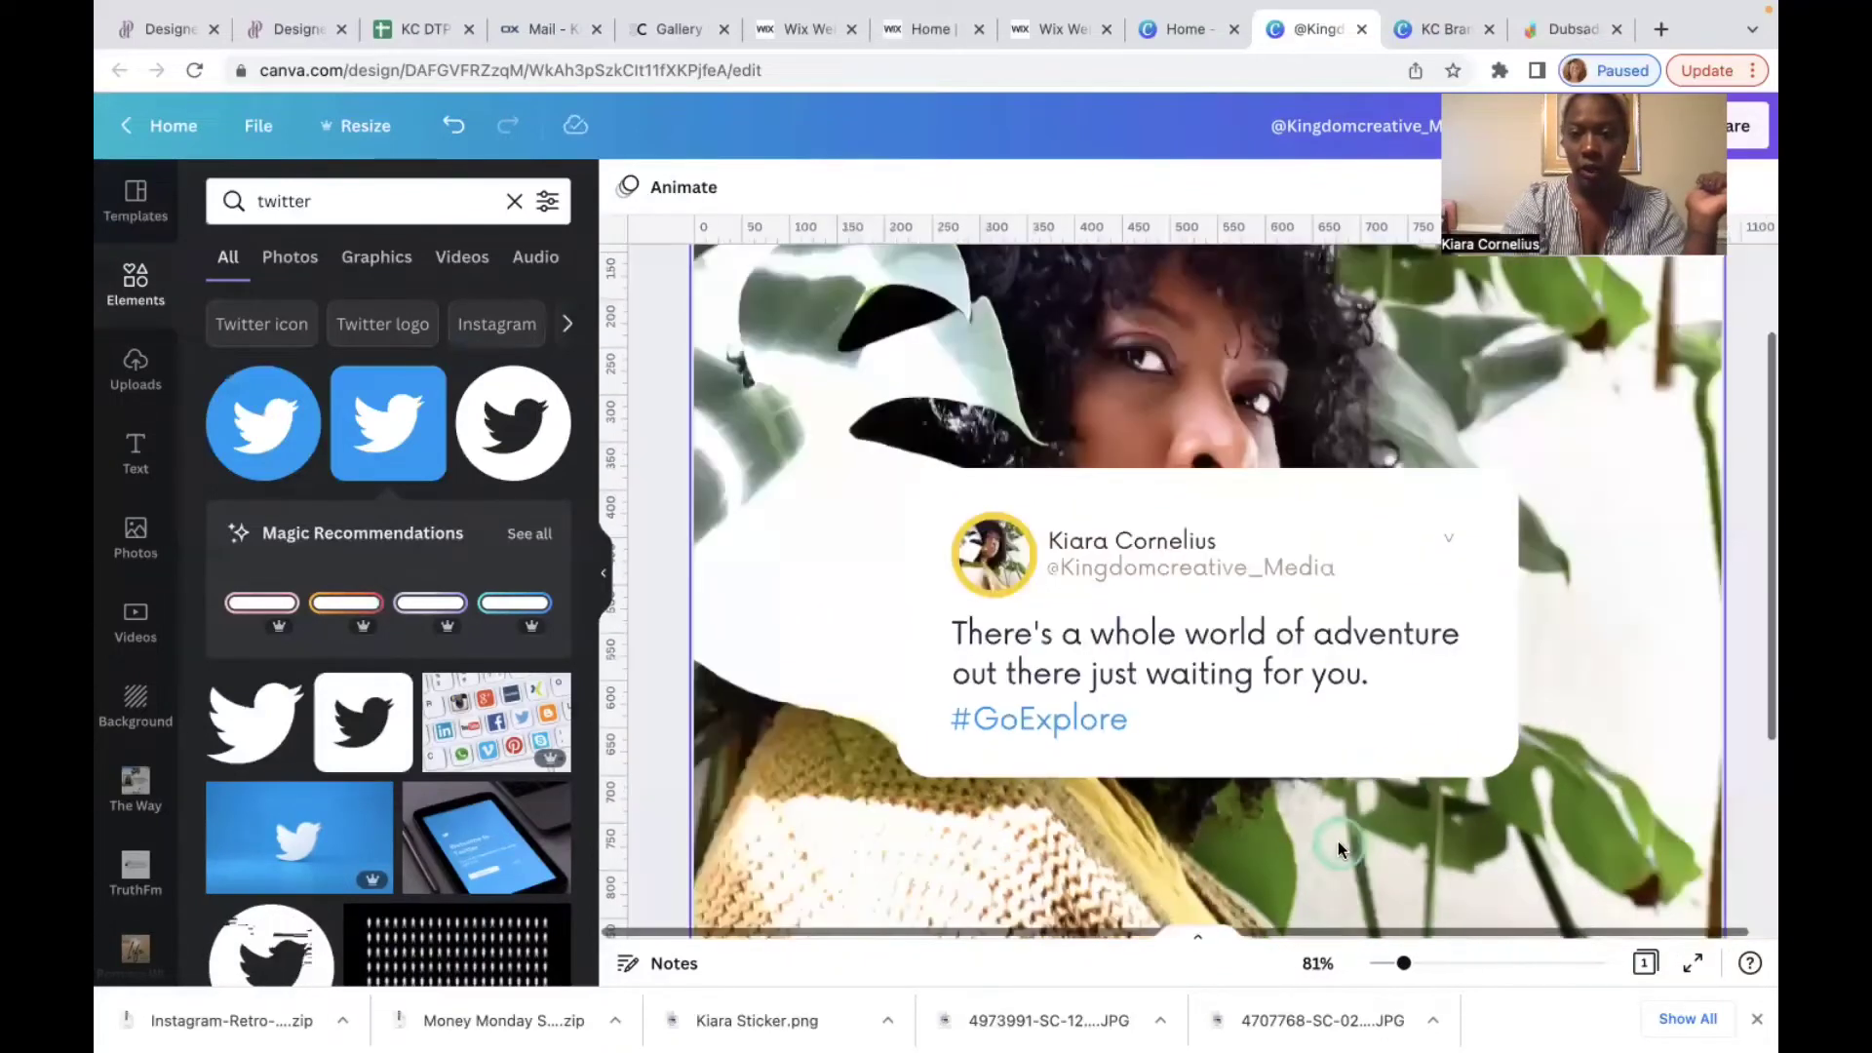
scroll(1338, 848, down, 5)
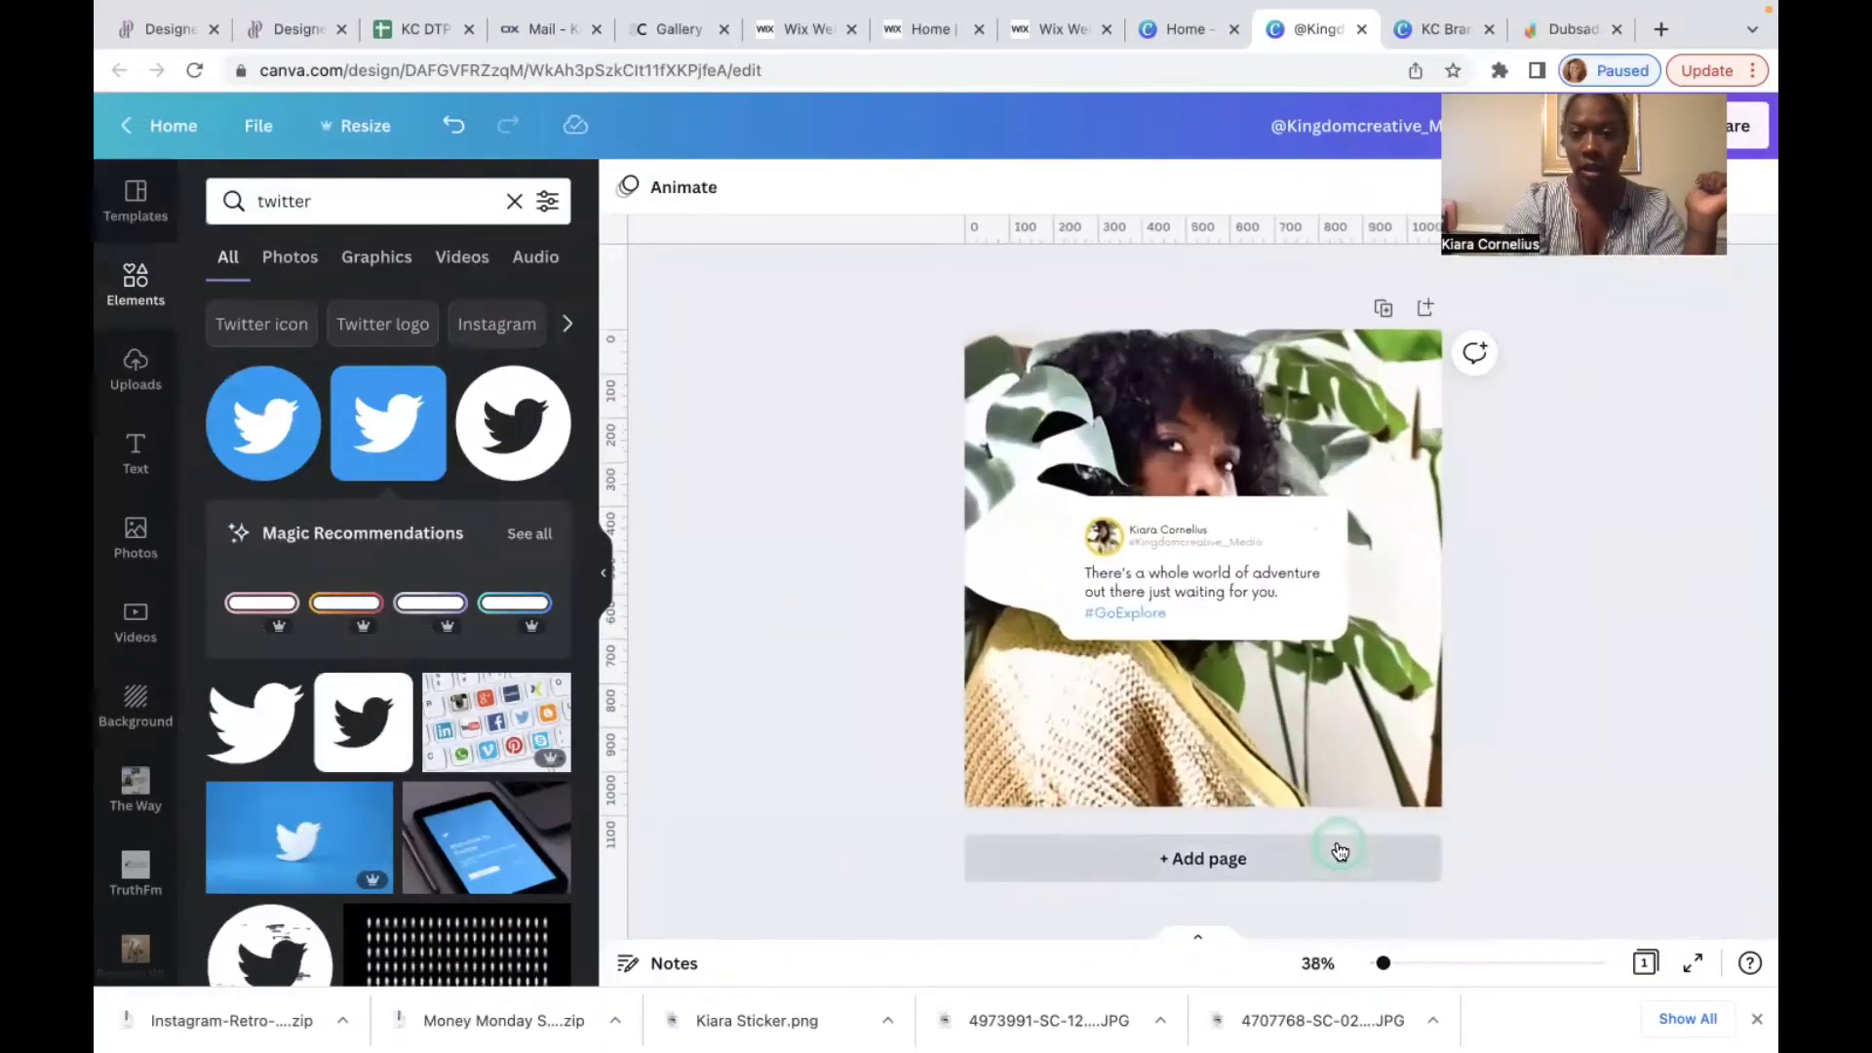
click(1328, 419)
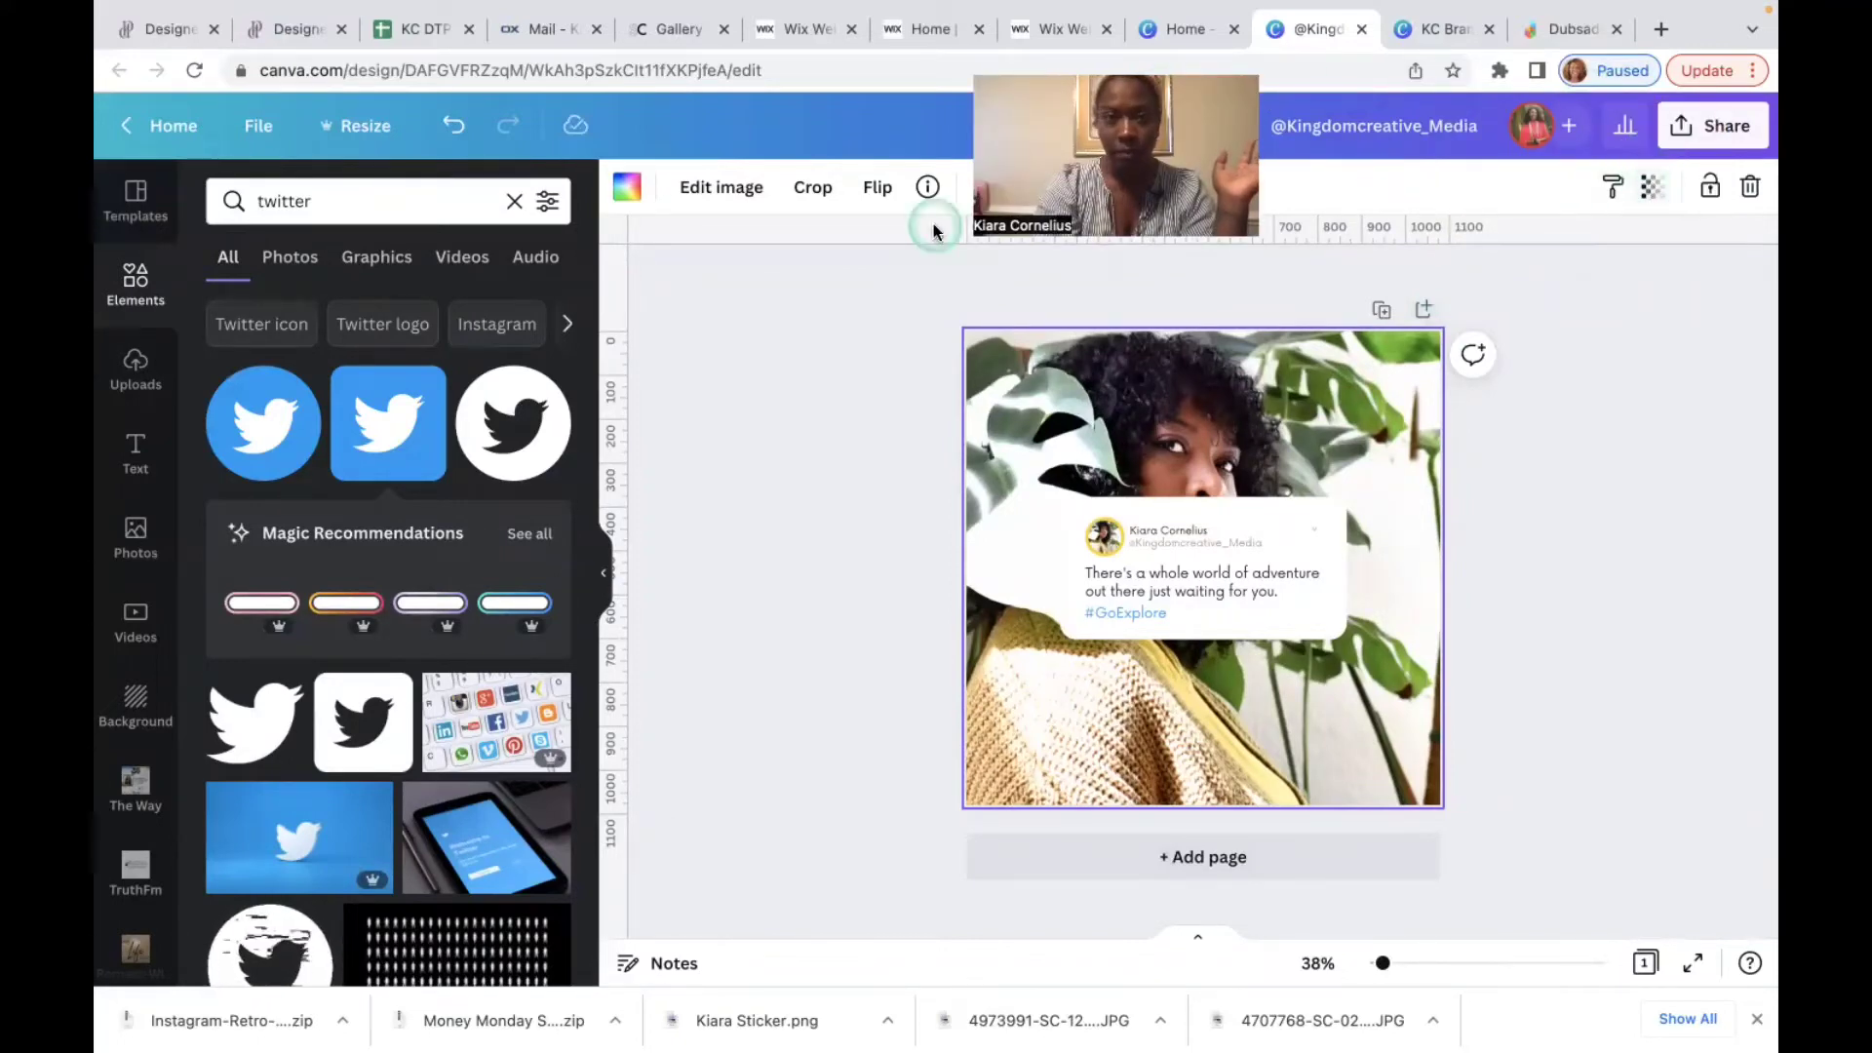
click(721, 187)
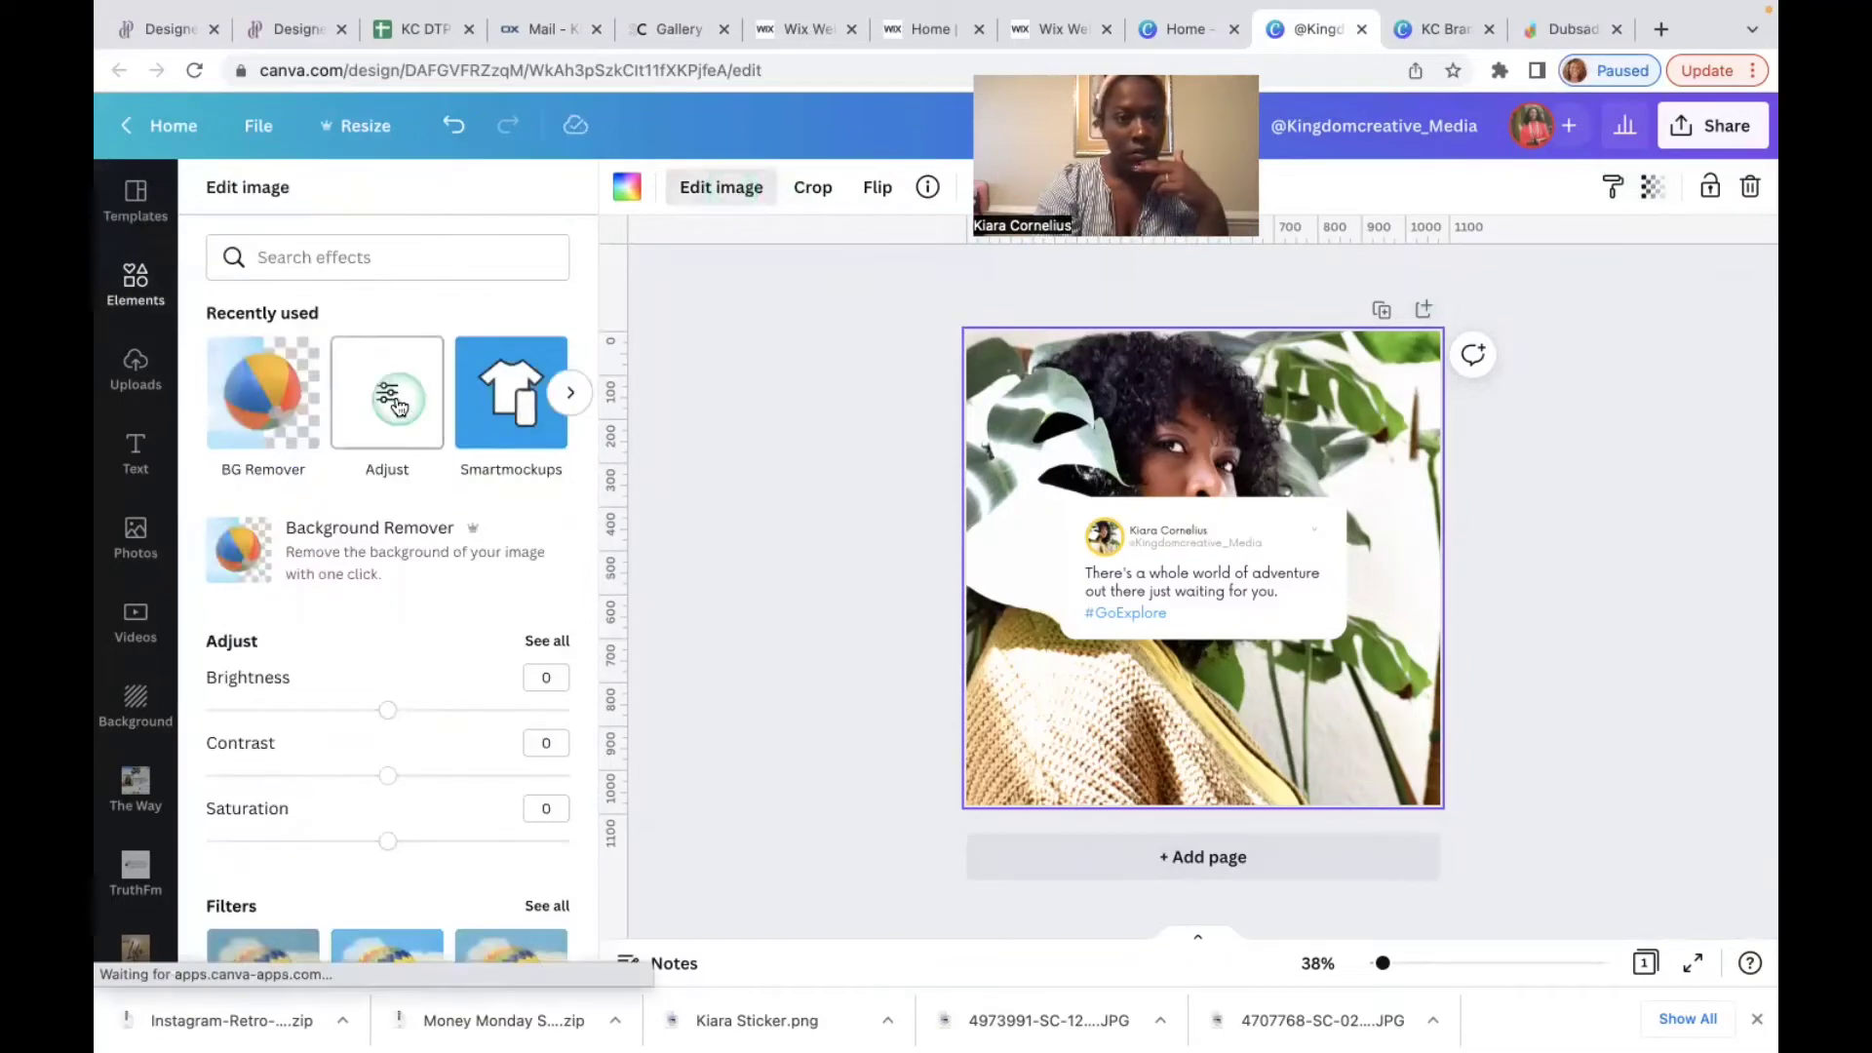
click(387, 413)
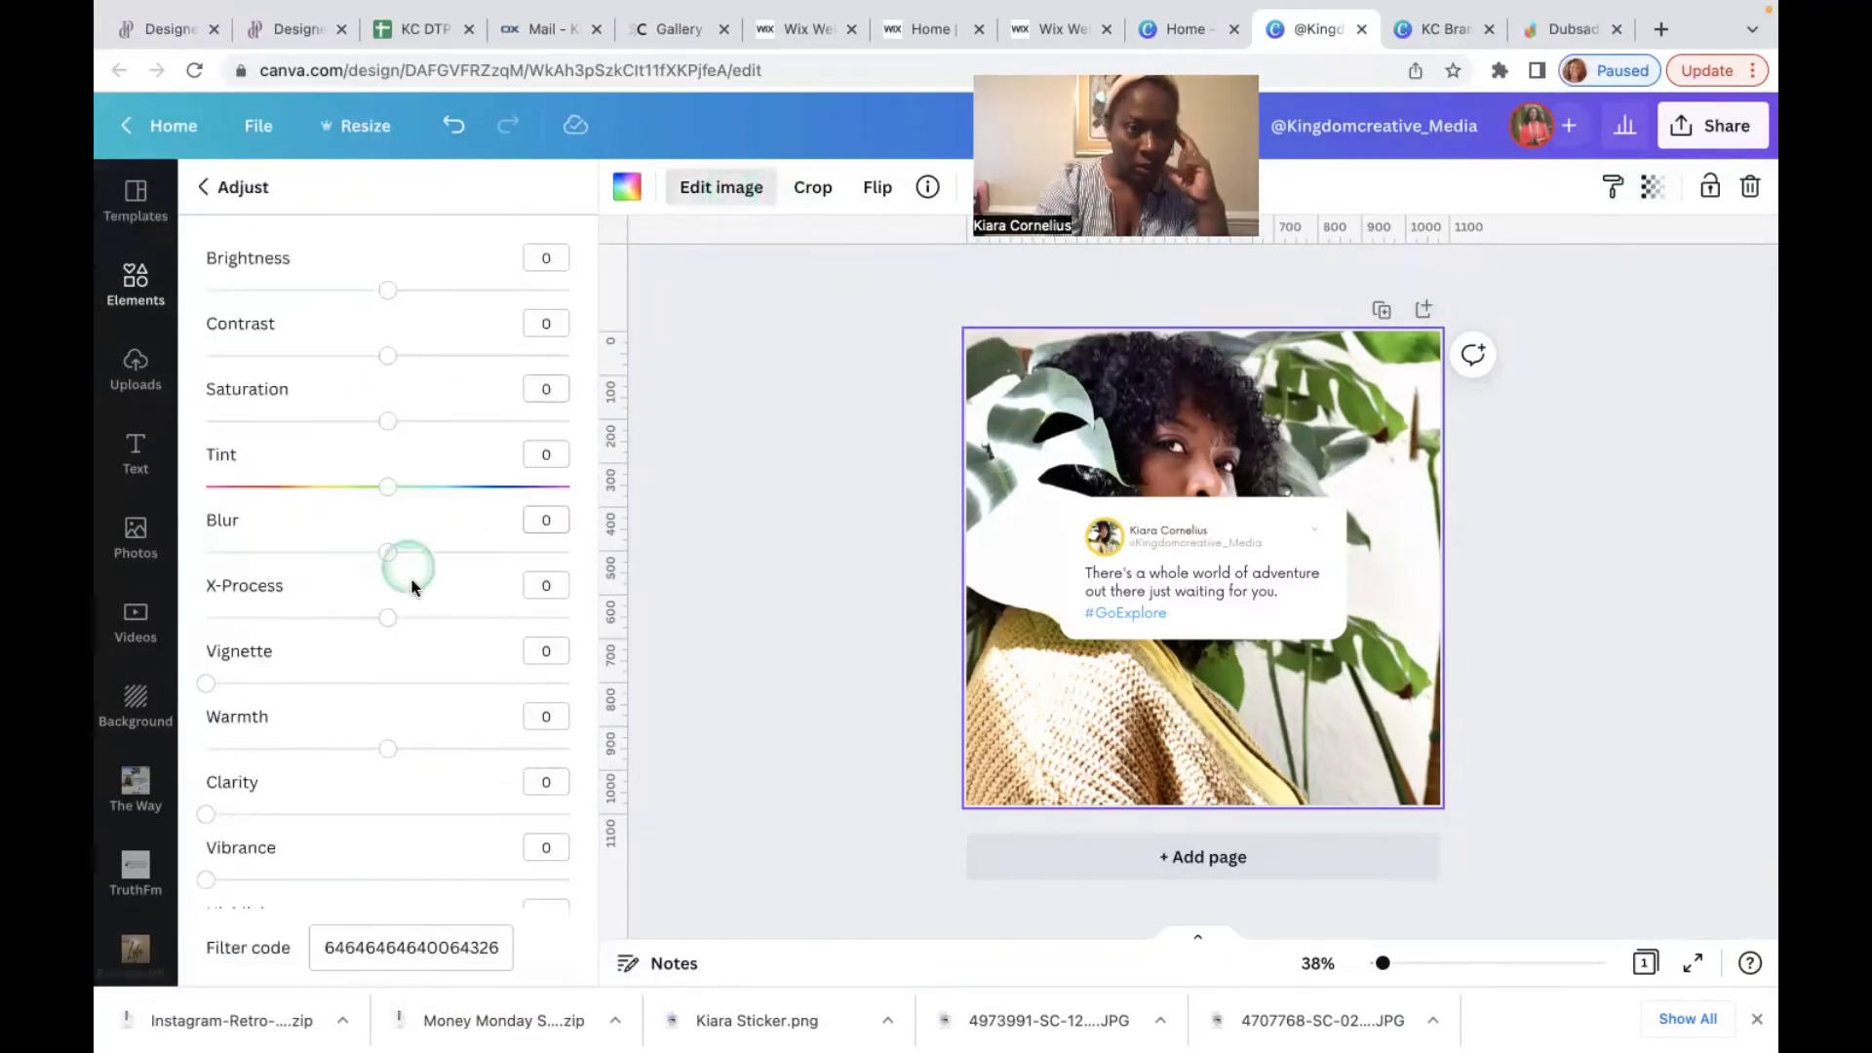
drag(391, 560, 408, 560)
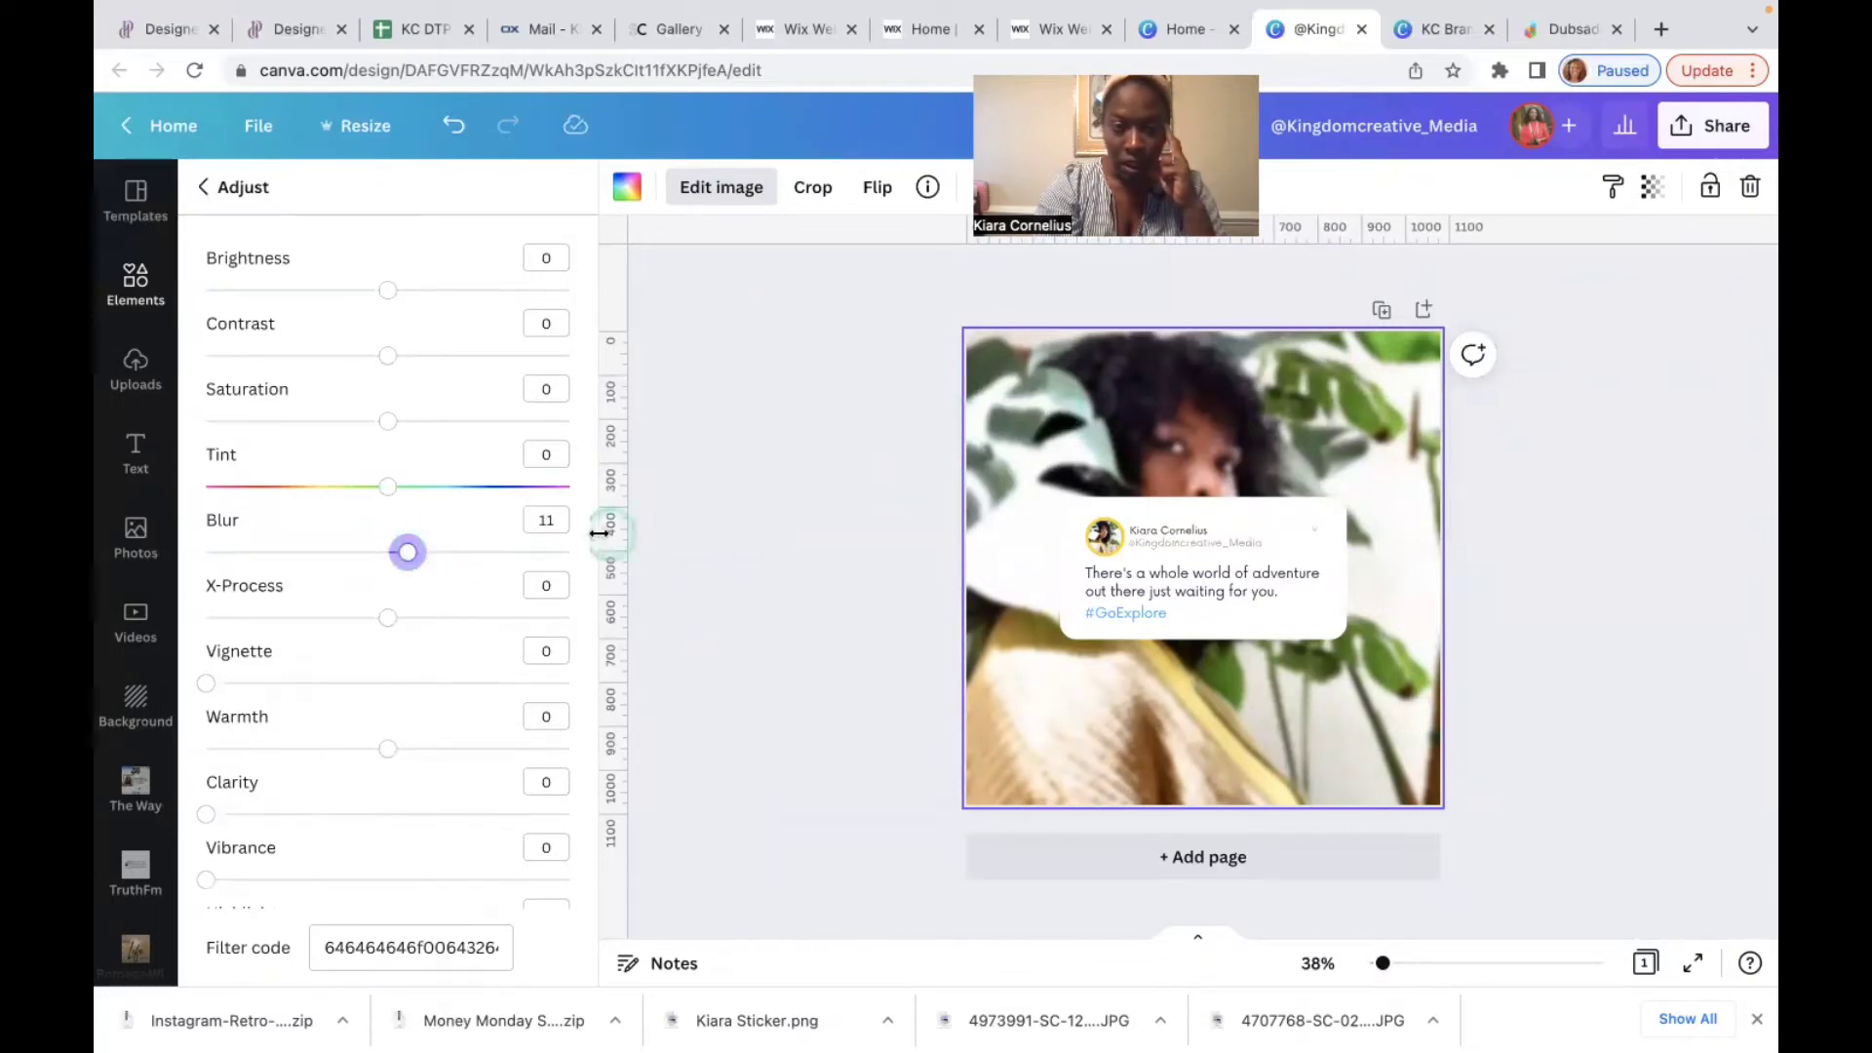
drag(407, 554, 452, 555)
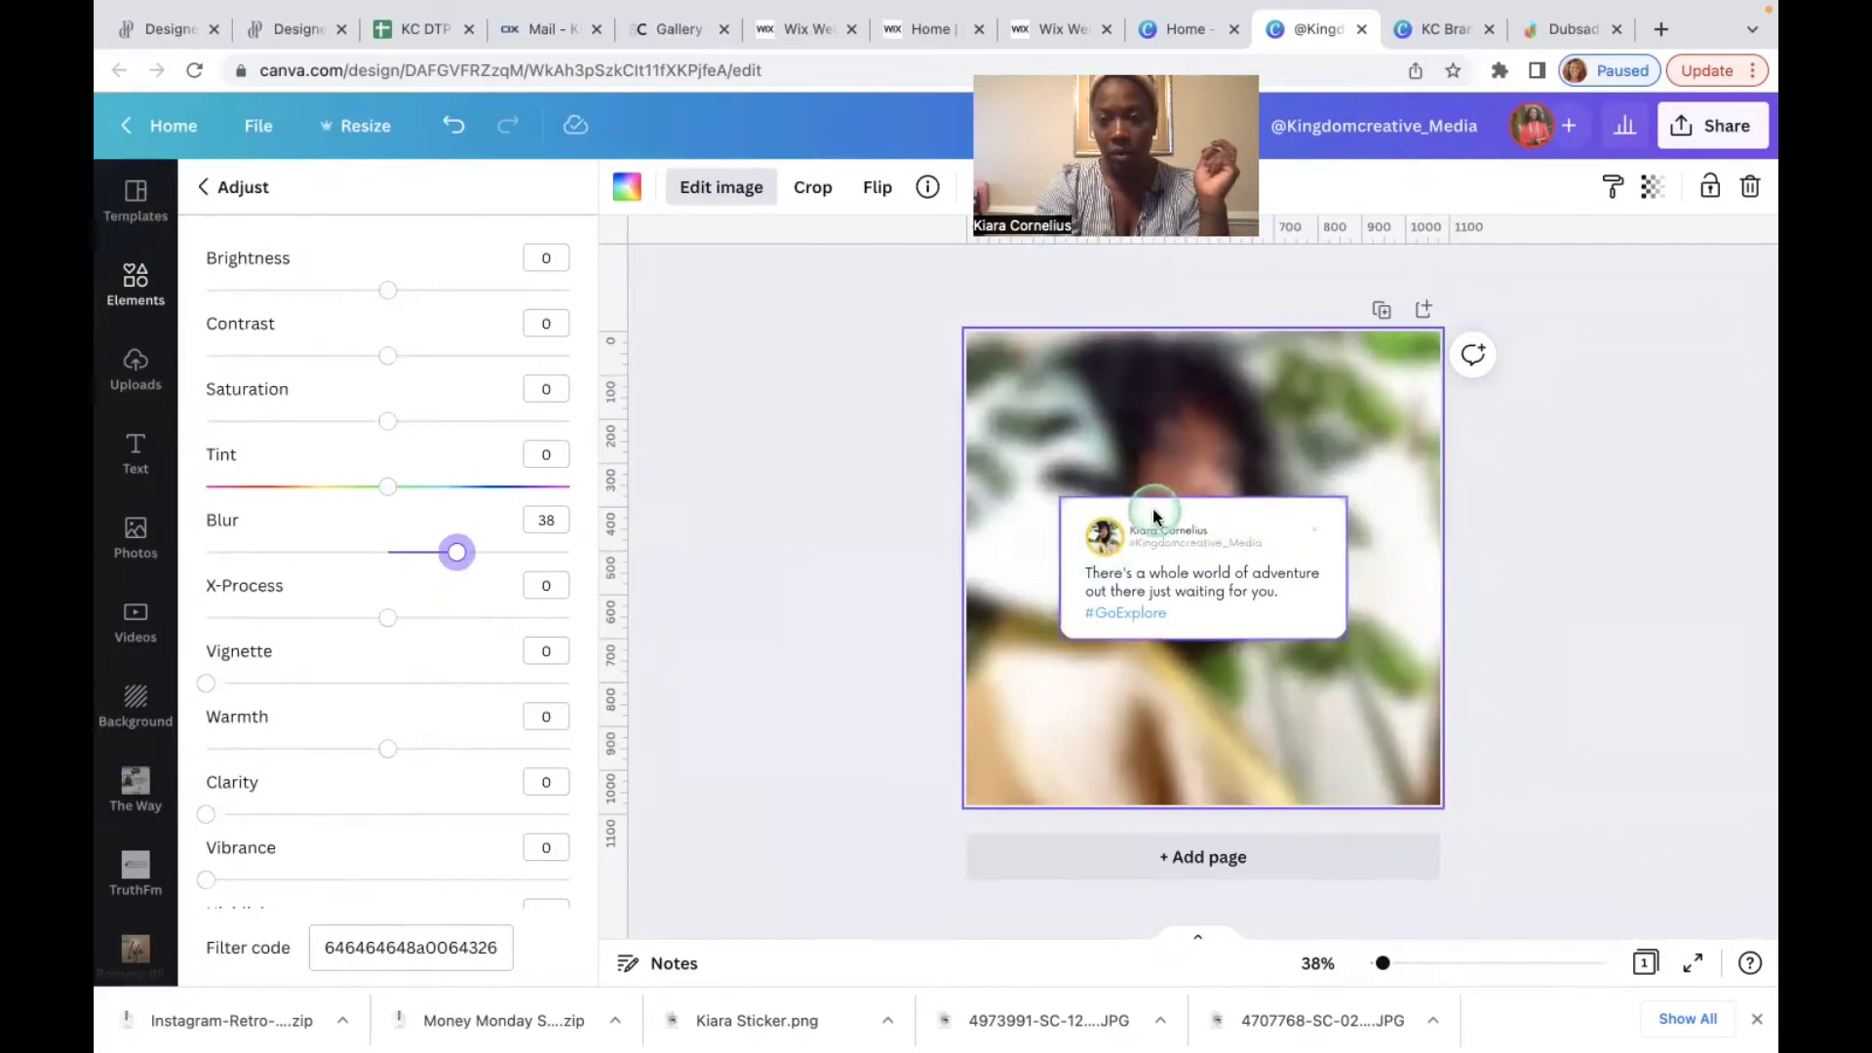
drag(457, 555, 434, 555)
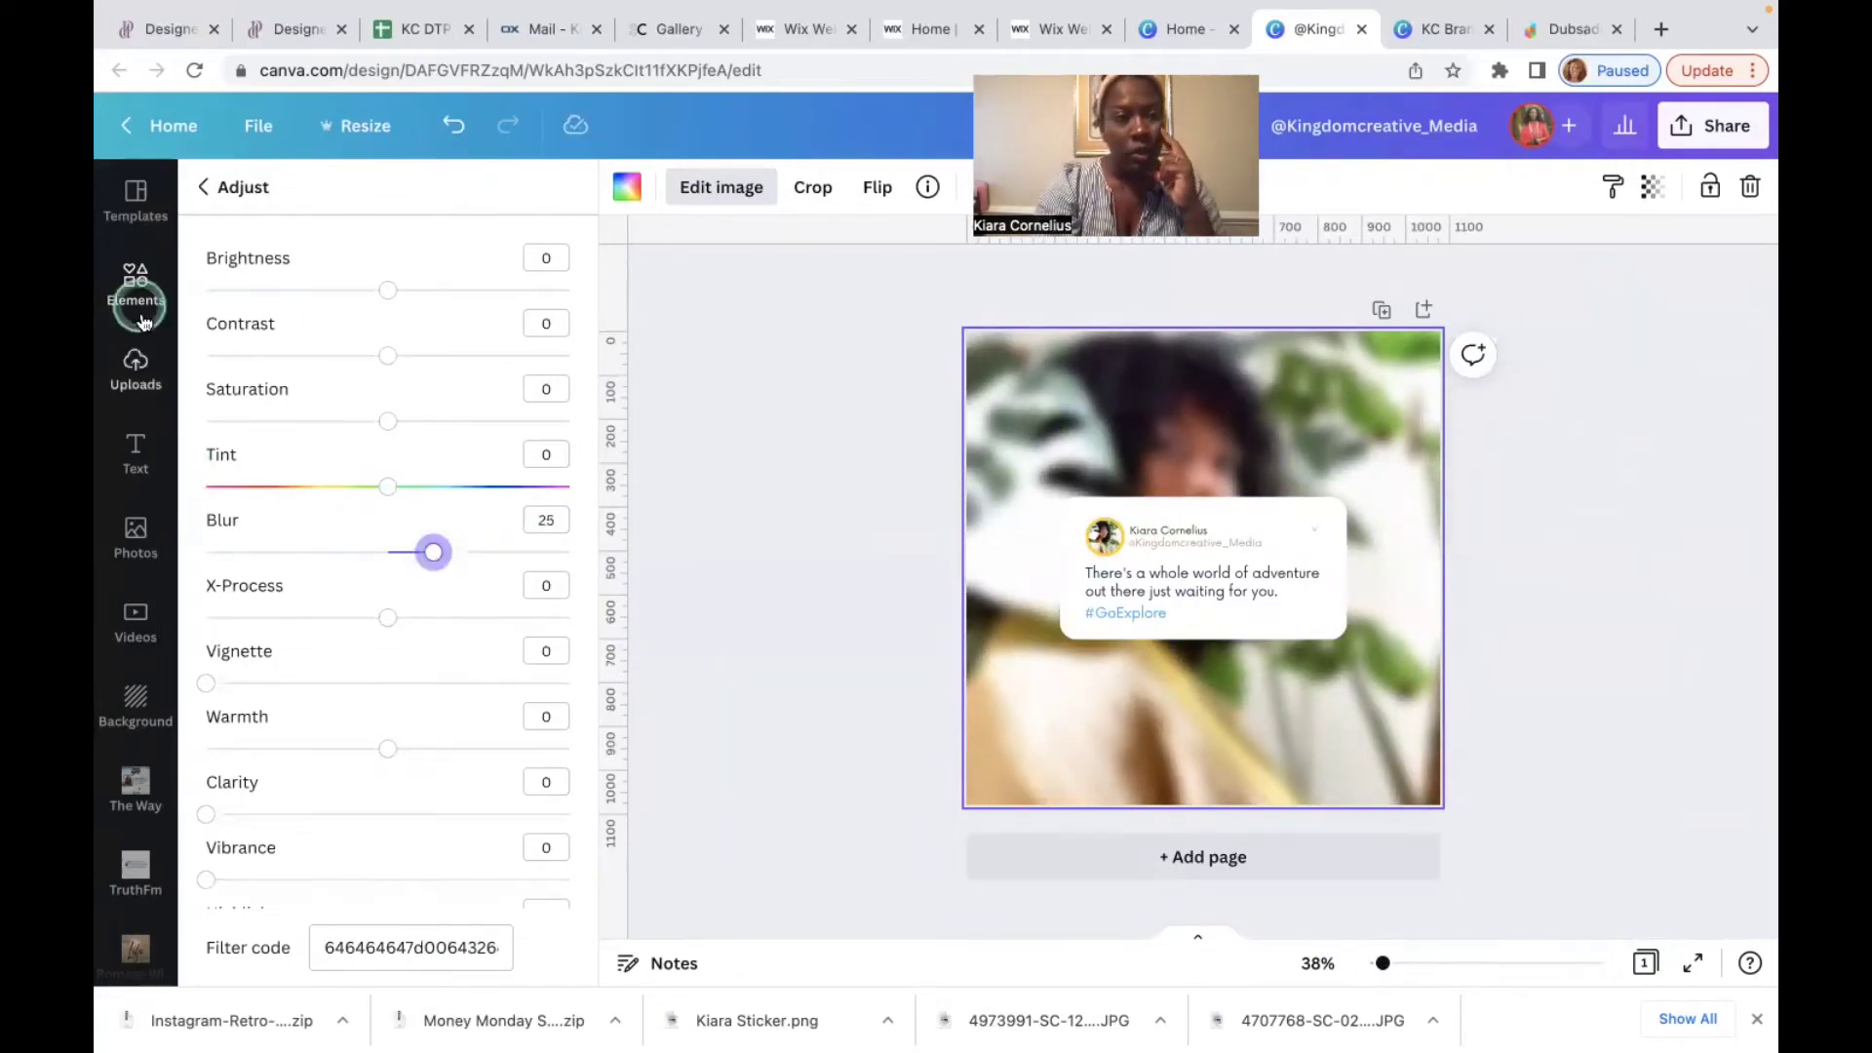
Step: Reopen the Templates panel and scroll through the 'twitter' results
click(126, 216)
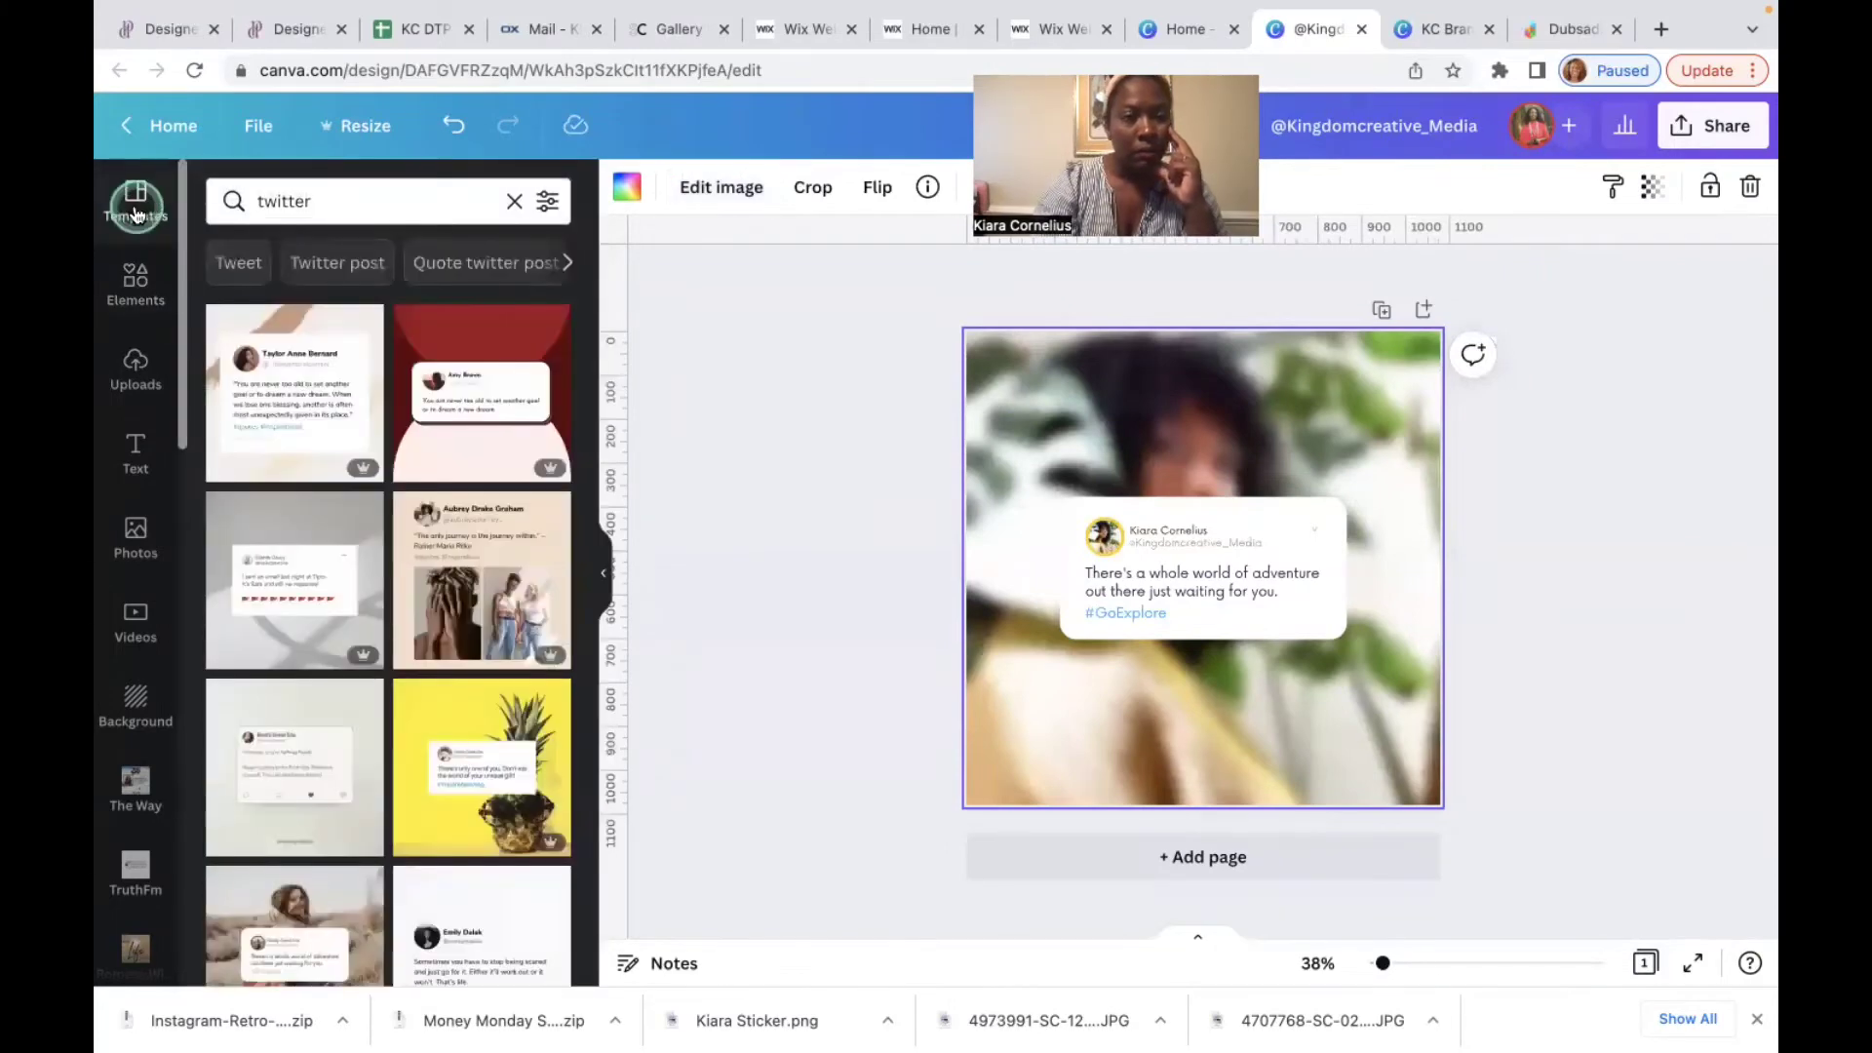
scroll(384, 610, down, 5)
scroll(384, 610, down, 7)
scroll(384, 611, down, 8)
scroll(384, 610, up, 10)
scroll(384, 611, up, 10)
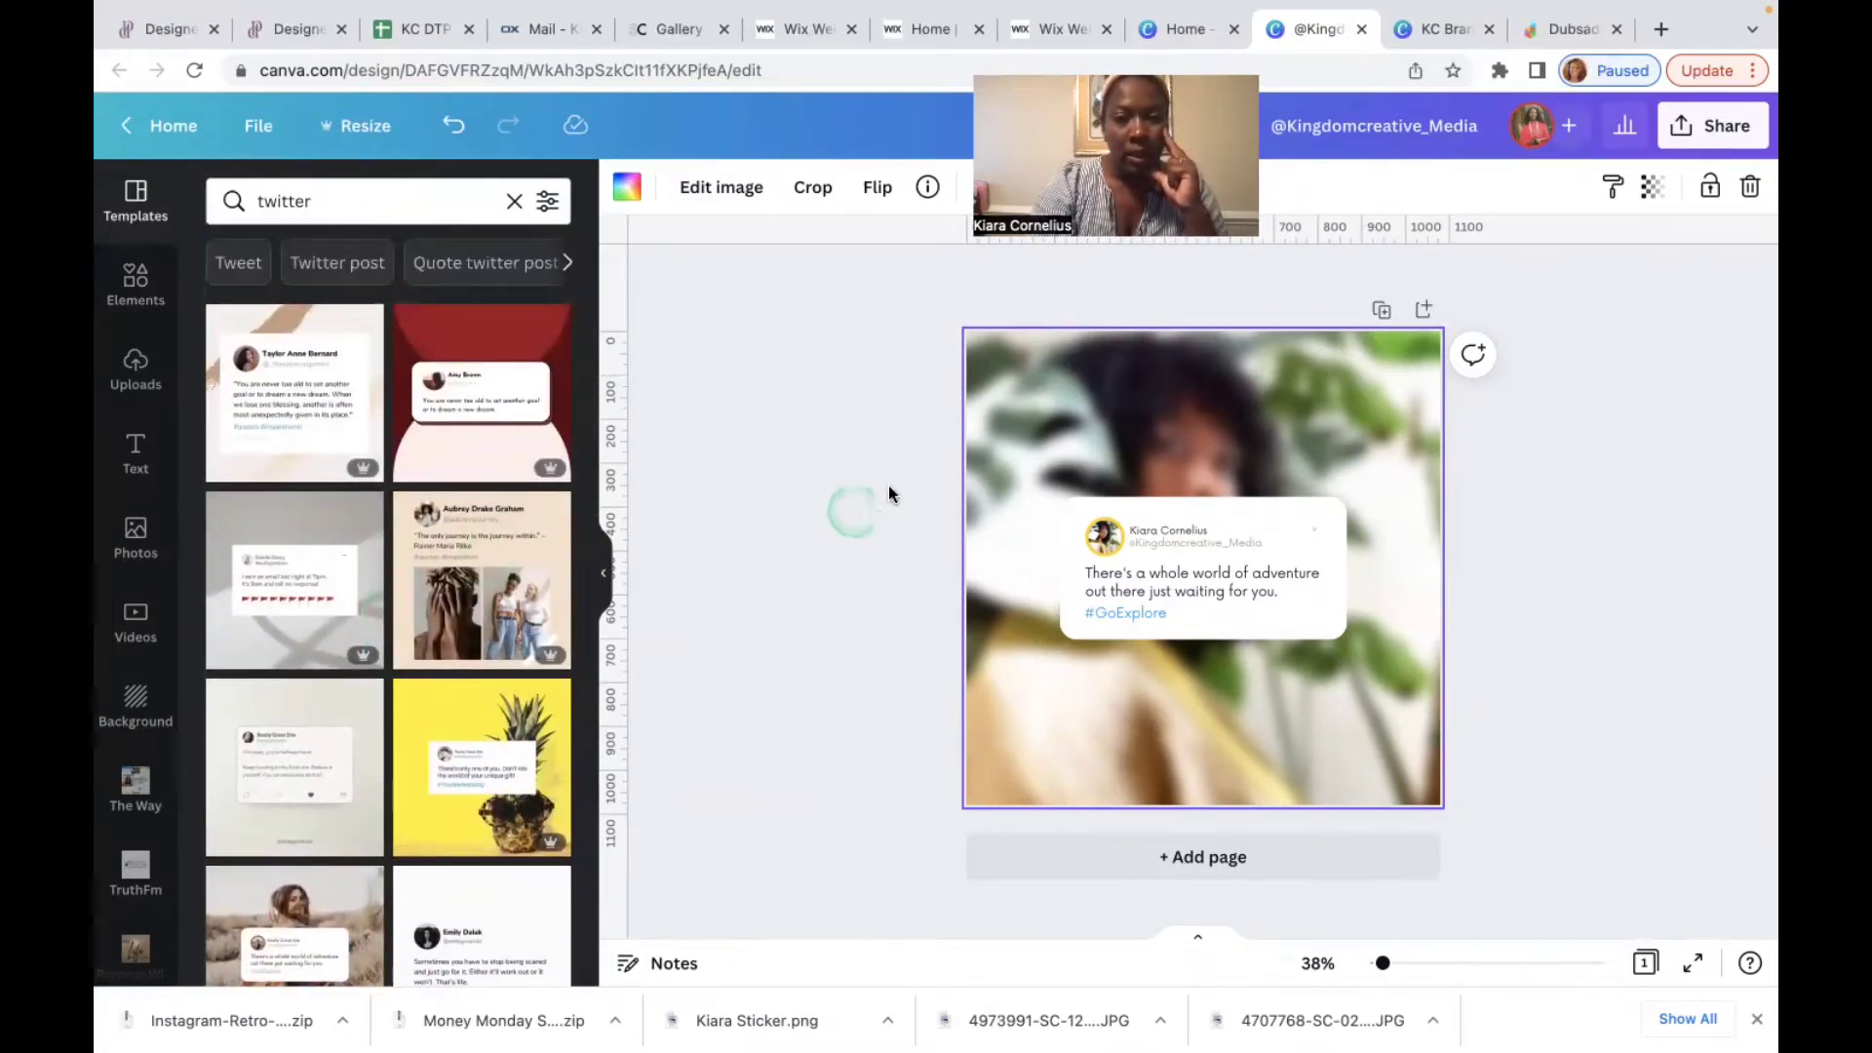
Step: Add a blank second page and browse the full Frames collection in Elements
click(1163, 858)
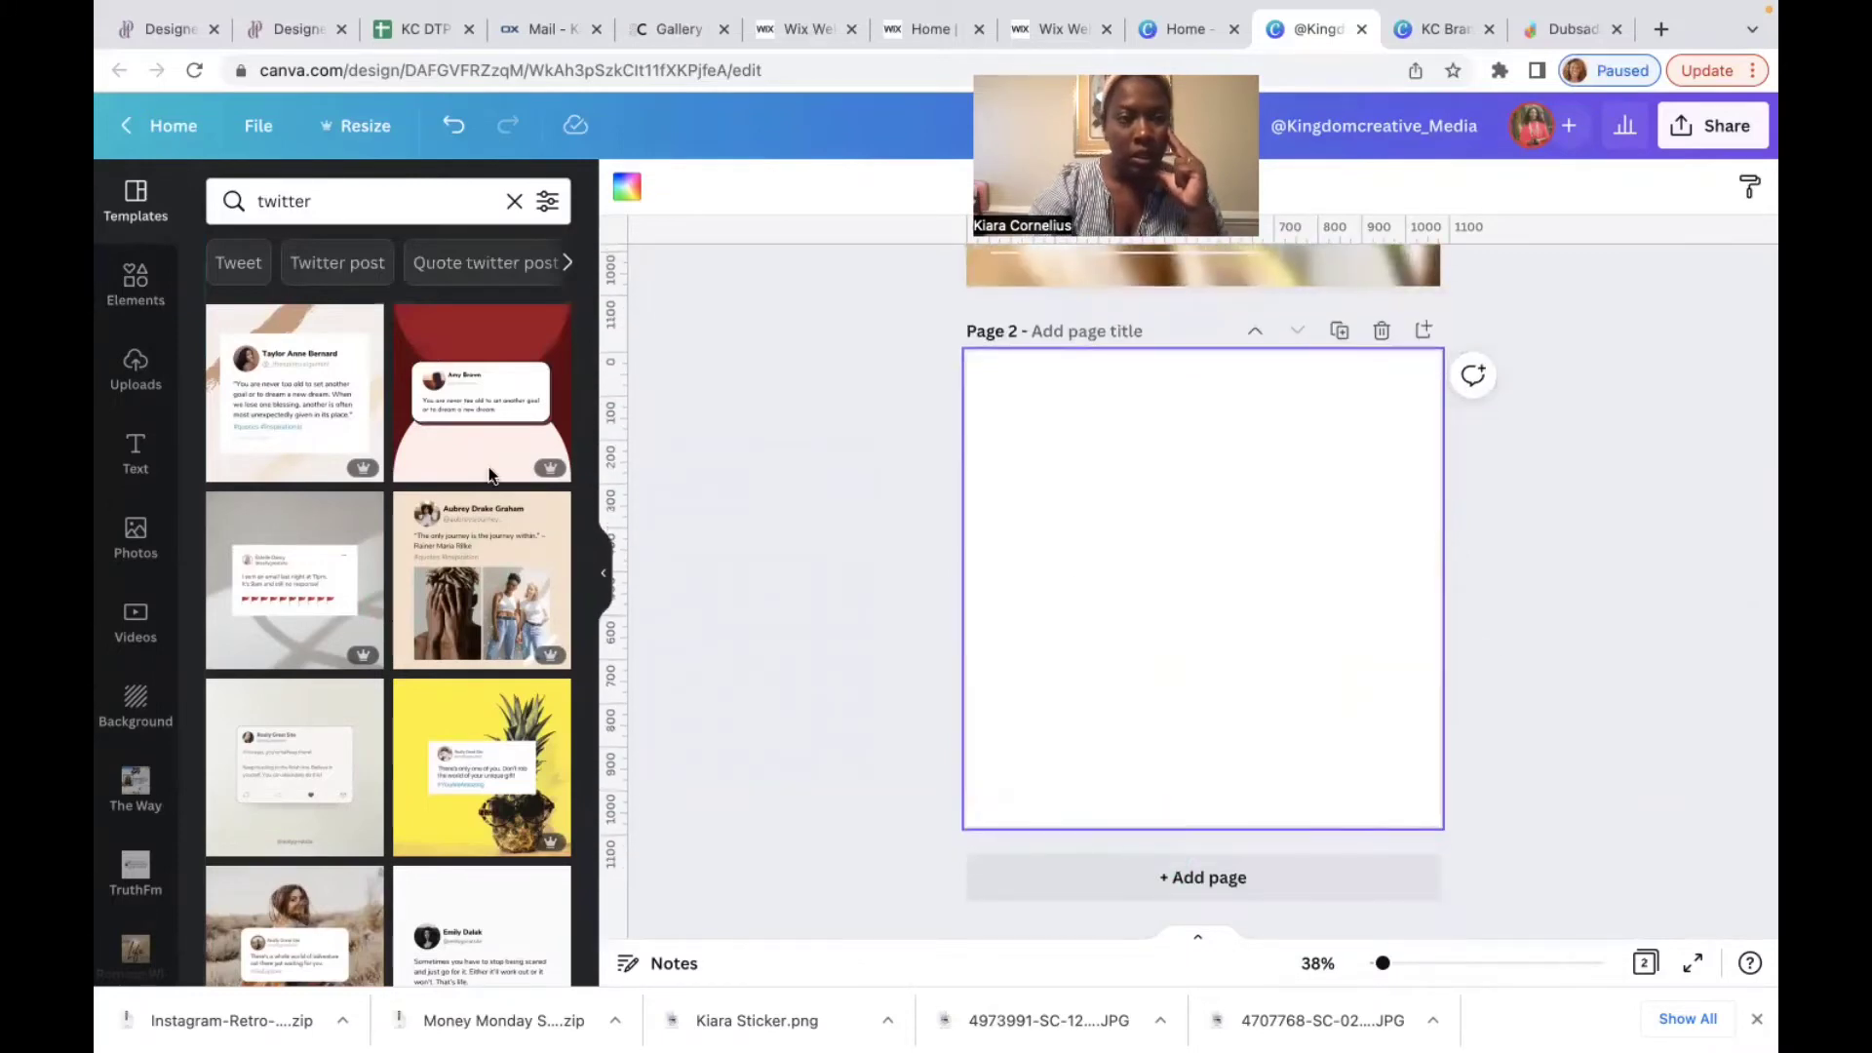
click(141, 287)
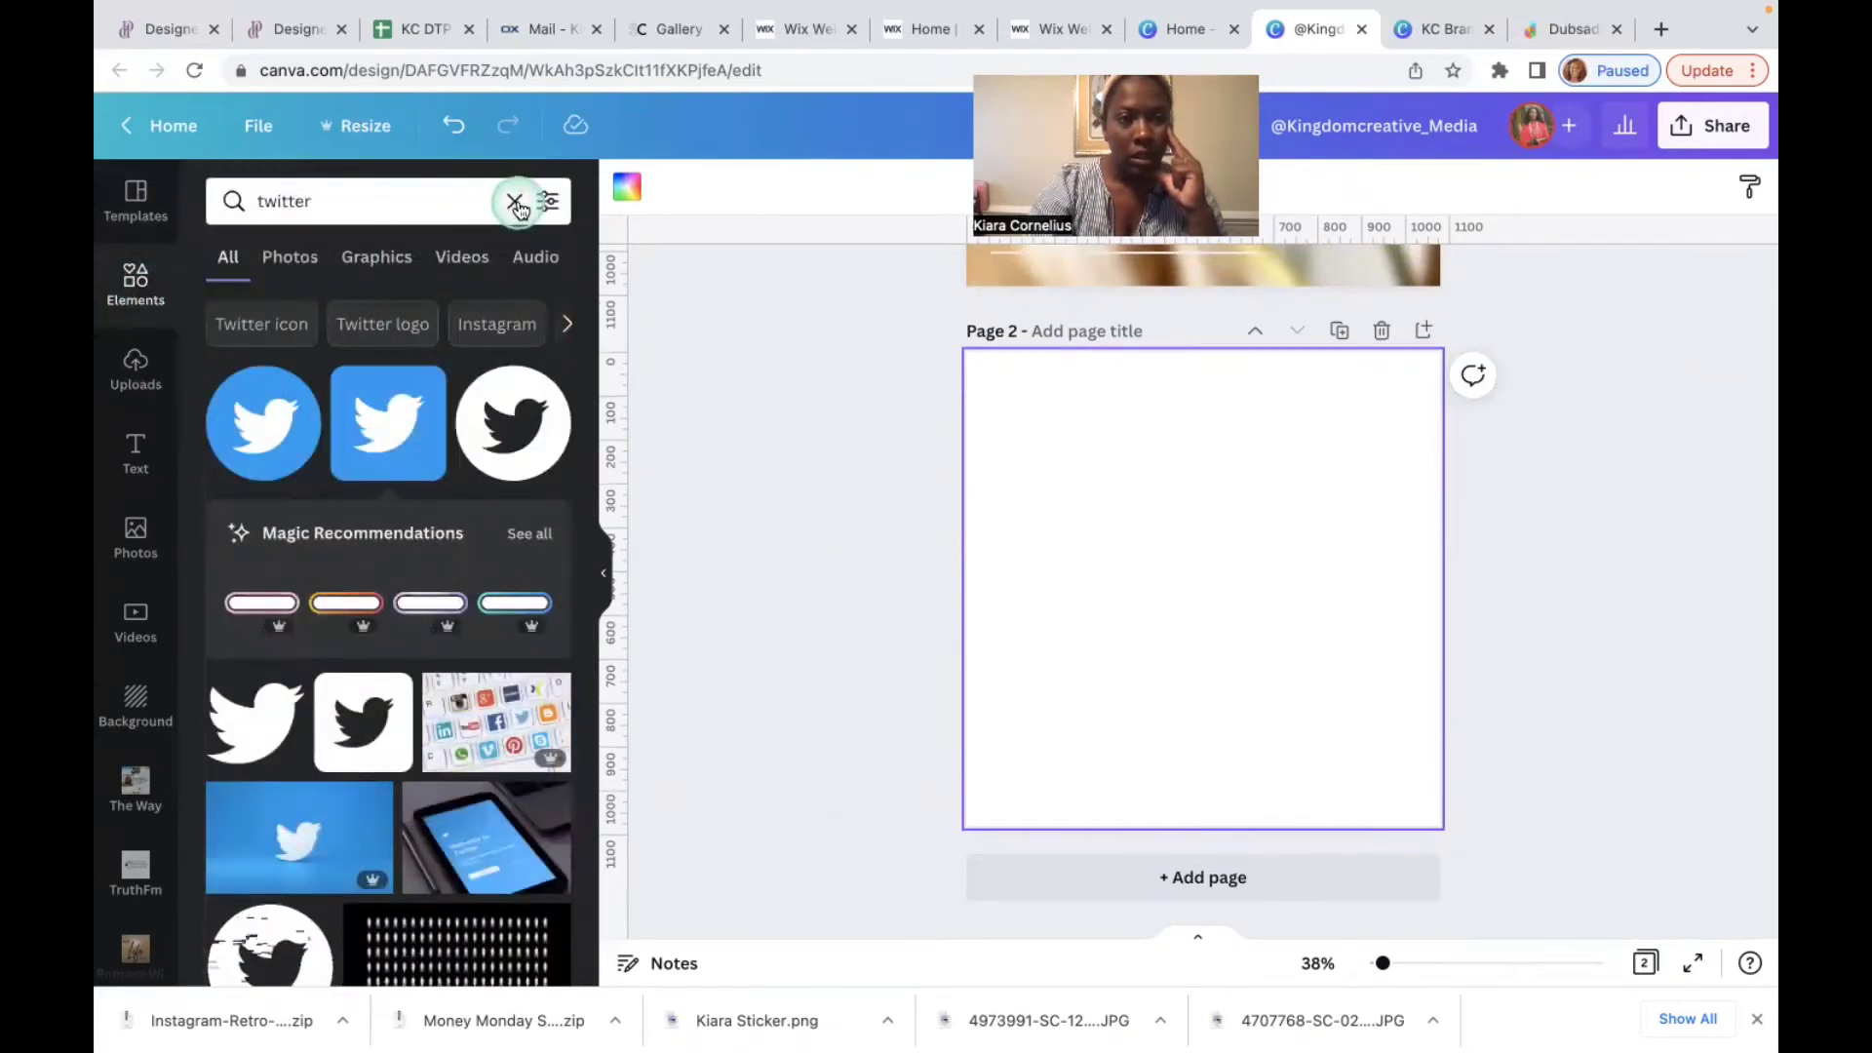
click(514, 201)
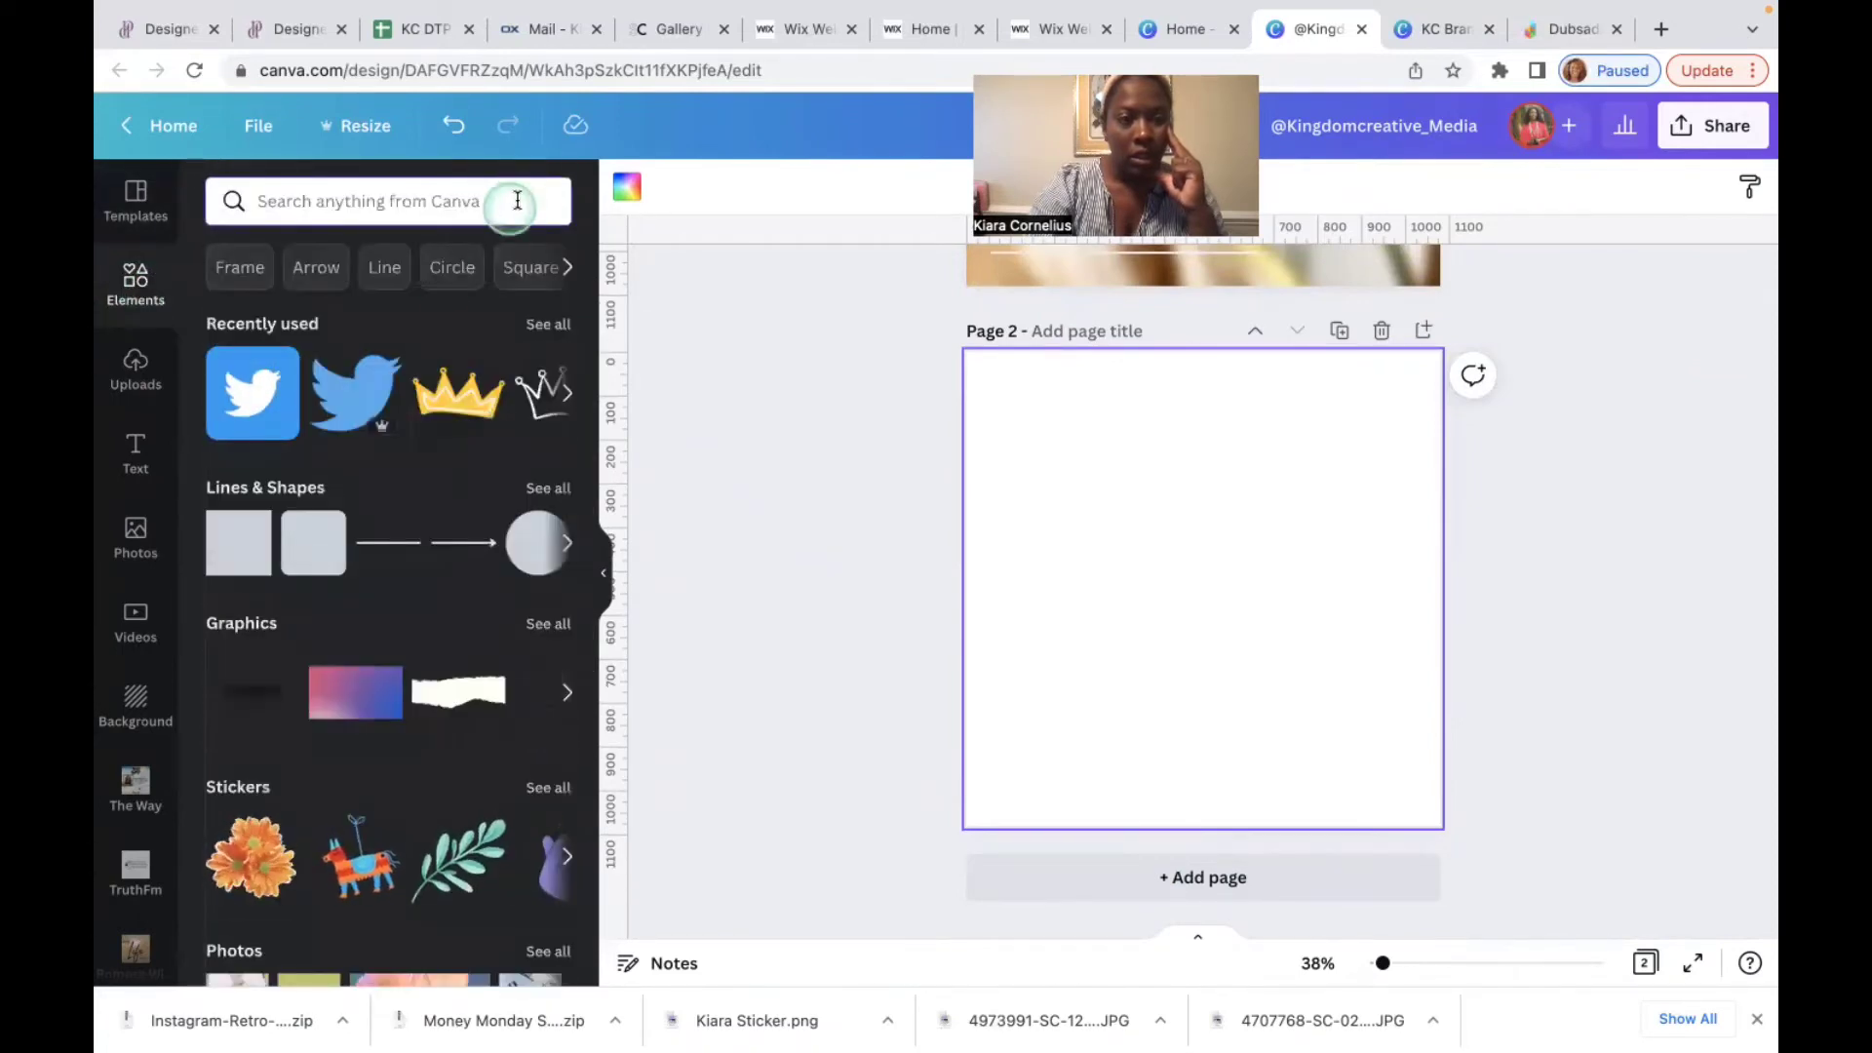
scroll(389, 505, down, 8)
scroll(394, 512, down, 7)
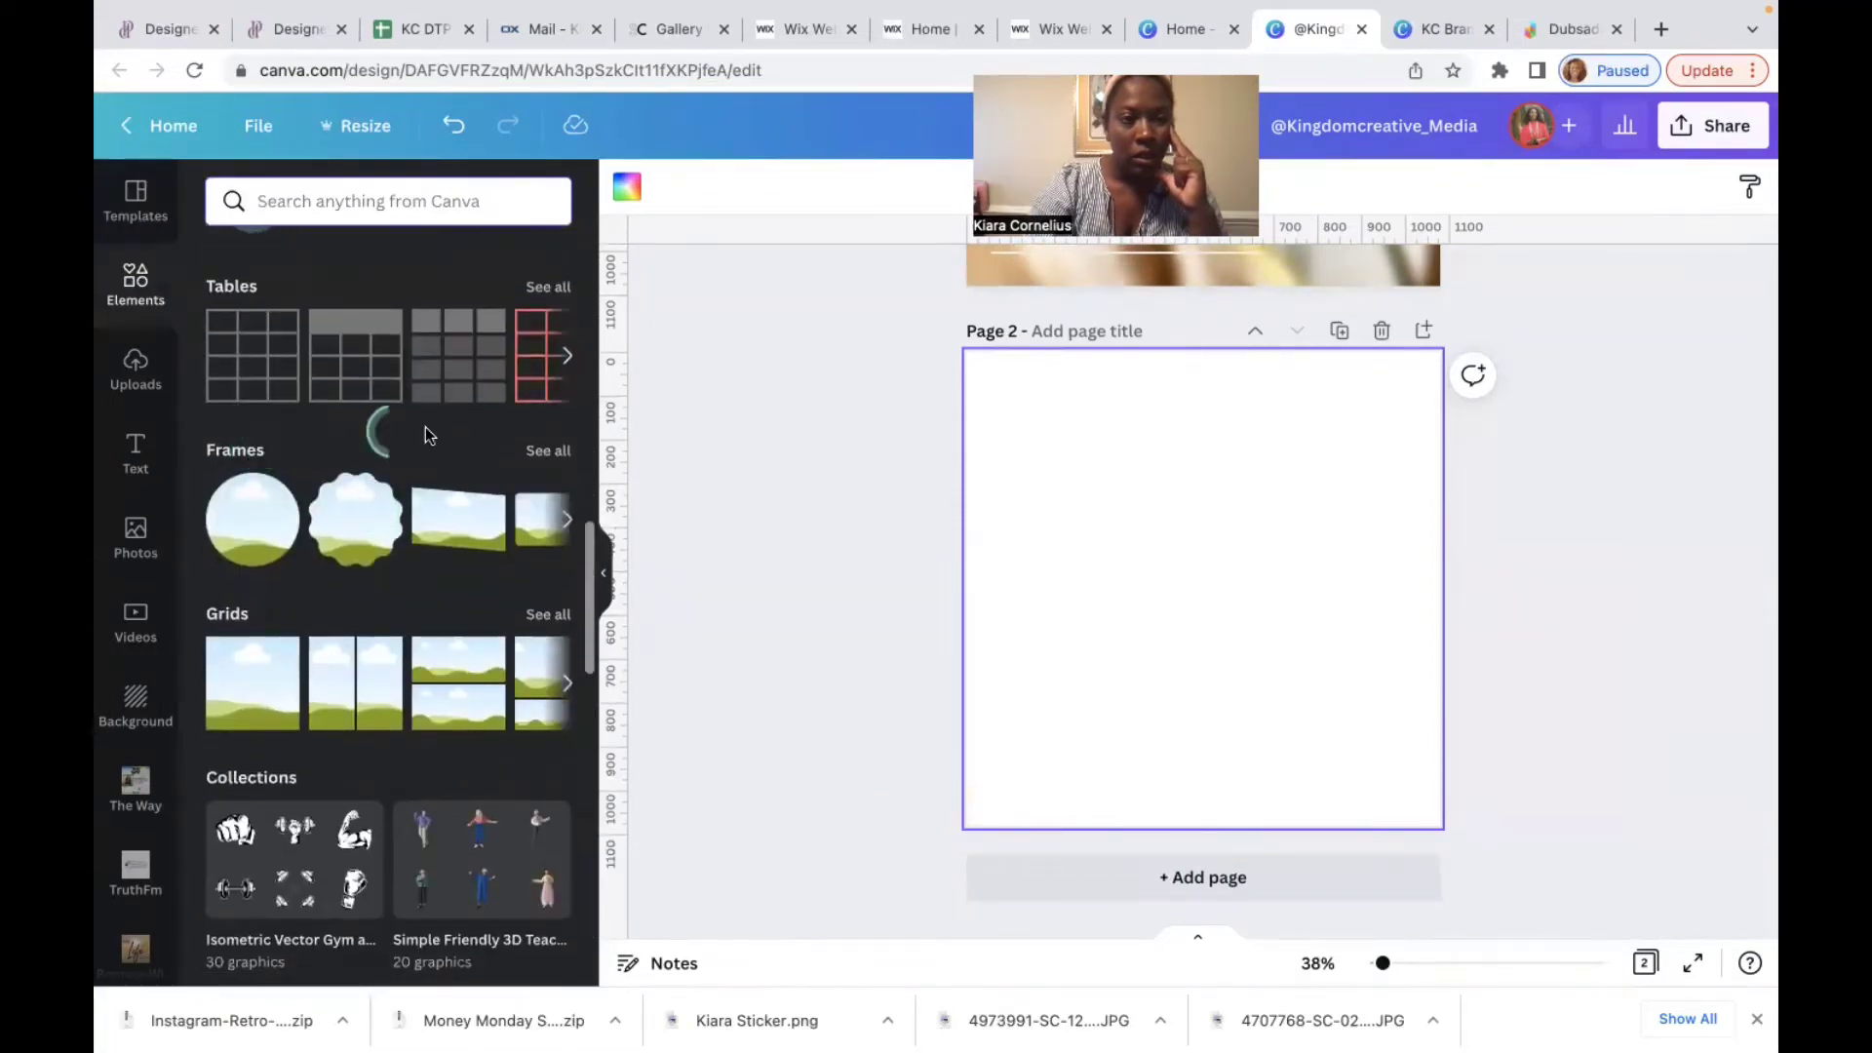
click(548, 451)
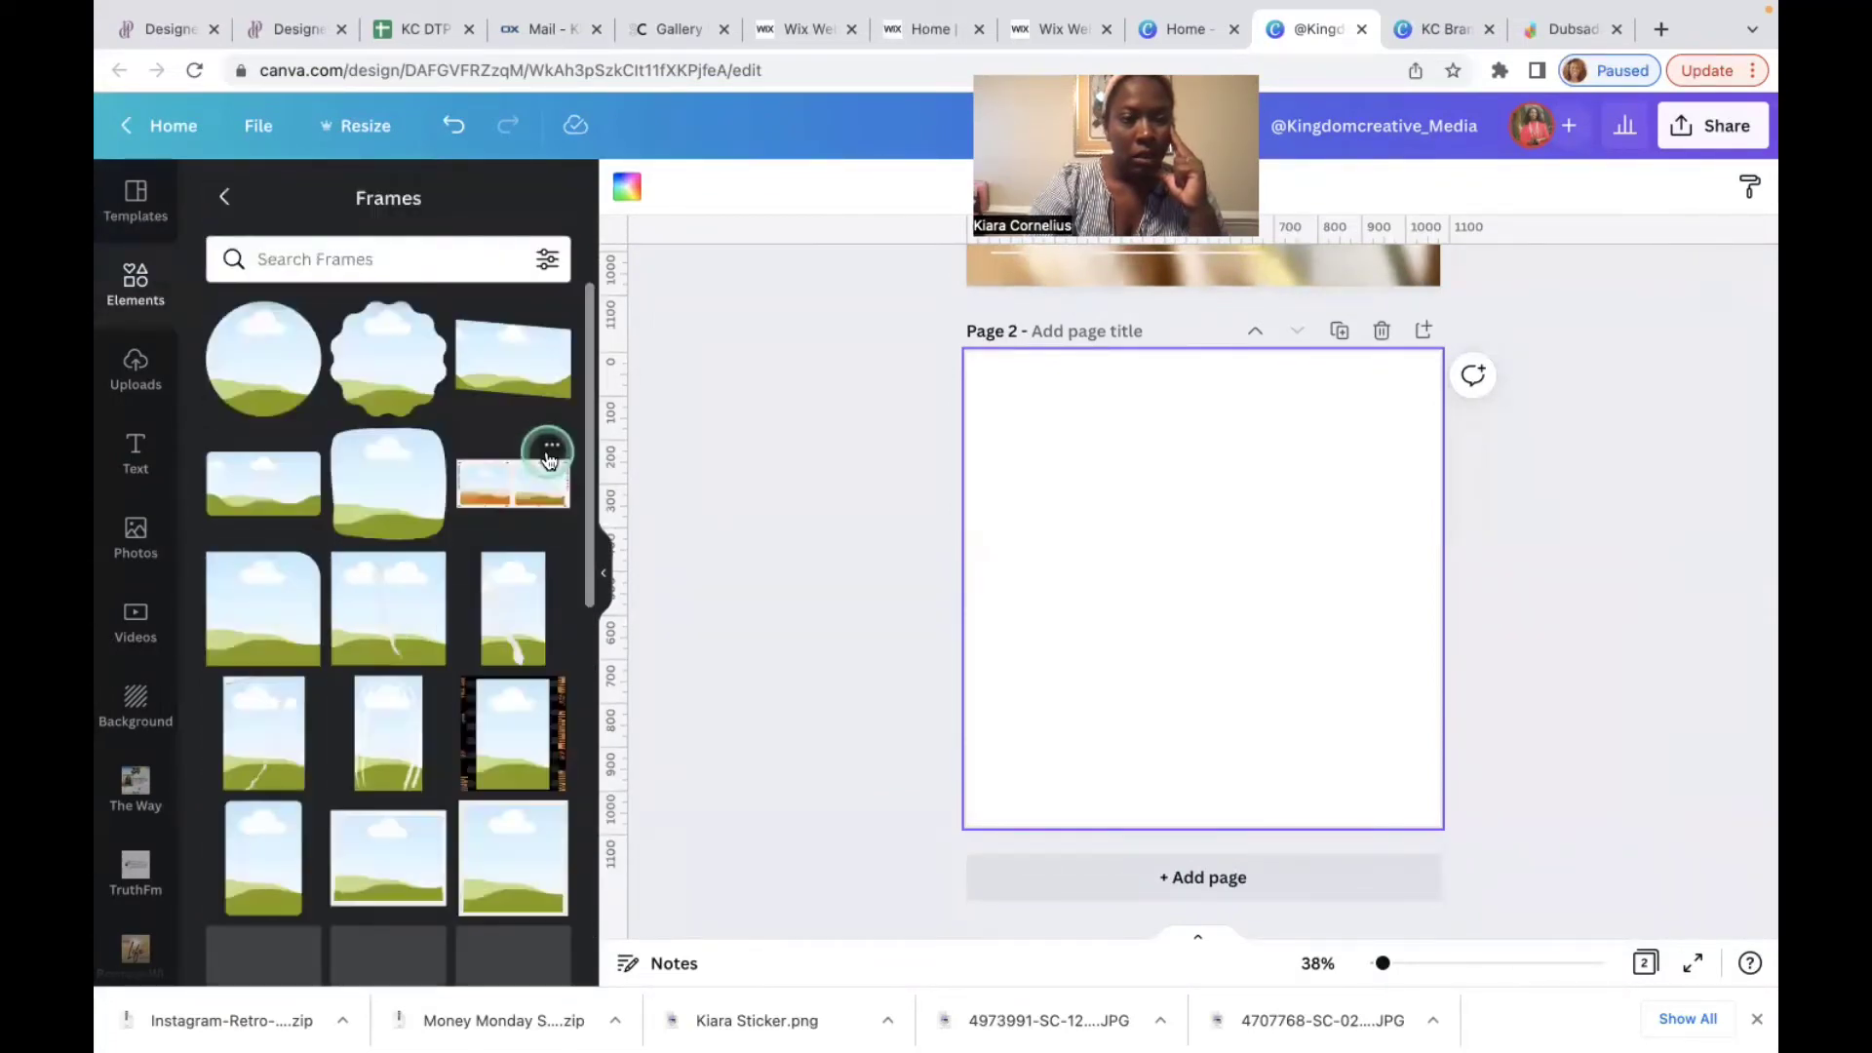
scroll(390, 625, down, 5)
scroll(391, 625, down, 5)
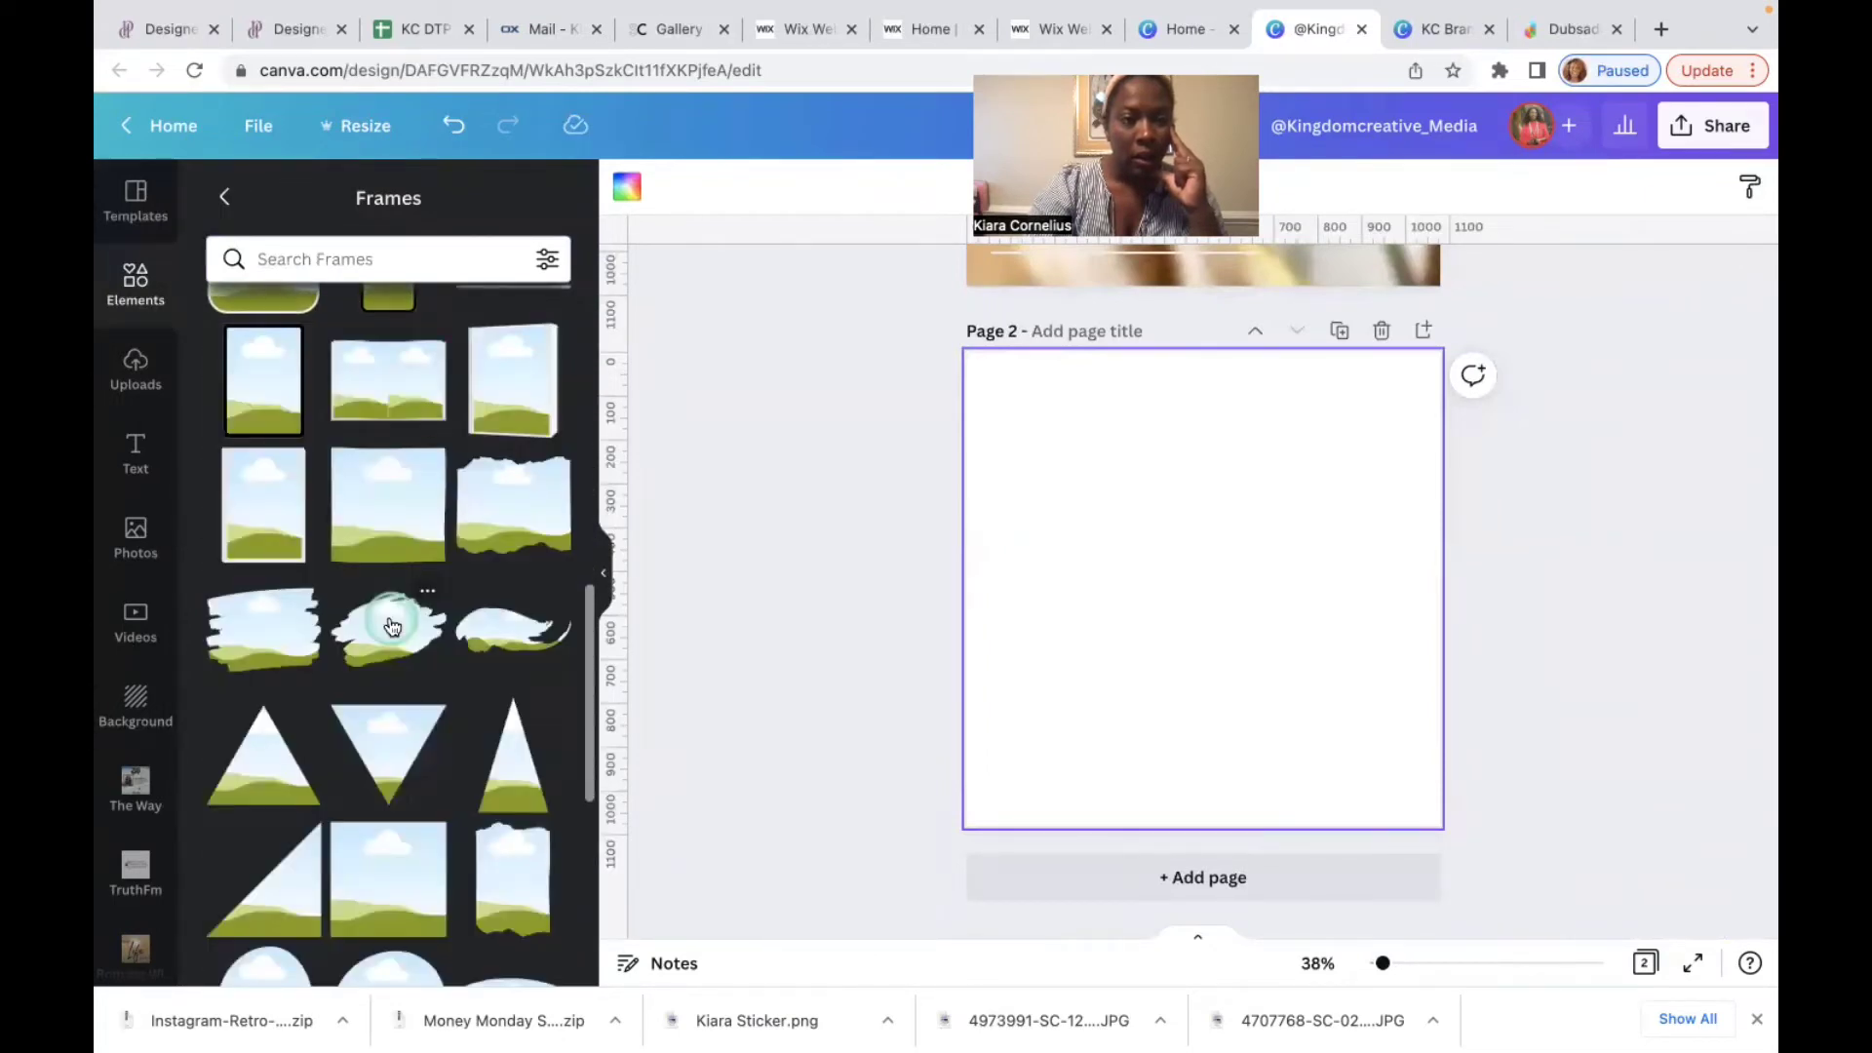
scroll(392, 625, down, 4)
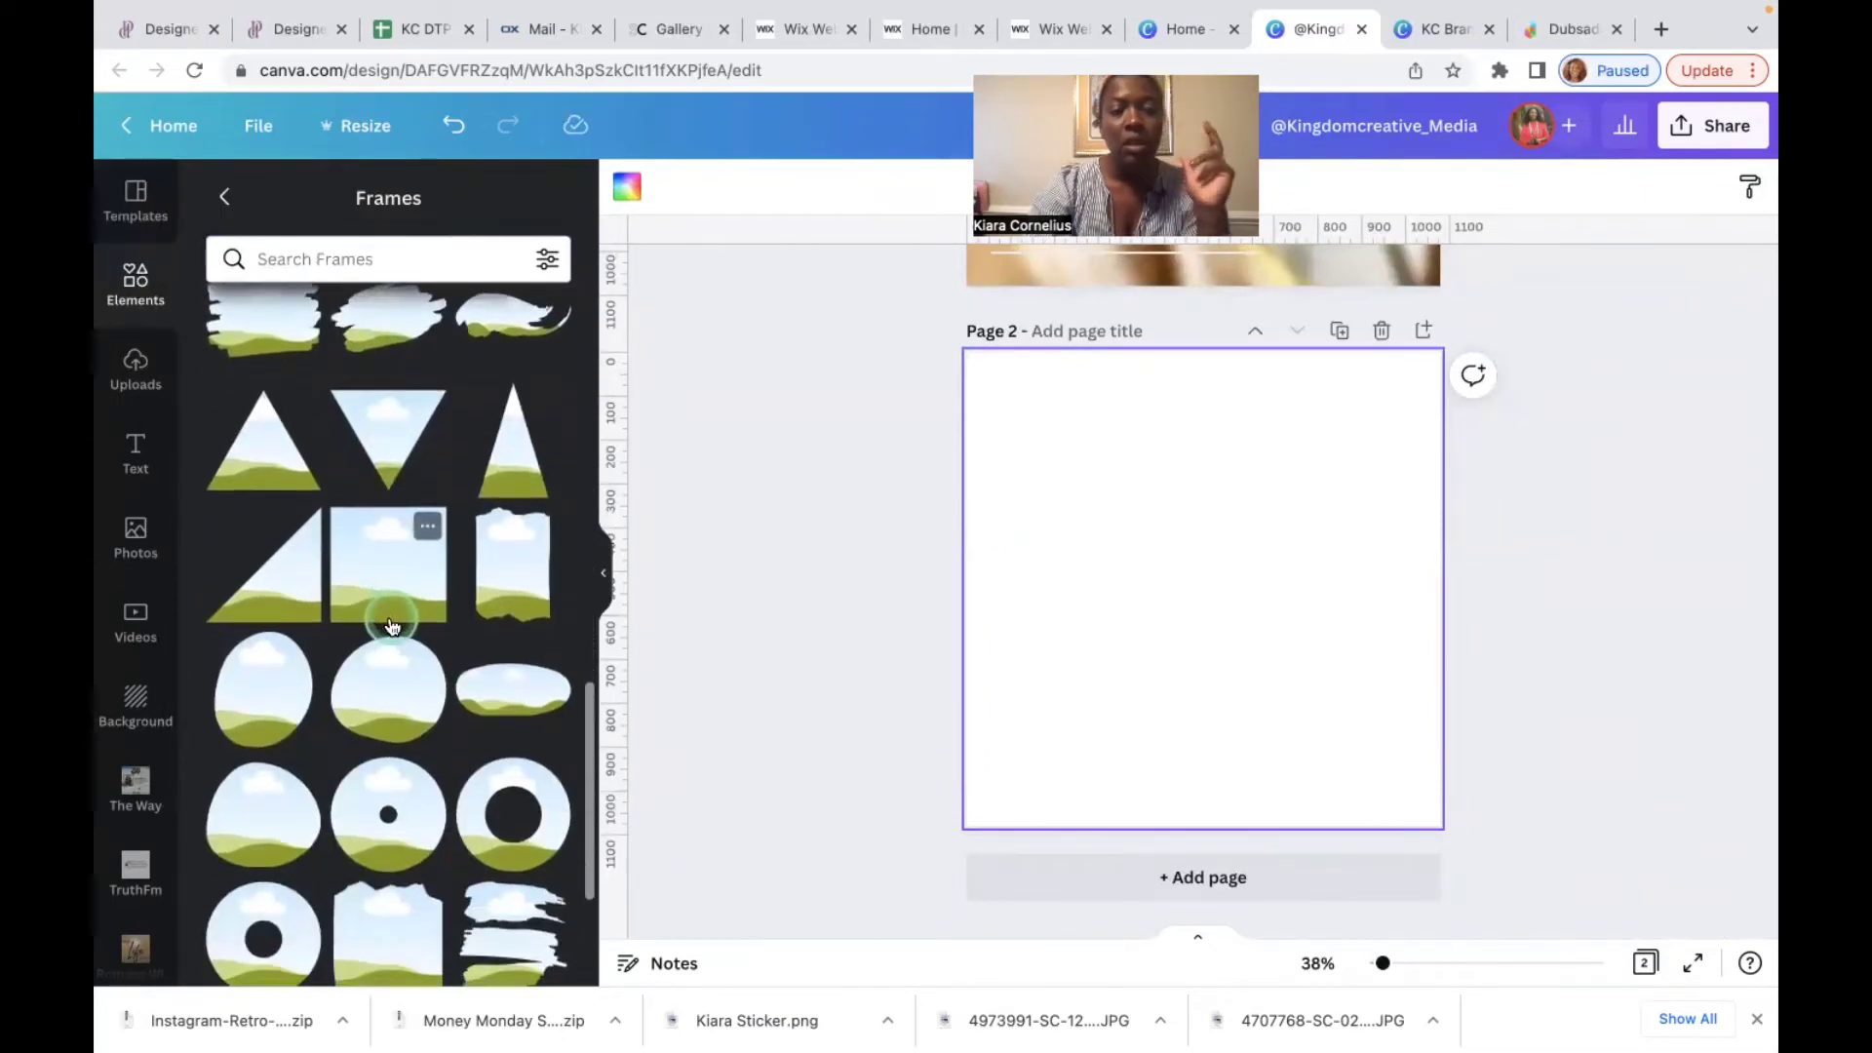
scroll(391, 625, down, 4)
scroll(391, 625, down, 4)
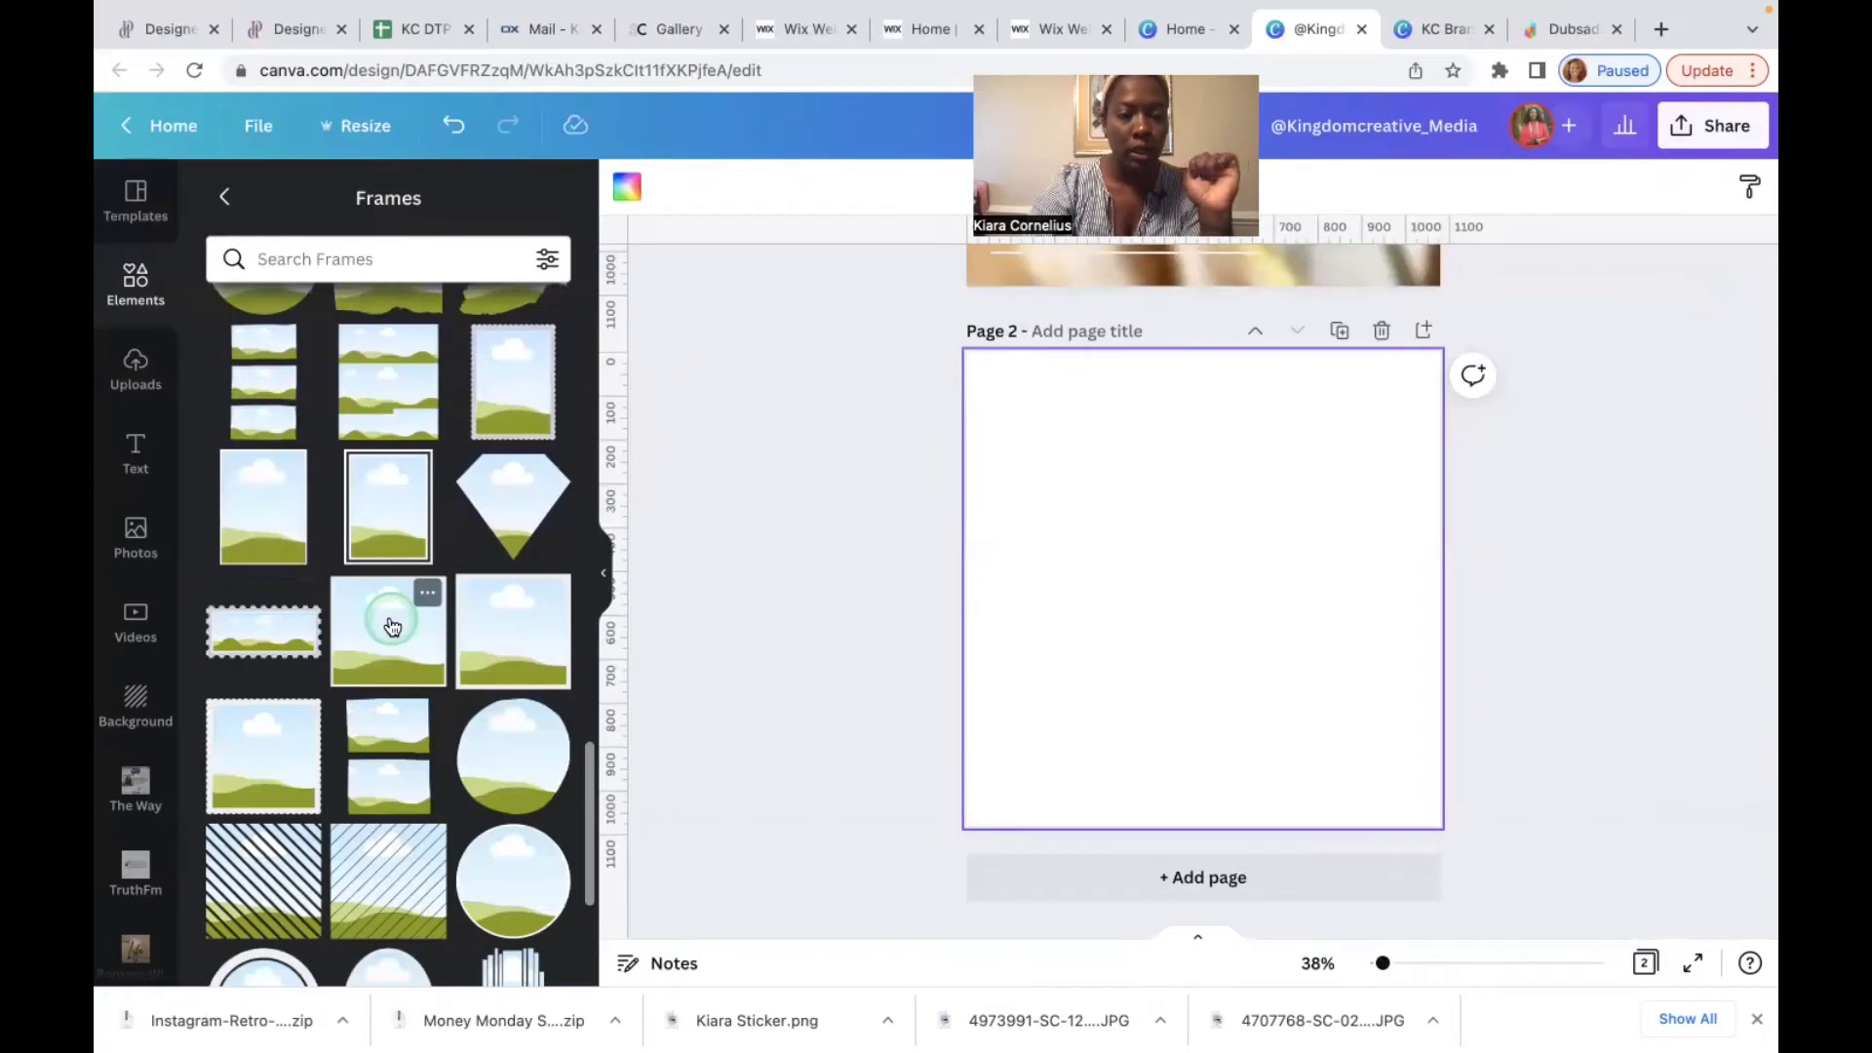
scroll(391, 625, down, 5)
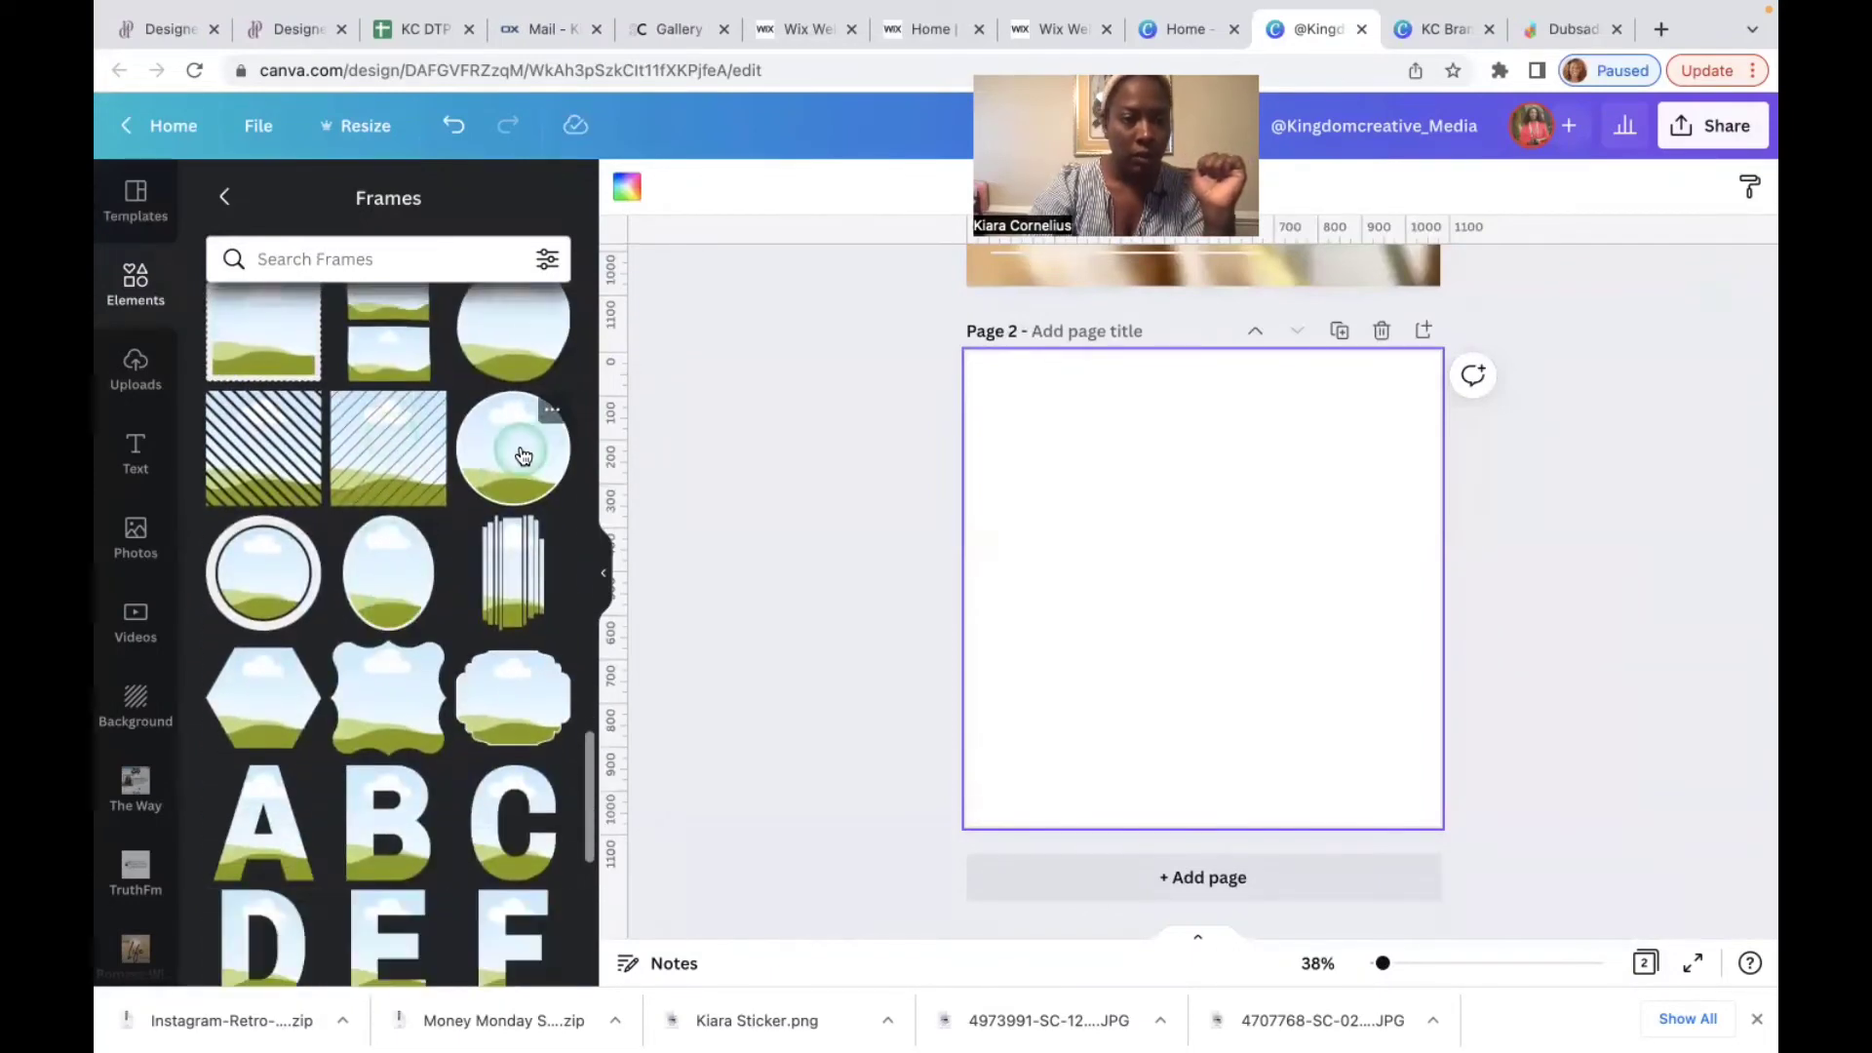
scroll(407, 553, up, 15)
Step: Search frames for 'circle', add a circle frame and shrink it small
click(387, 261)
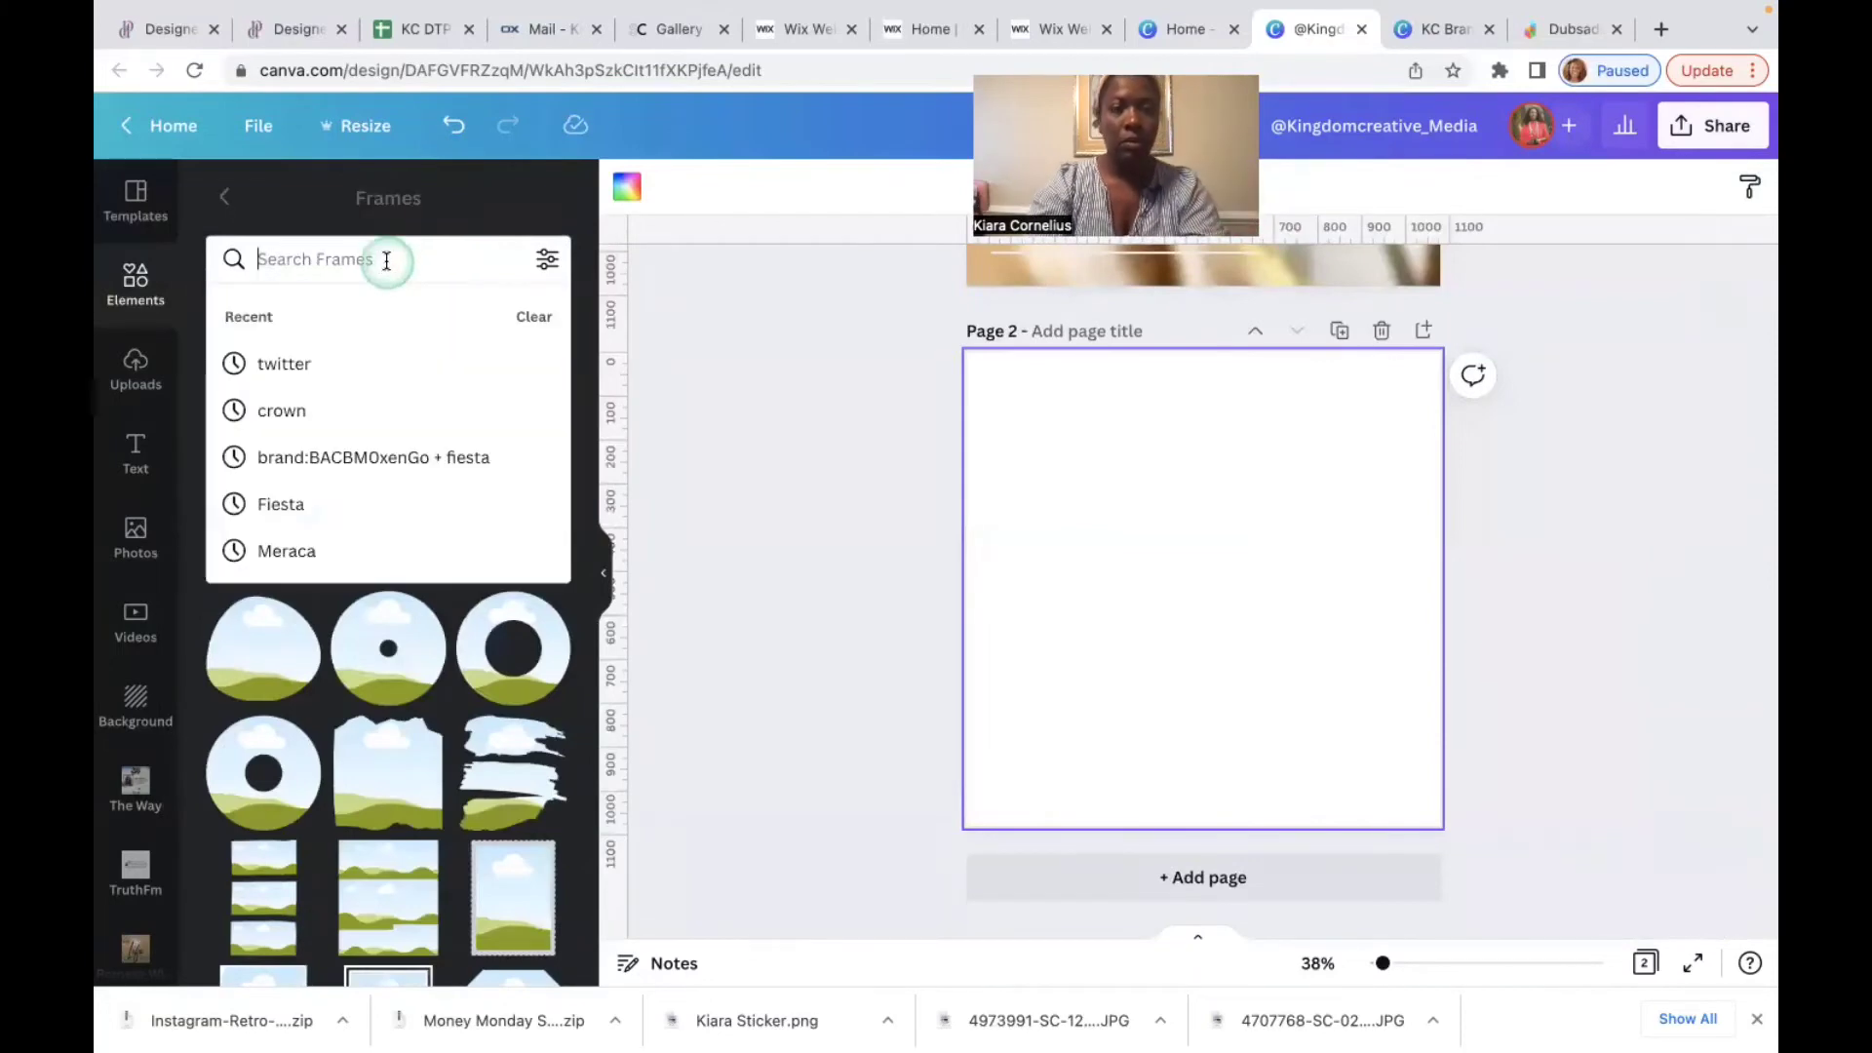
text(cir)
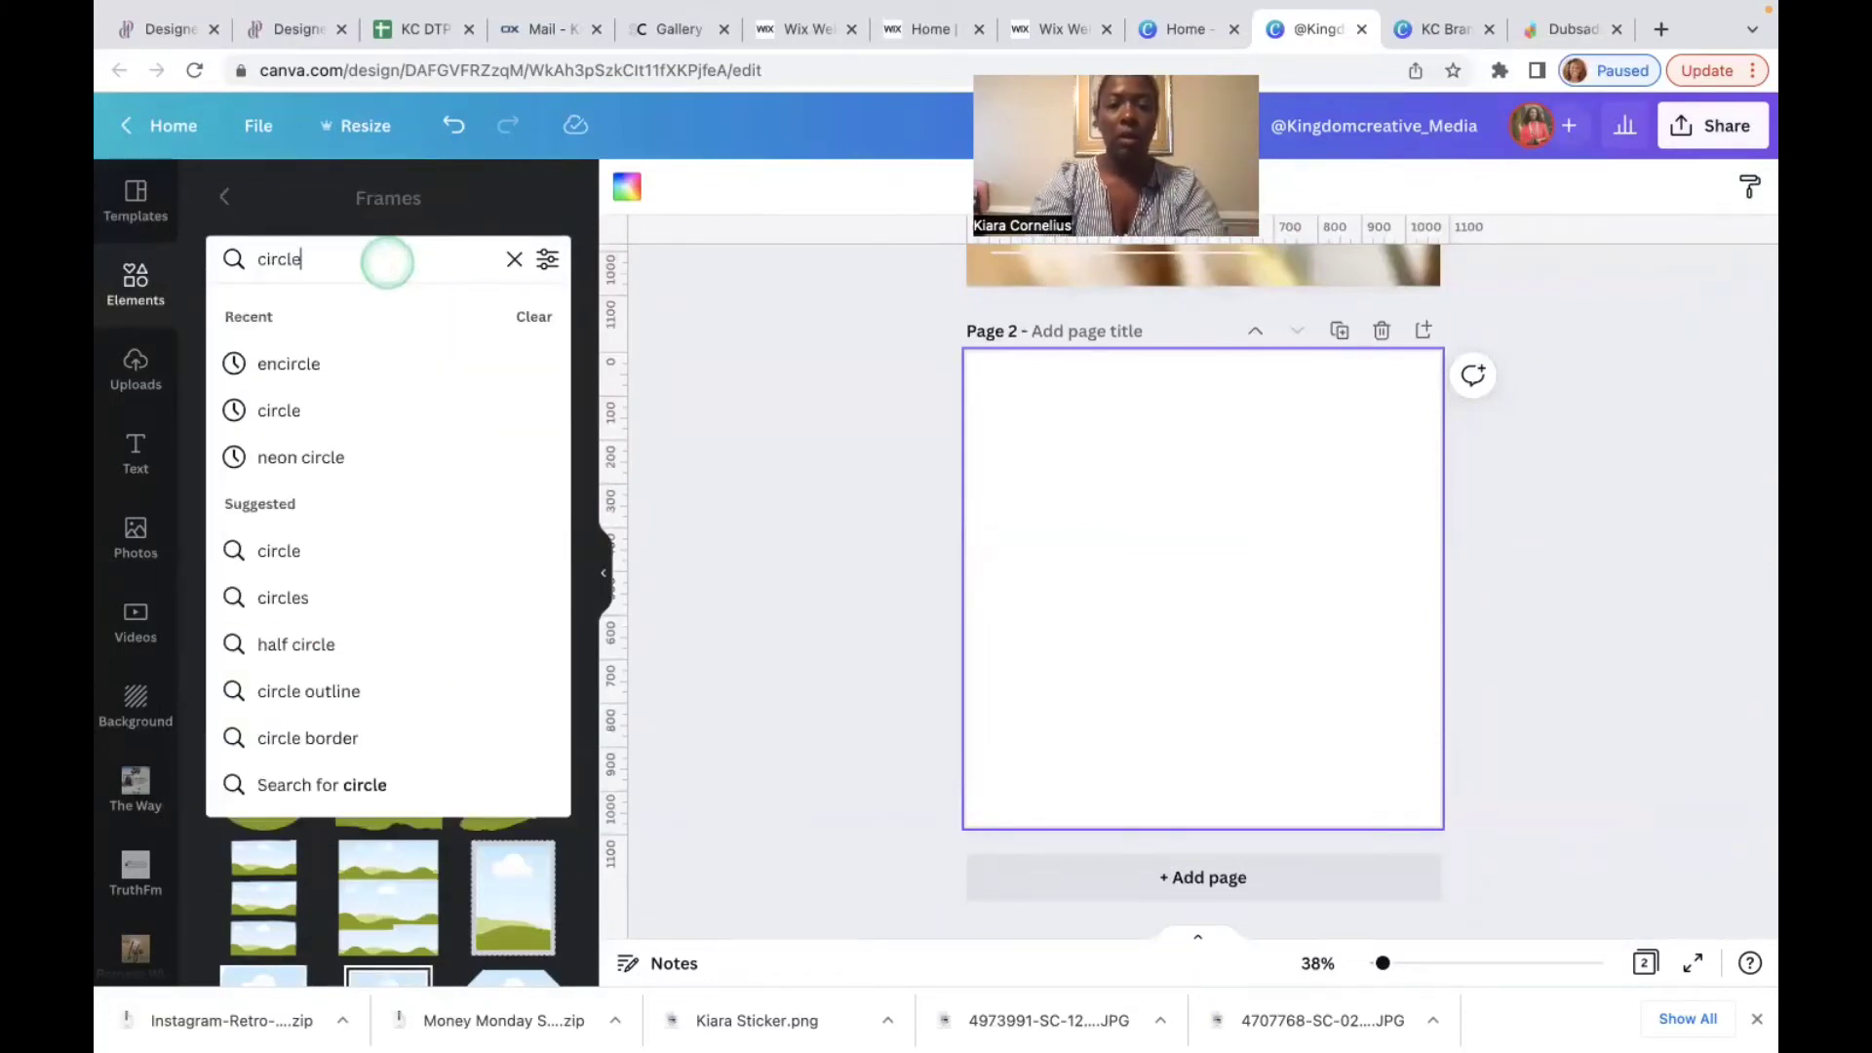
text(cle)
key(Return)
click(264, 378)
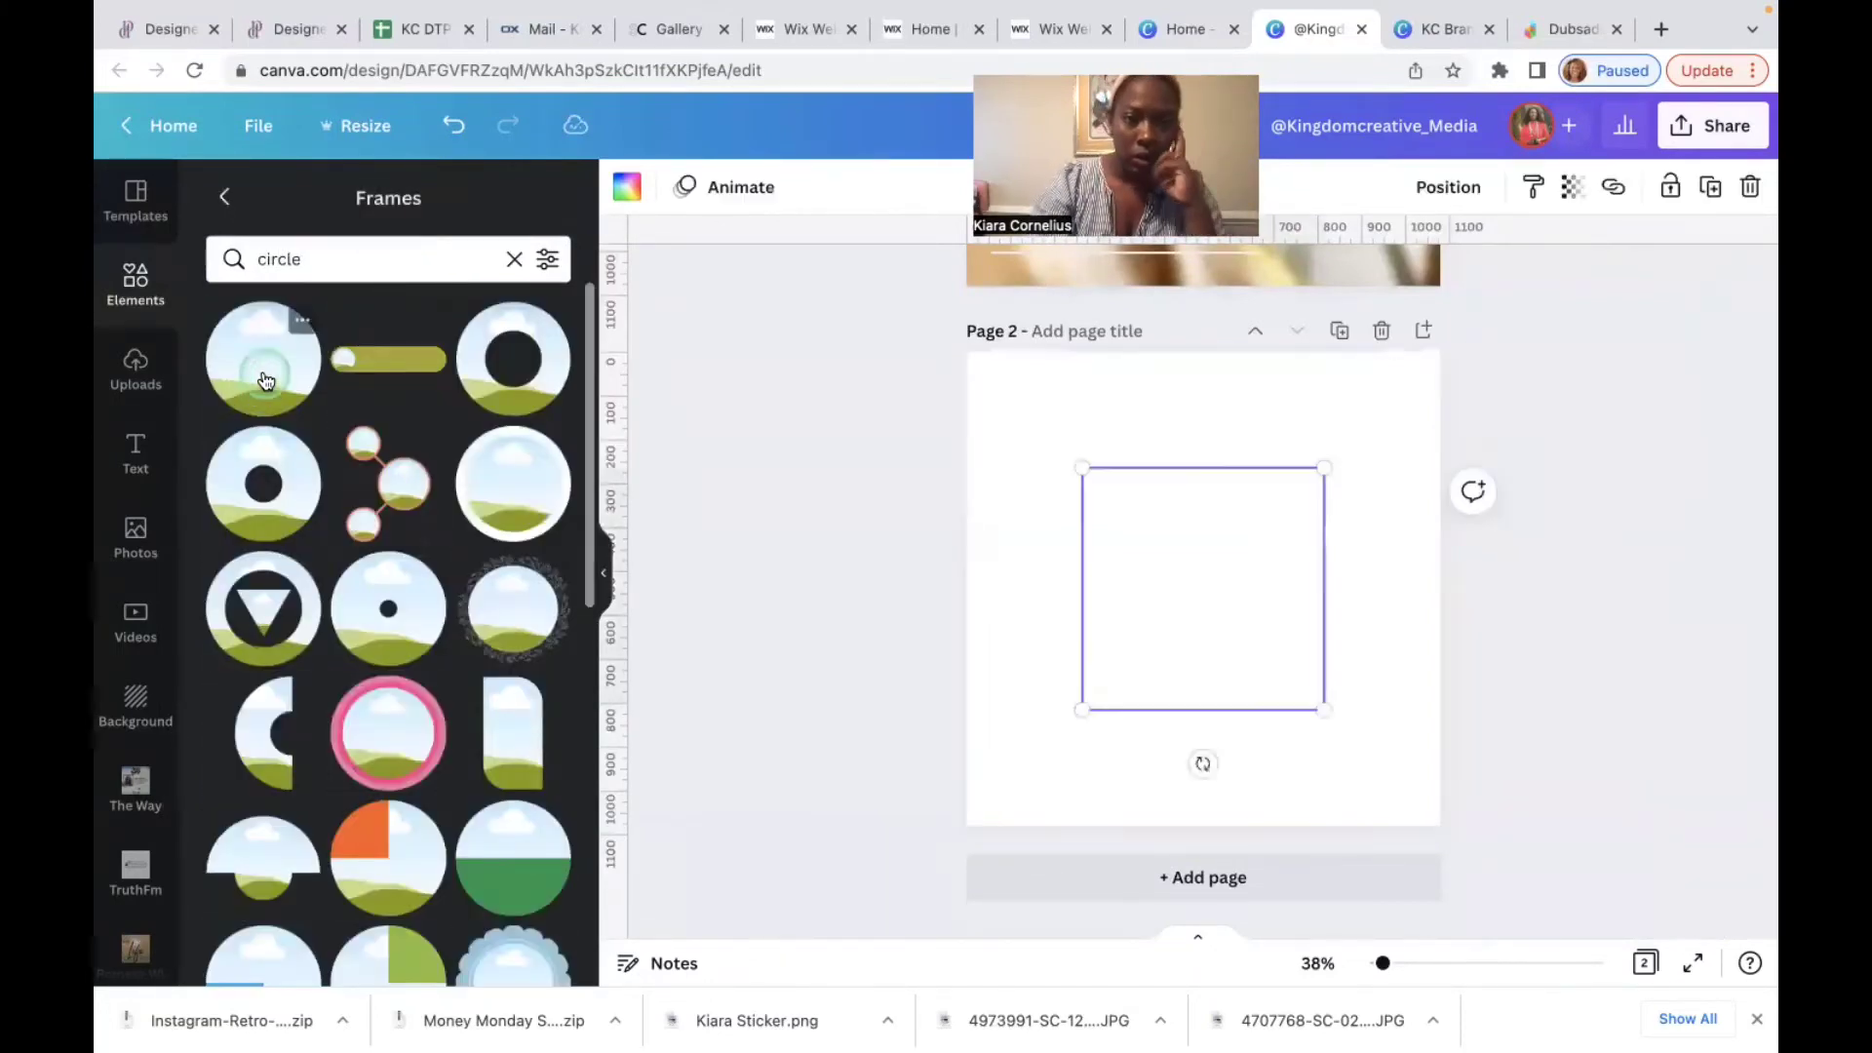
click(1296, 487)
drag(1320, 468, 1085, 541)
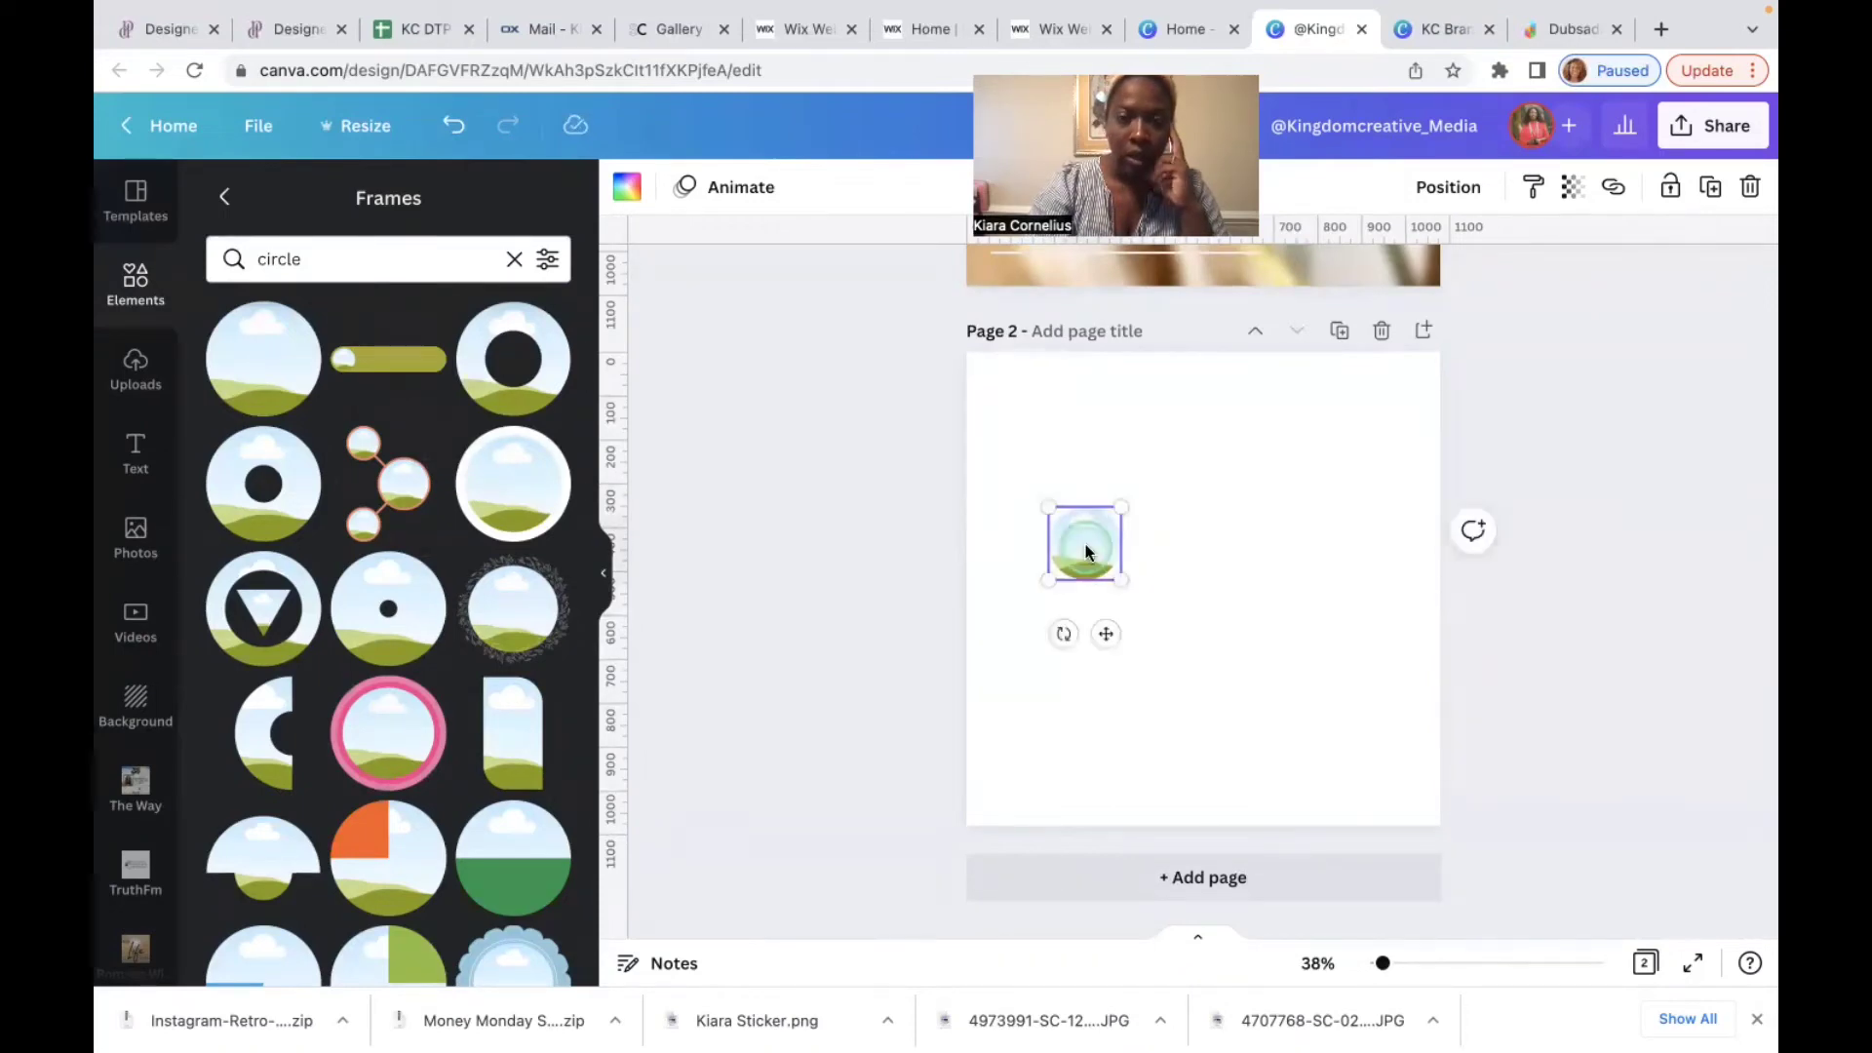
Step: Add a square shape to page 2 from the elements panel
click(513, 259)
click(130, 304)
click(362, 205)
click(250, 552)
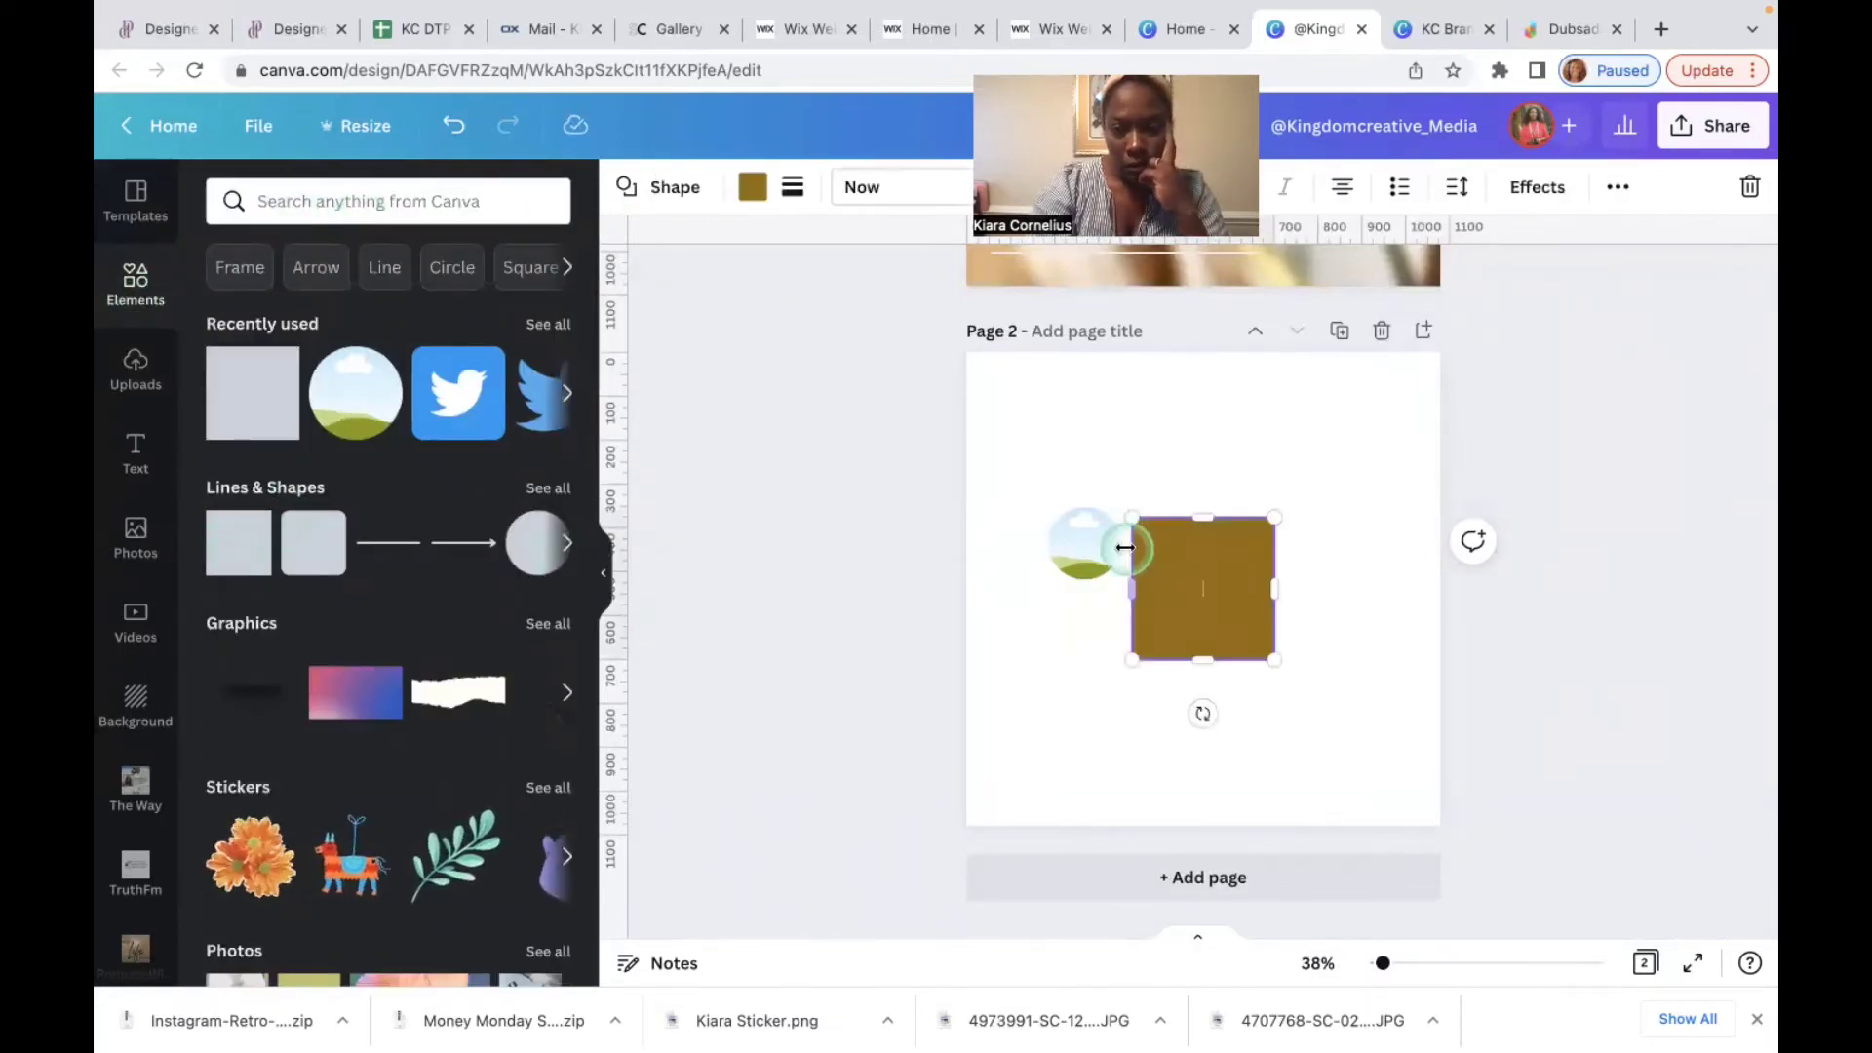
Step: Add a square to page 2, stretch it into a wide rectangle and centre it
click(1135, 585)
drag(1104, 587, 1040, 585)
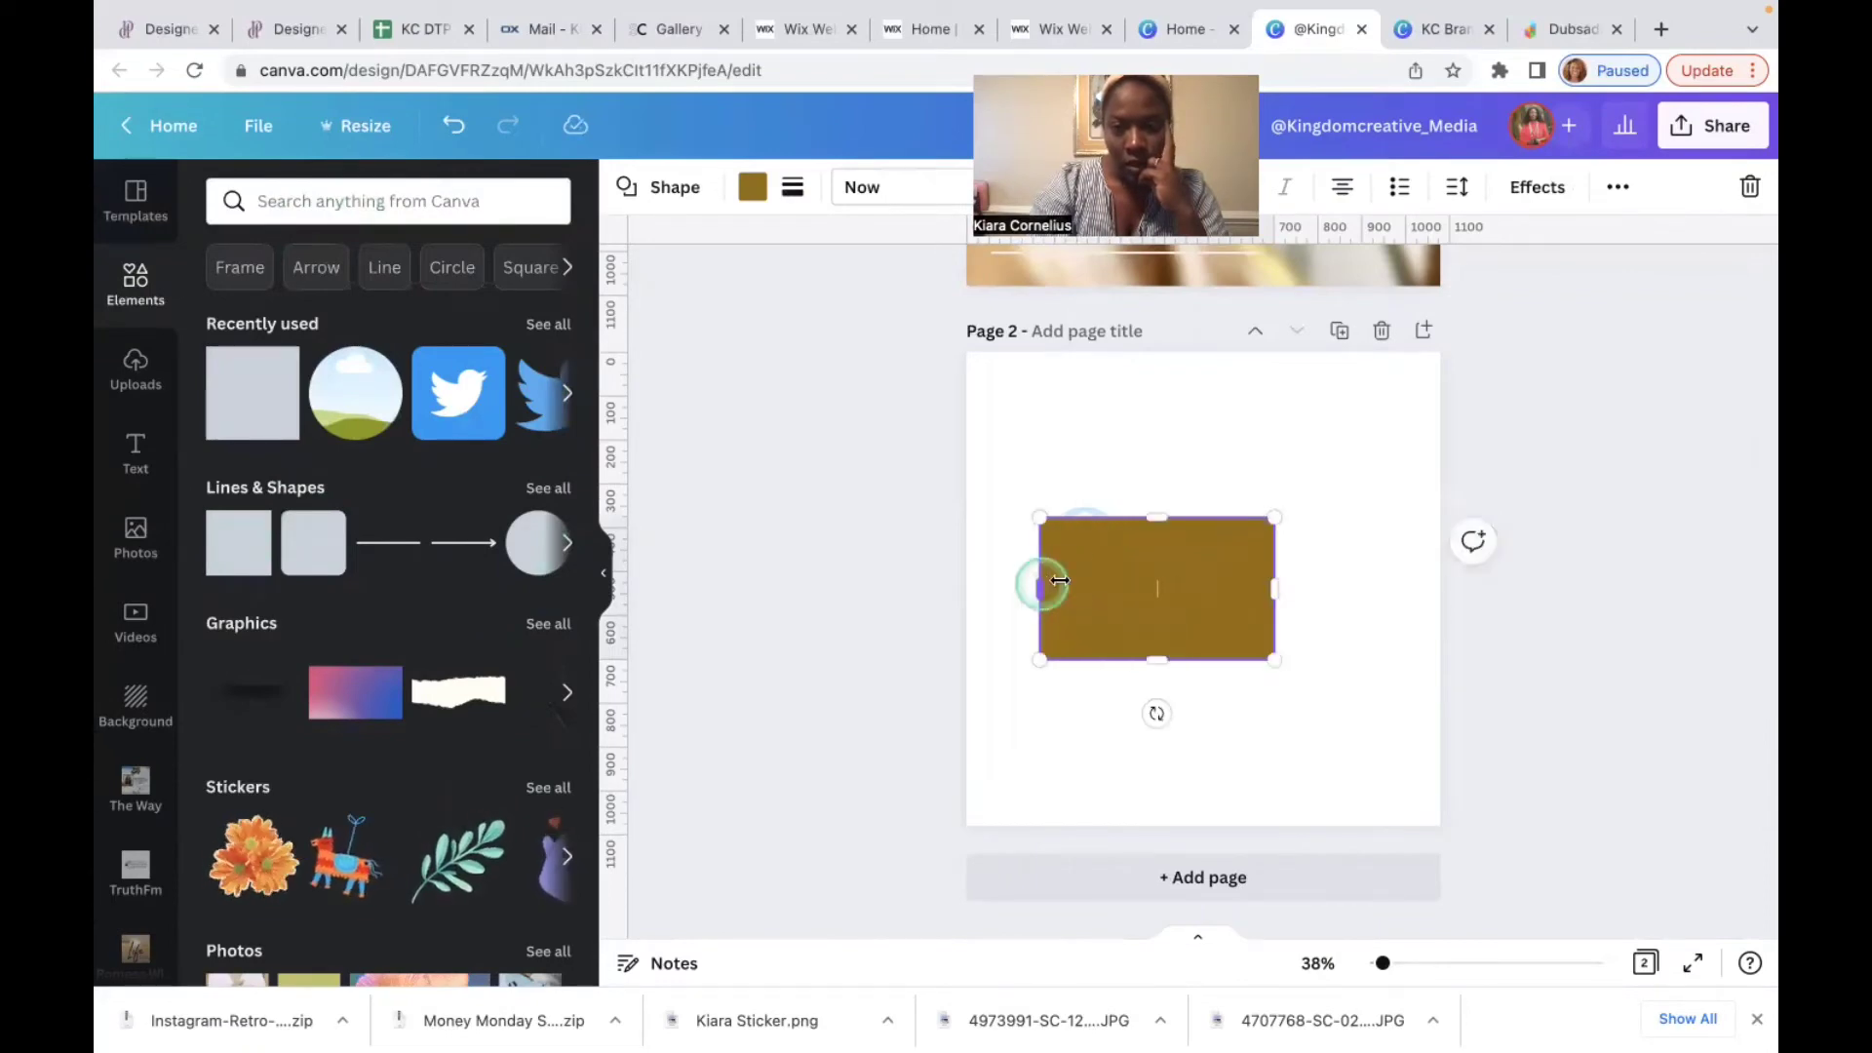
drag(1276, 587, 1370, 578)
drag(1201, 516, 1206, 478)
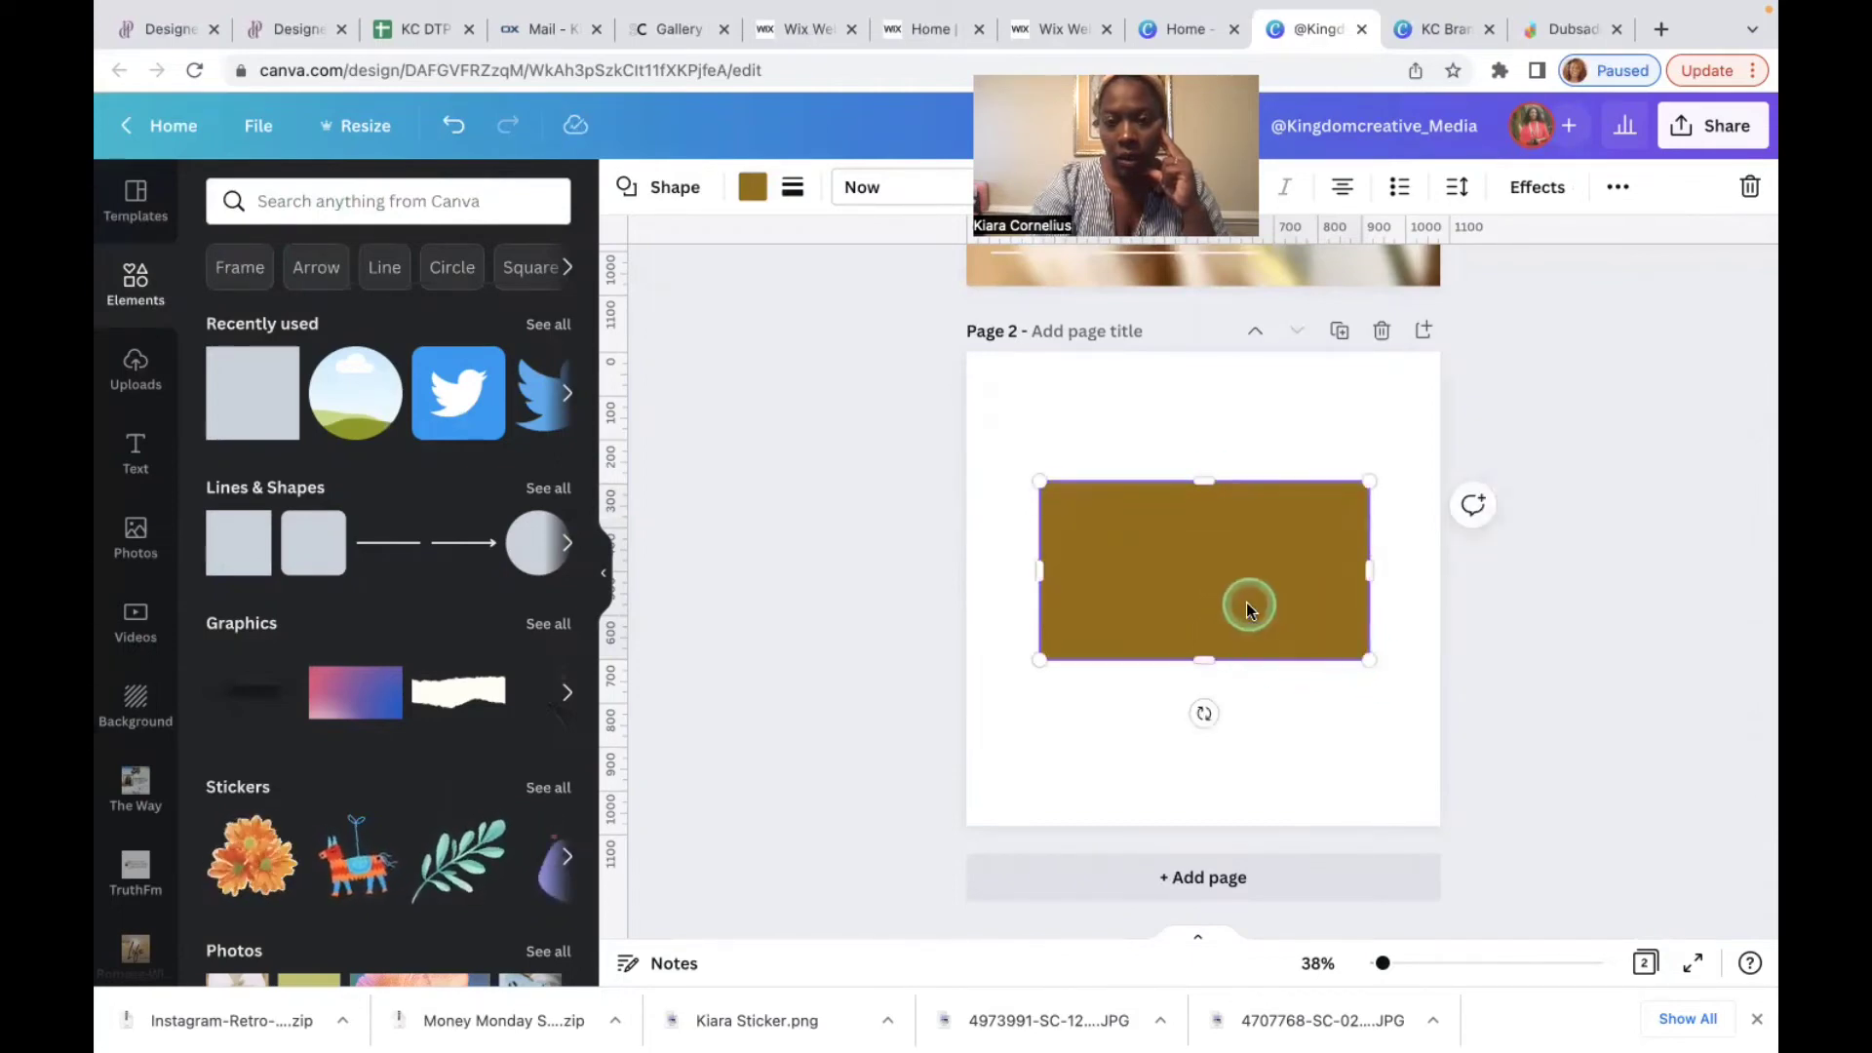
drag(1240, 607, 1247, 610)
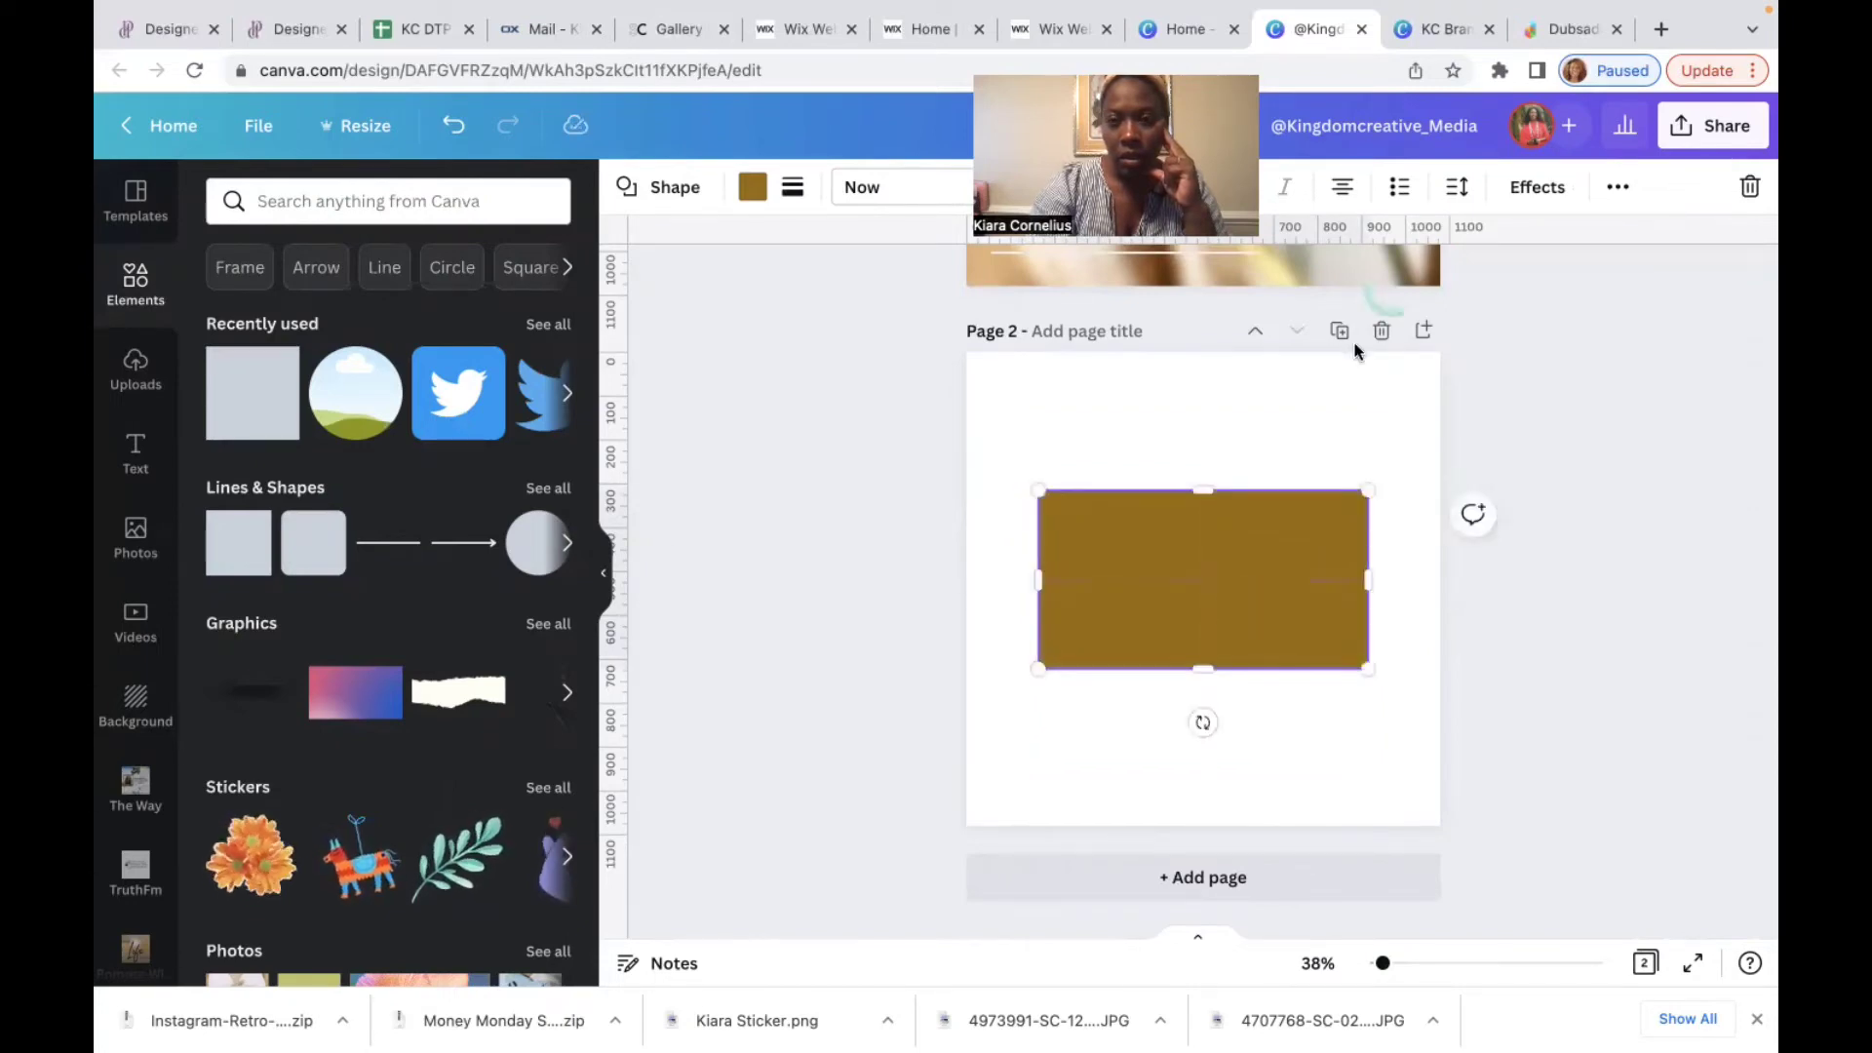
Step: Send the rectangle backward behind the round photo frame
click(1616, 190)
click(1344, 243)
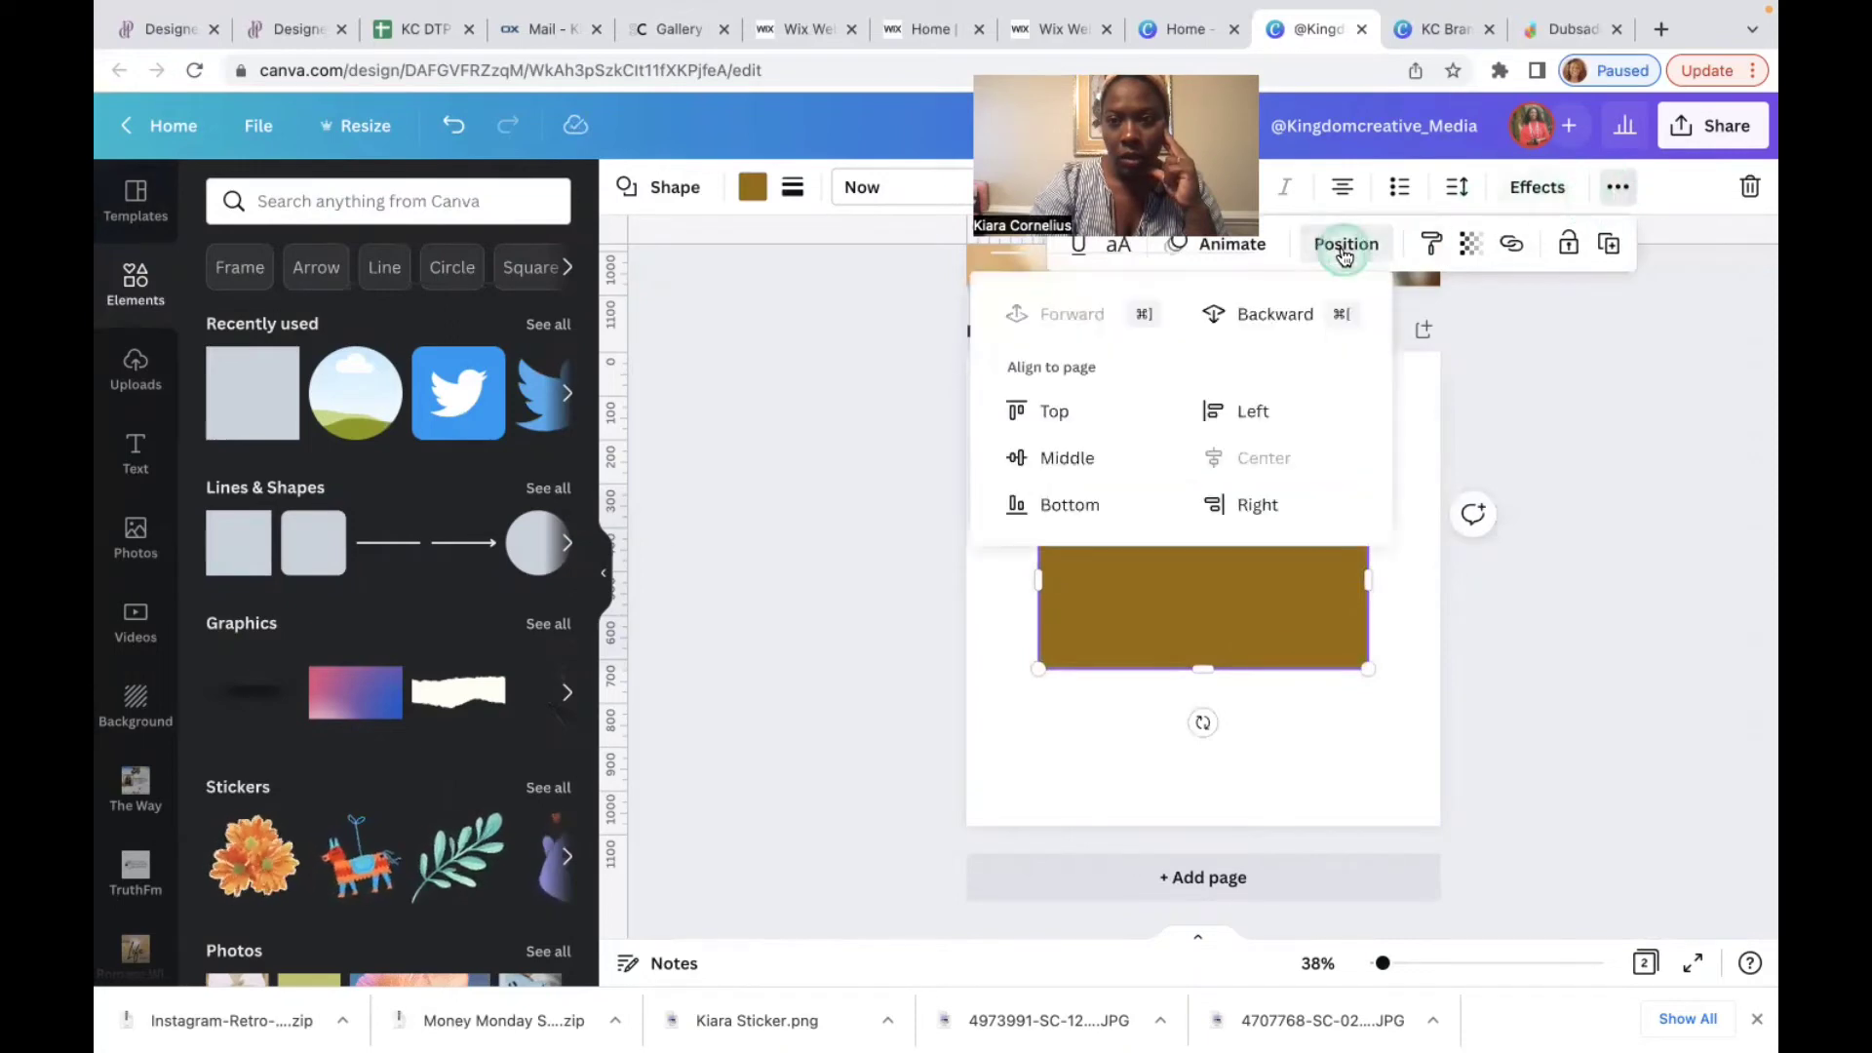
click(1287, 315)
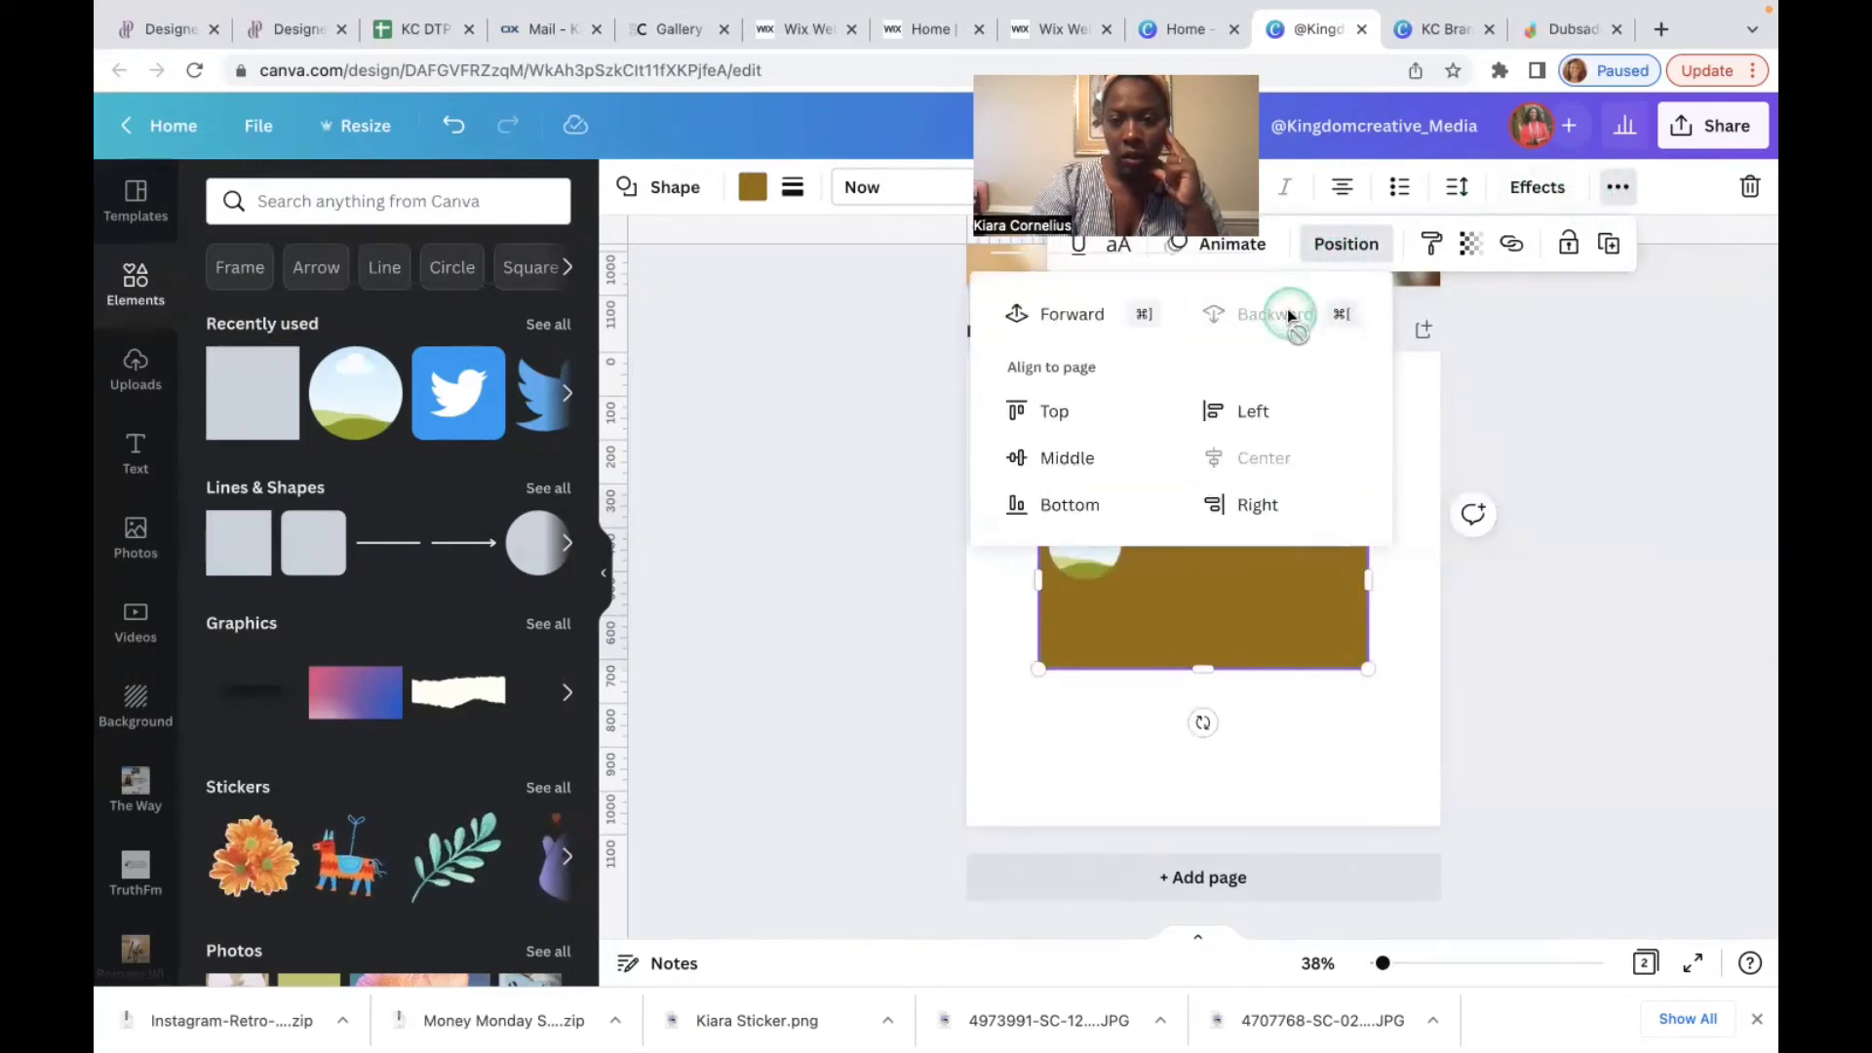
click(1331, 746)
Step: Set page 2's background colour to pale pink #F8E6E6
click(1330, 610)
click(1279, 427)
click(627, 187)
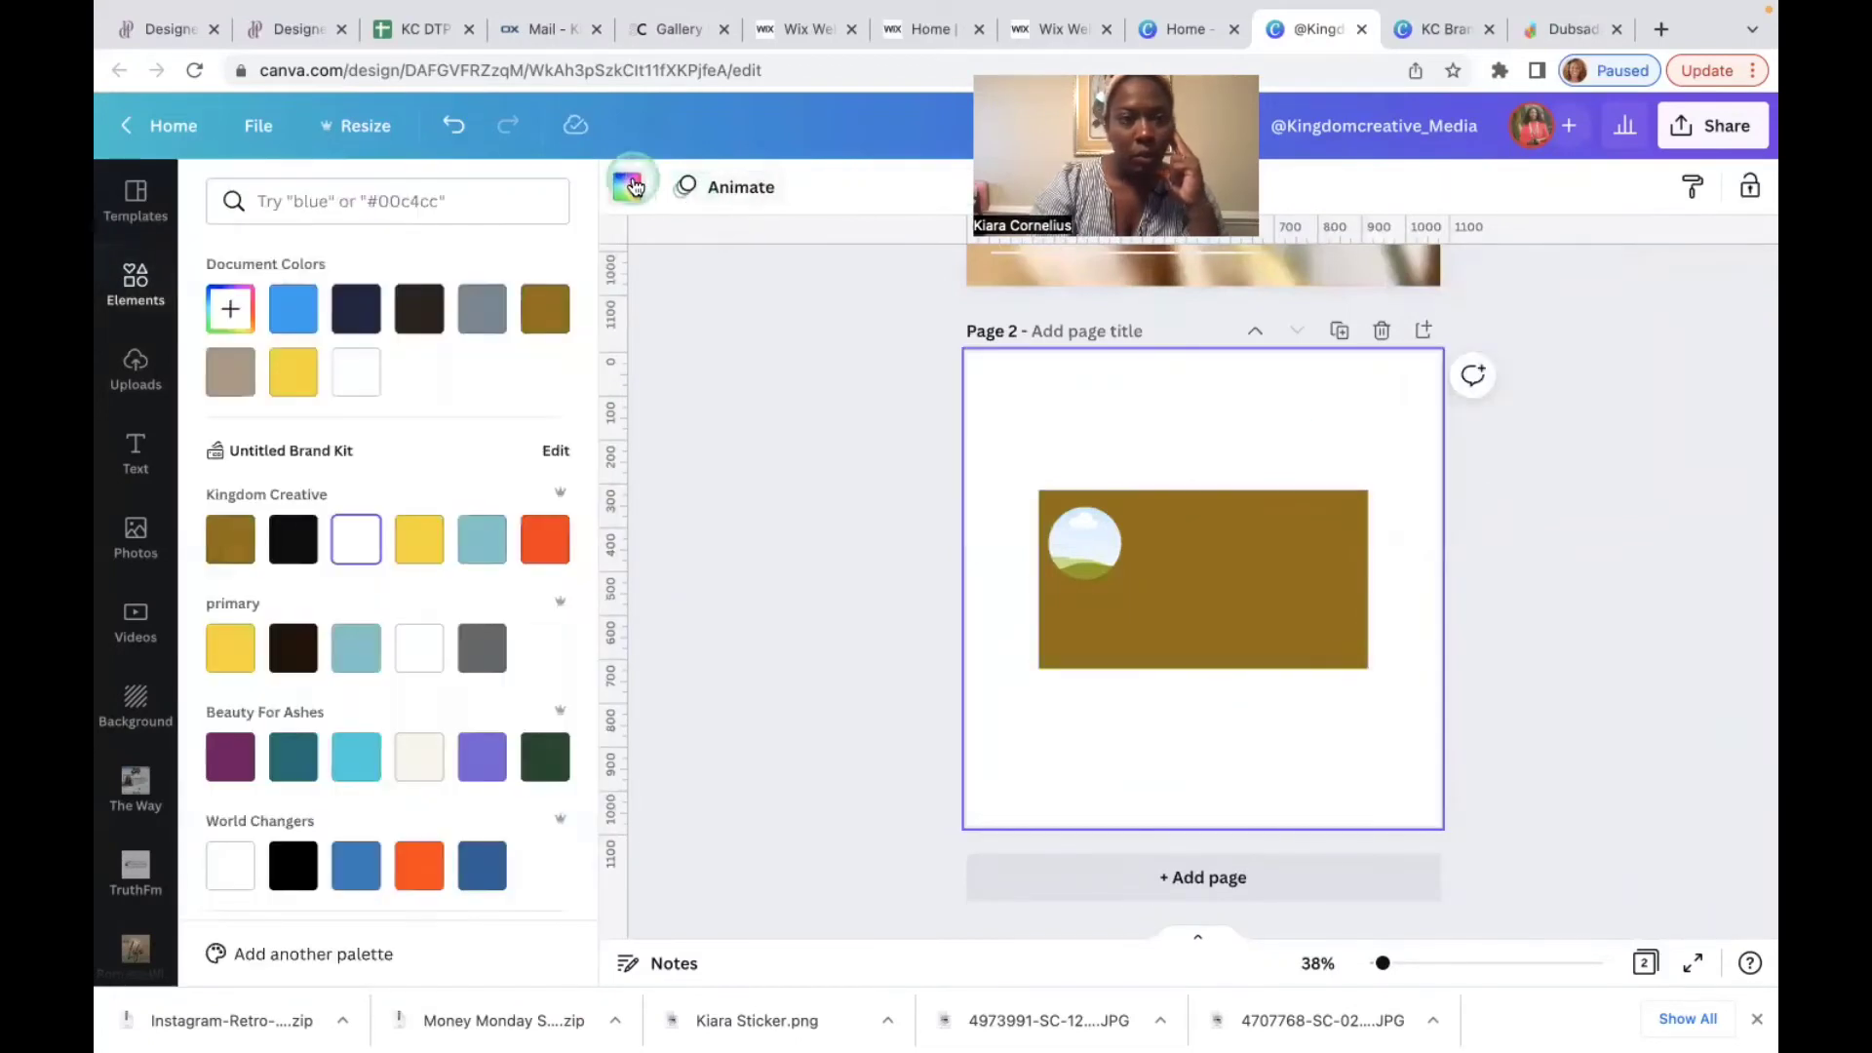
click(235, 310)
click(251, 374)
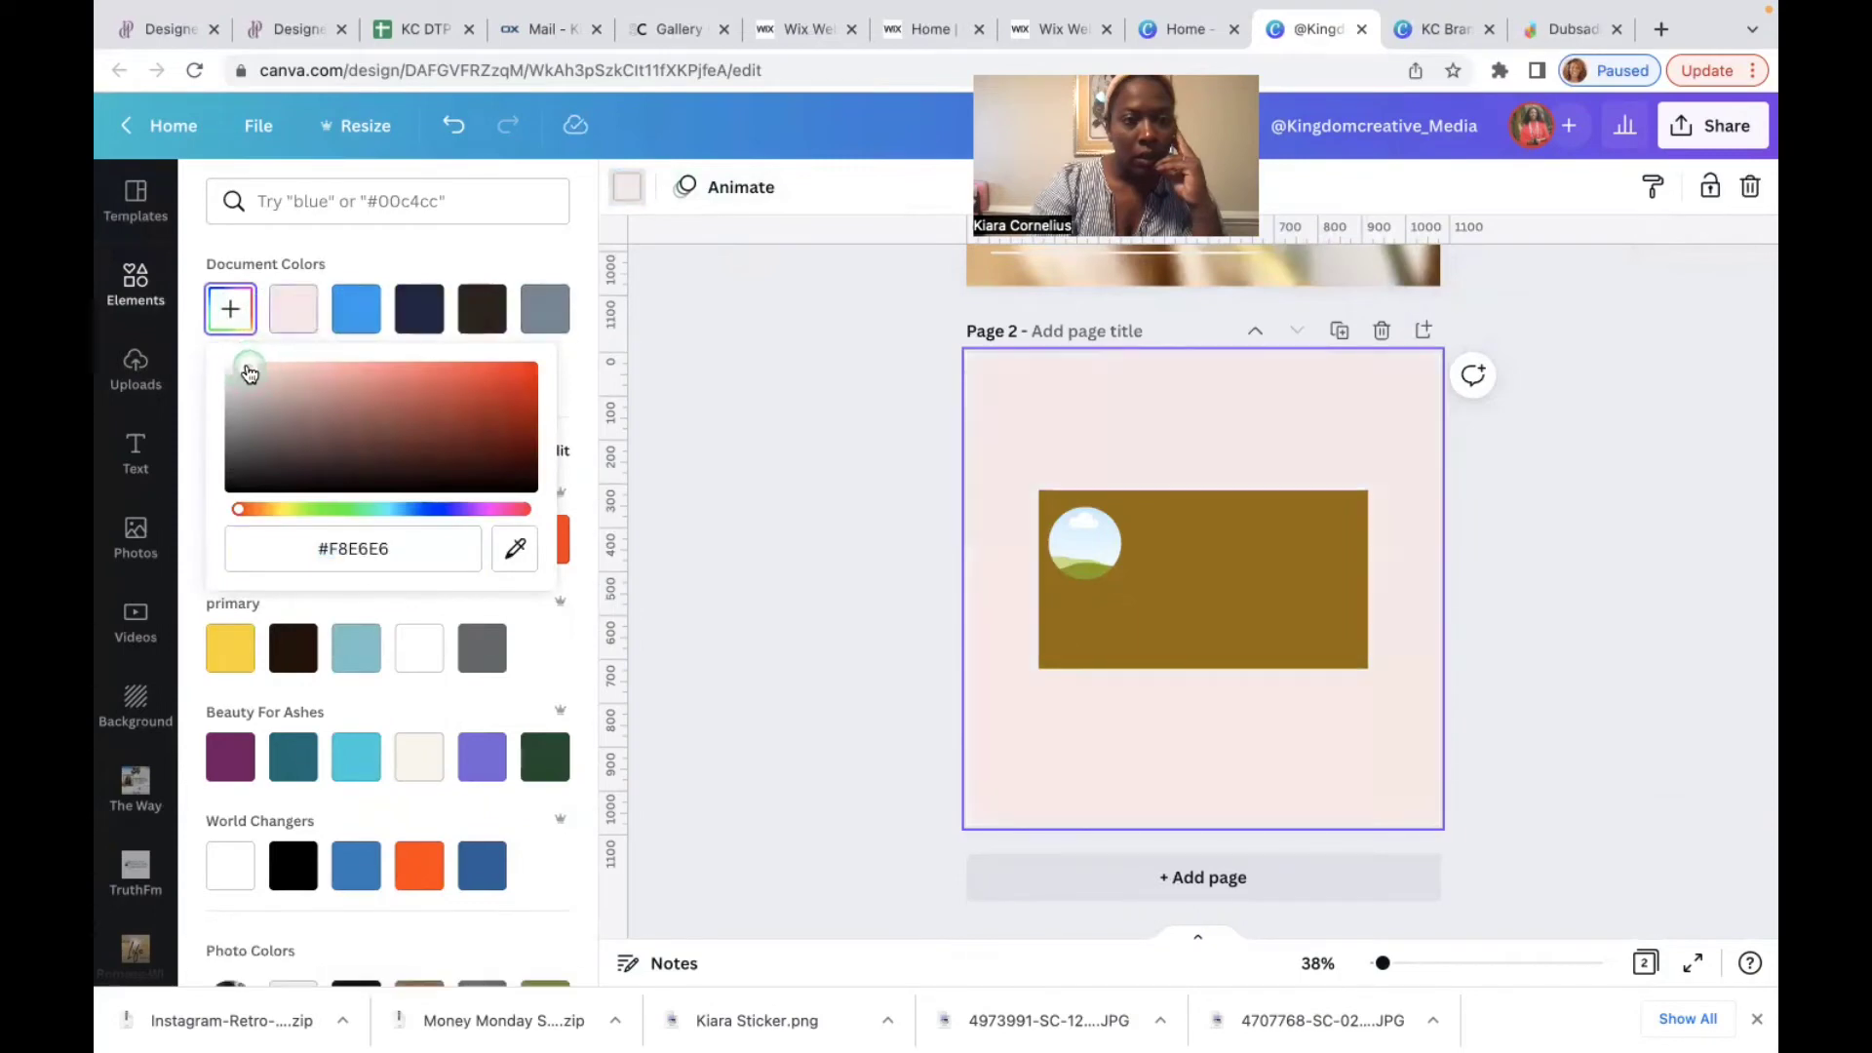
Step: Change the brown rectangle's colour to white
click(1280, 606)
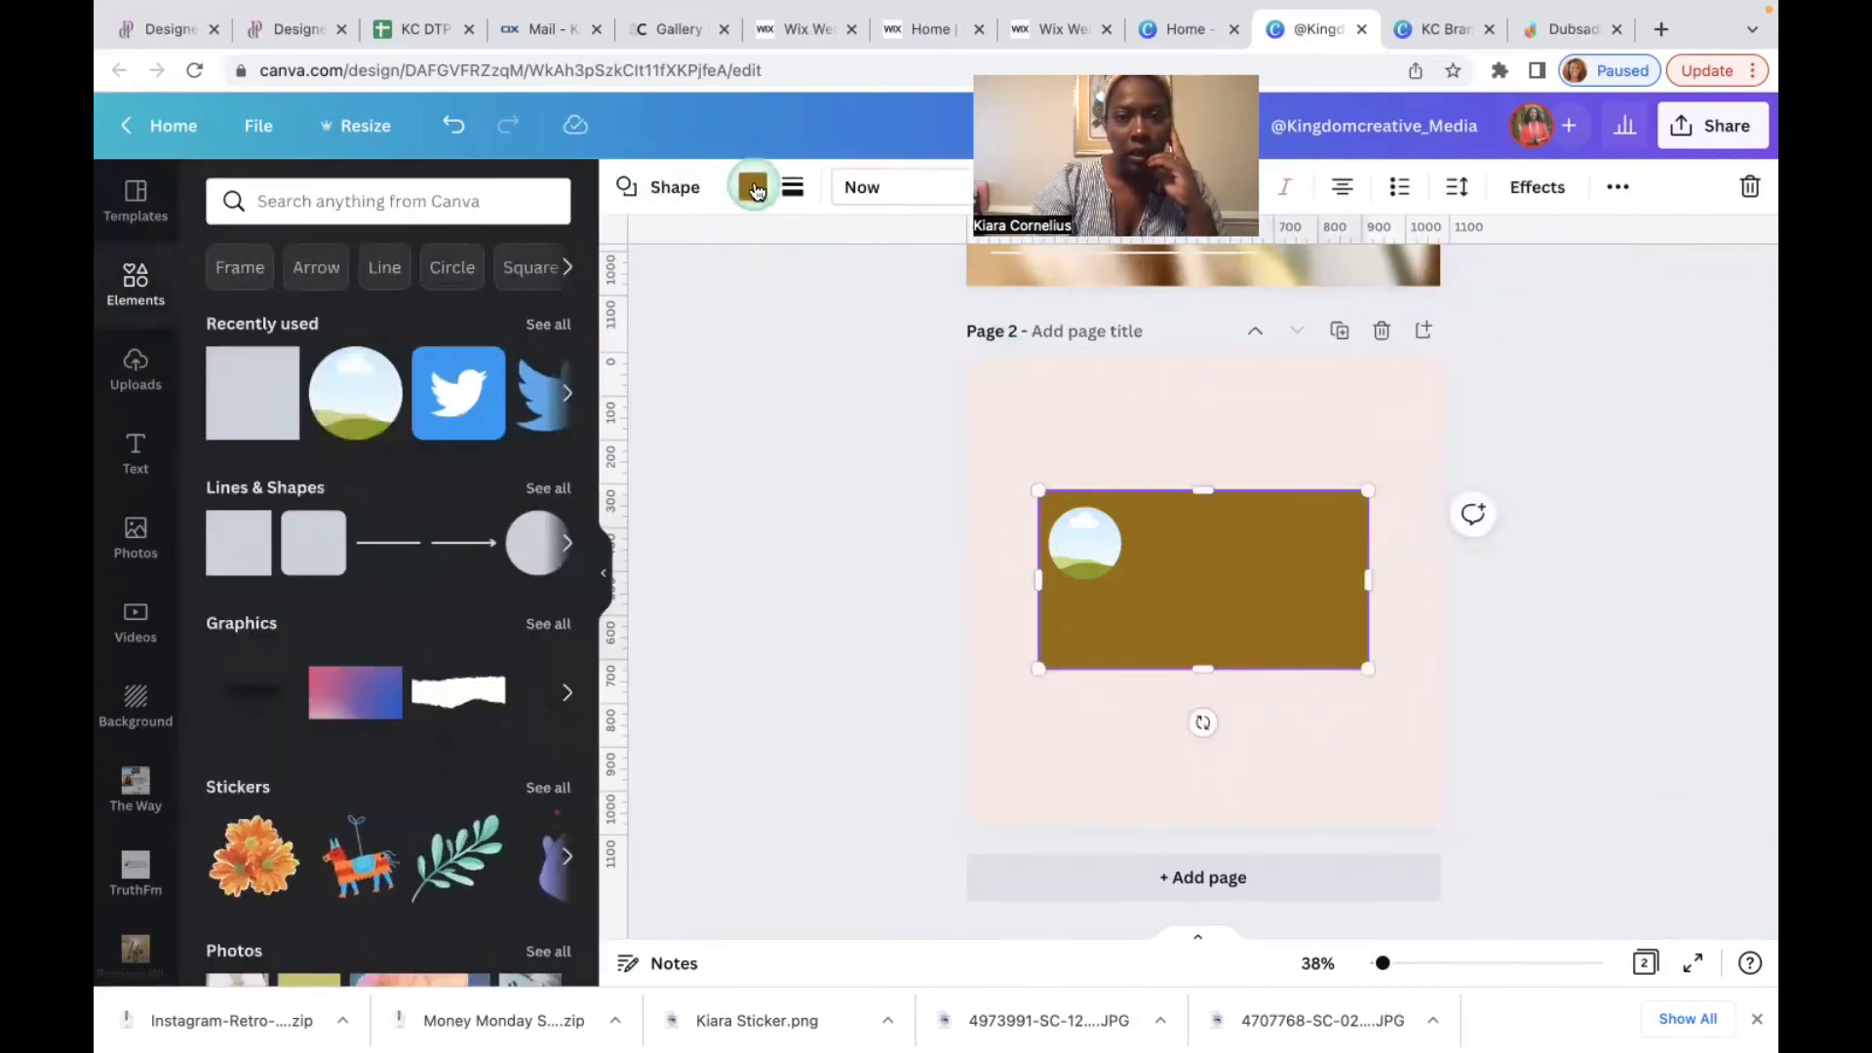
click(752, 187)
click(356, 539)
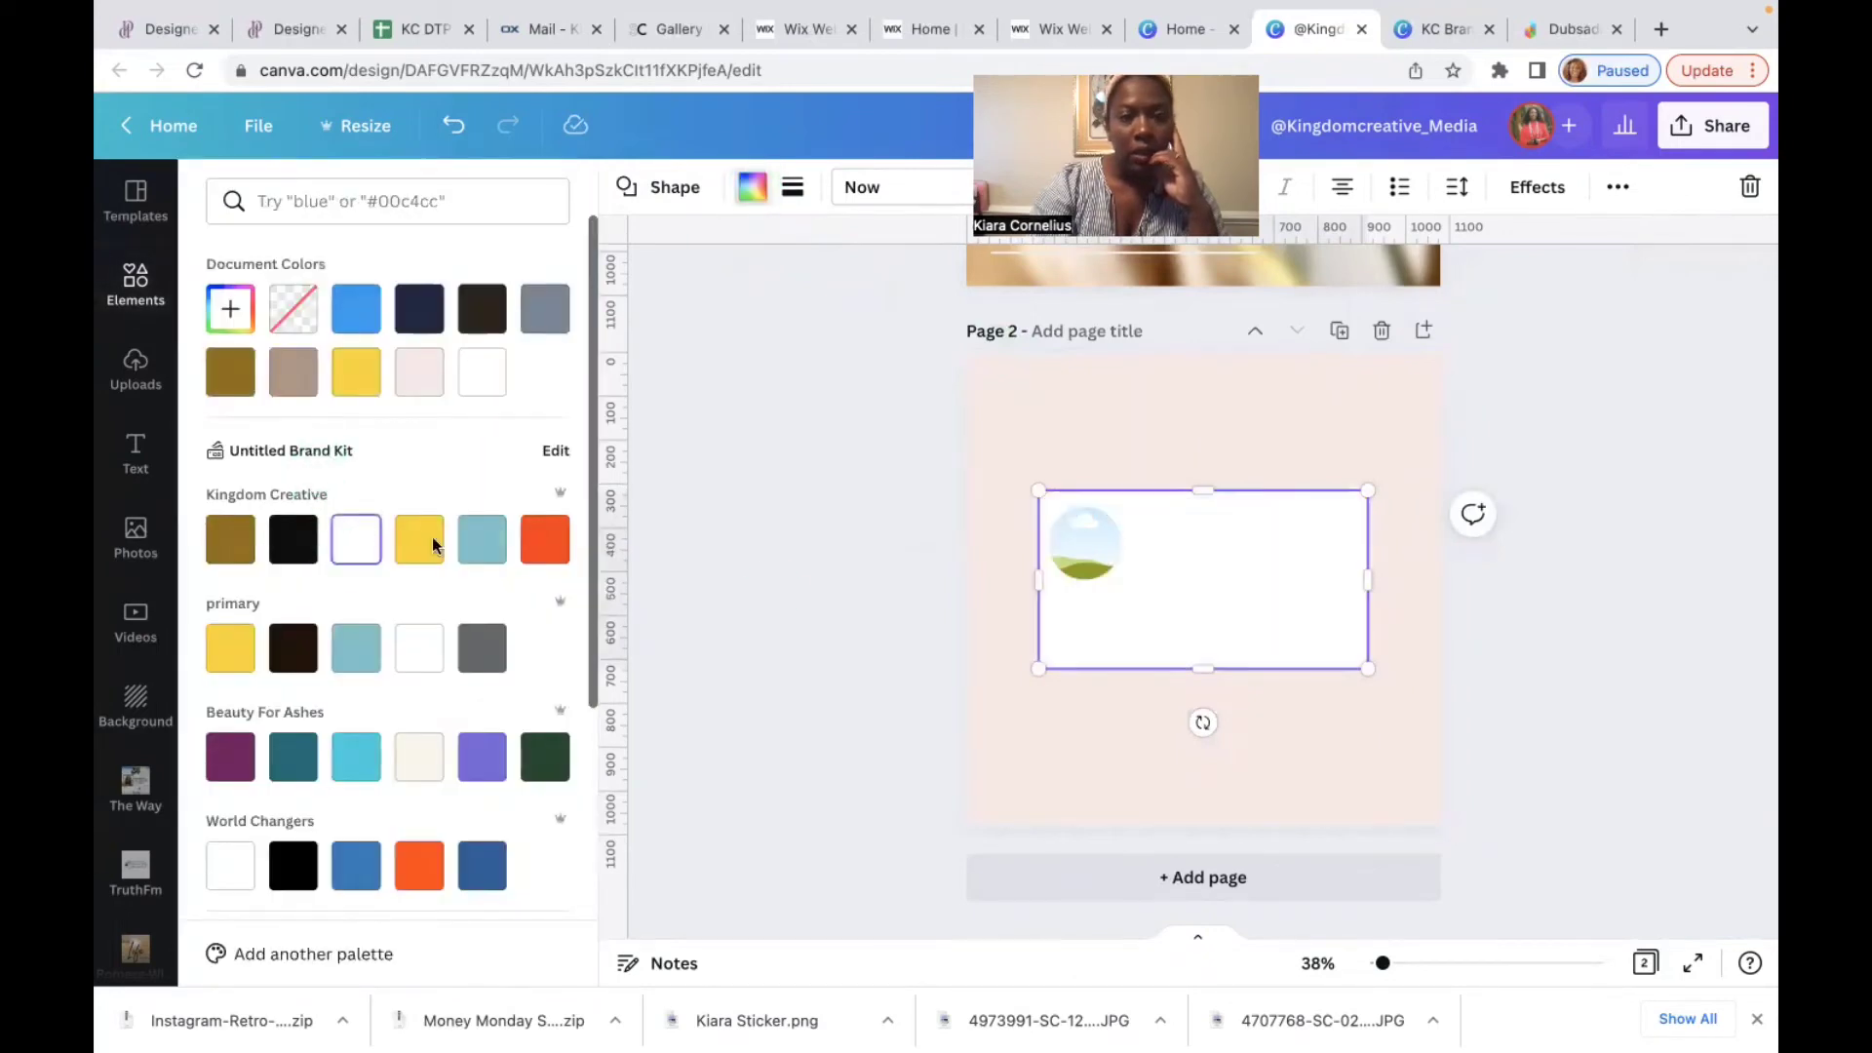
click(1178, 640)
click(1215, 624)
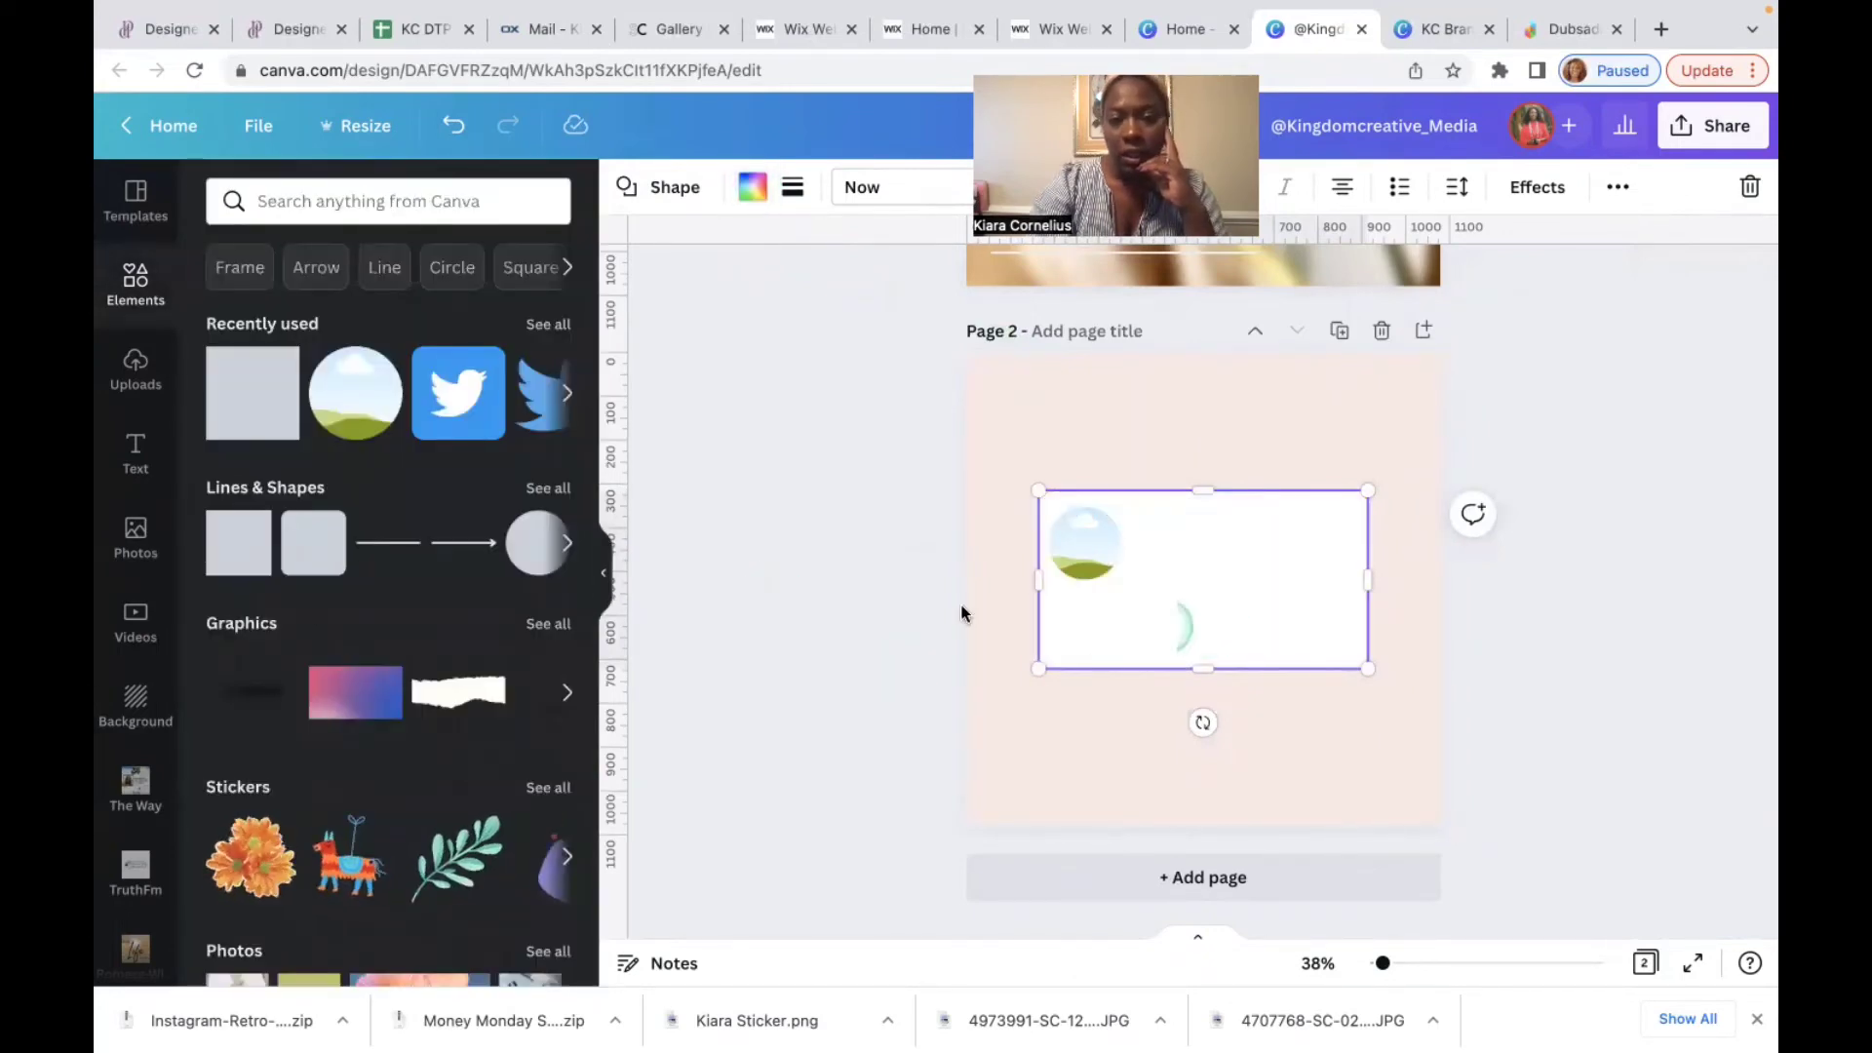
click(149, 351)
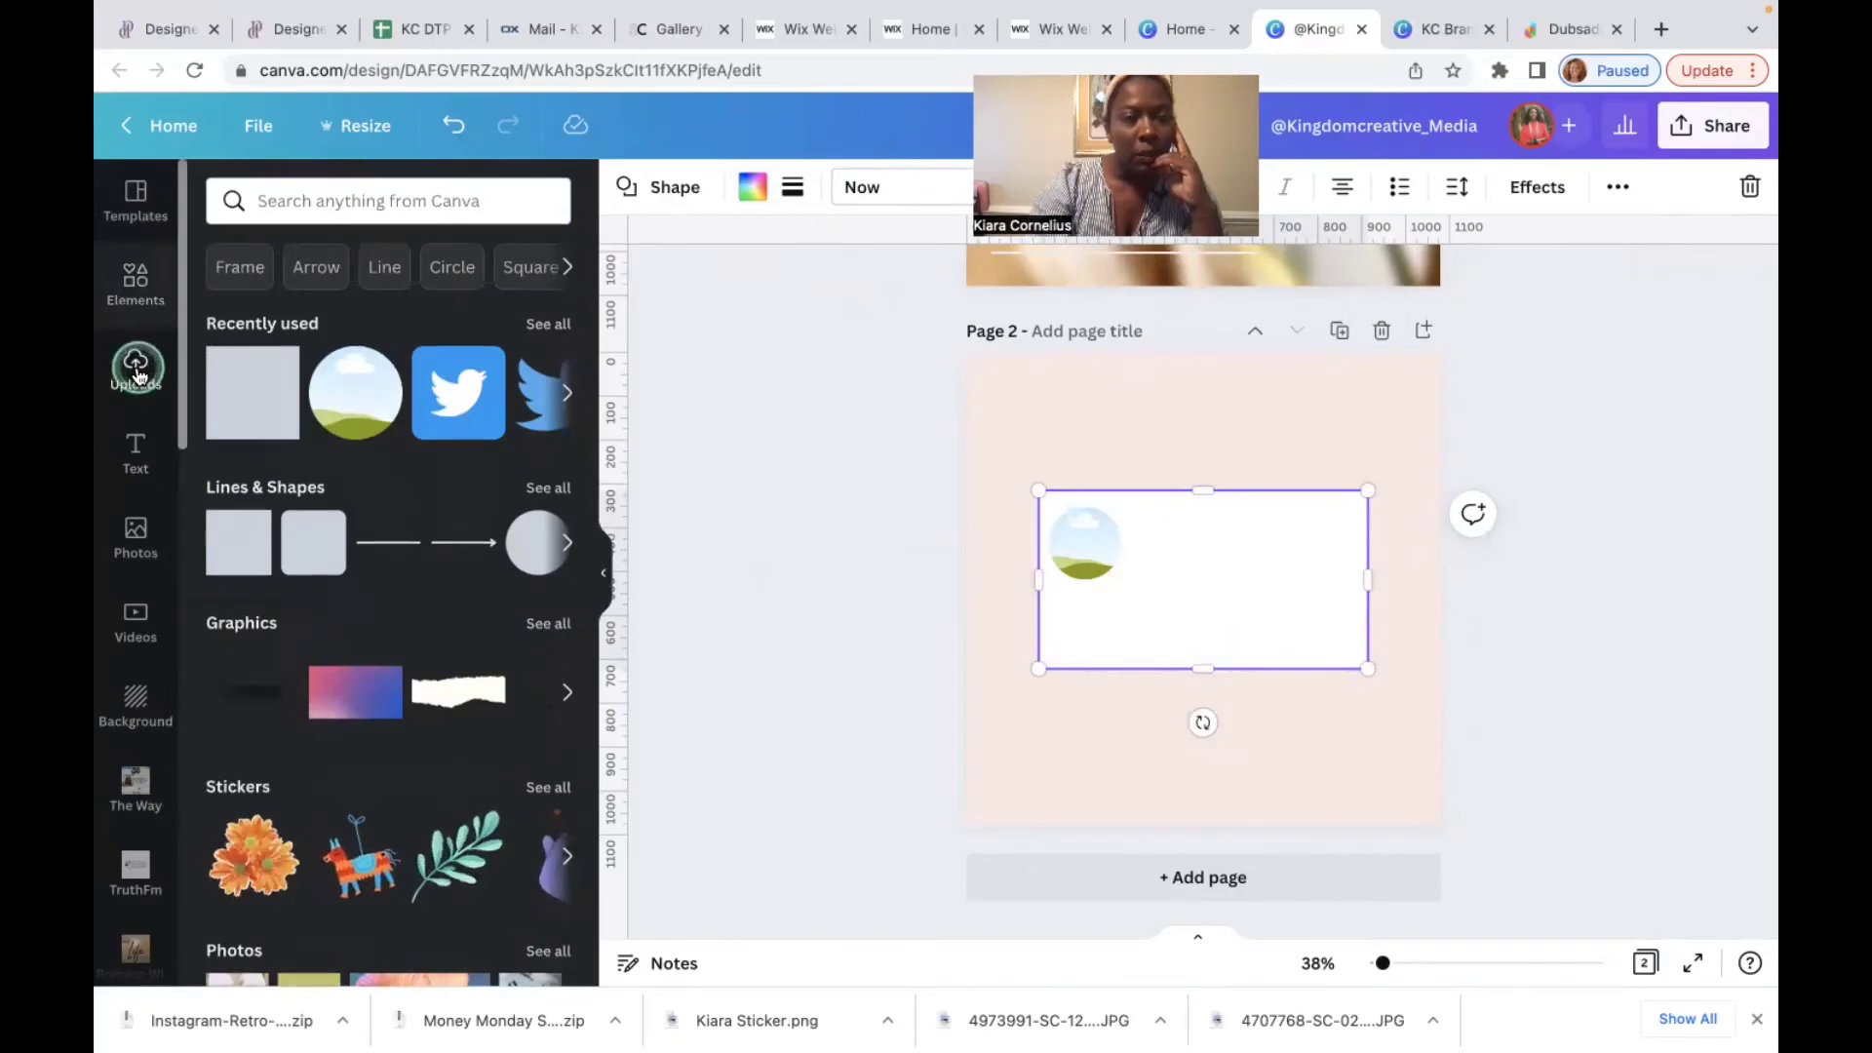
Step: Drop the monstera-leaf portrait into the round frame and shrink the frame slightly
click(346, 479)
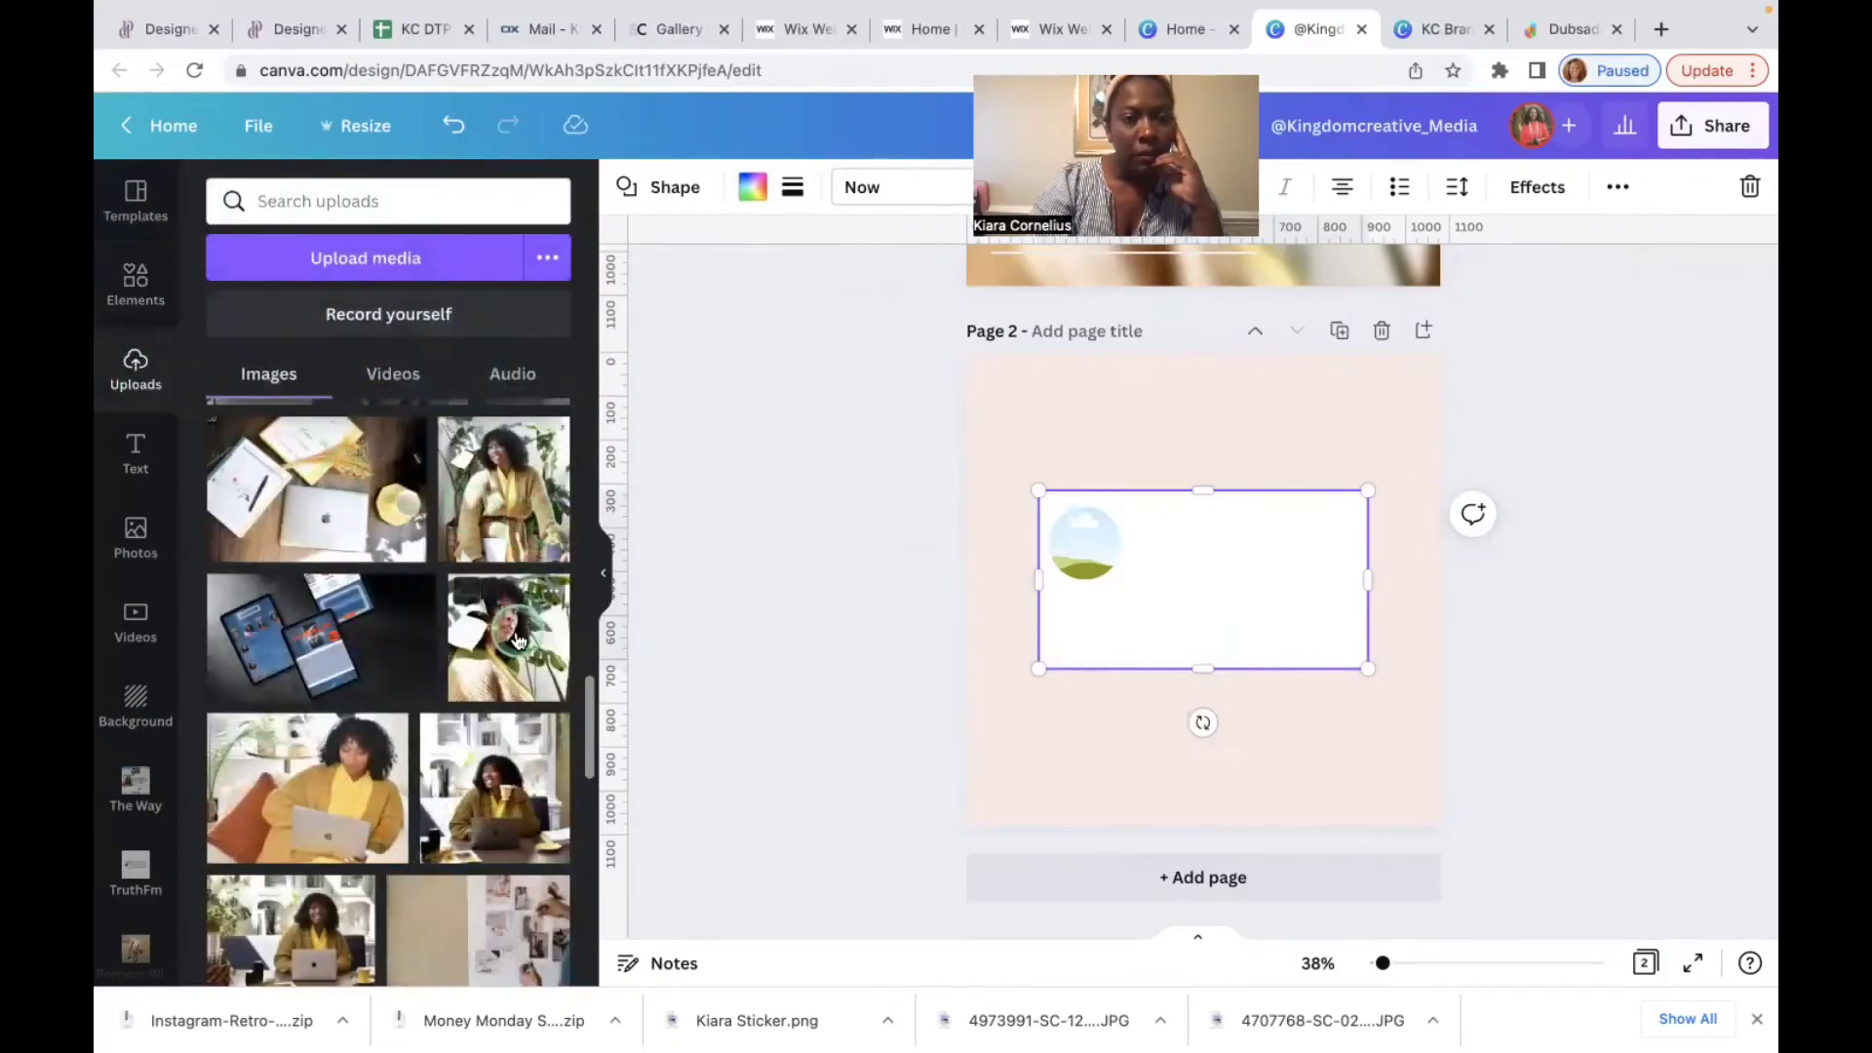
drag(514, 634, 1085, 546)
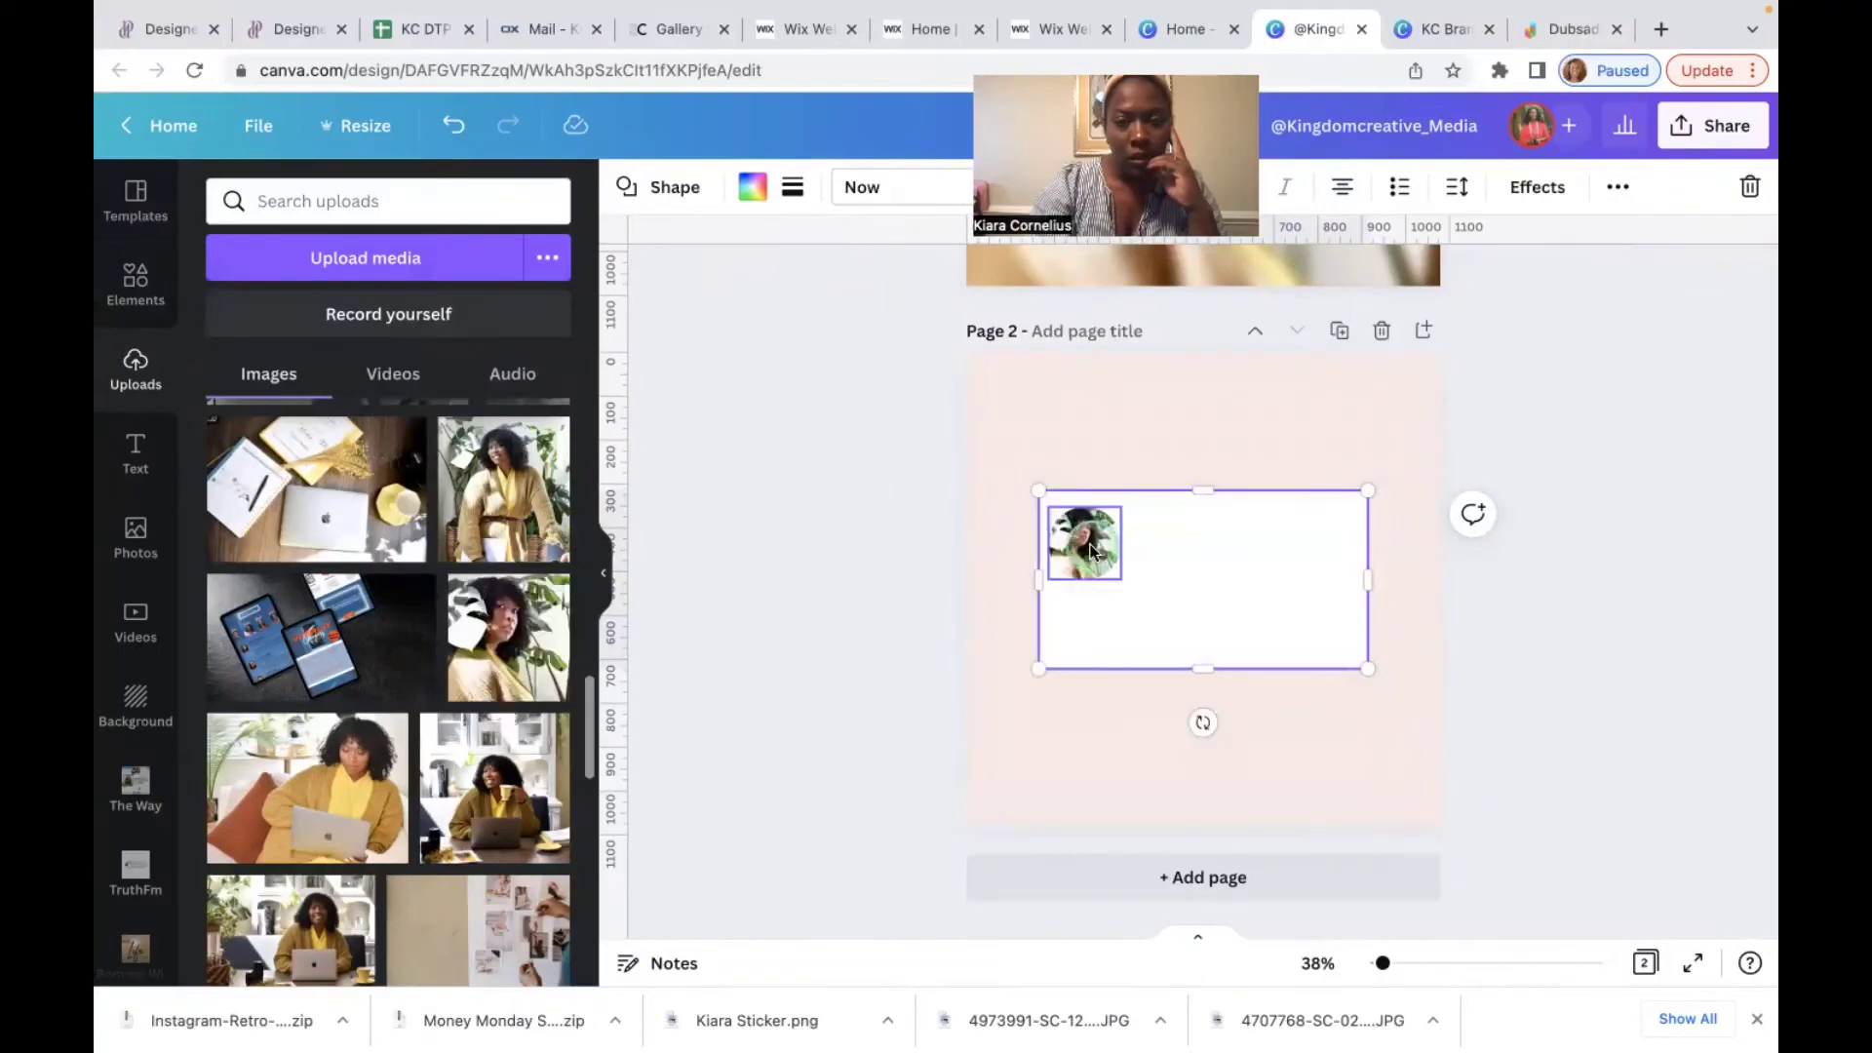
click(1086, 552)
drag(1117, 576, 1101, 557)
click(1133, 544)
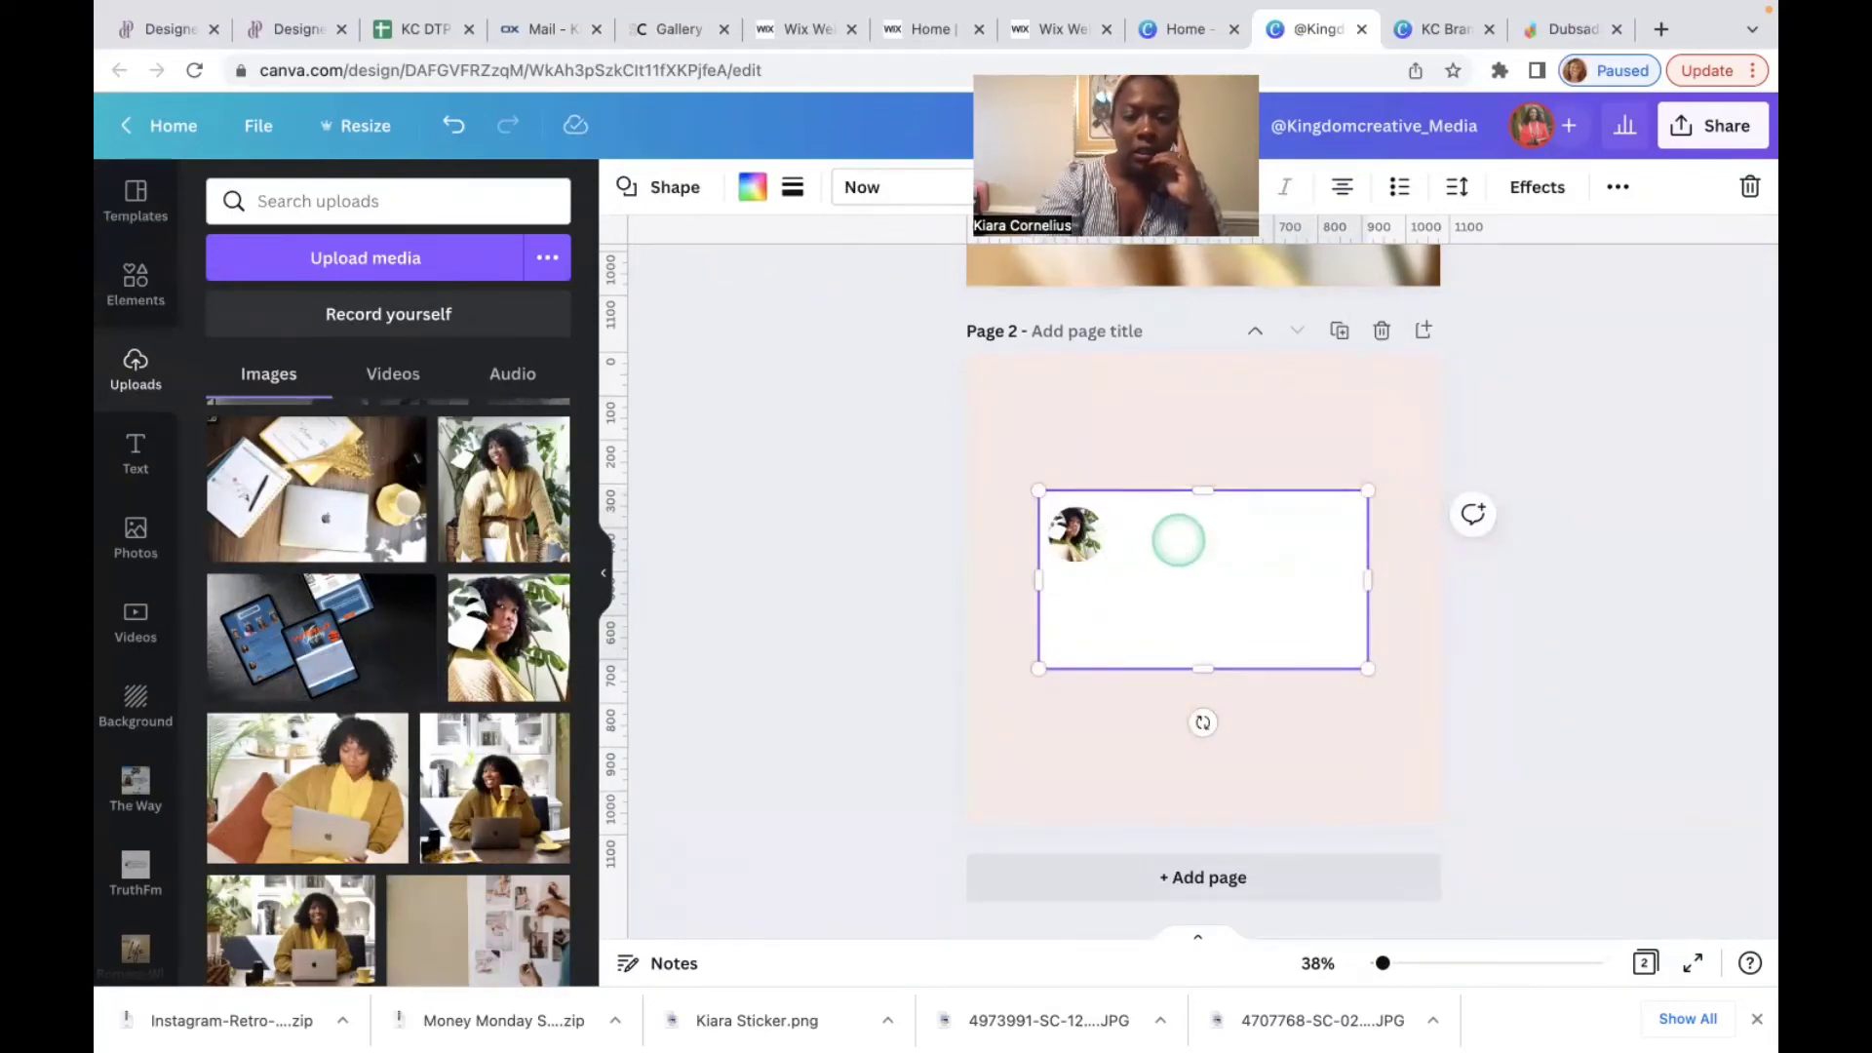
Step: Add a new paragraph text box beside the round photo on page 2's card
click(1203, 419)
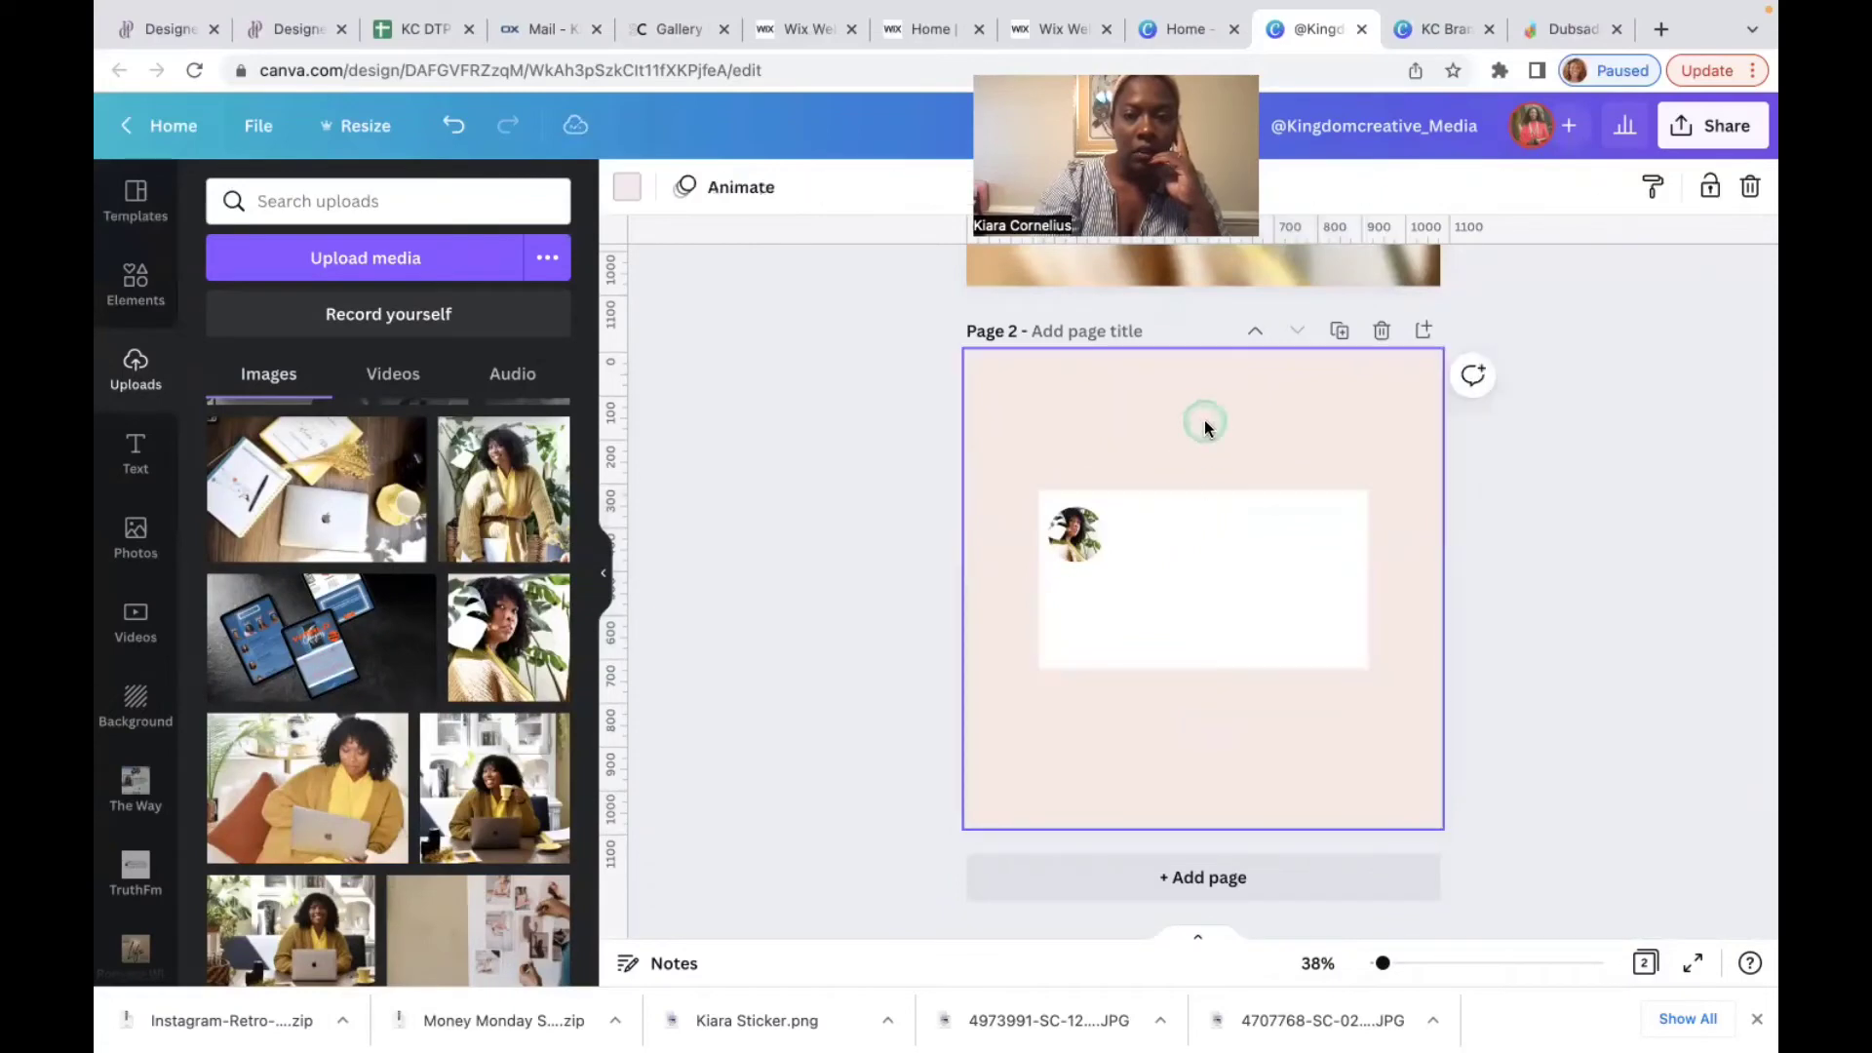
click(1185, 534)
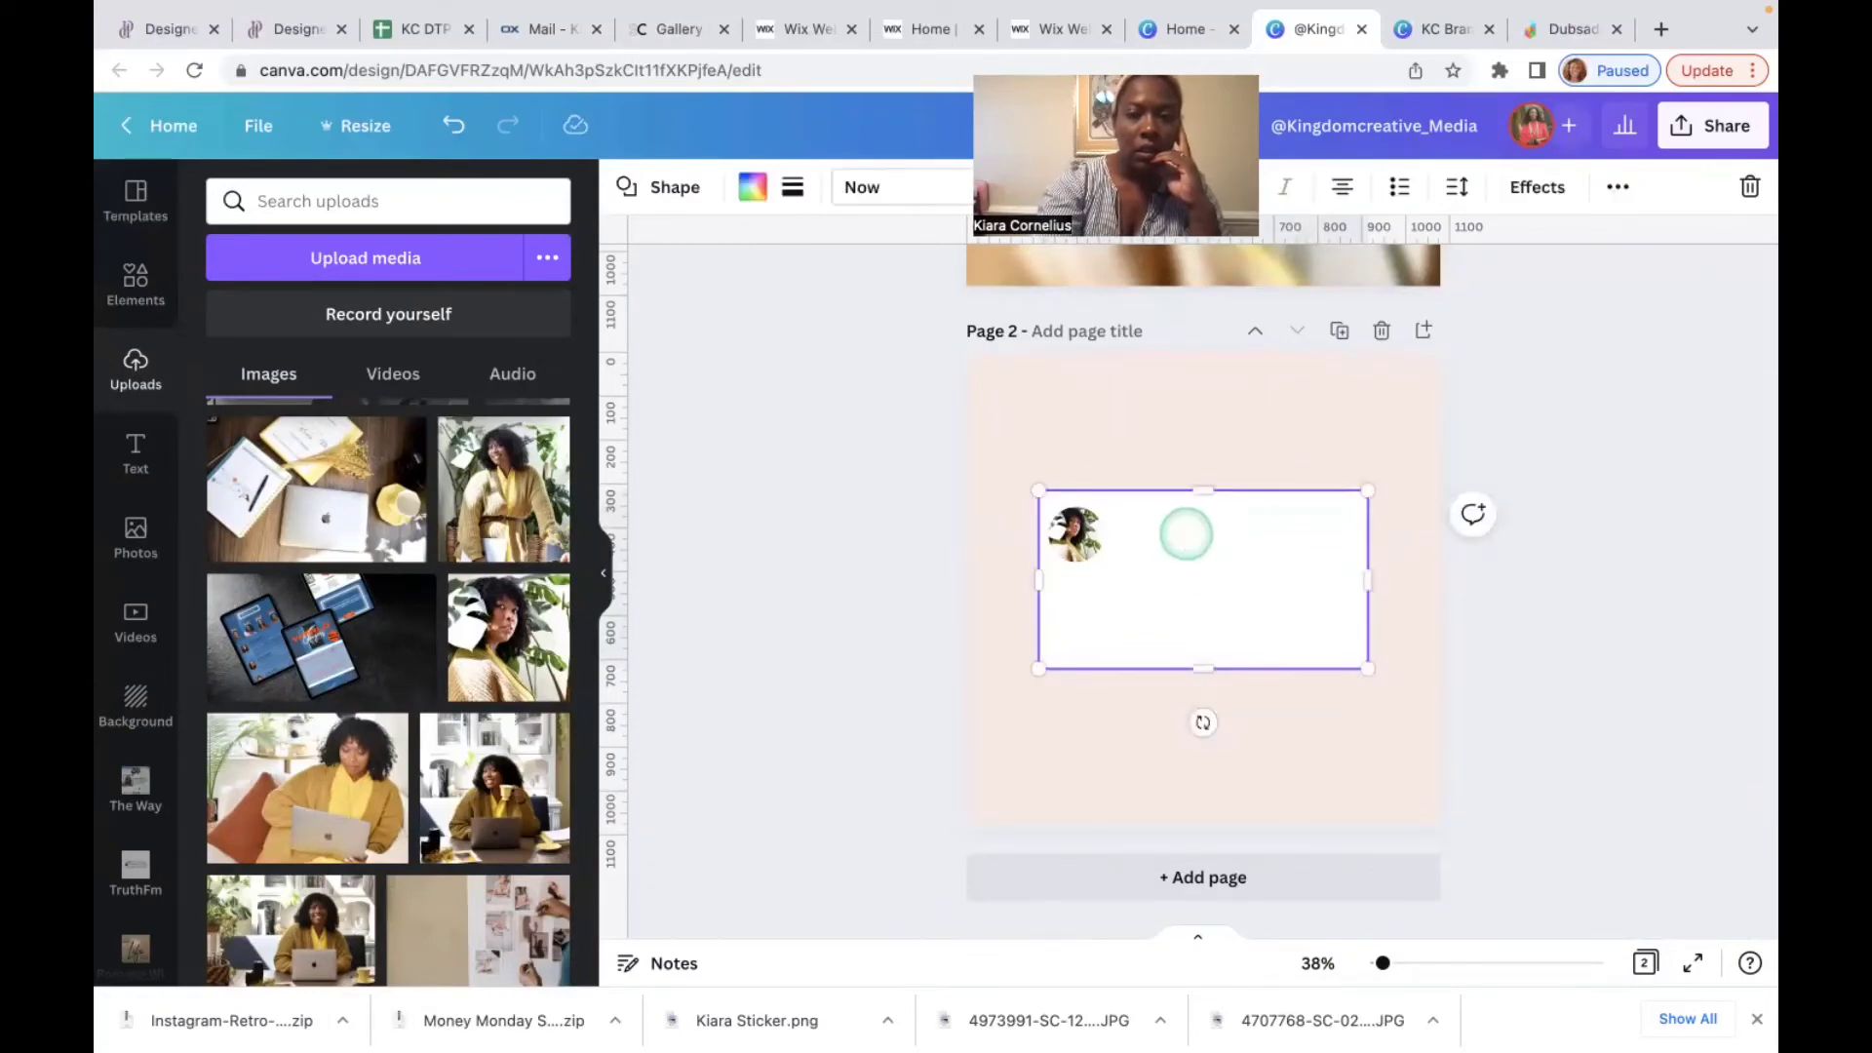
click(1274, 529)
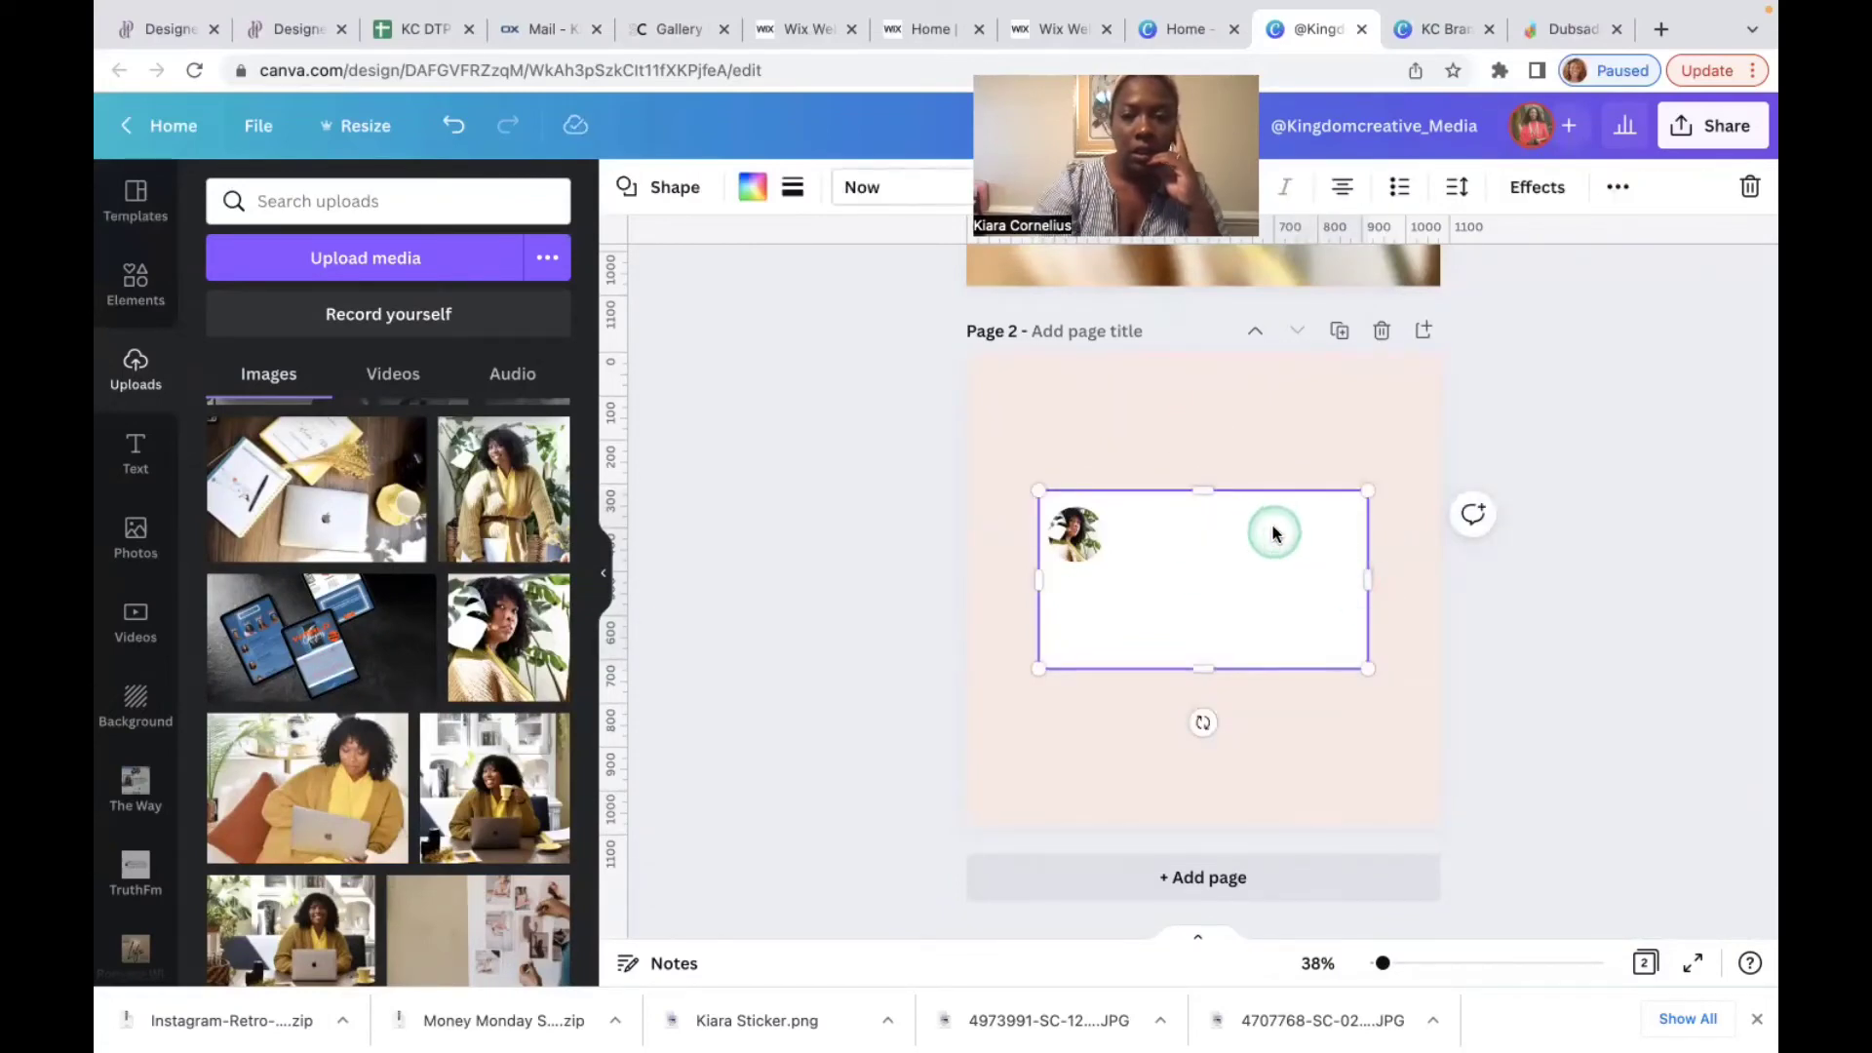
click(1121, 700)
click(1174, 576)
click(1111, 749)
key(t)
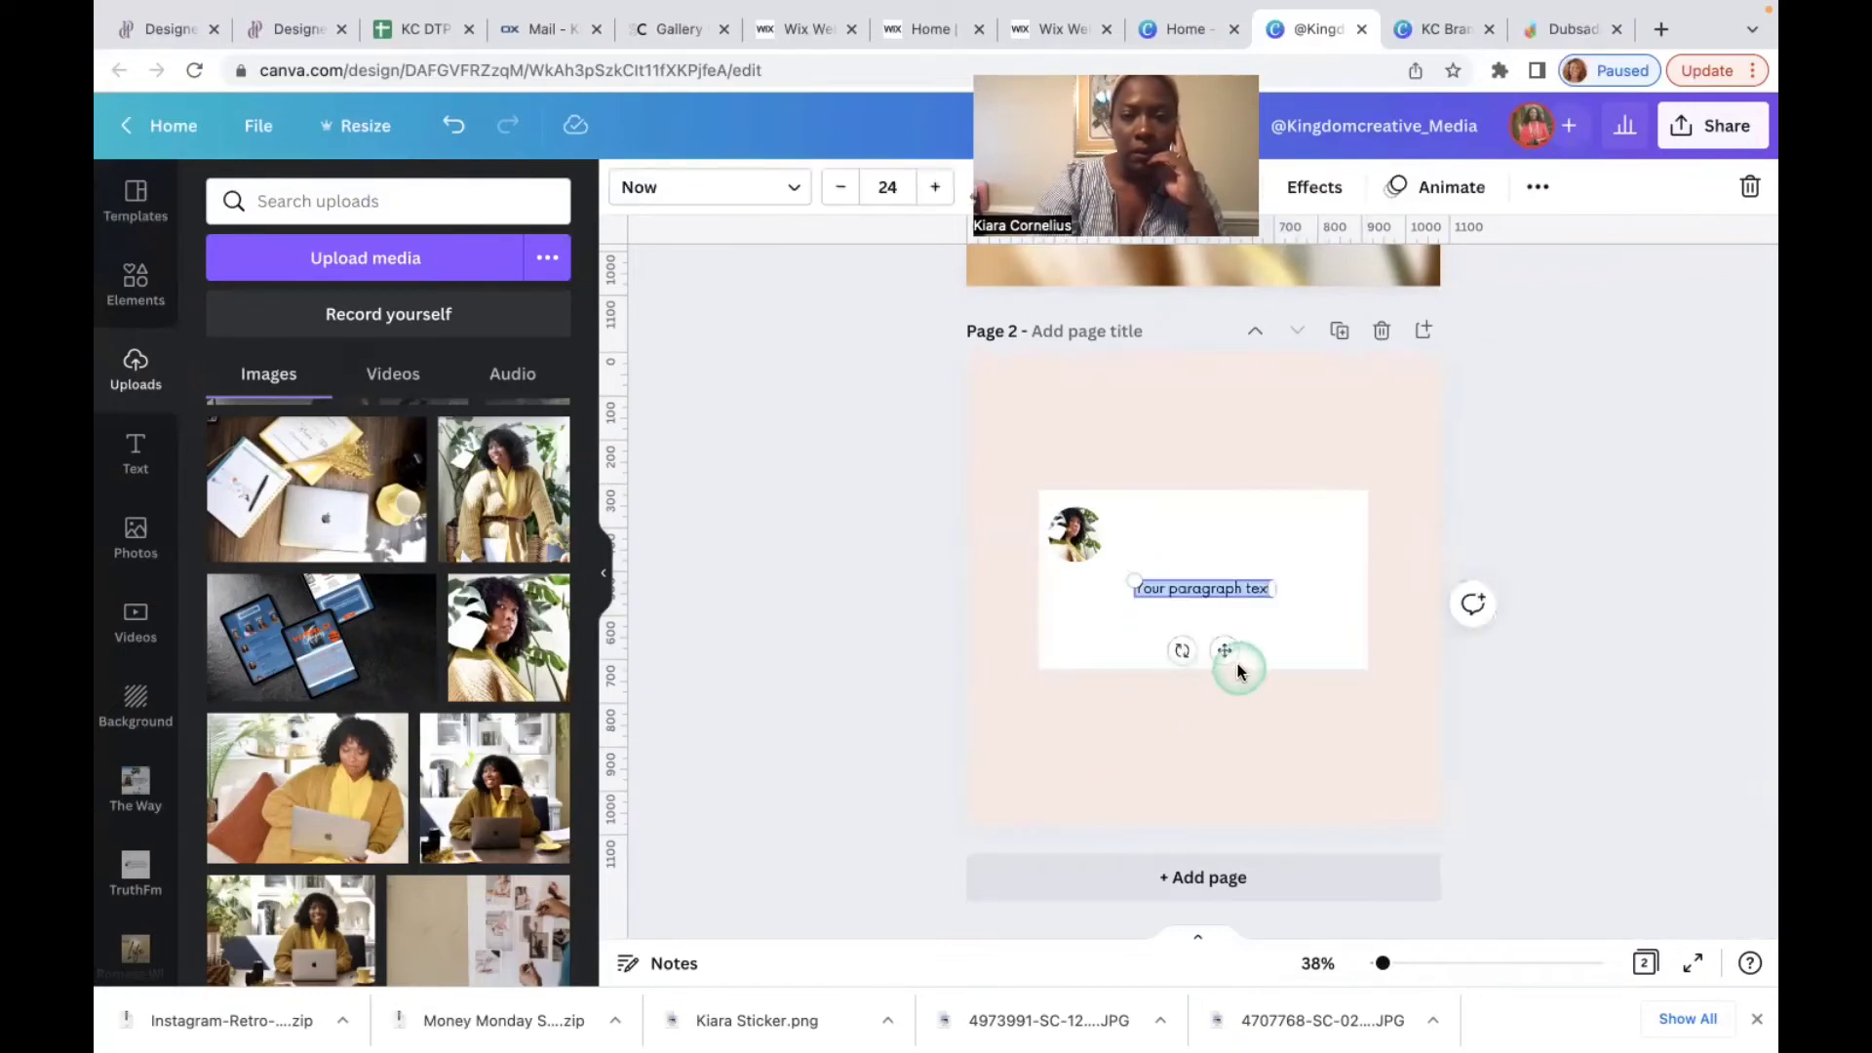
drag(1225, 650, 1212, 596)
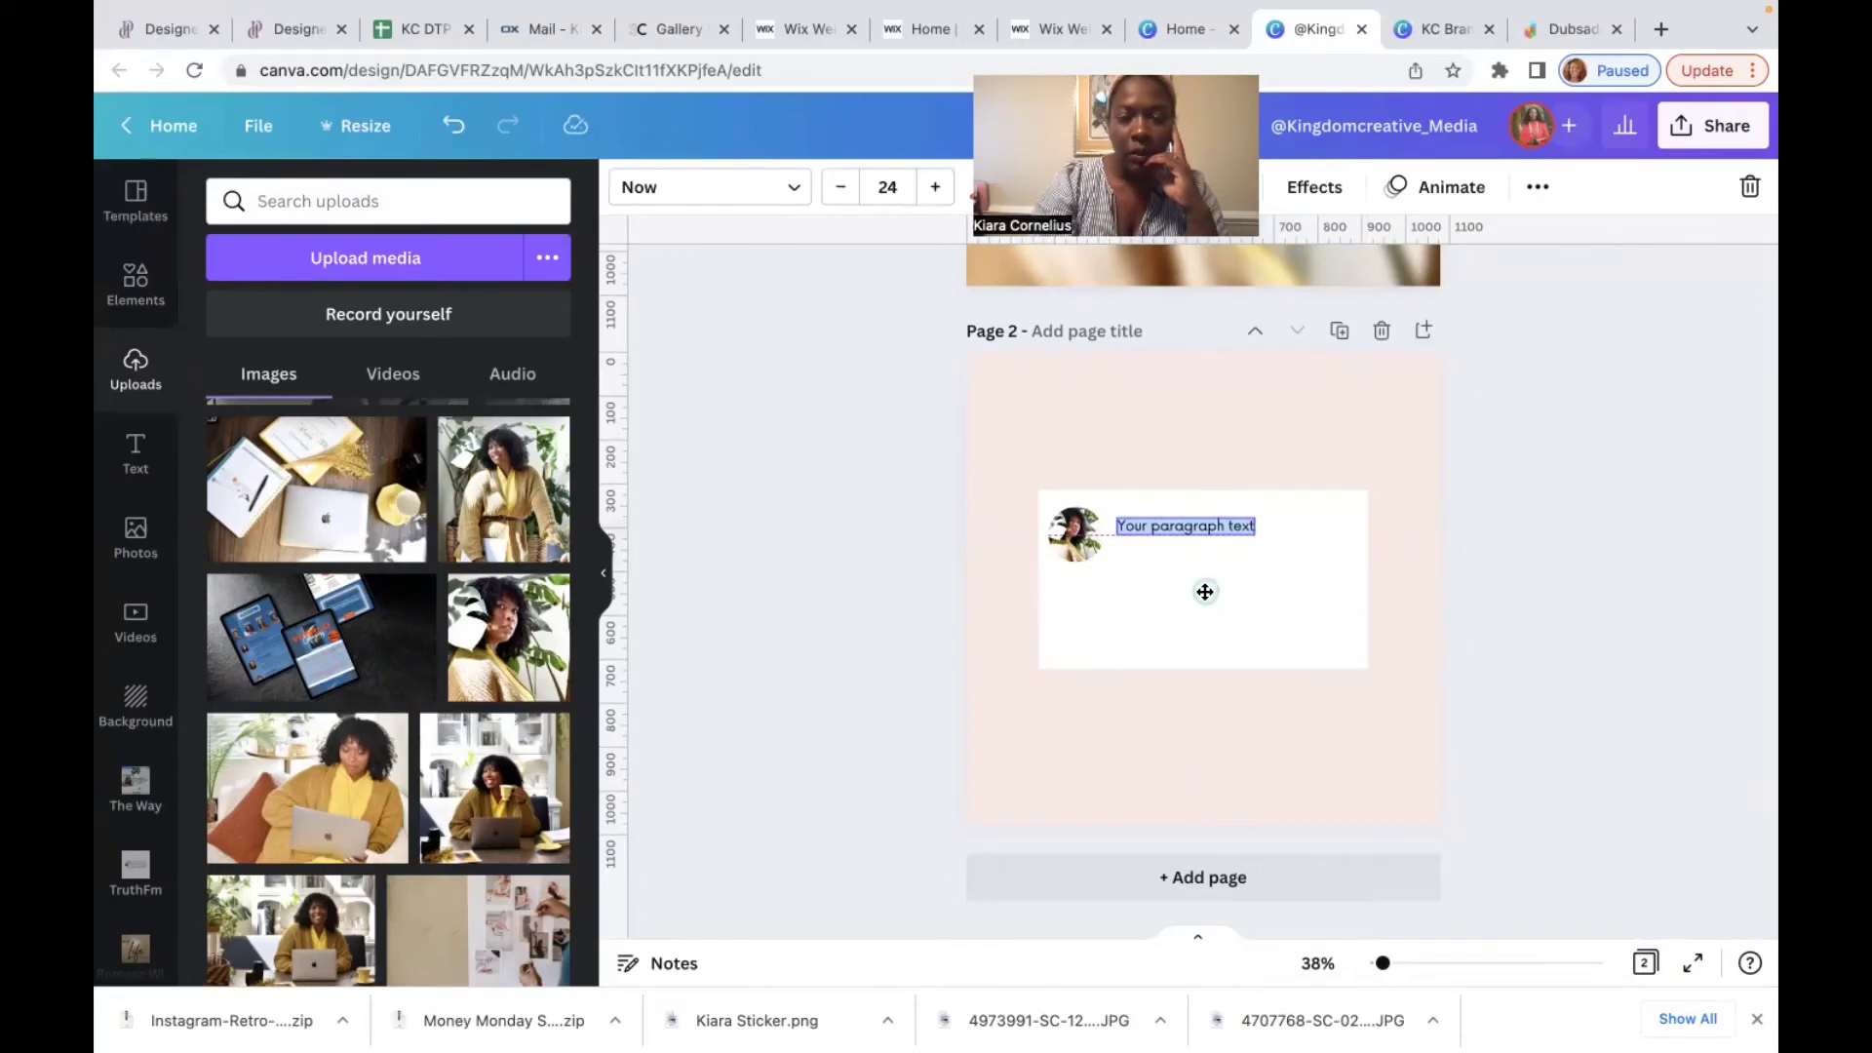
click(1205, 591)
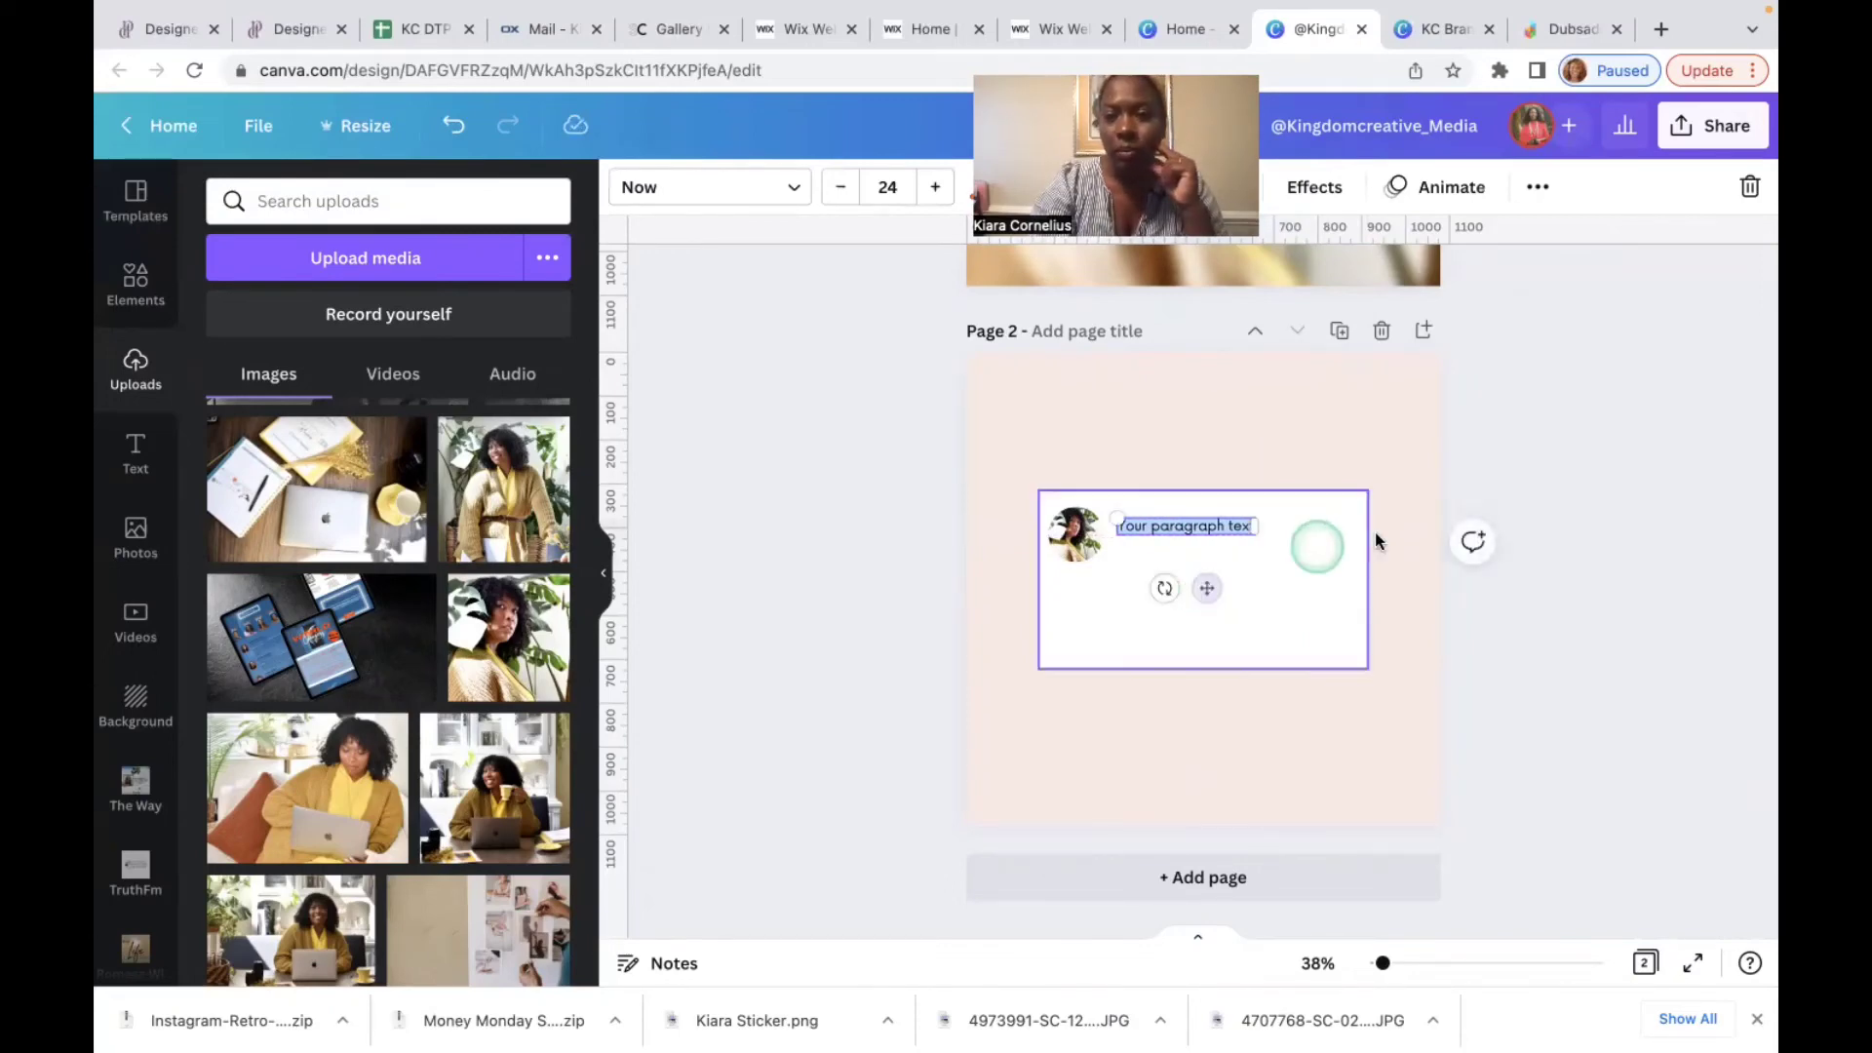
Step: Set the placeholder text's font to Open Sauce, matching page 1's name line
scroll(1410, 511, up, 2)
scroll(1410, 515, up, 3)
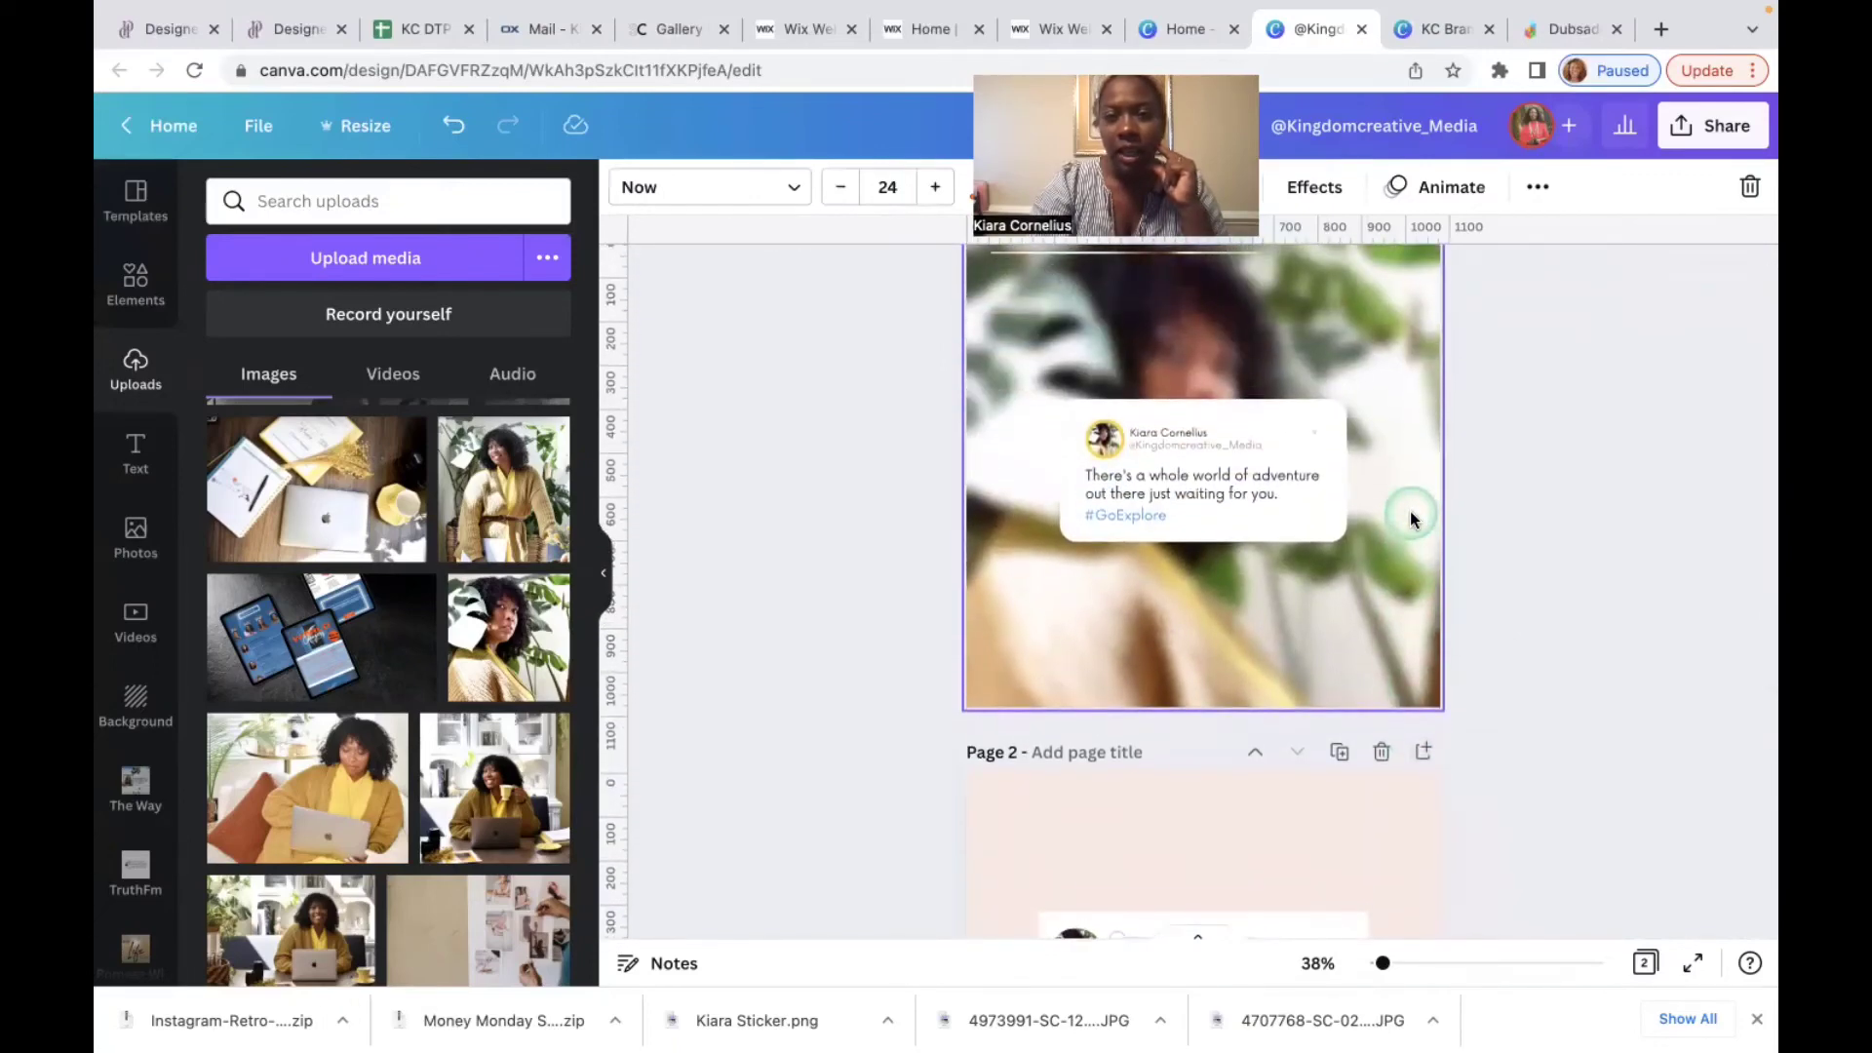
click(1185, 431)
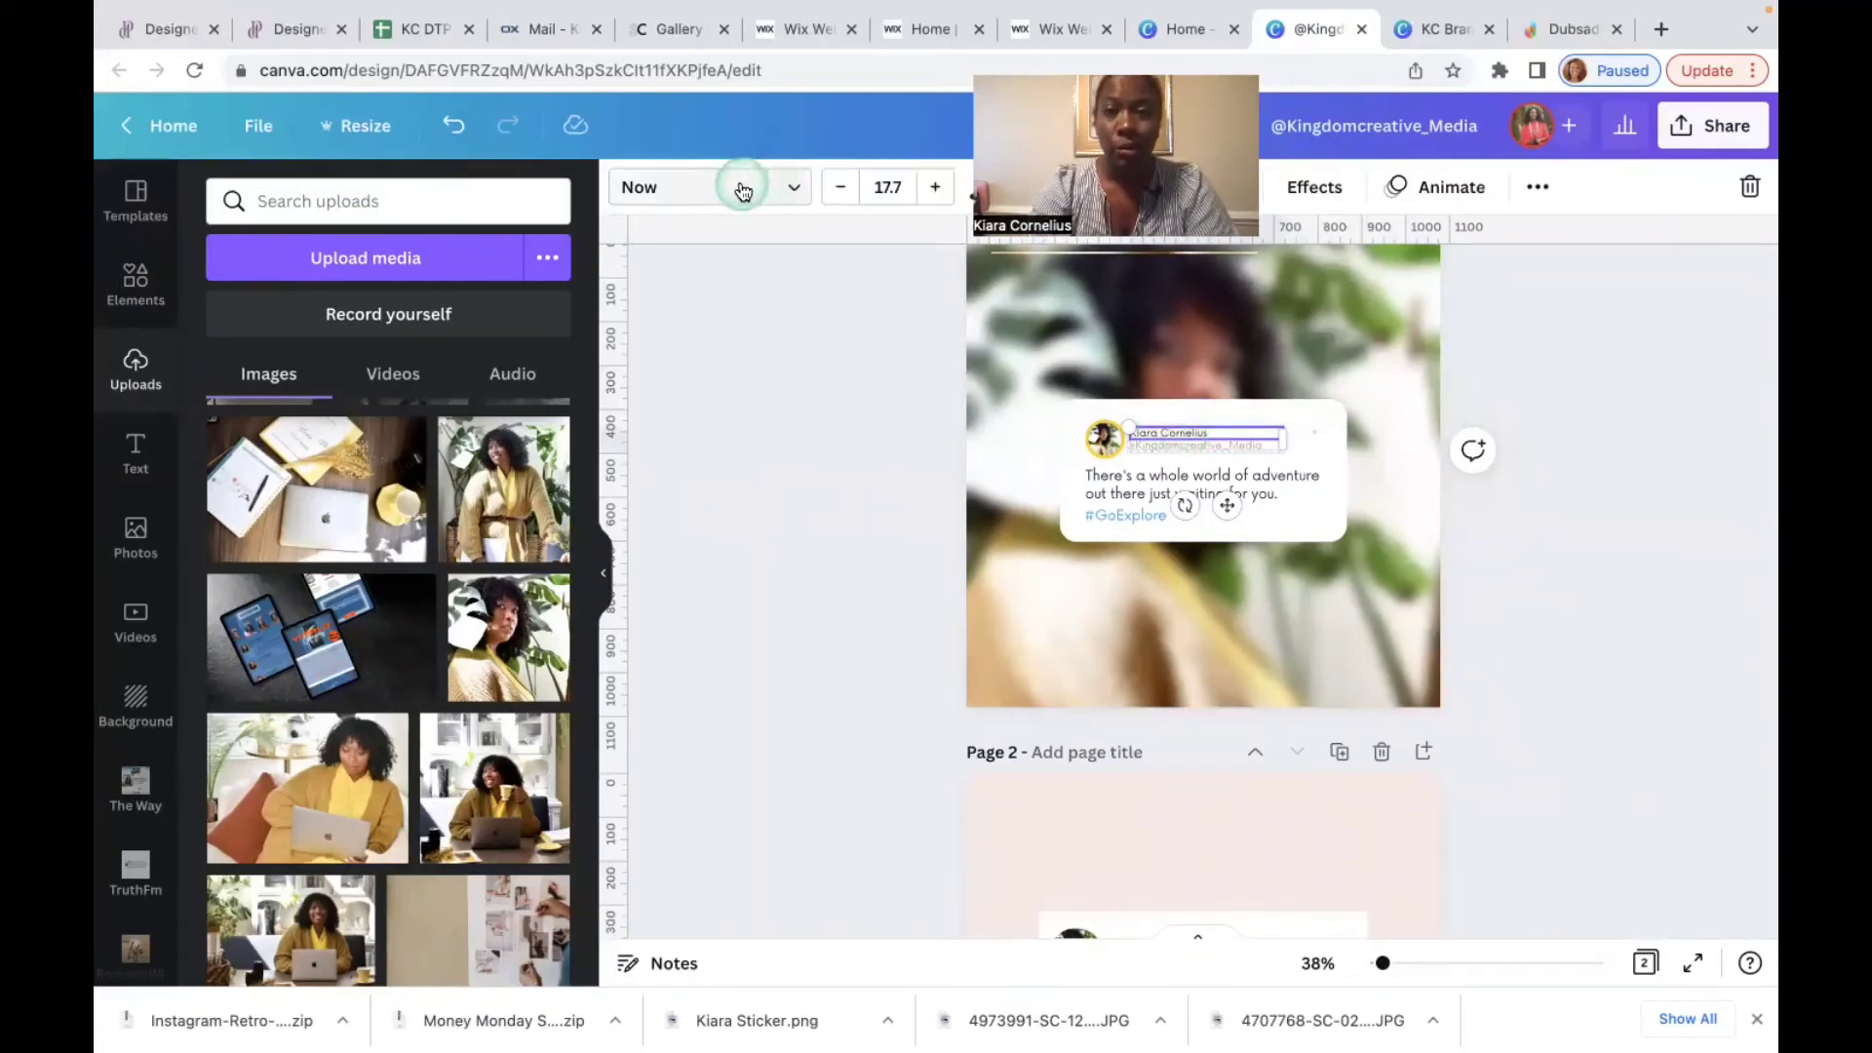
scroll(788, 510, down, 4)
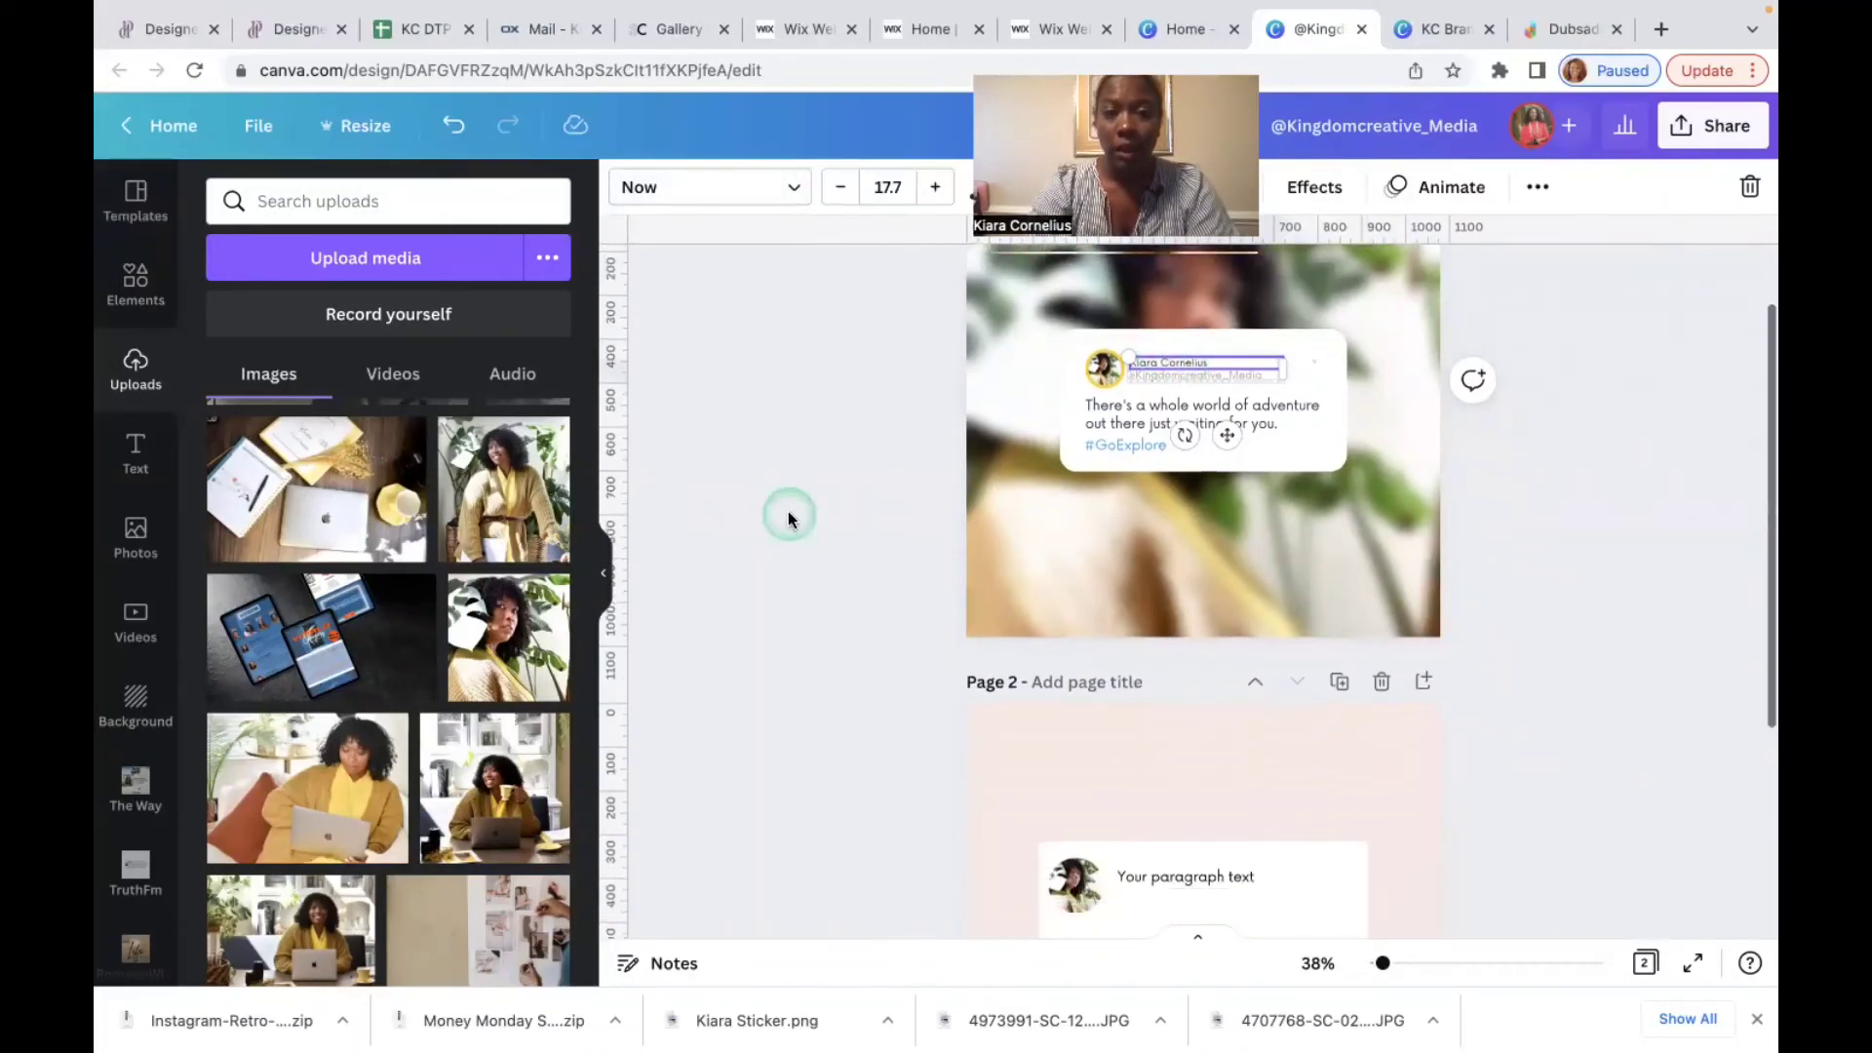
click(1182, 595)
click(702, 202)
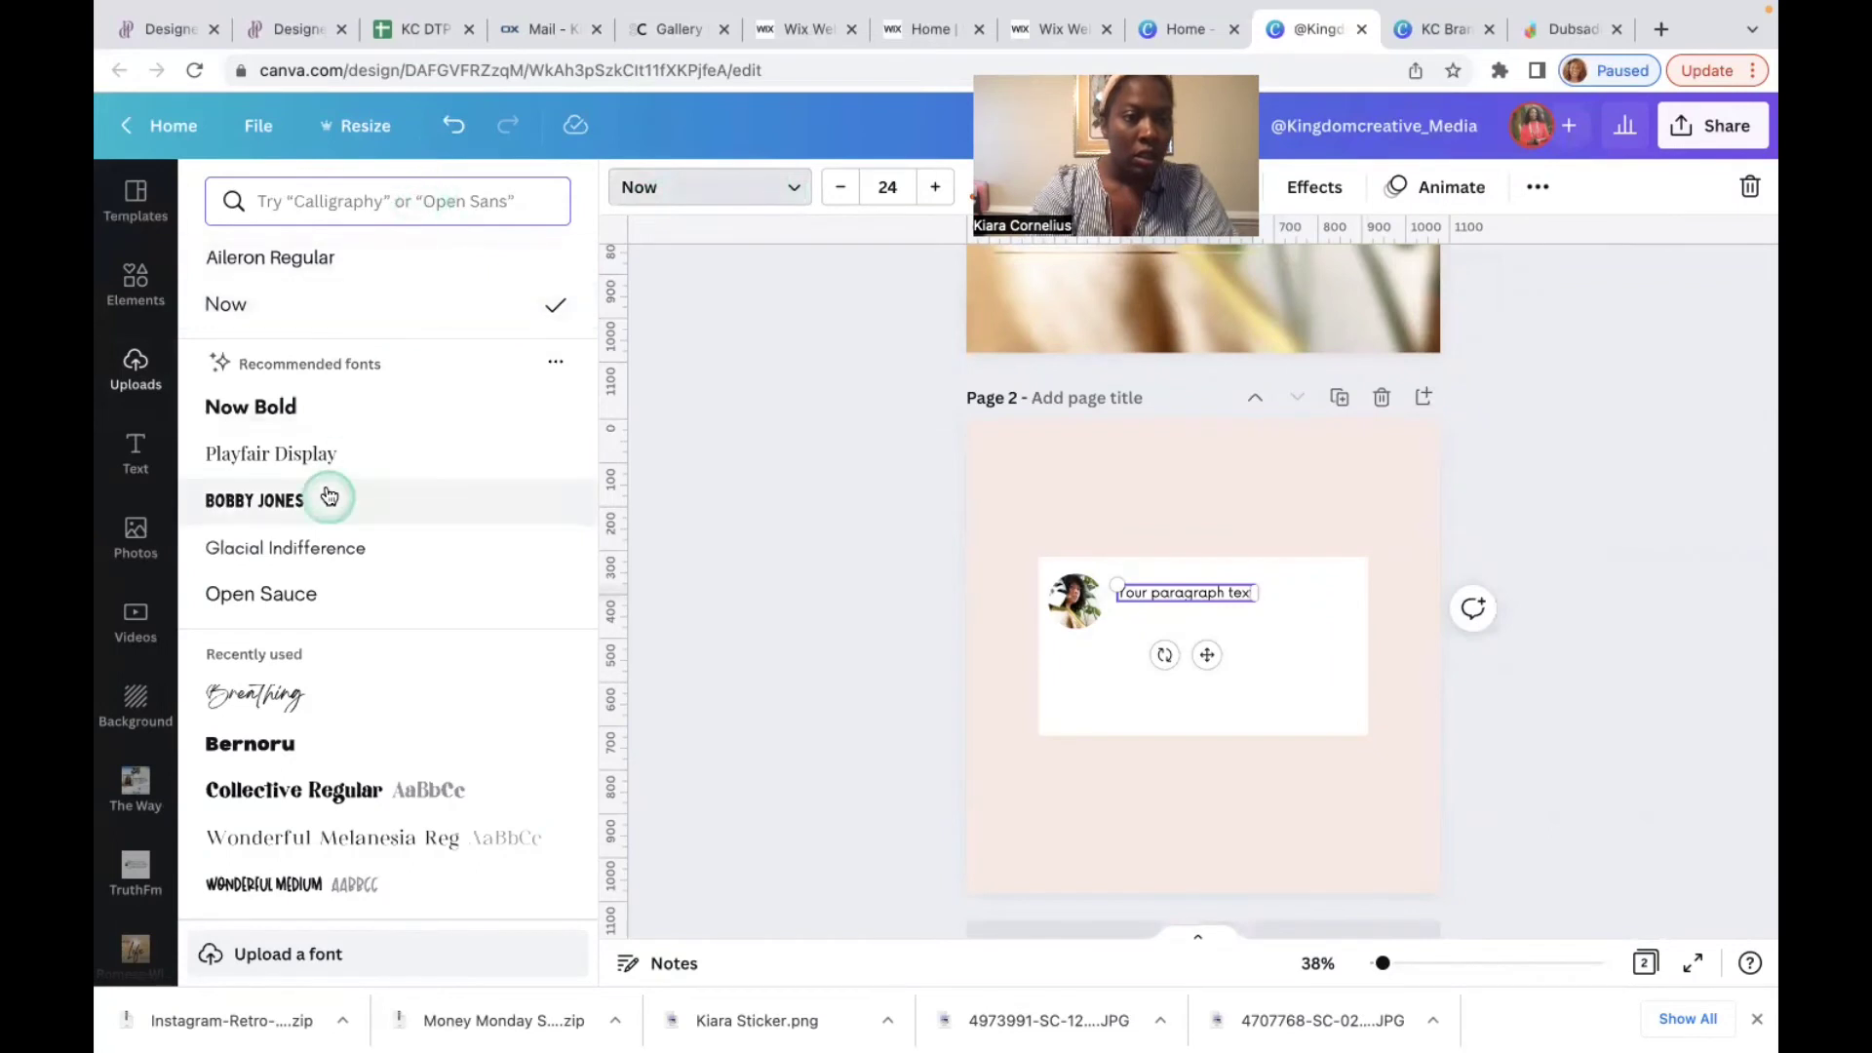
click(339, 598)
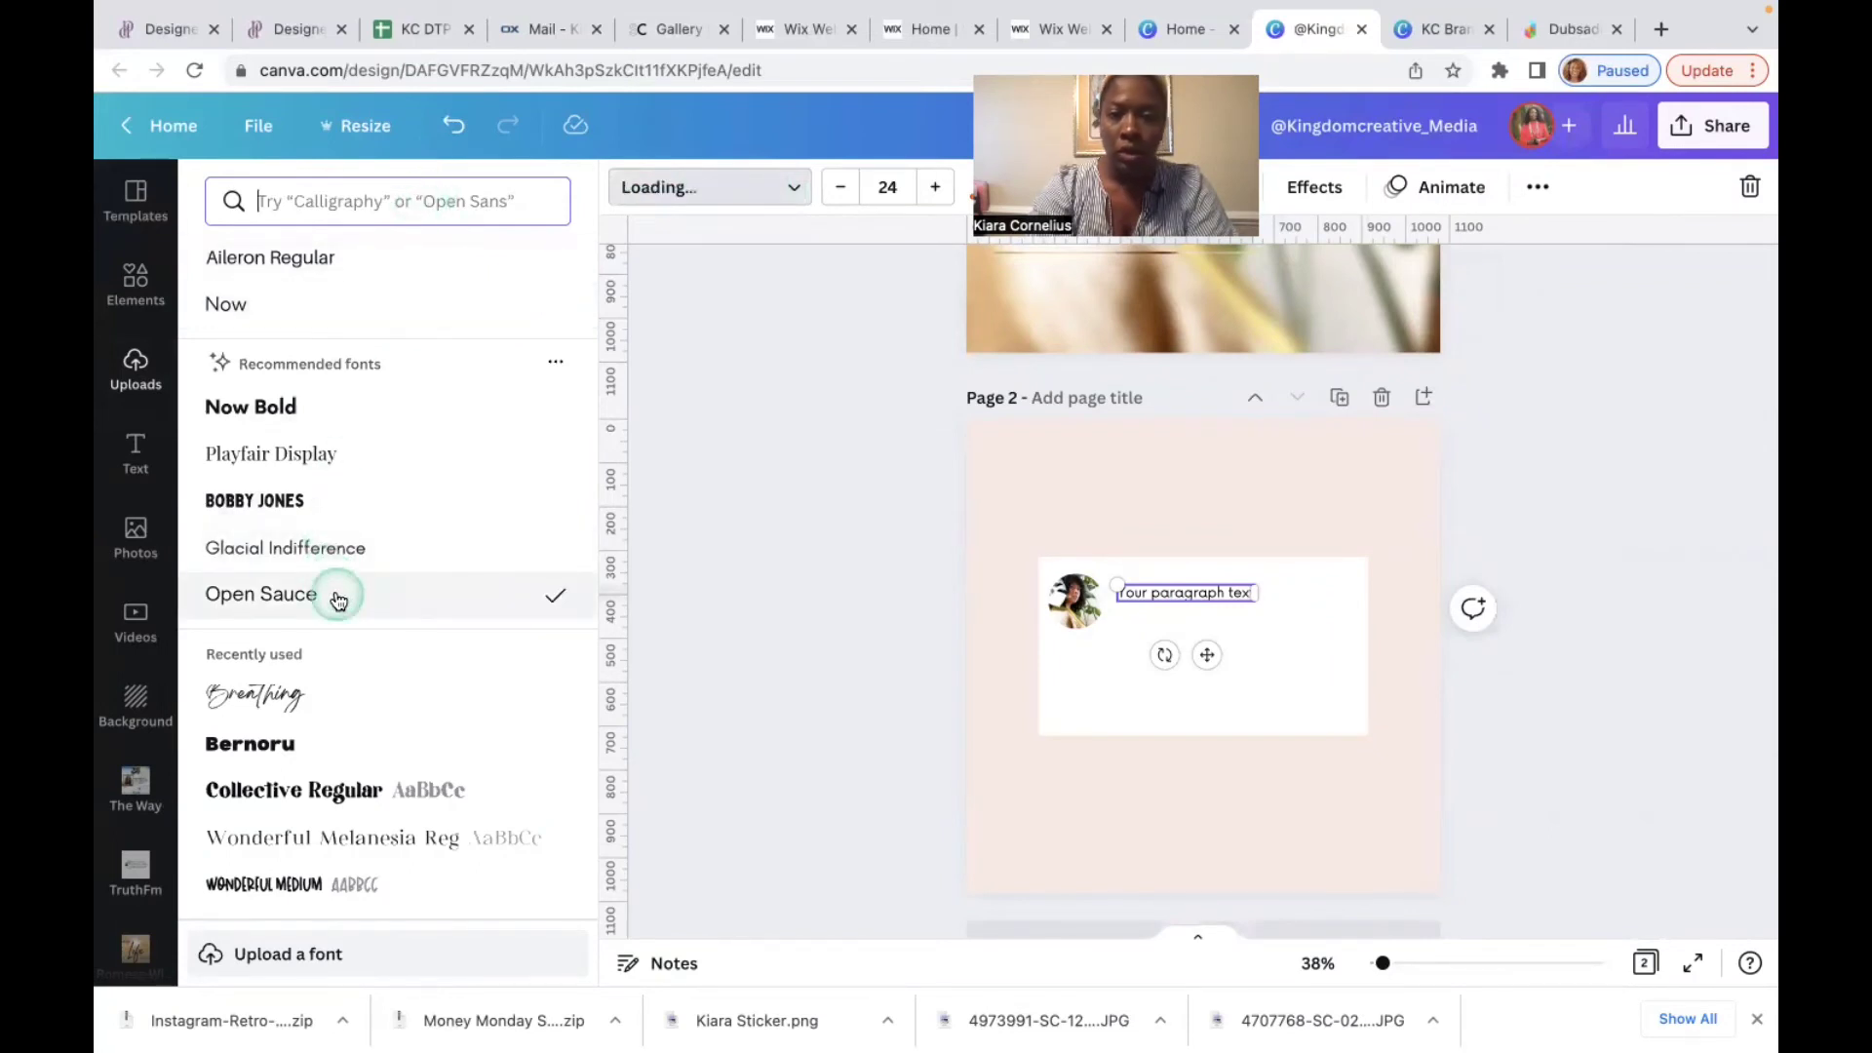
click(1245, 671)
Step: Type the creator's full name and place a copy of it just below
double_click(1212, 592)
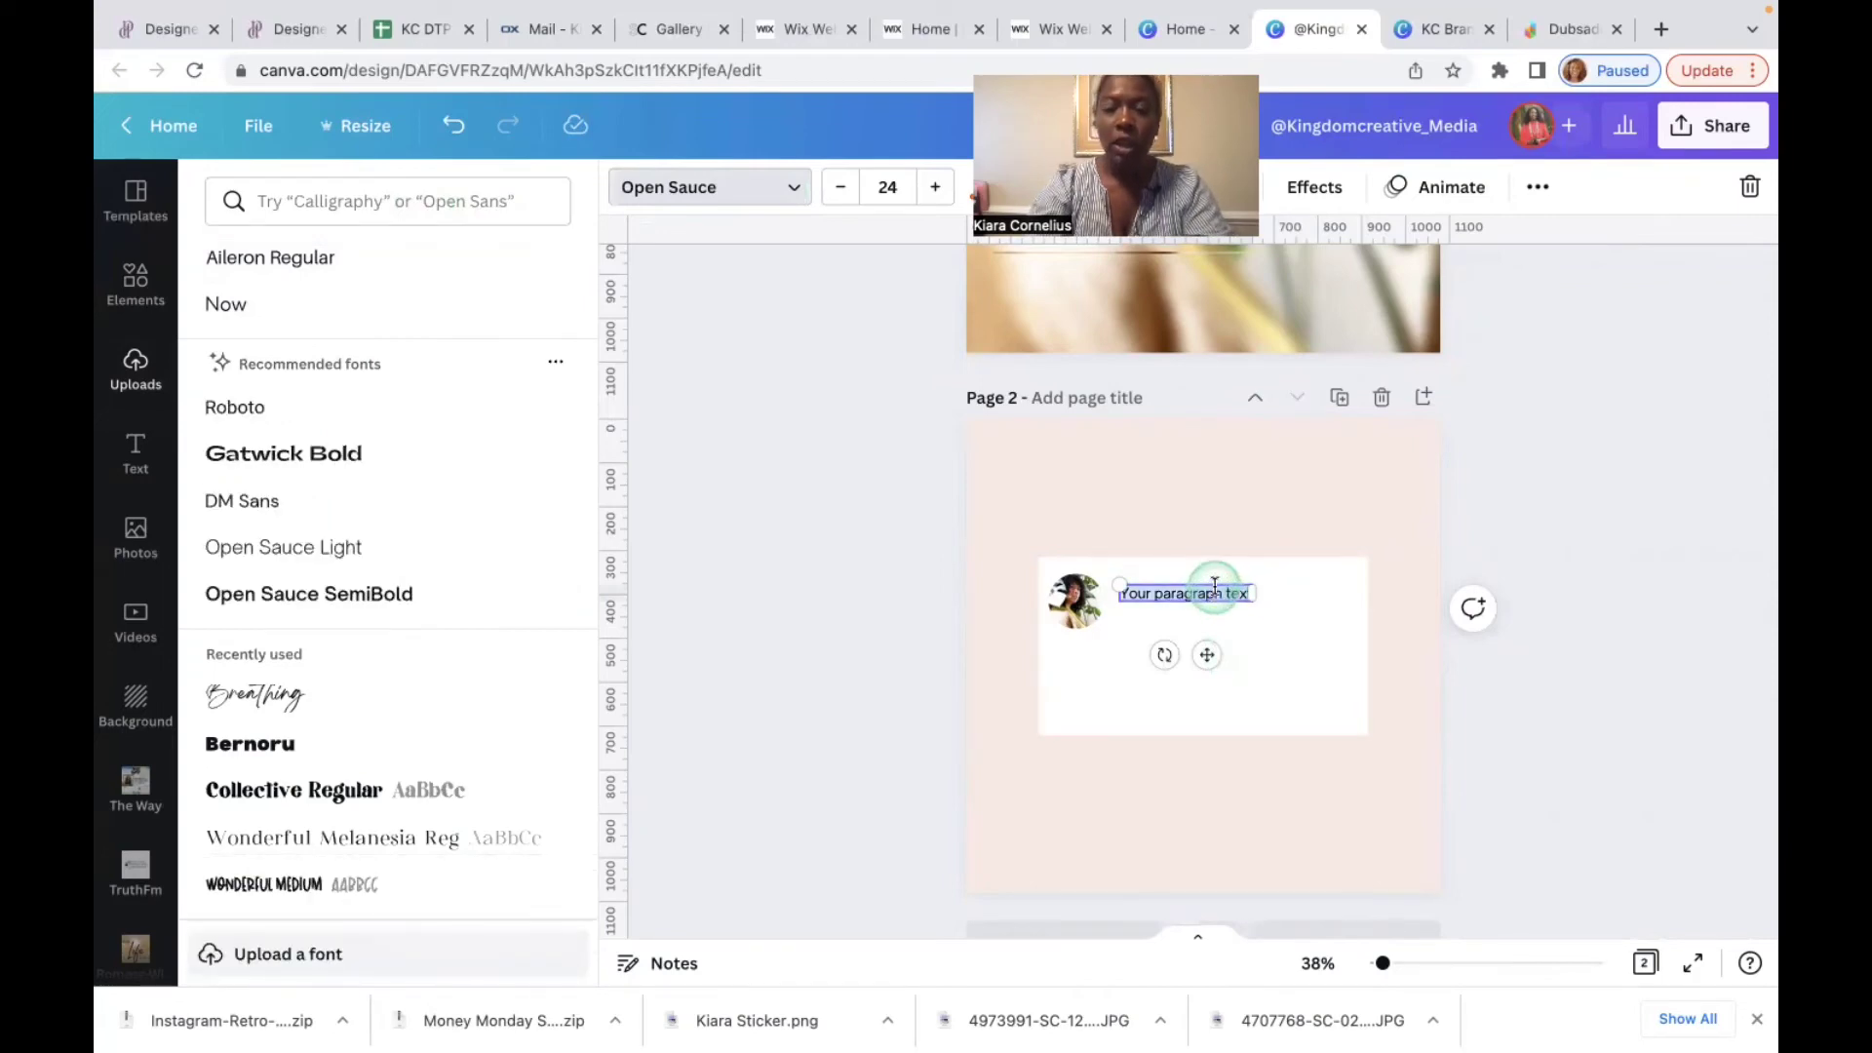
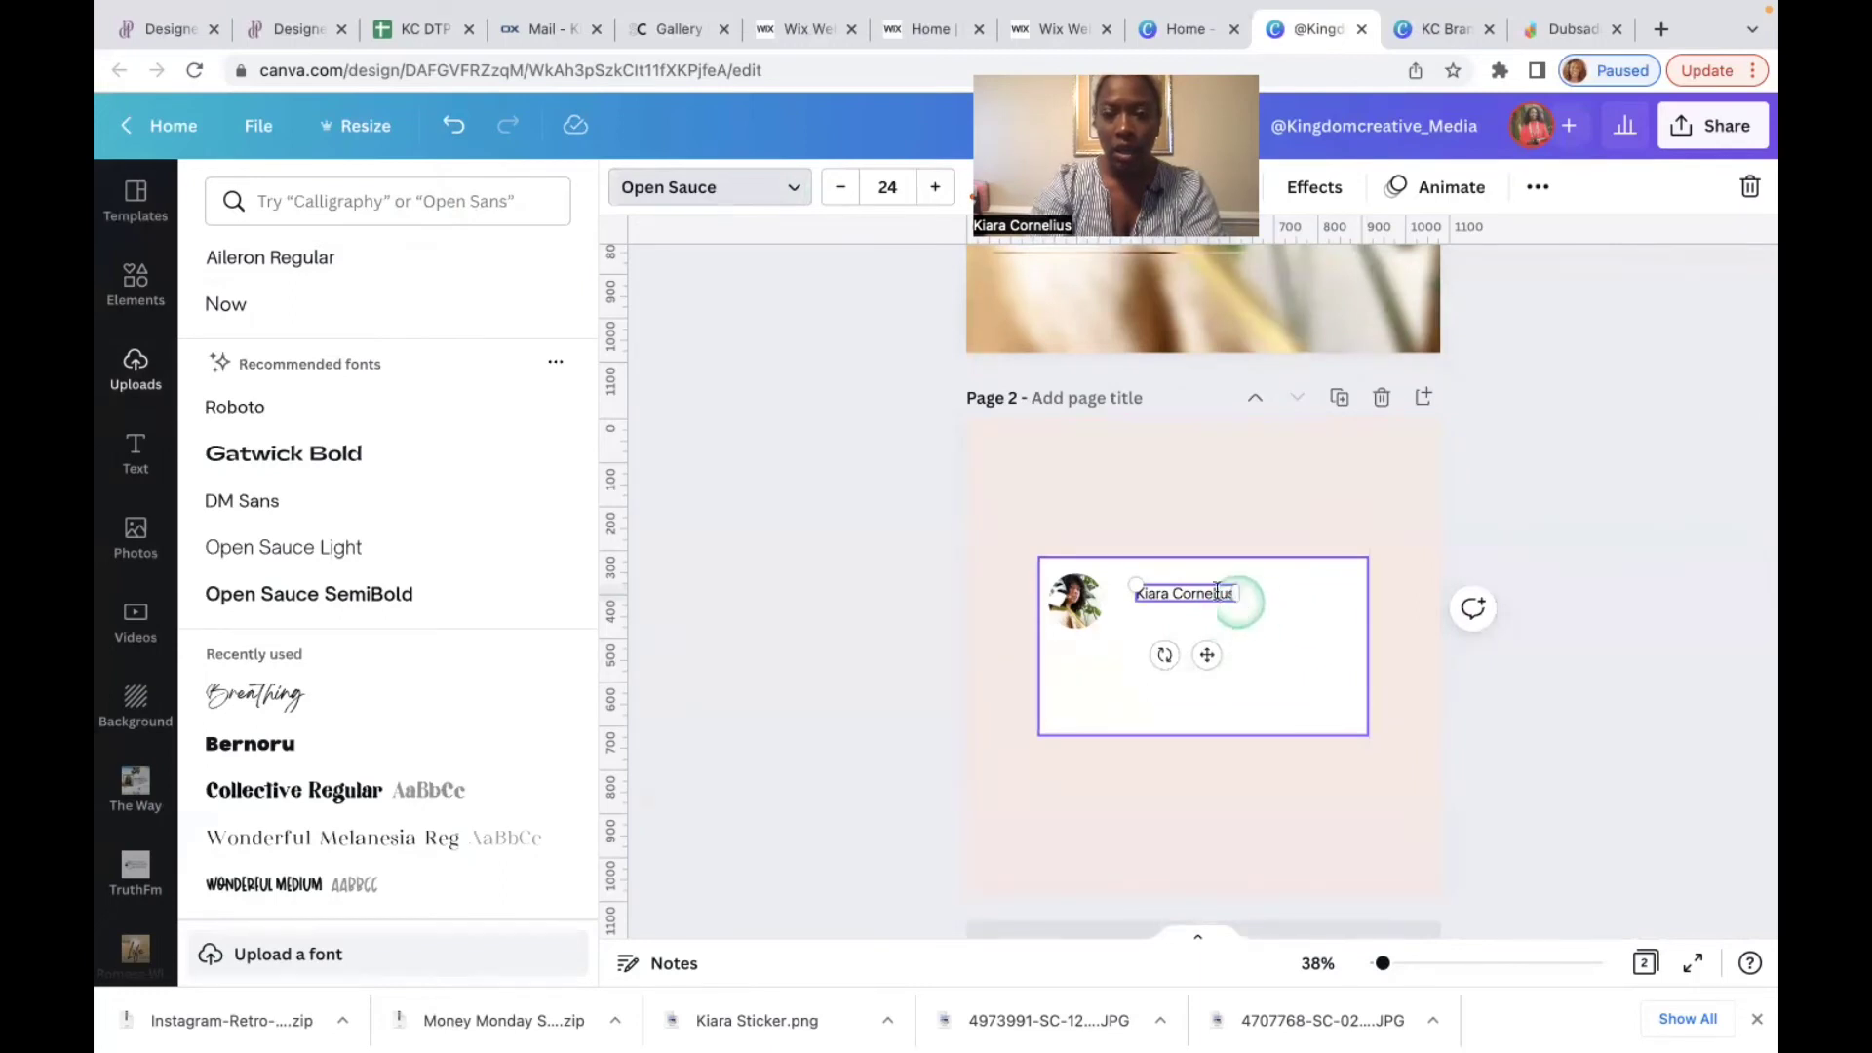
click(1213, 598)
click(1213, 597)
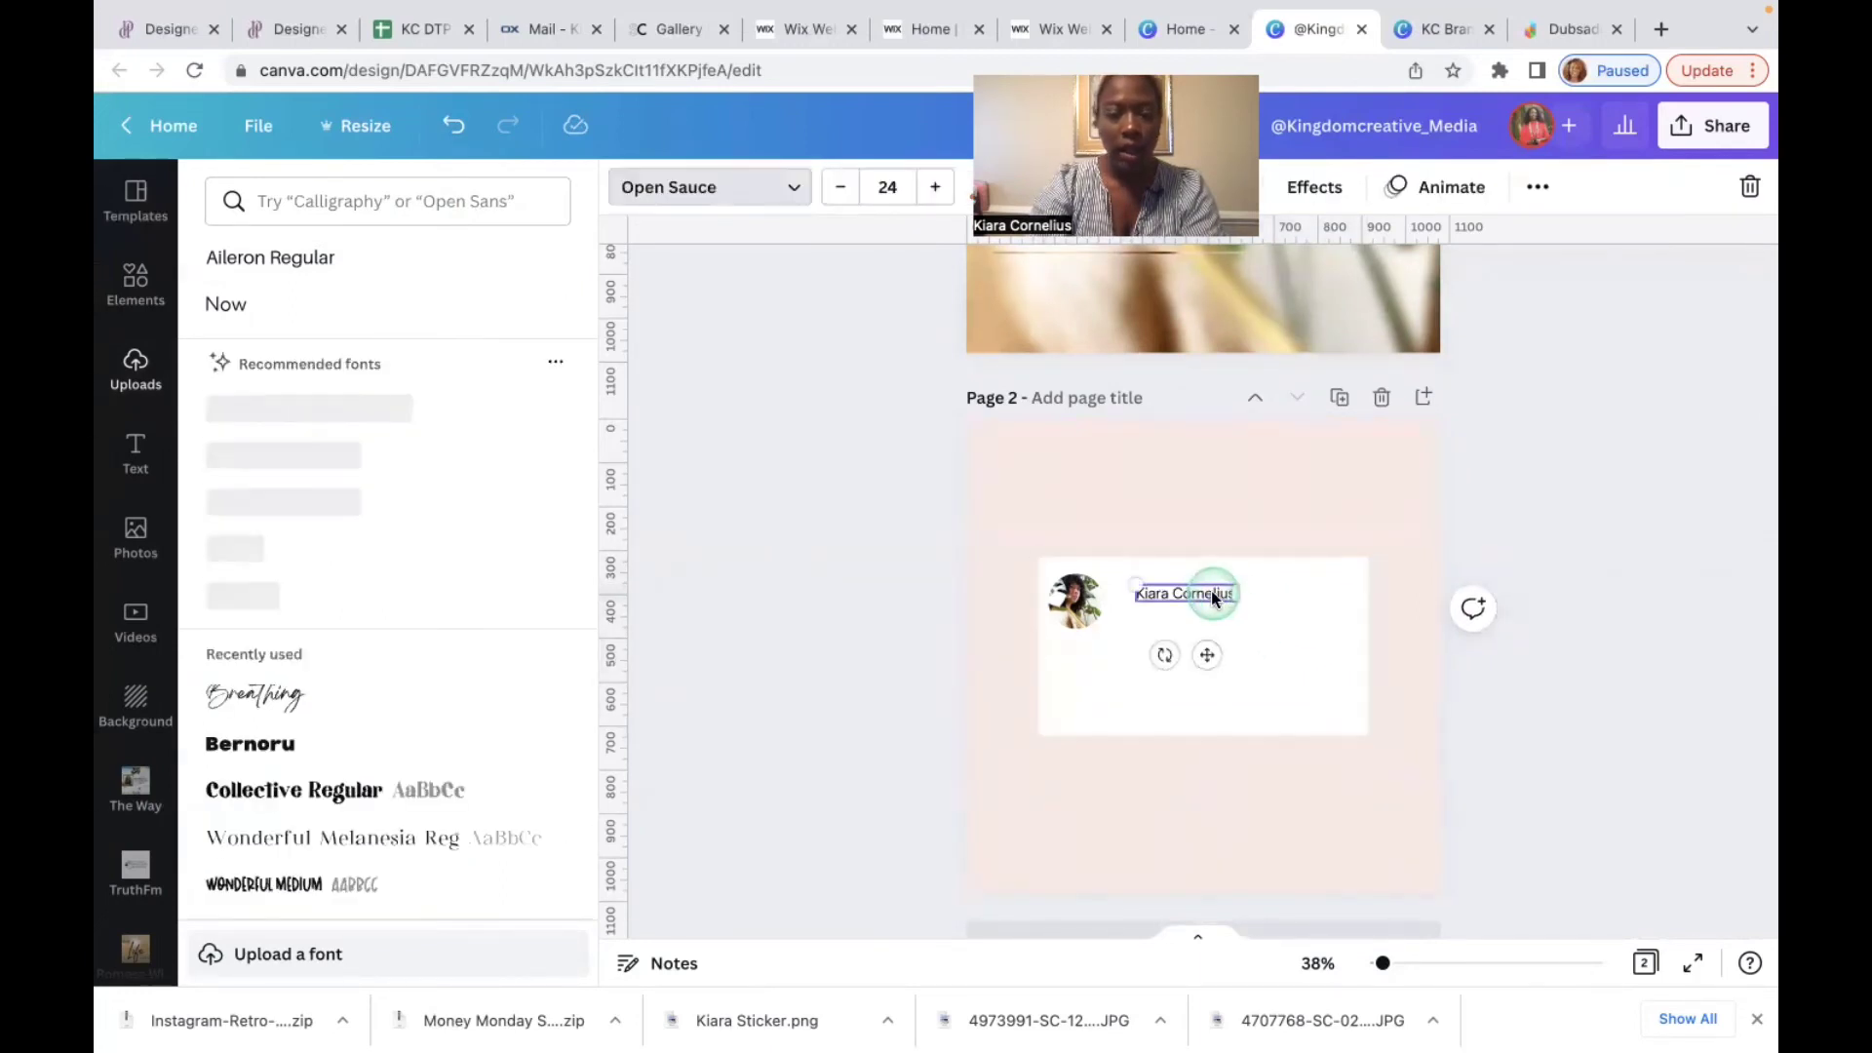
drag(1214, 597, 1212, 660)
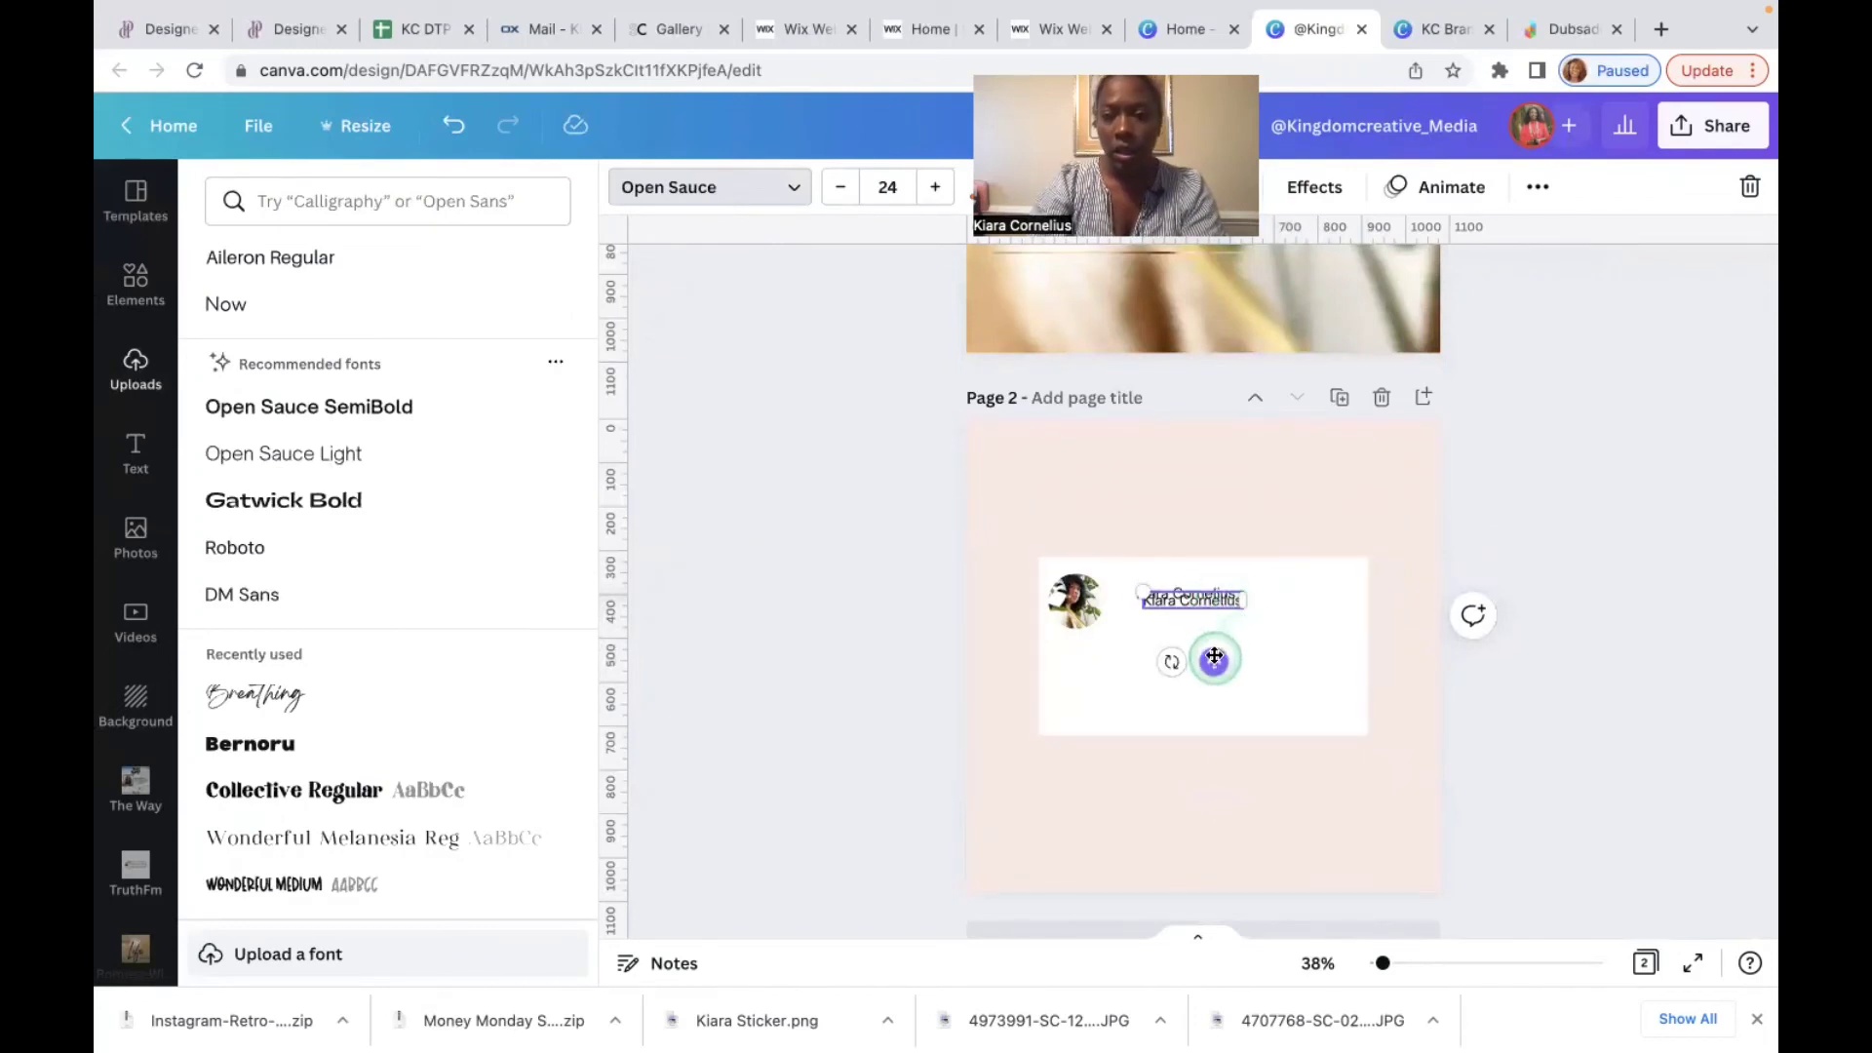
Step: Replace the lower copy with the account's social media handle and shift it right
click(1201, 609)
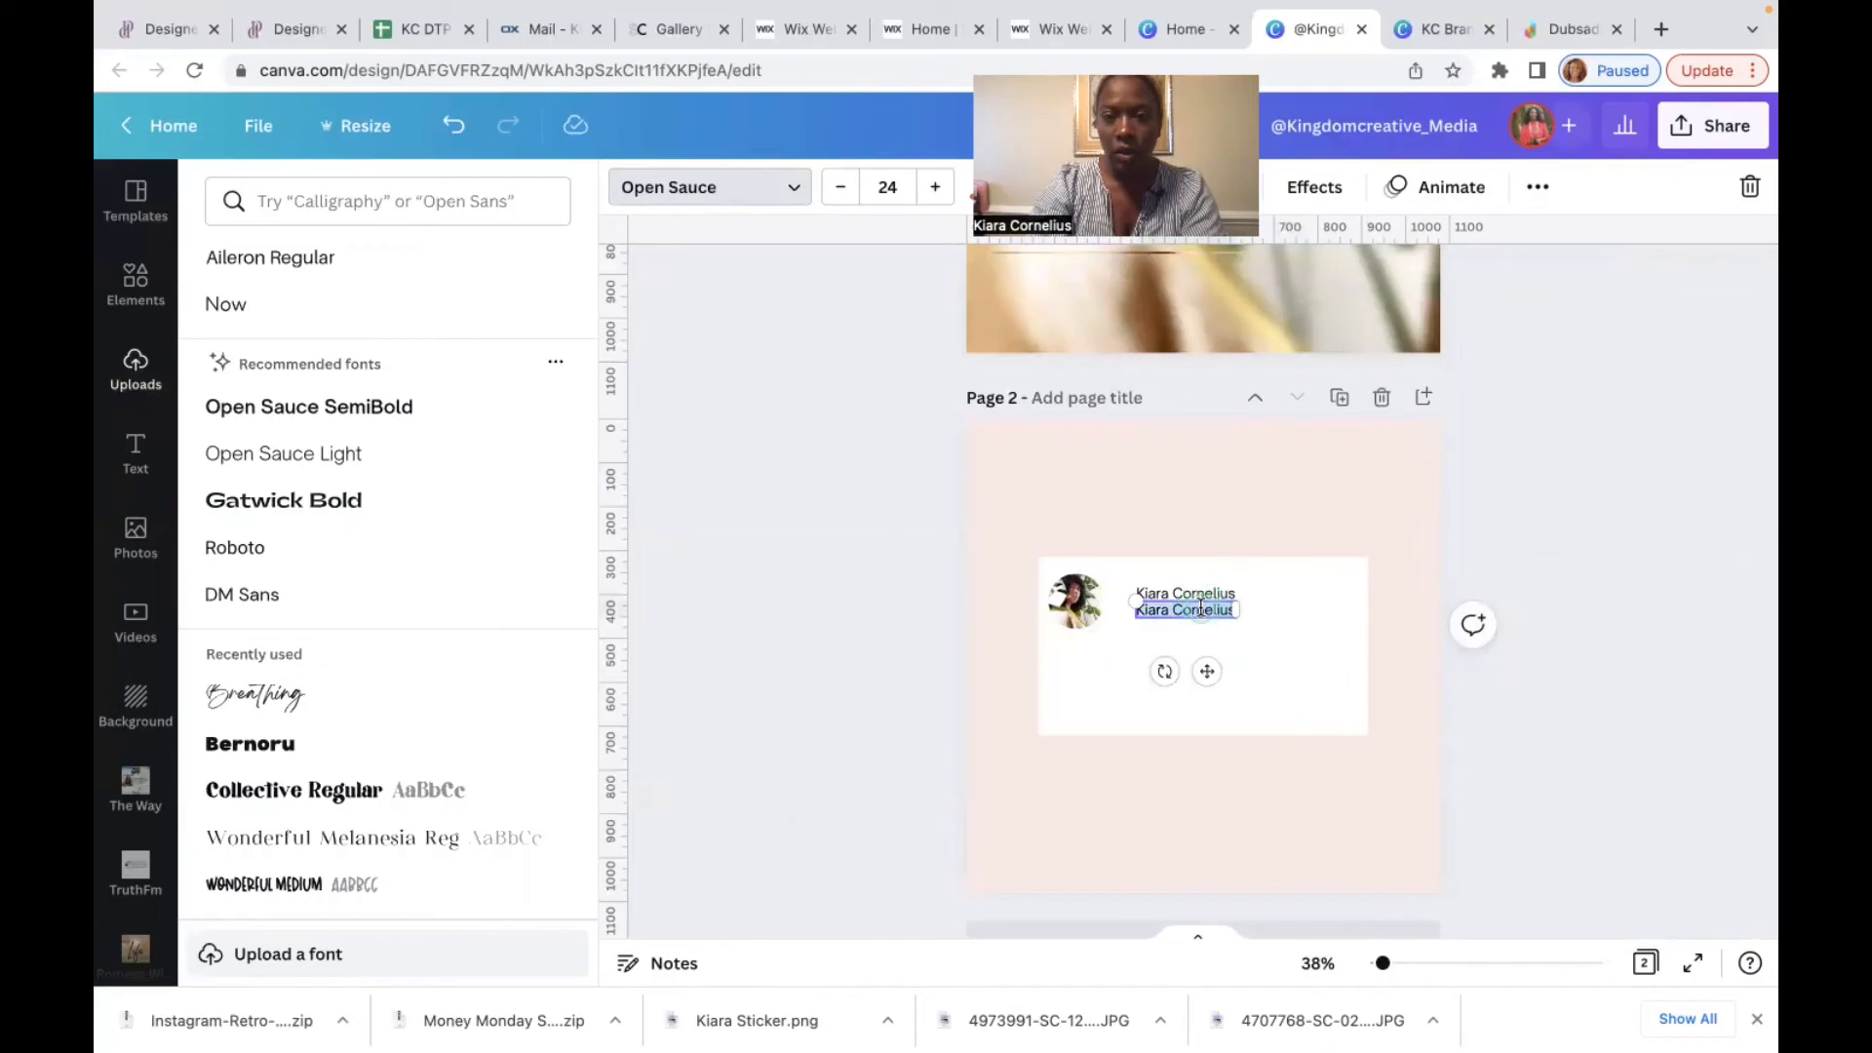
click(1200, 609)
key(BackSpace)
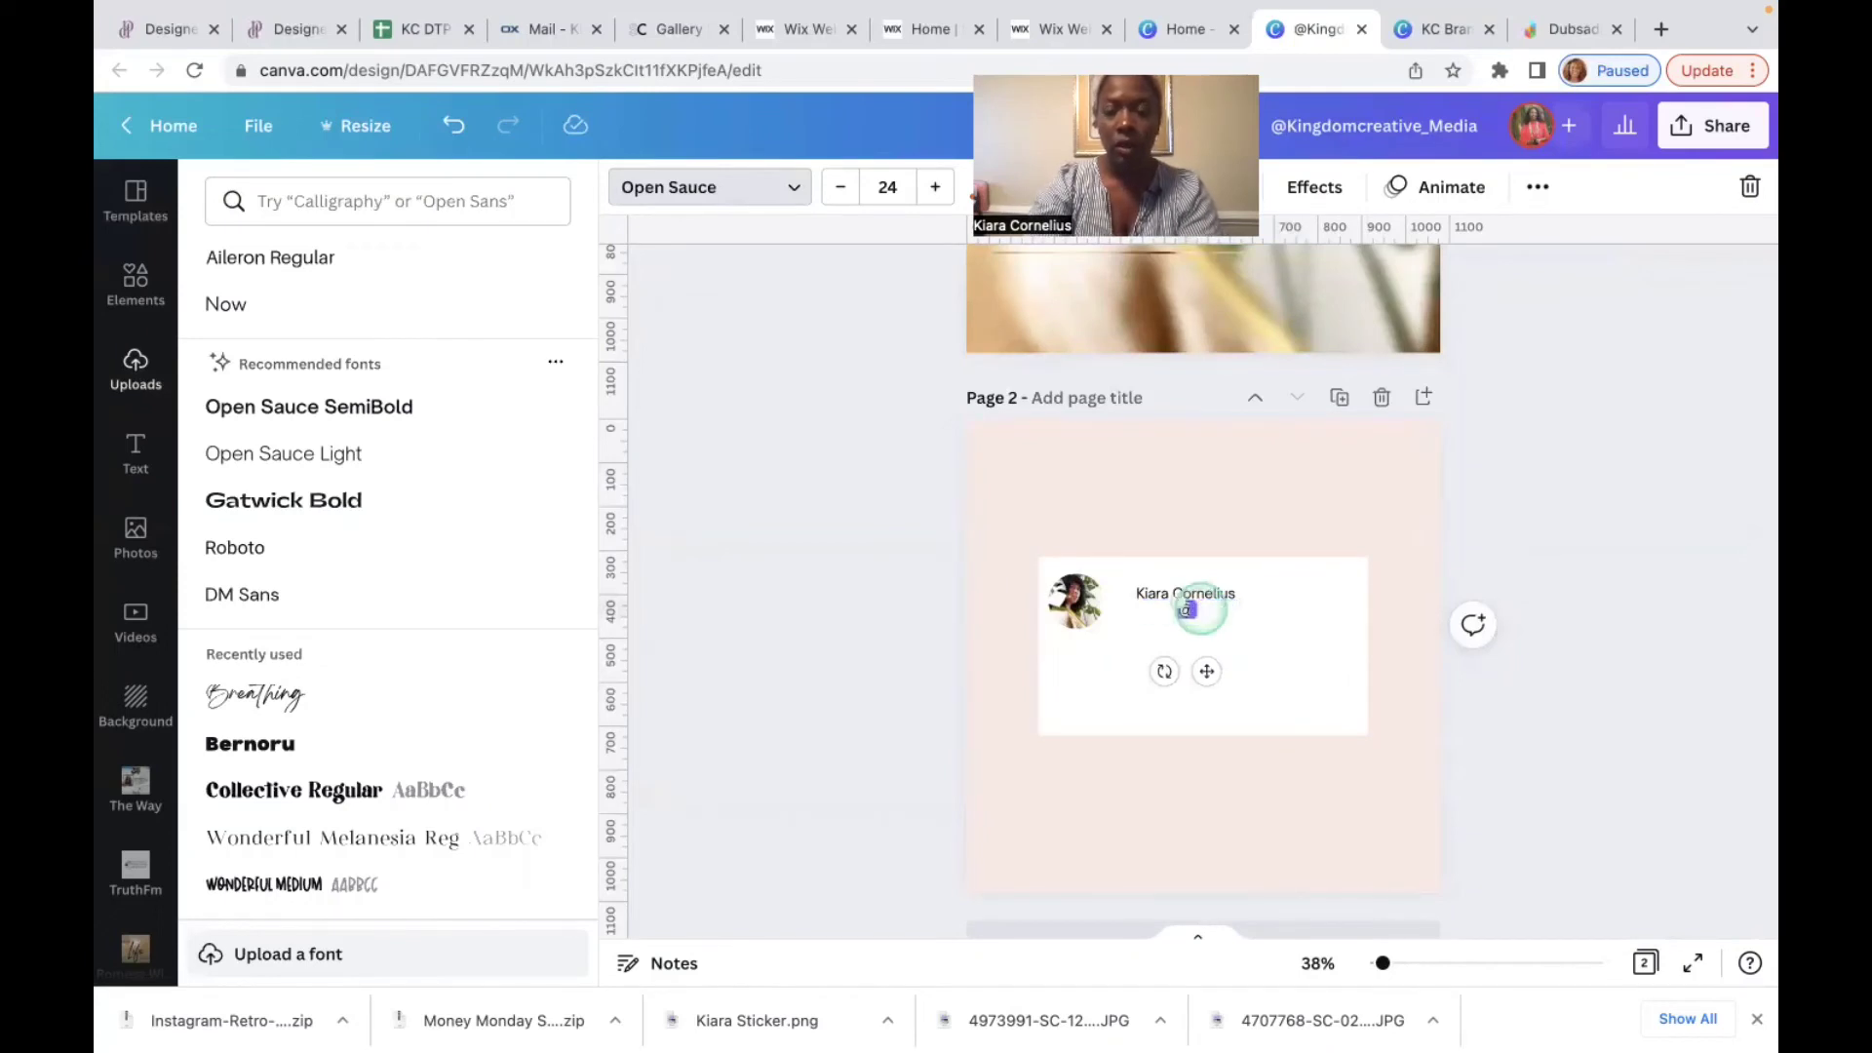
text(@Kingdomc)
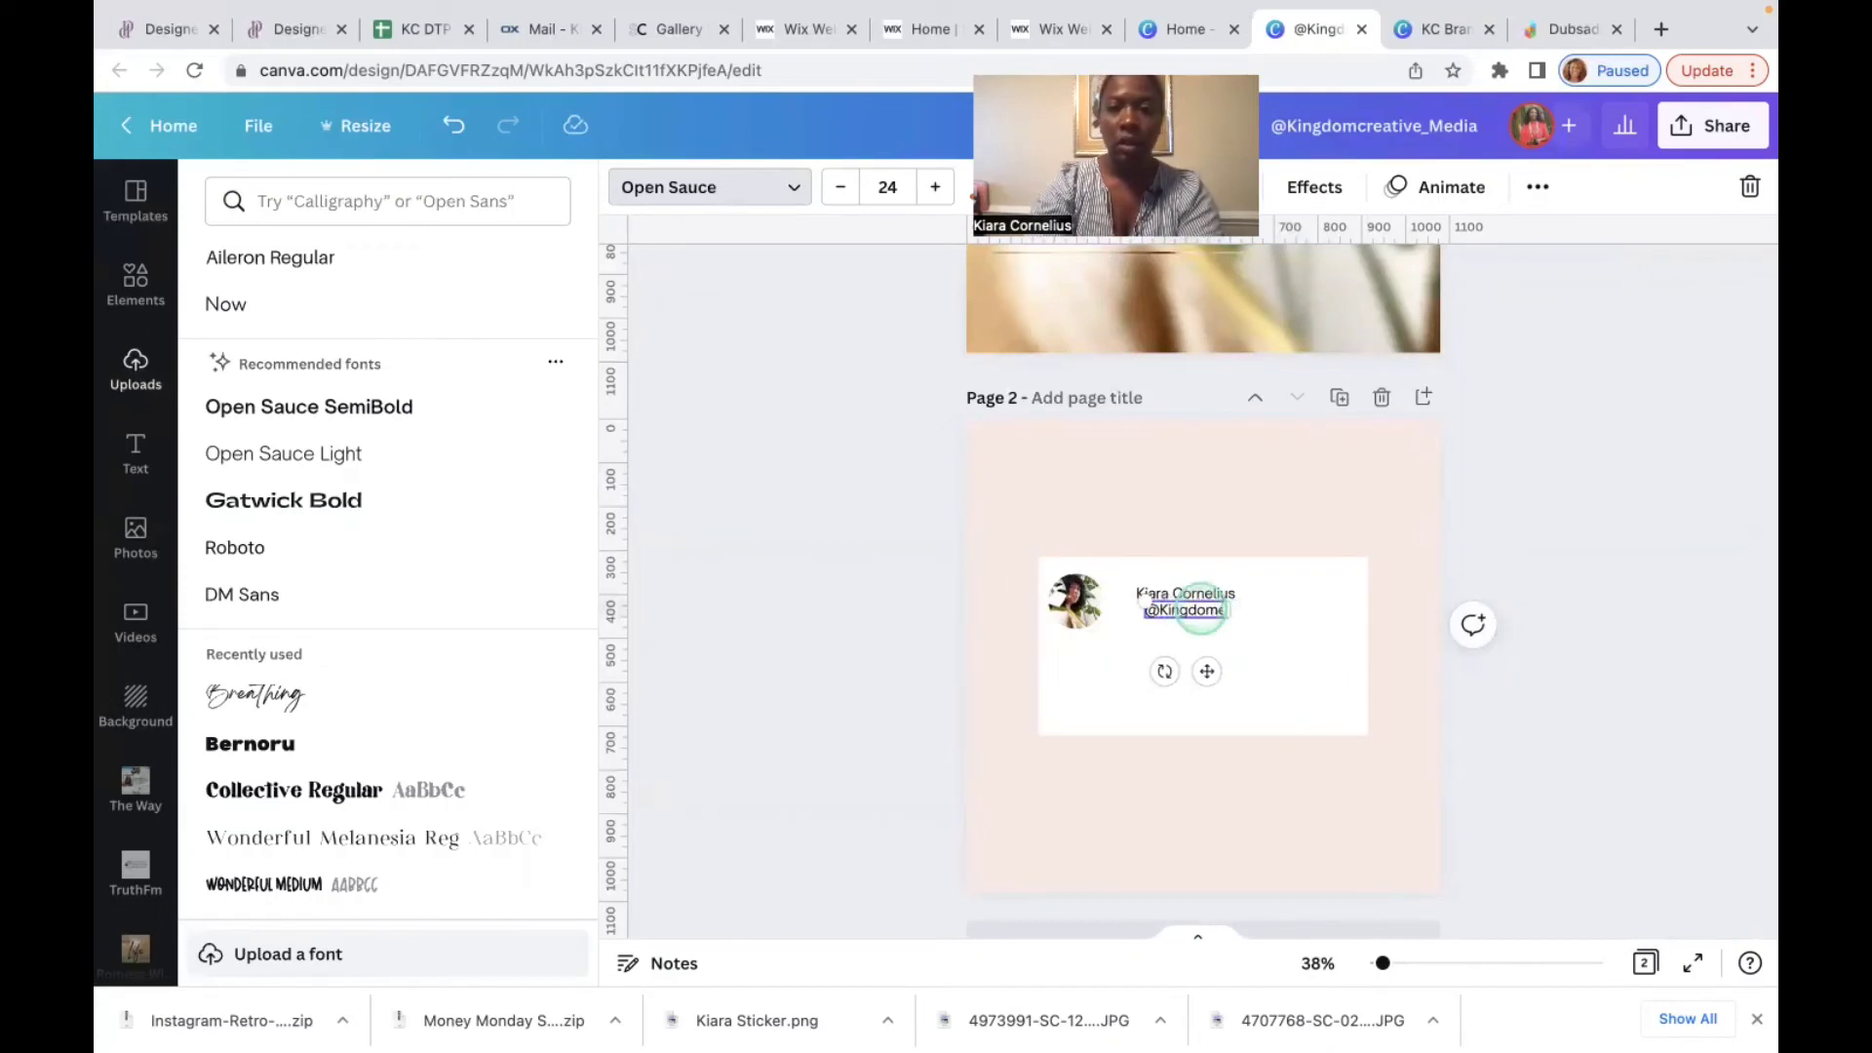
text(reative)
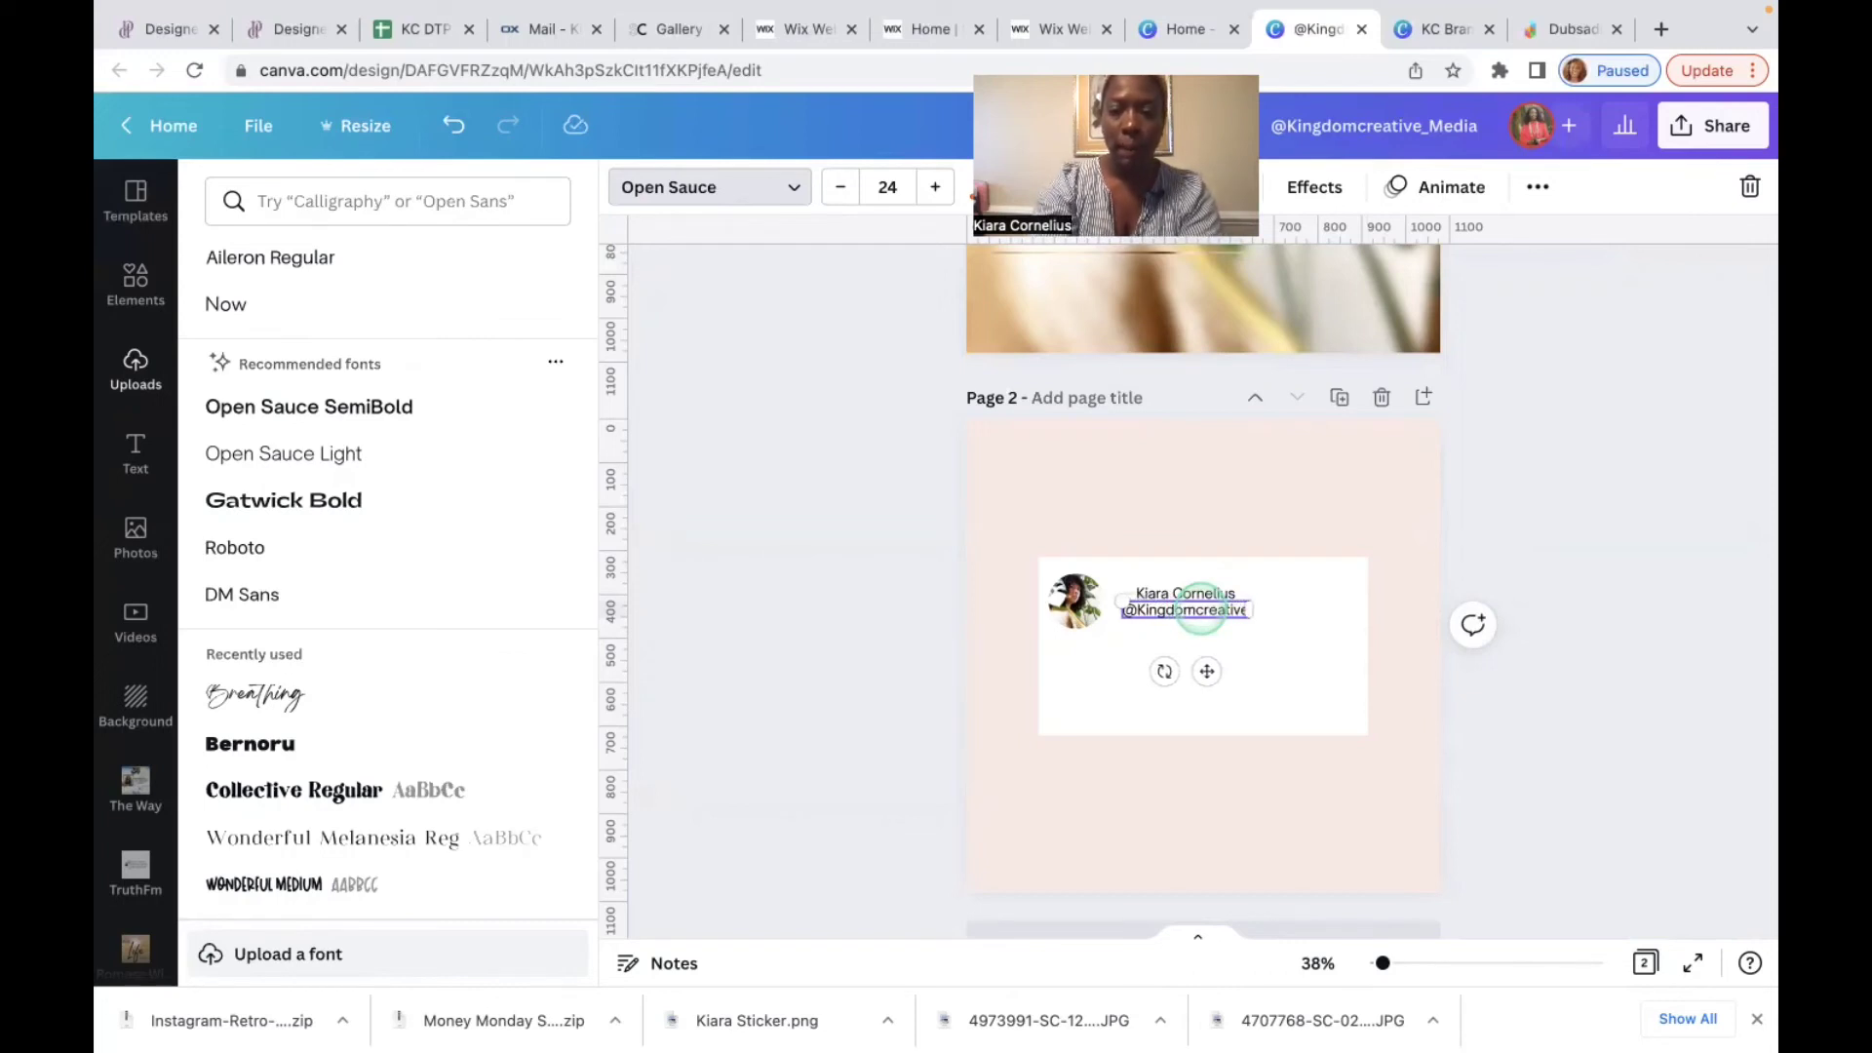
text(_Media)
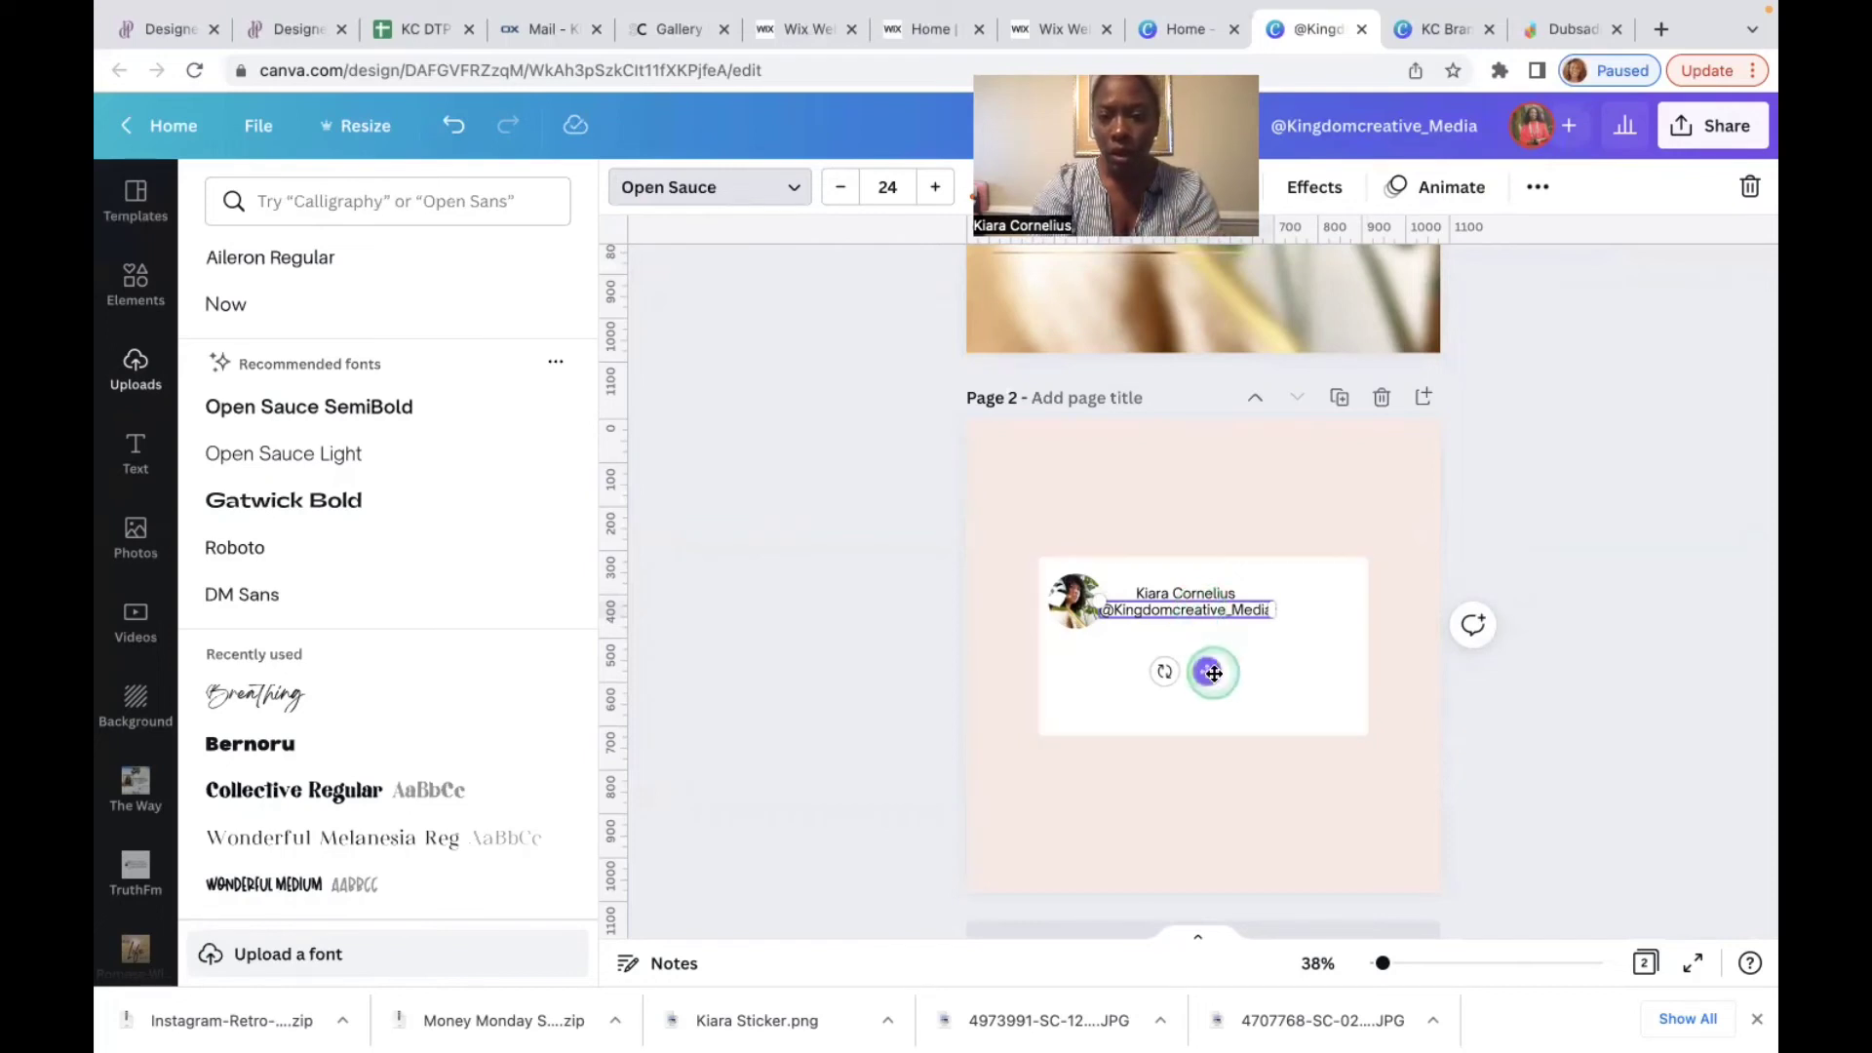
drag(1205, 668, 1249, 677)
Step: Duplicate the handle line lower on the card and change its text to 'Add quote here'
click(1249, 676)
click(1342, 608)
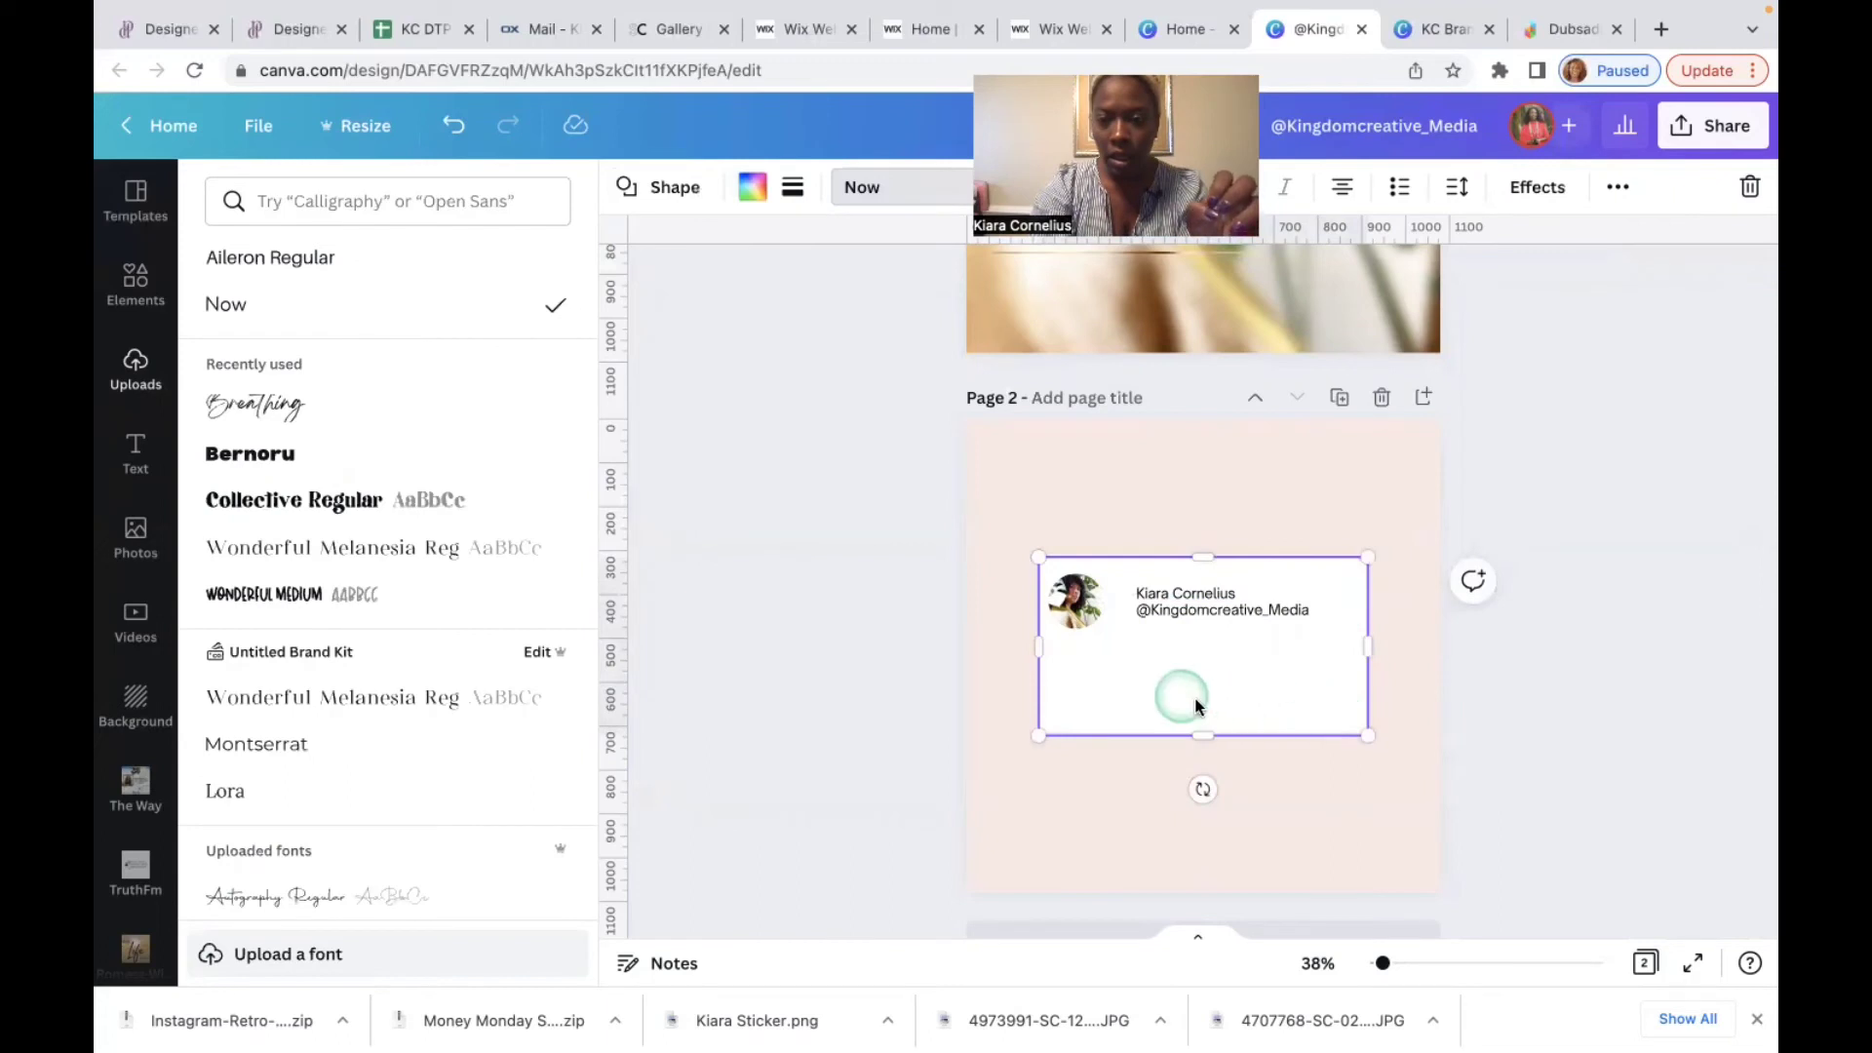
click(1211, 609)
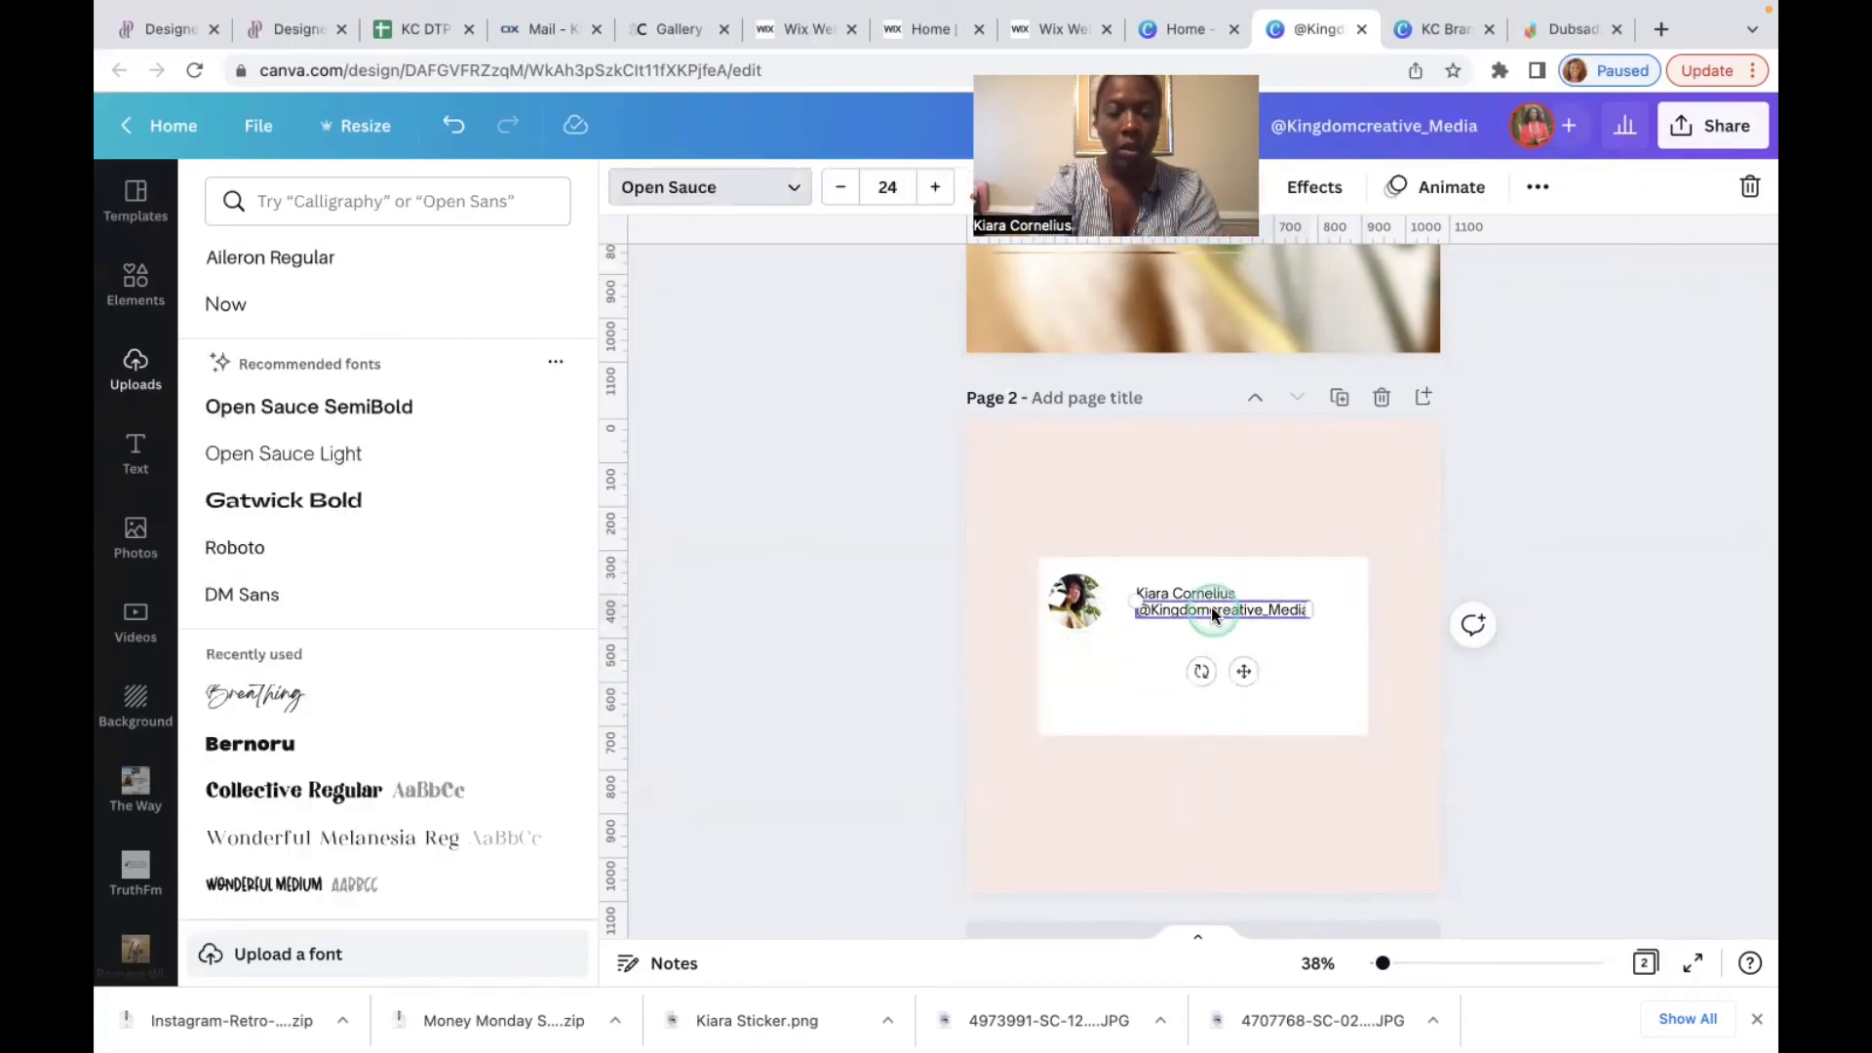
drag(1243, 671, 1226, 715)
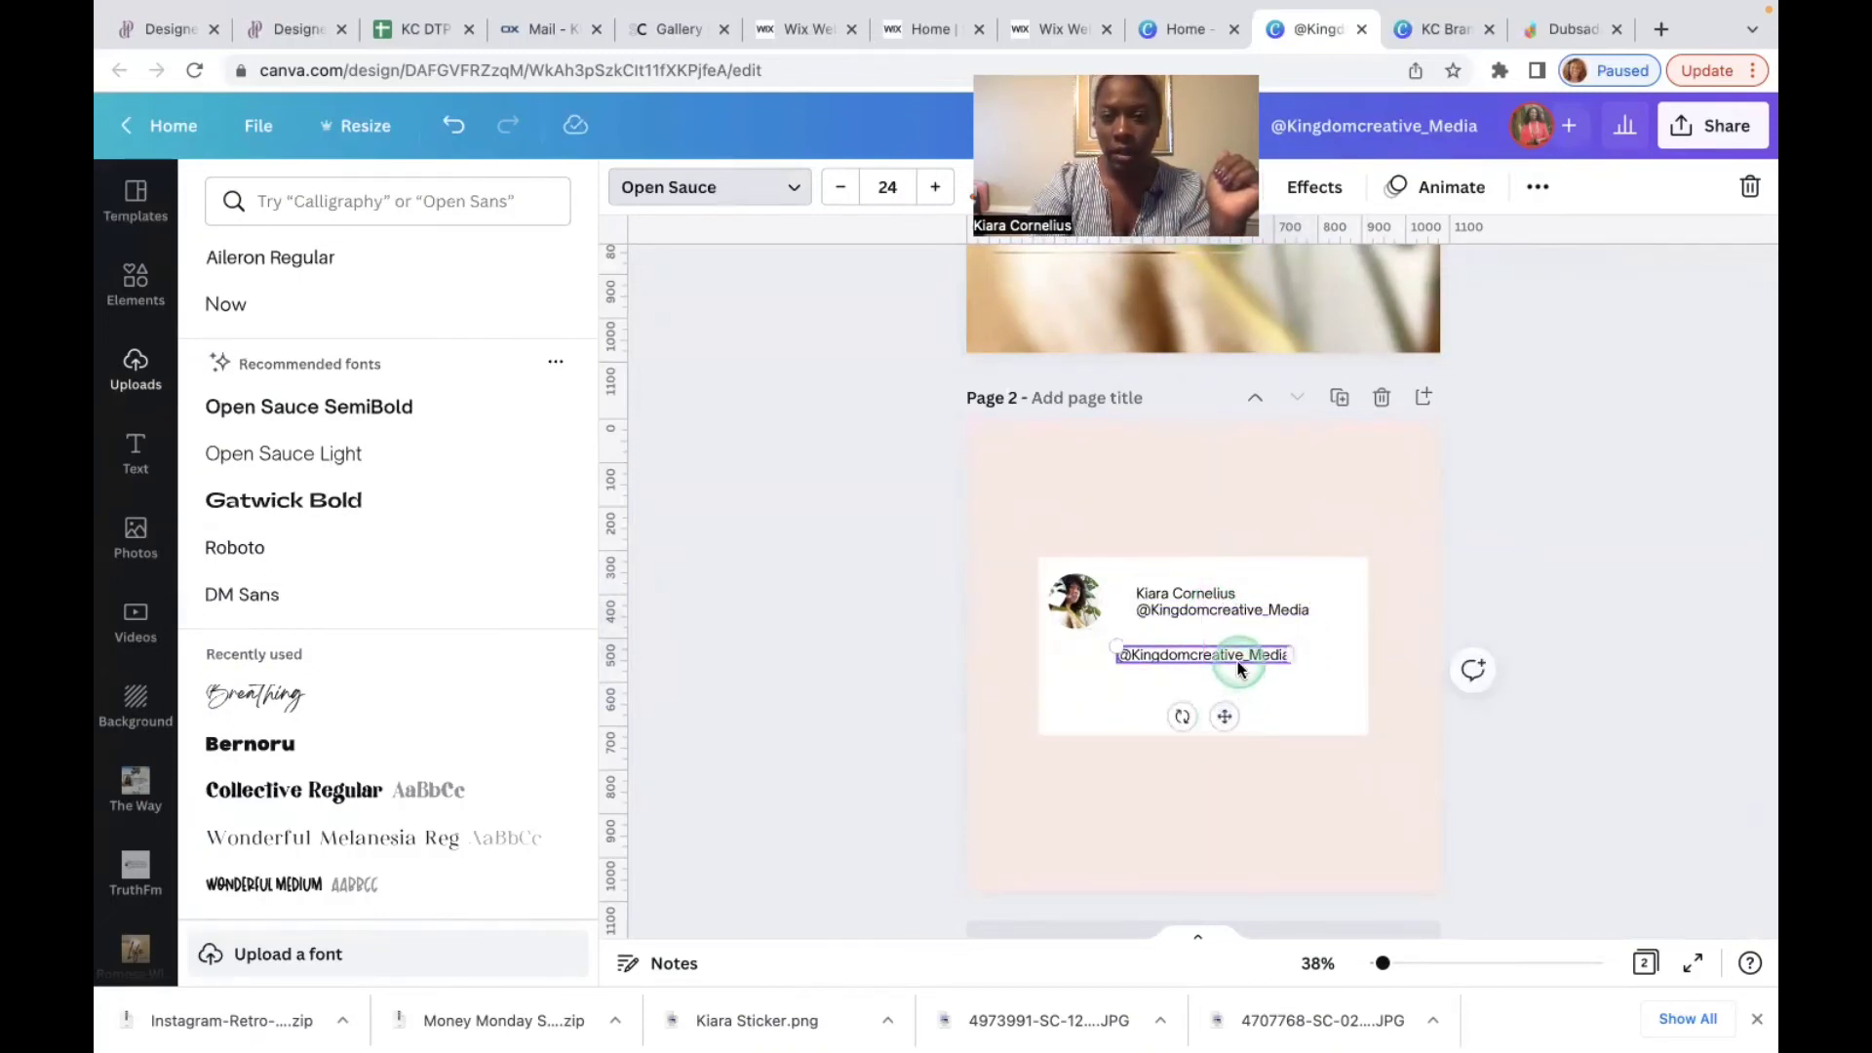
double_click(1236, 659)
key(BackSpace)
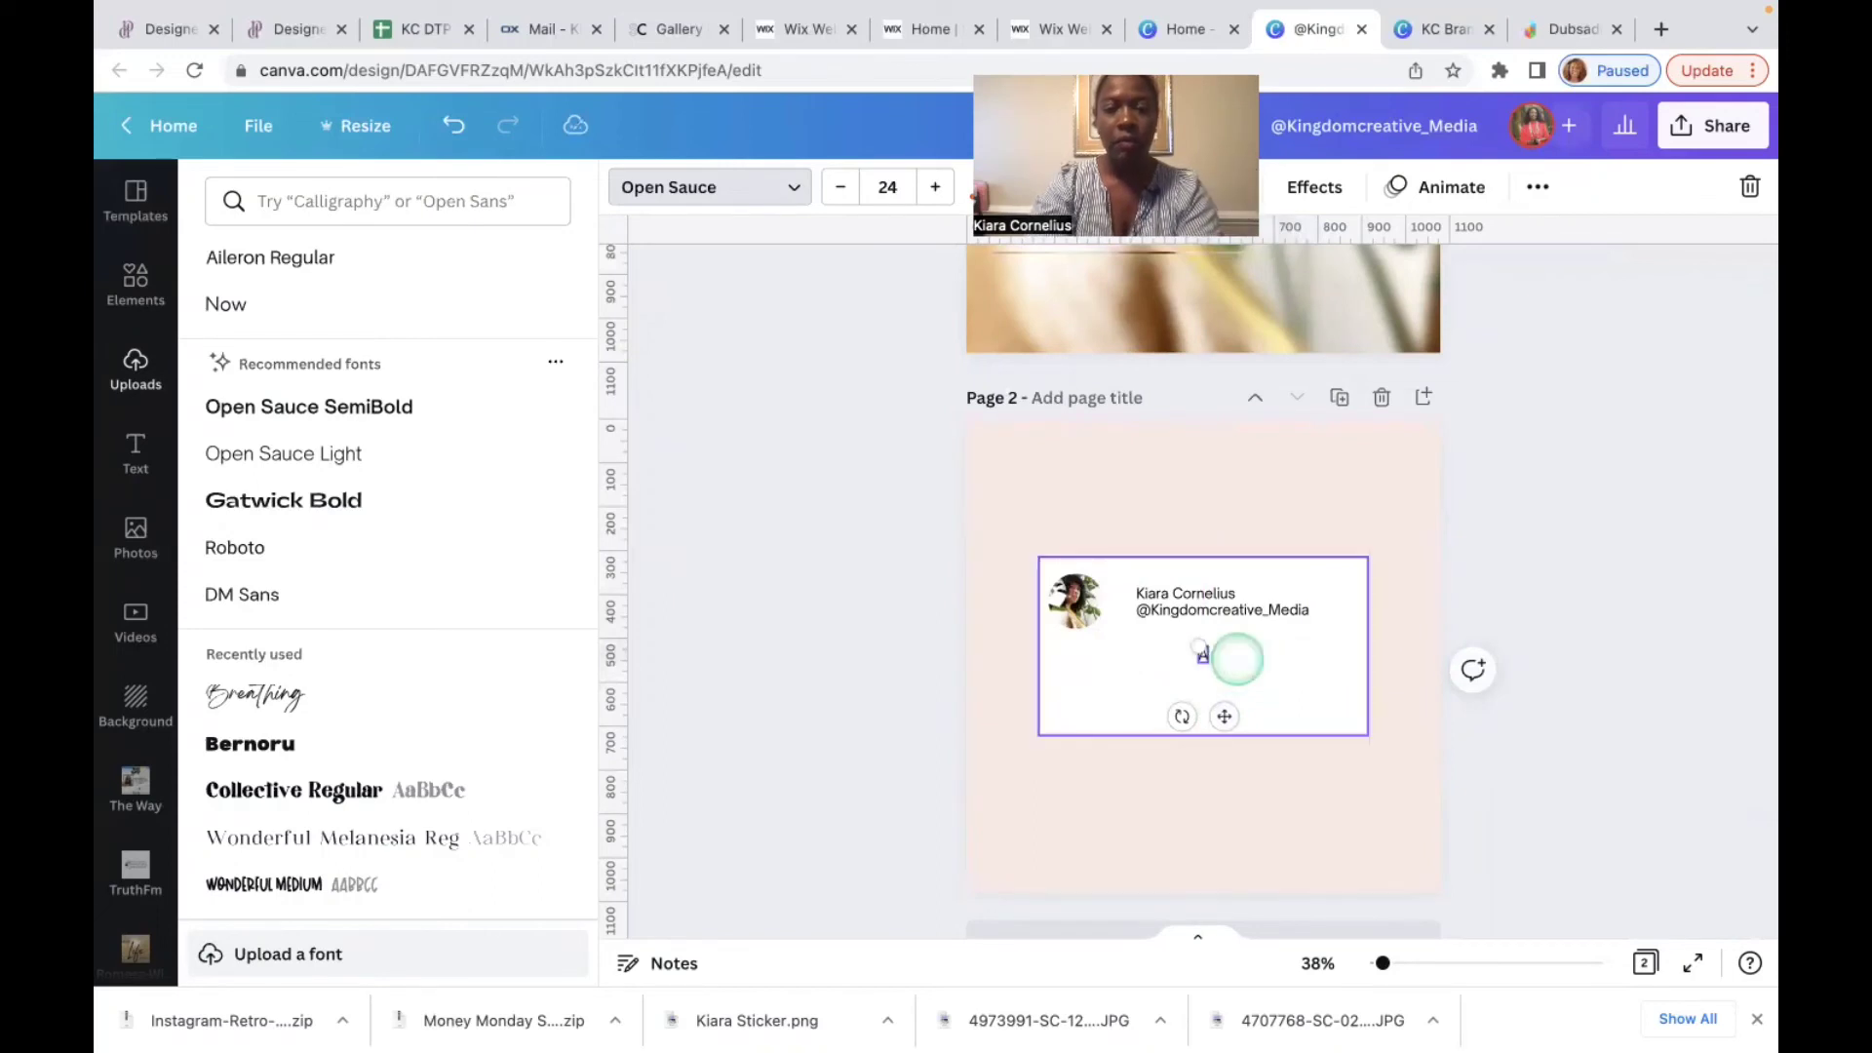
text(Add quote)
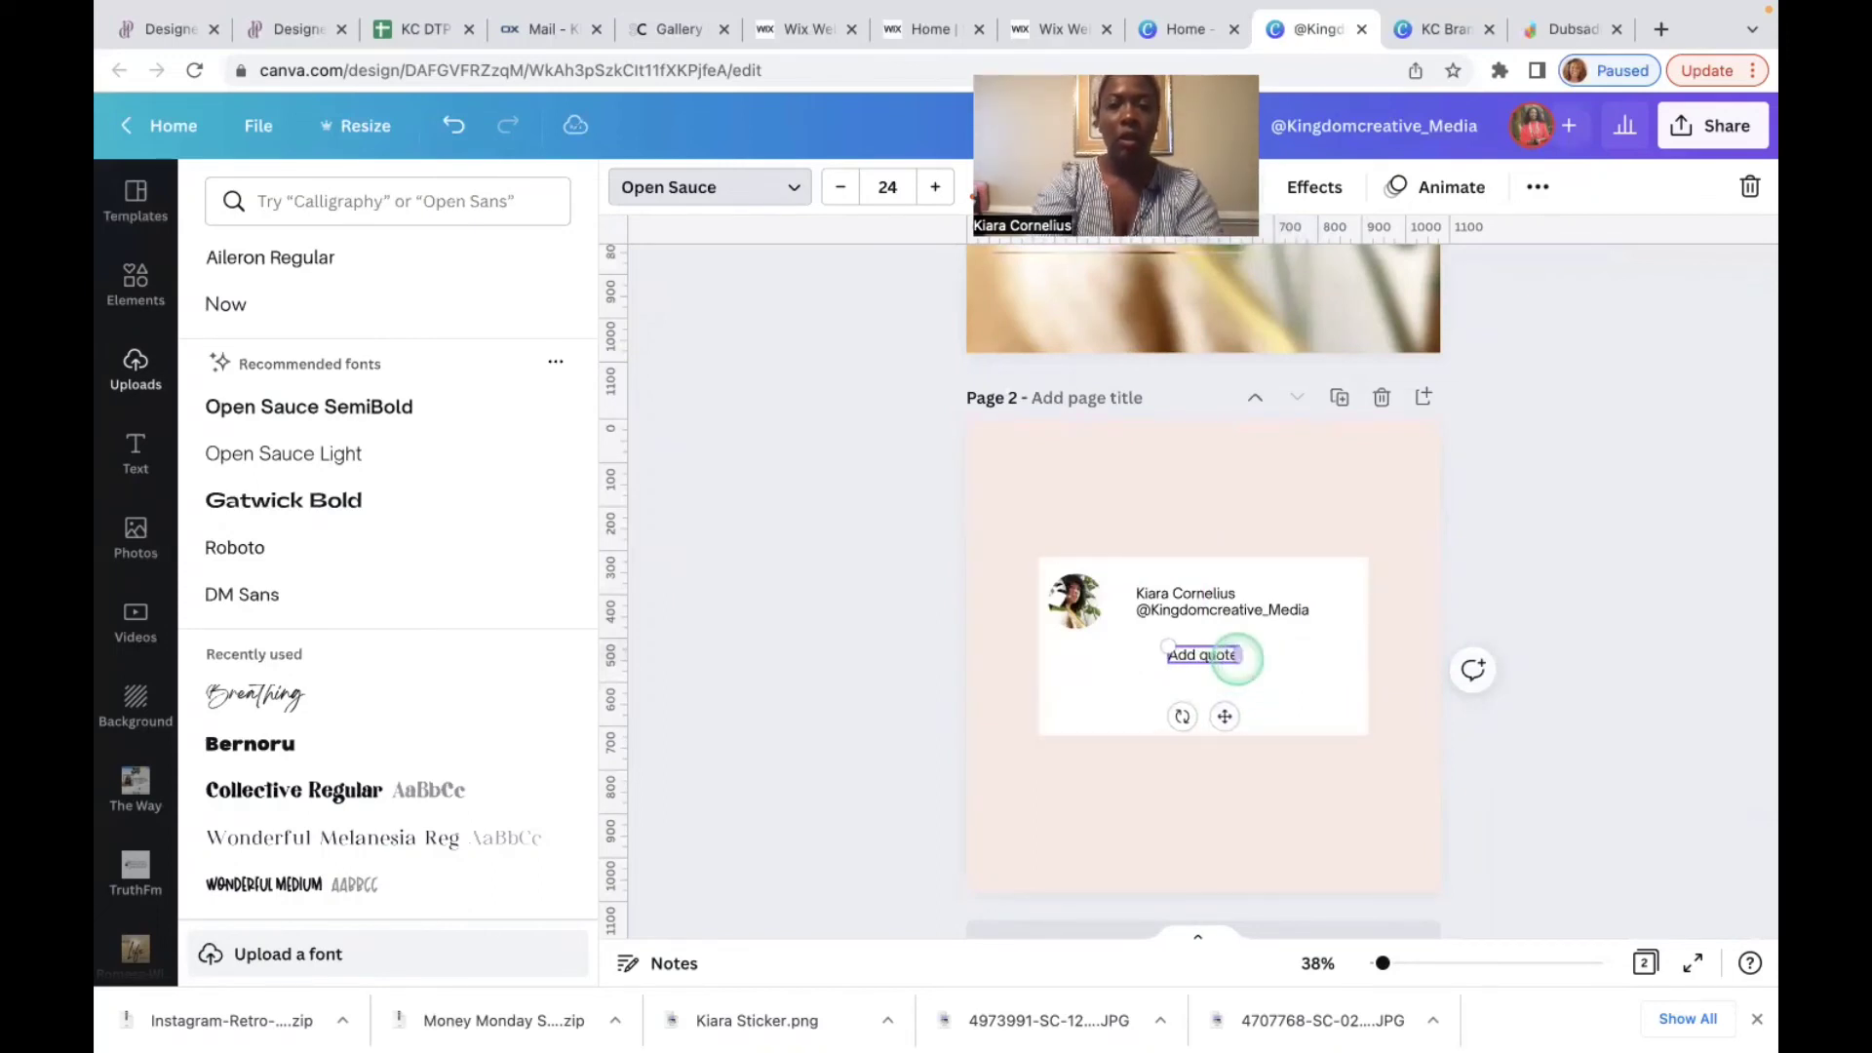
text( here)
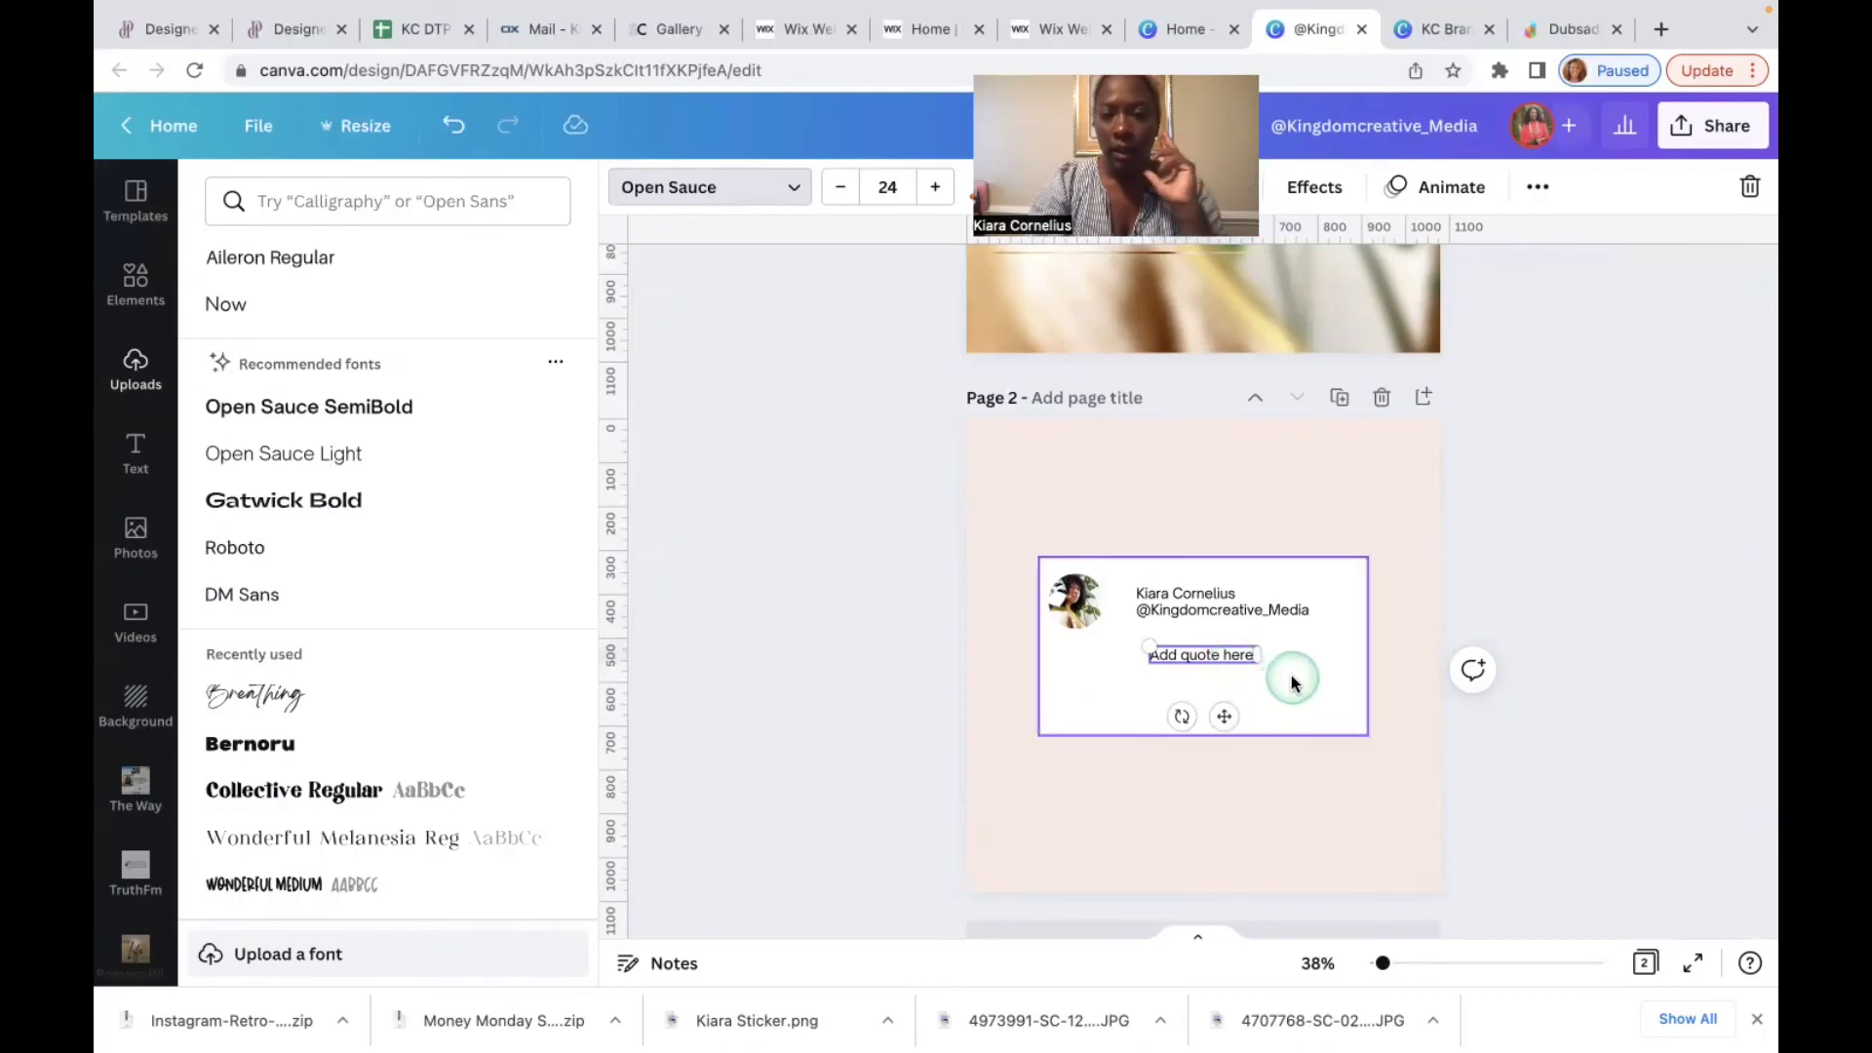
click(1280, 716)
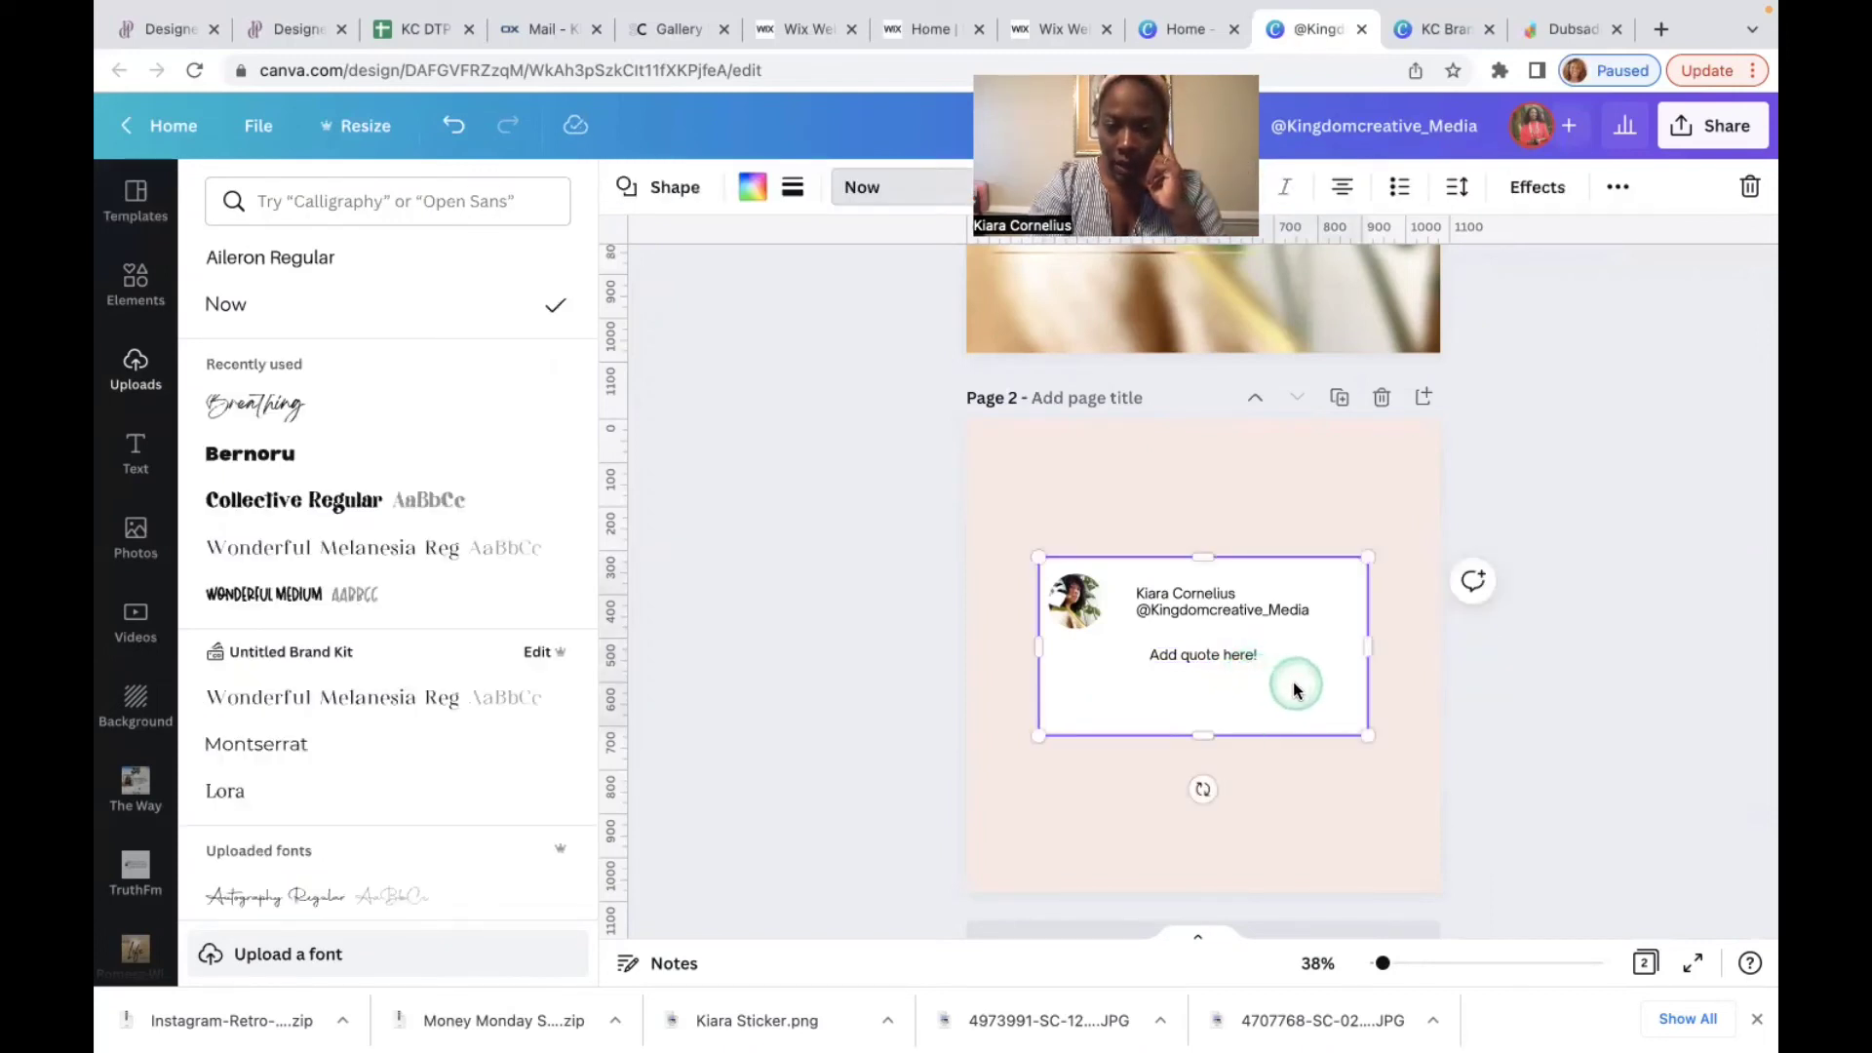
Step: Compare with page 1's card, then set the handle text to font size 20
scroll(1295, 689, up, 1)
scroll(1295, 685, up, 4)
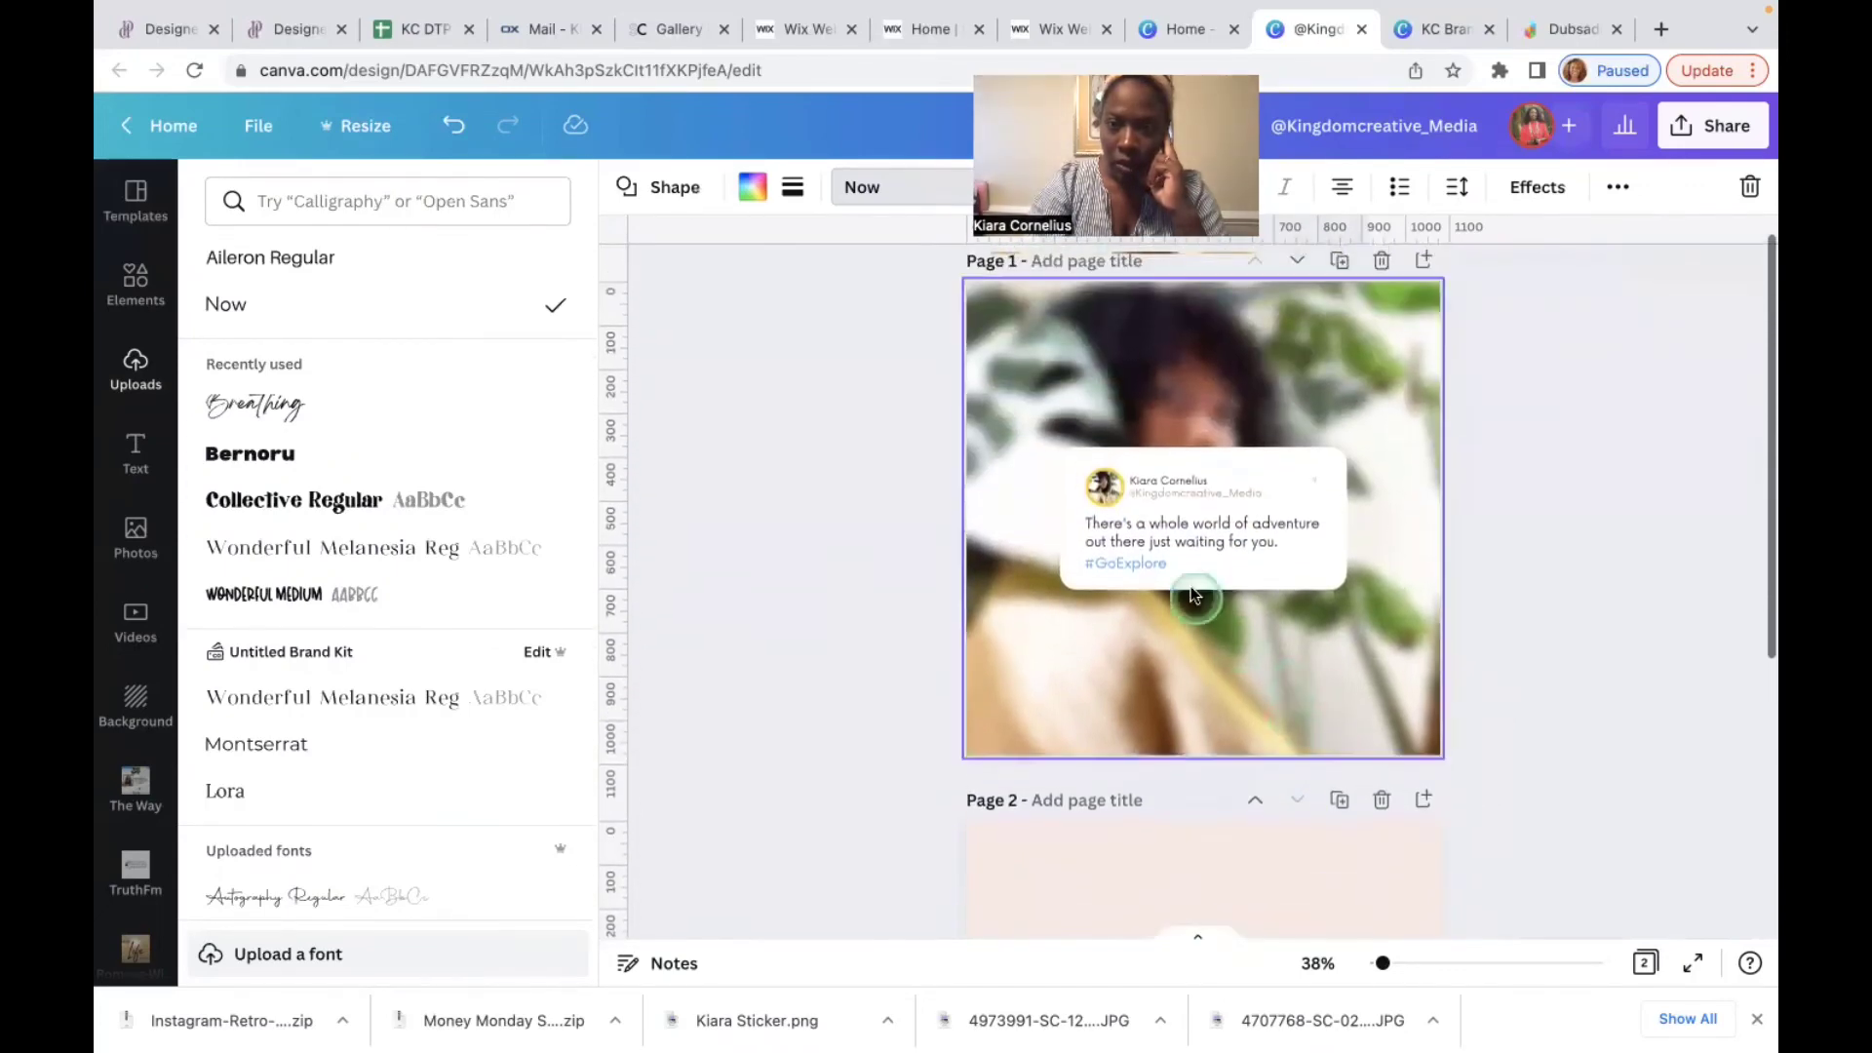
click(1286, 548)
click(1262, 536)
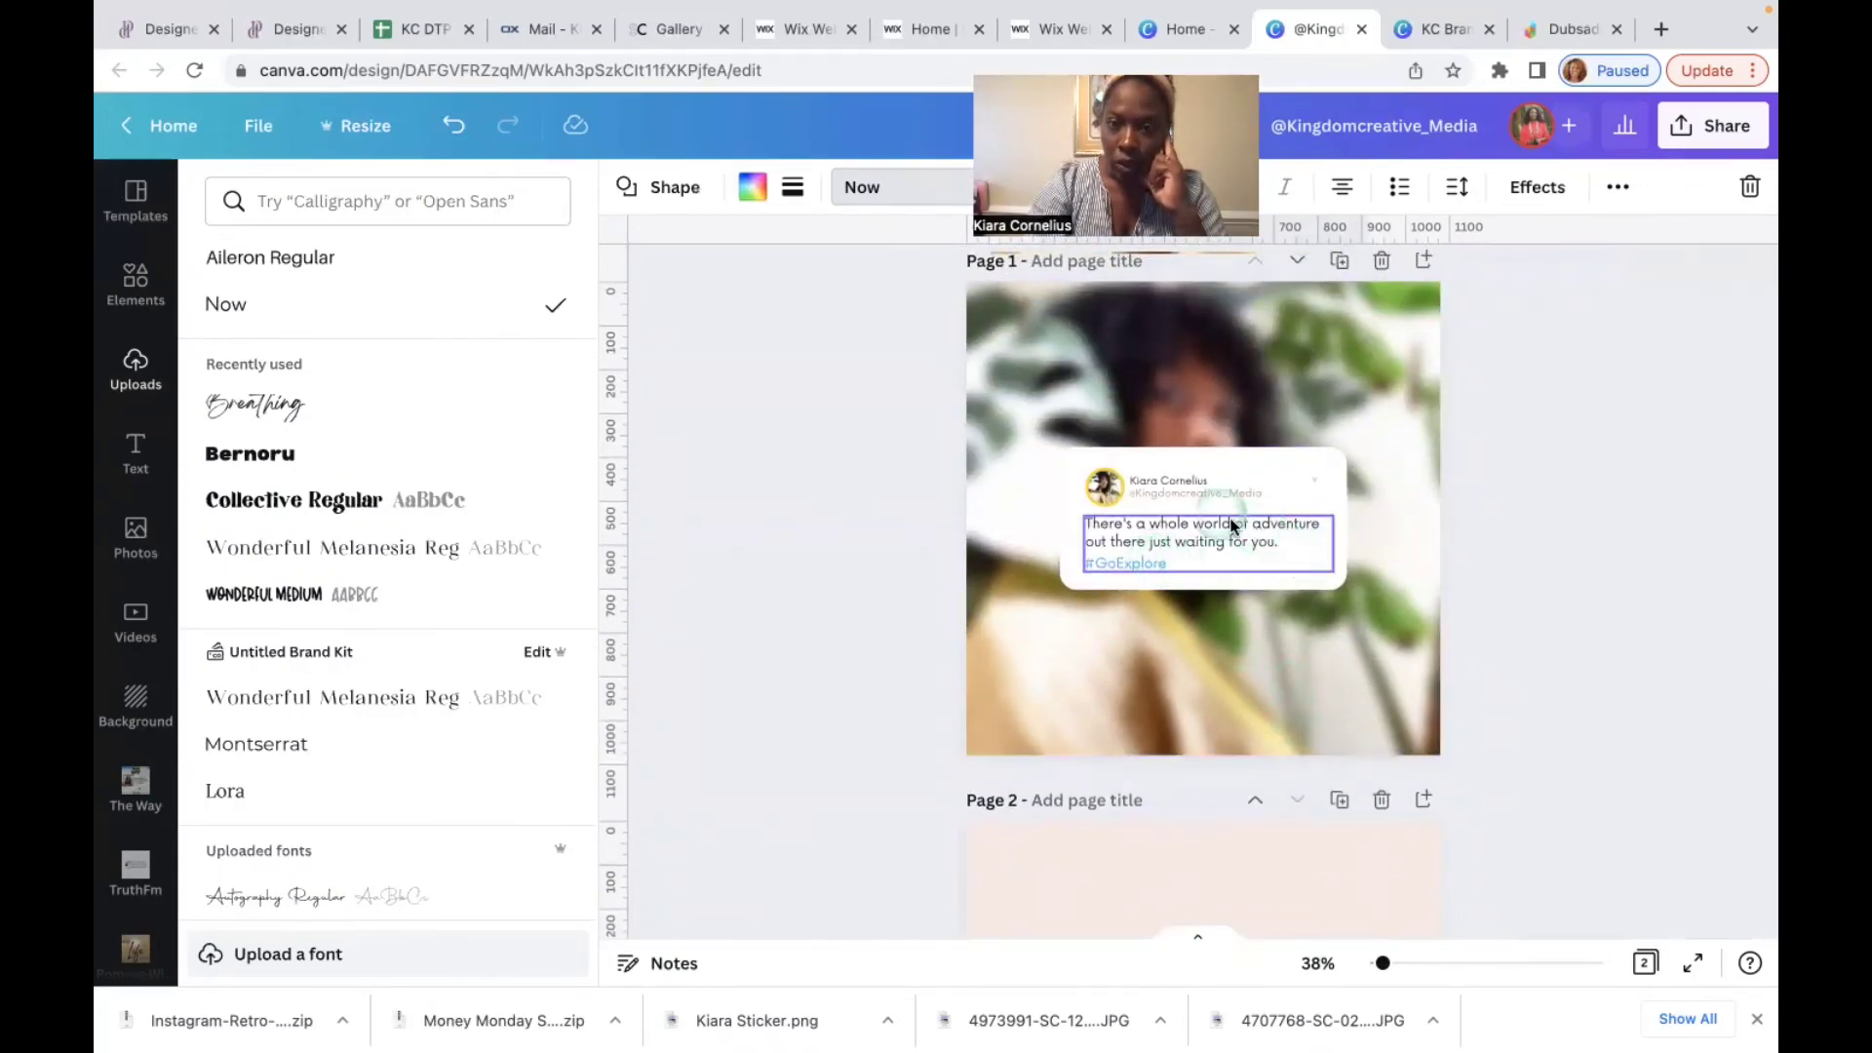
click(1188, 499)
scroll(1188, 493, down, 5)
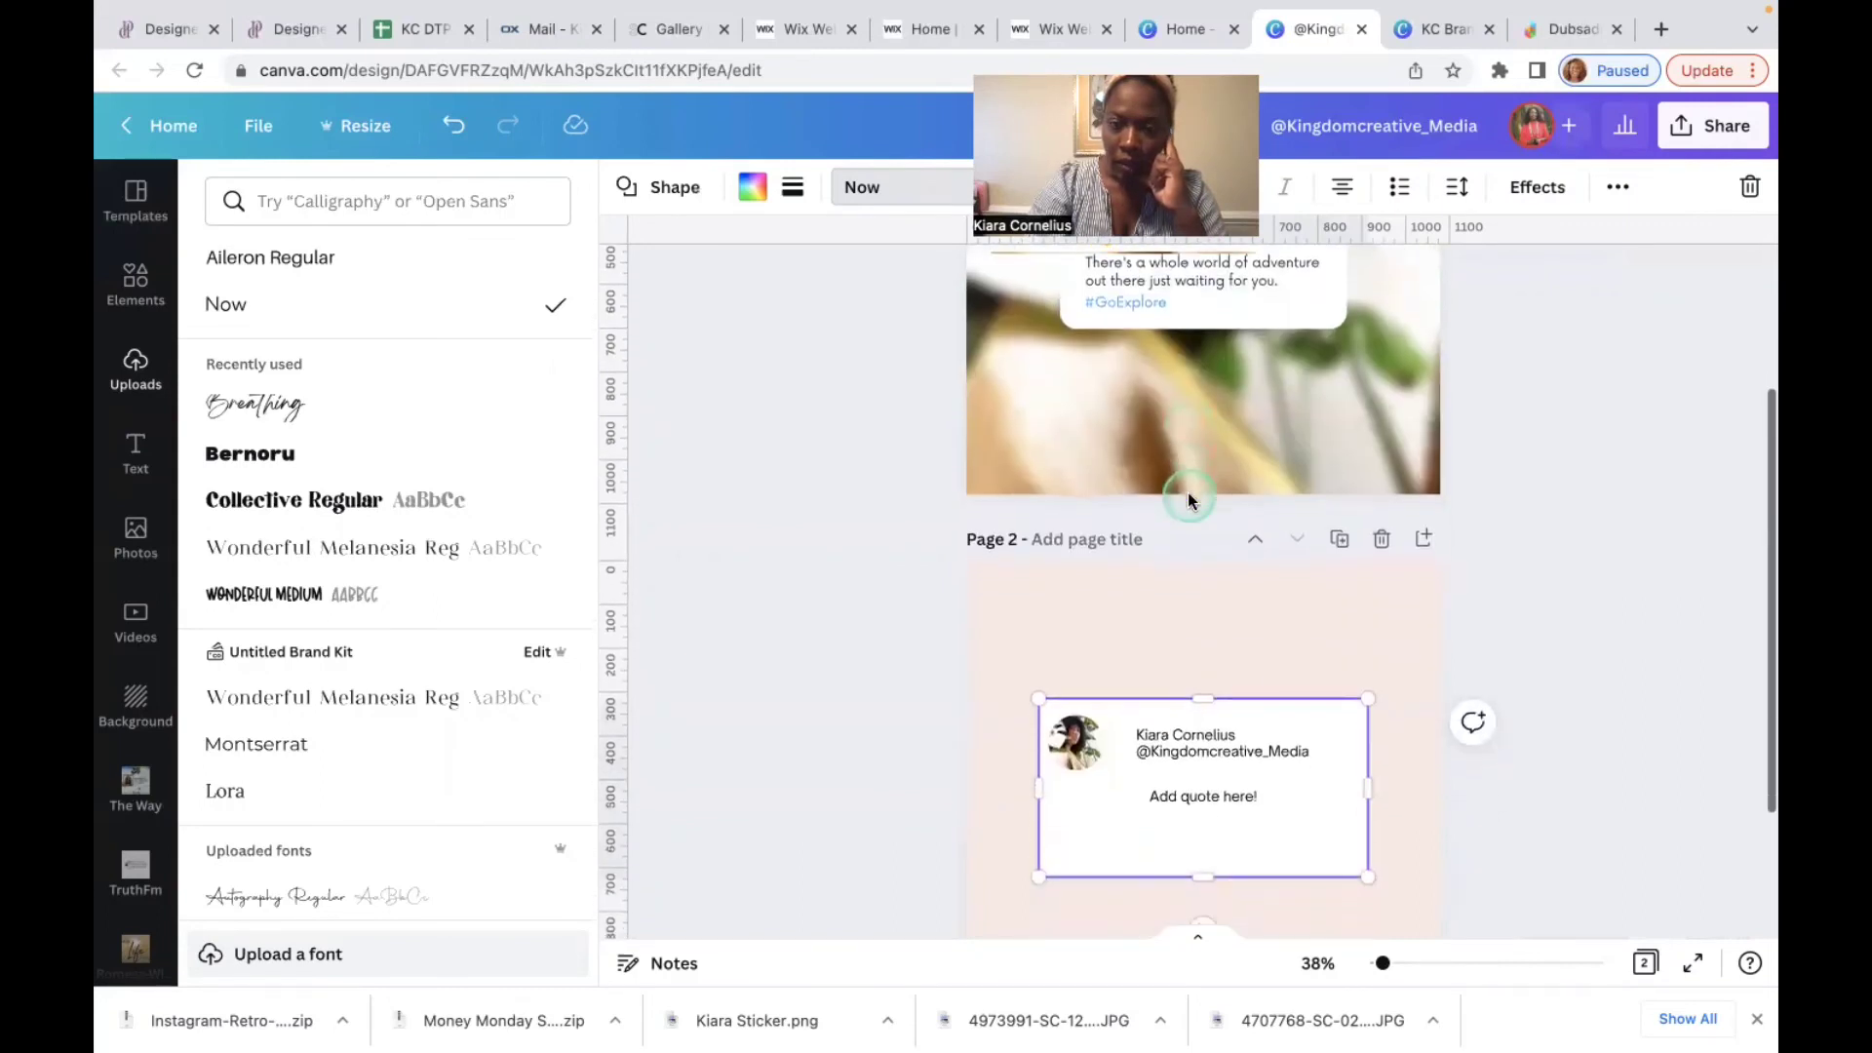
click(1248, 633)
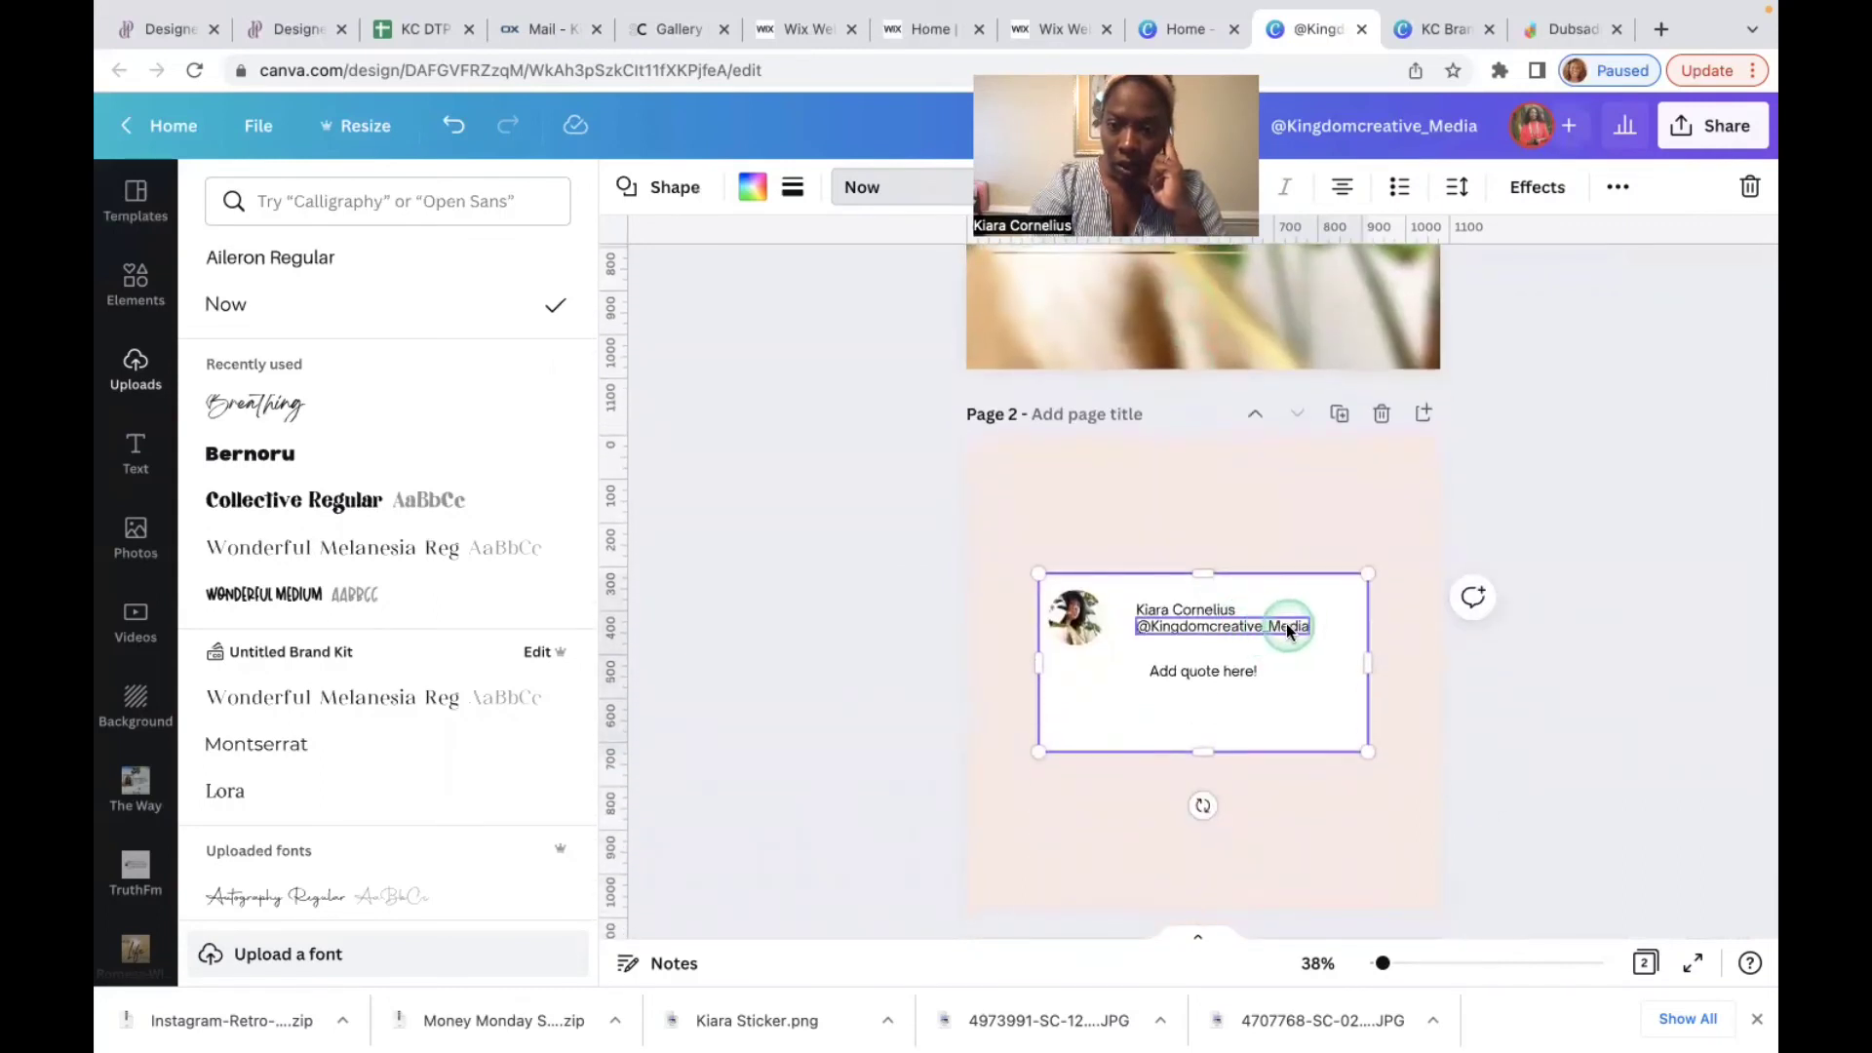
click(1288, 629)
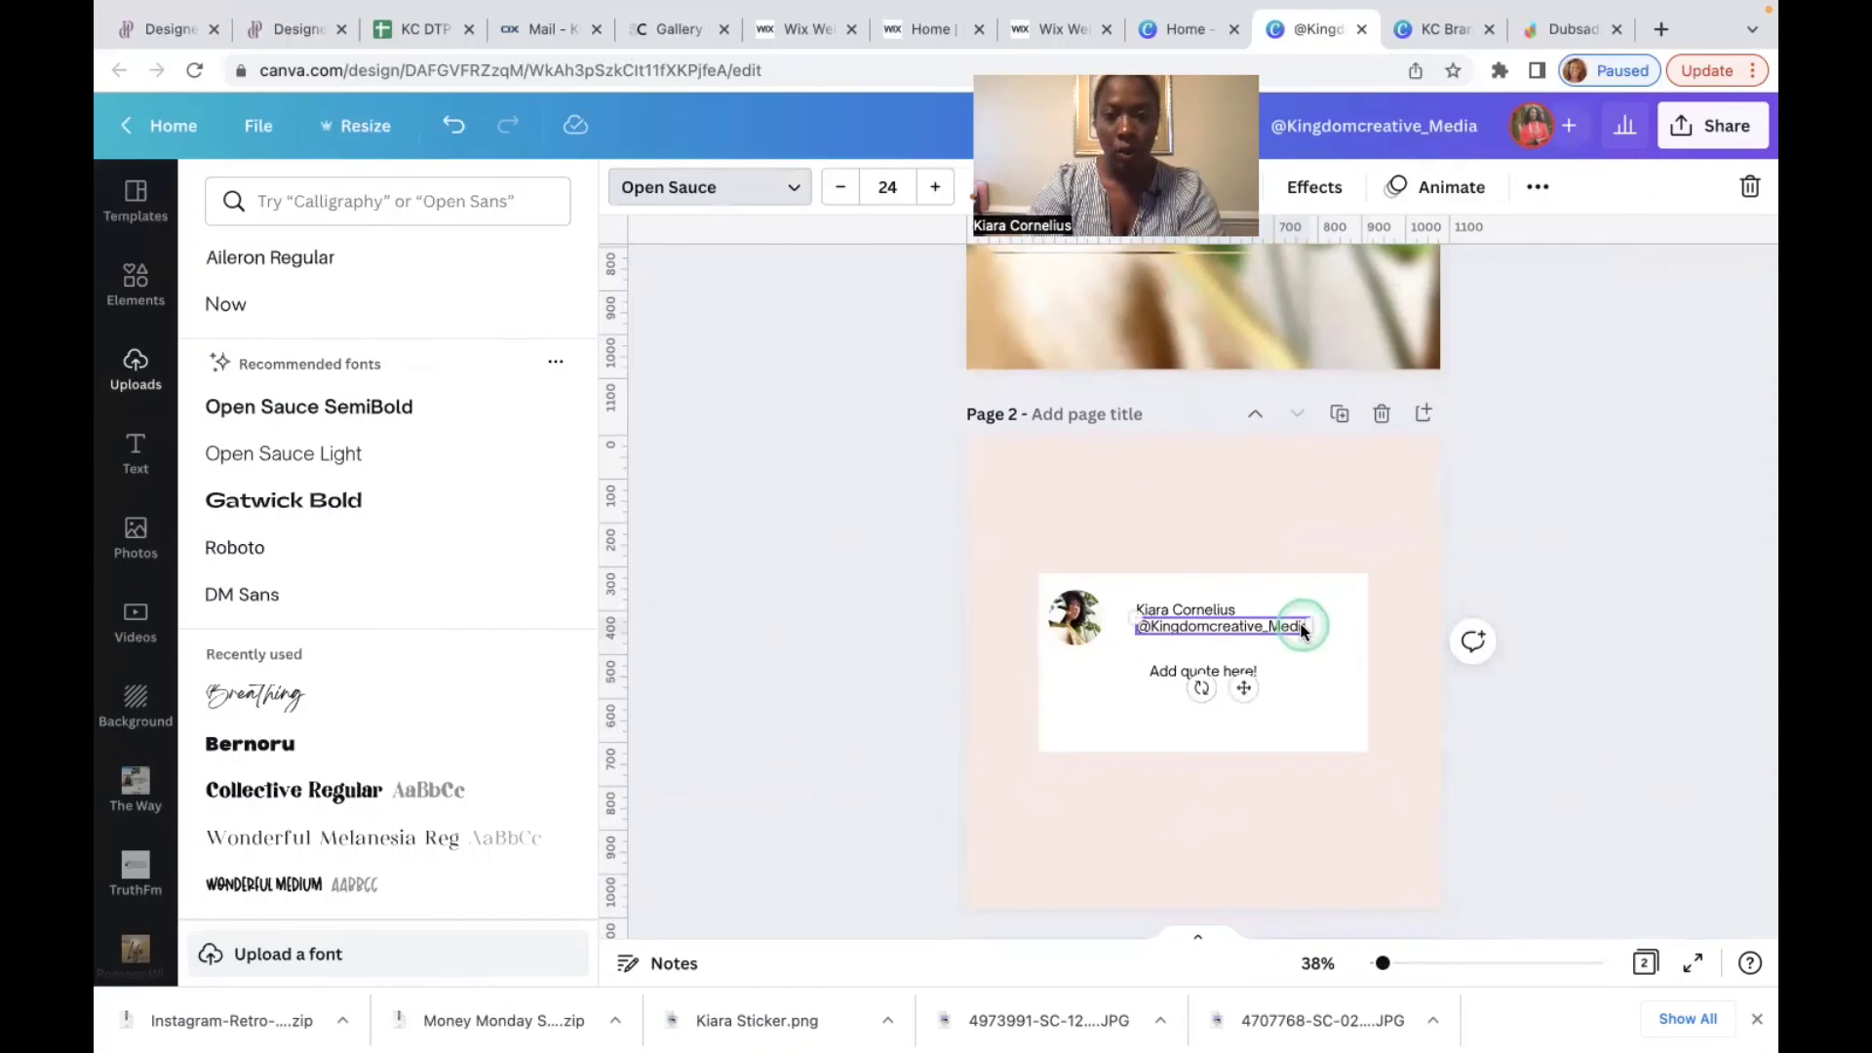
click(840, 188)
click(840, 188)
click(840, 188)
click(841, 188)
click(841, 188)
click(841, 188)
click(841, 188)
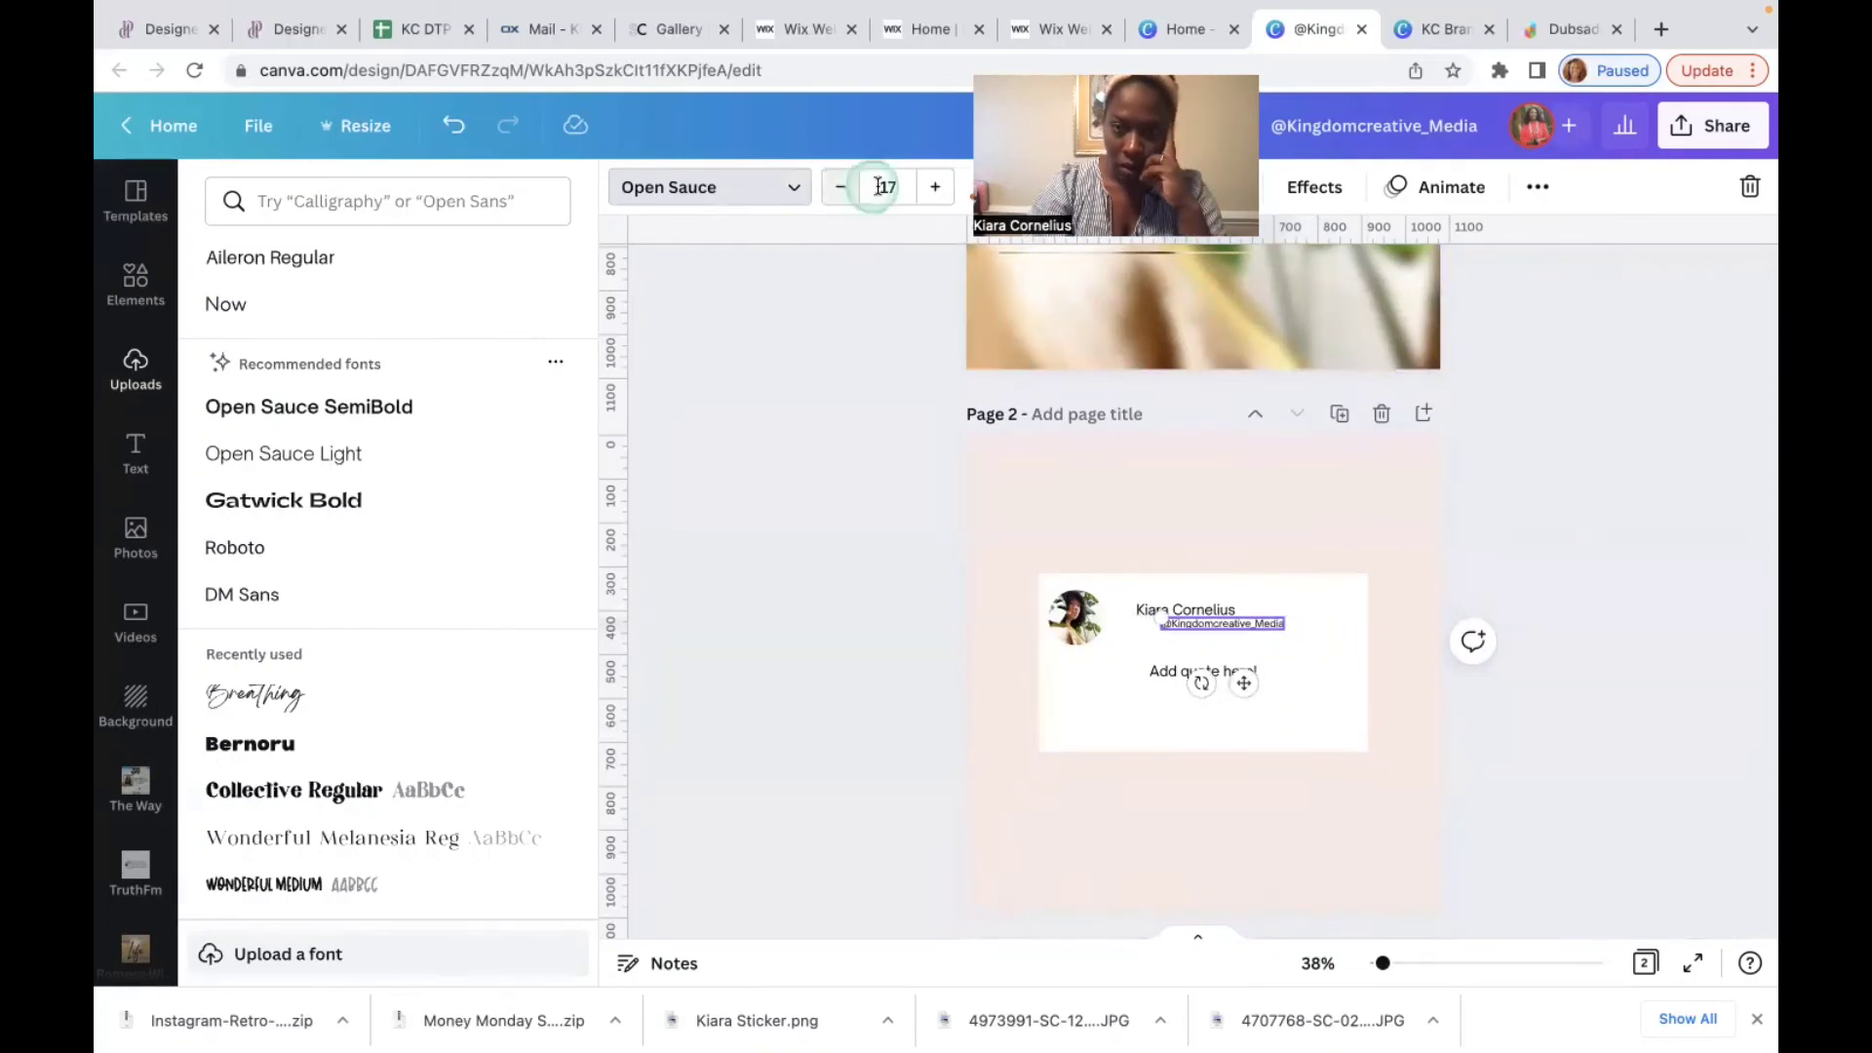
click(933, 188)
click(932, 194)
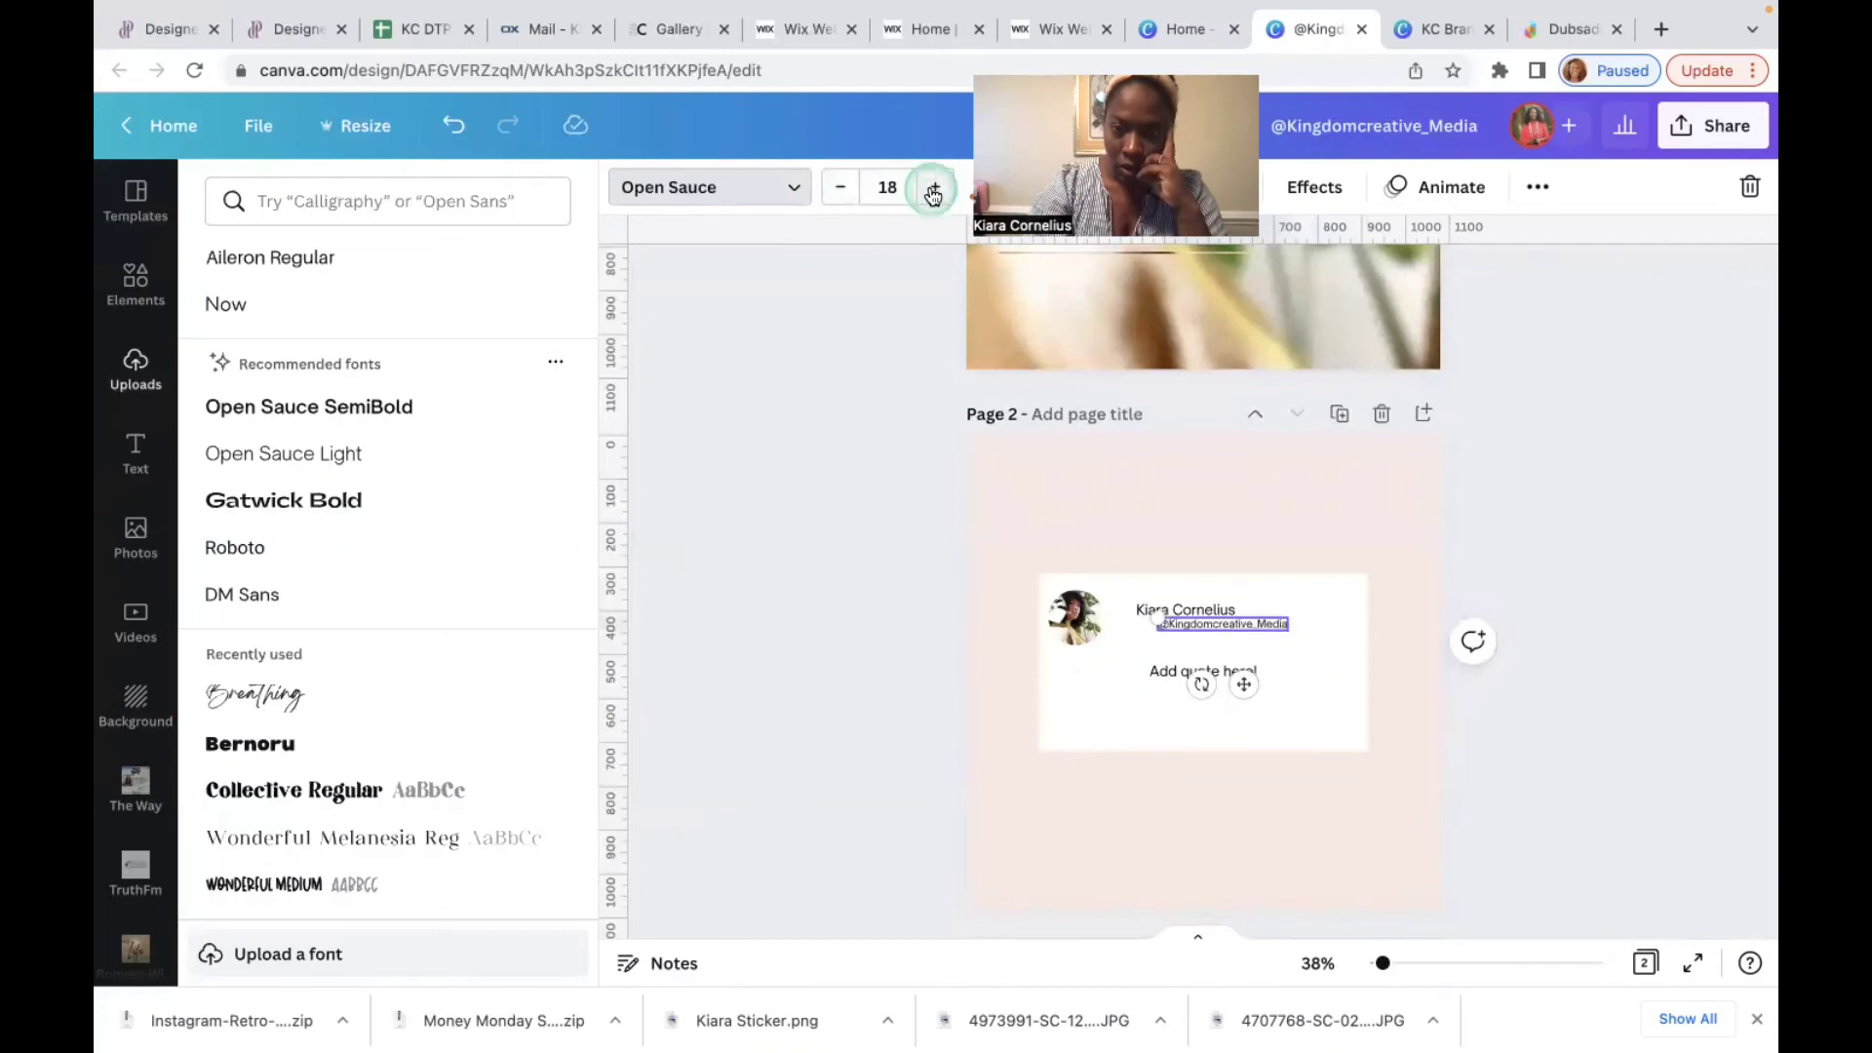
click(933, 194)
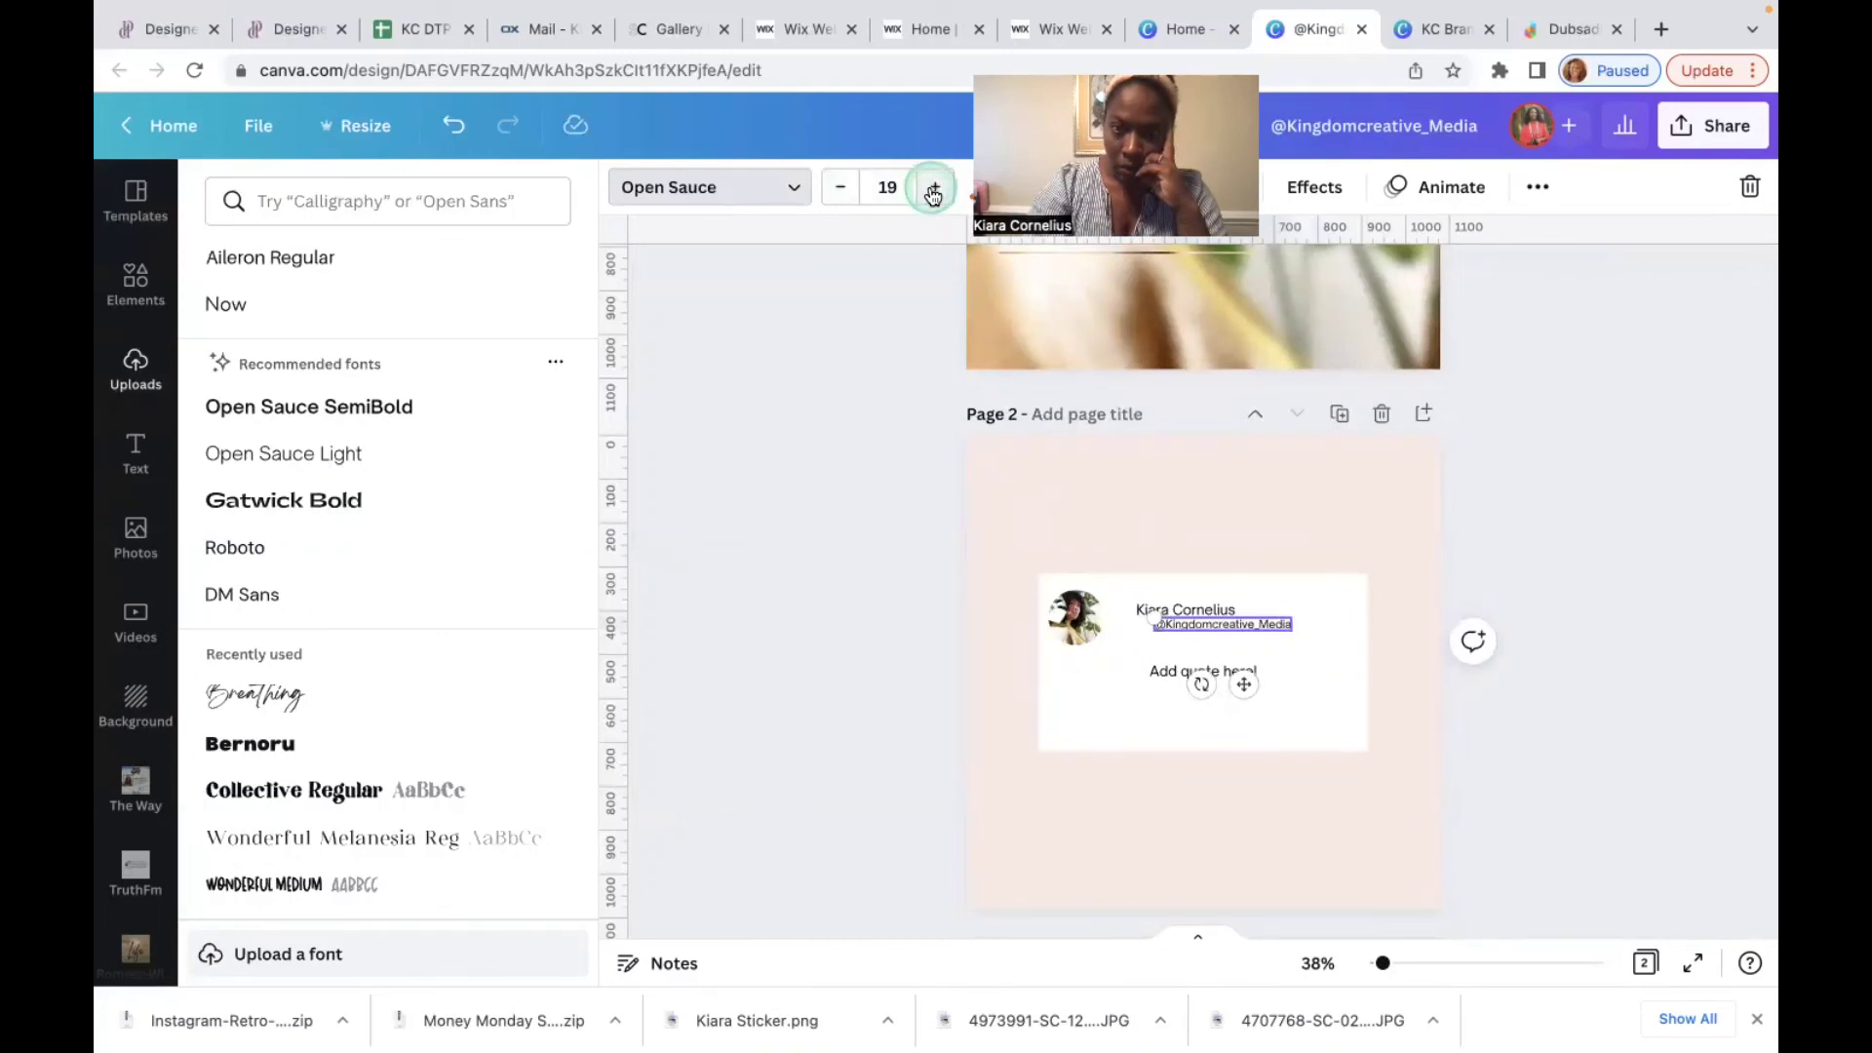
click(932, 194)
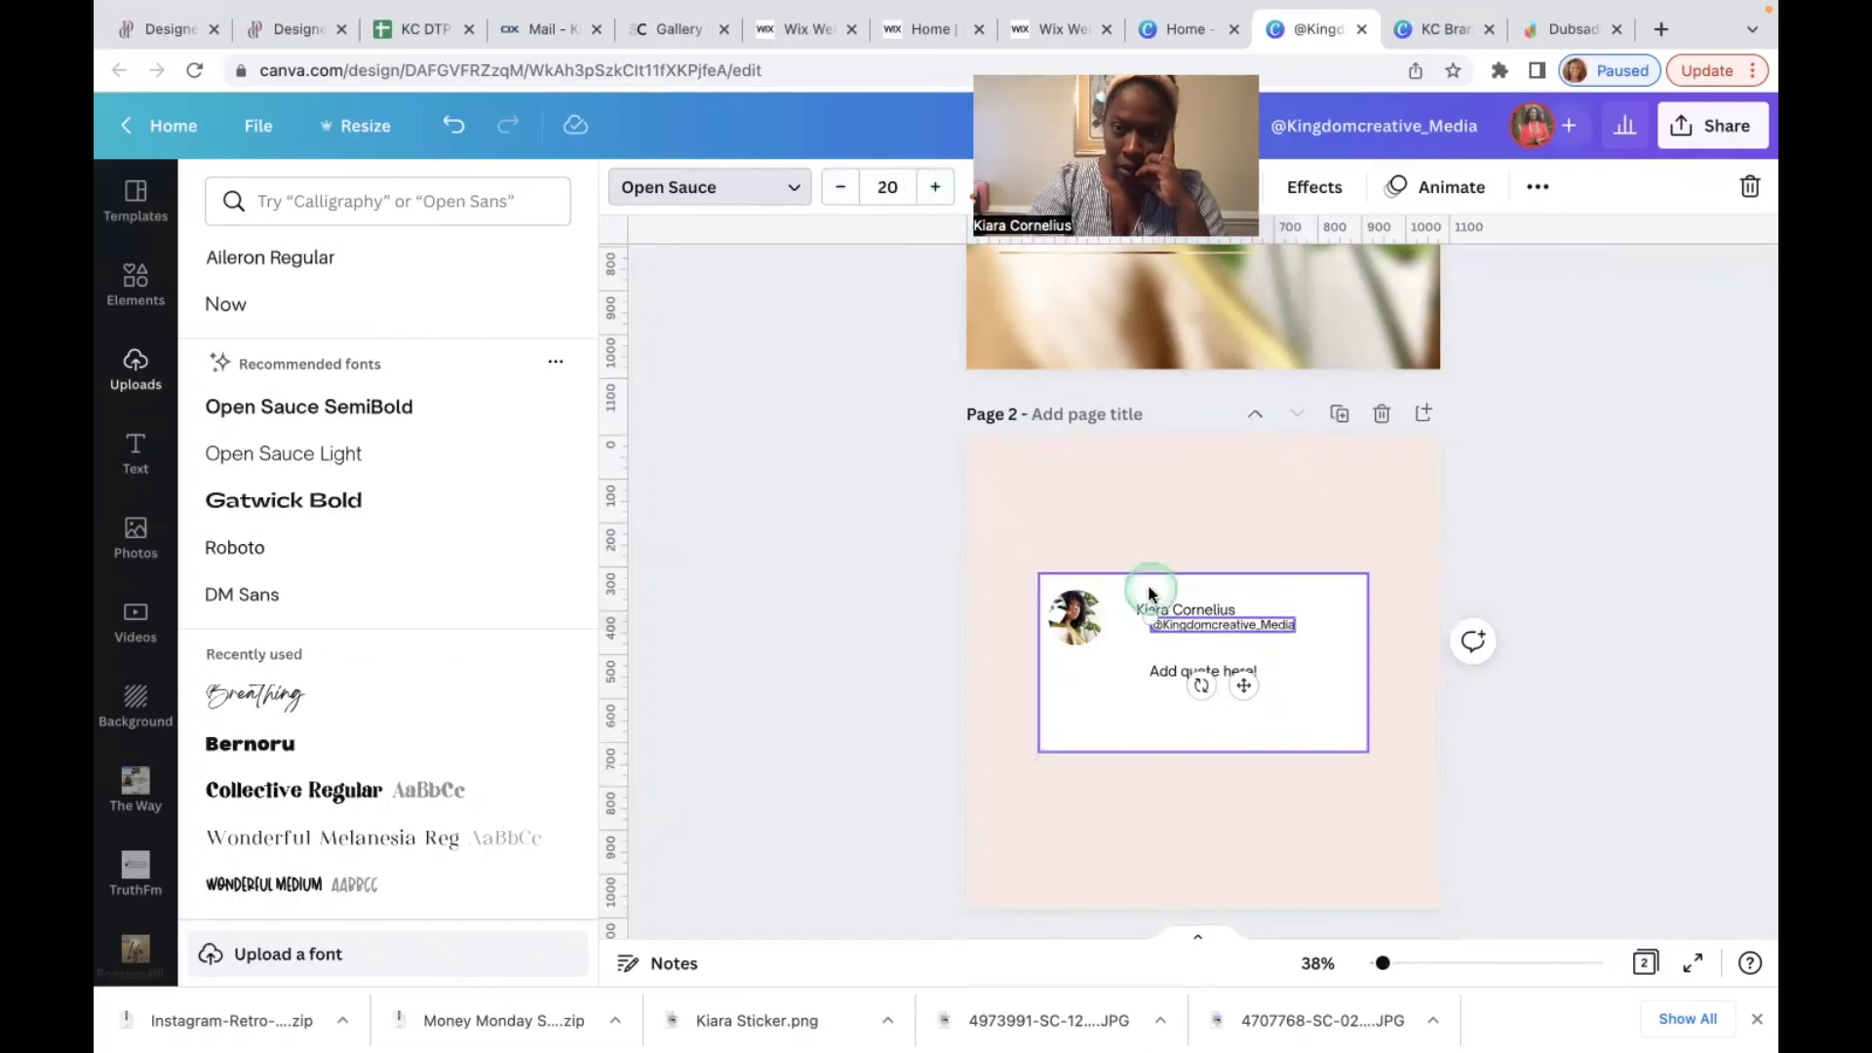
Step: Set the name text to size 20 and line the handle up under it
click(1183, 611)
click(888, 186)
text(20)
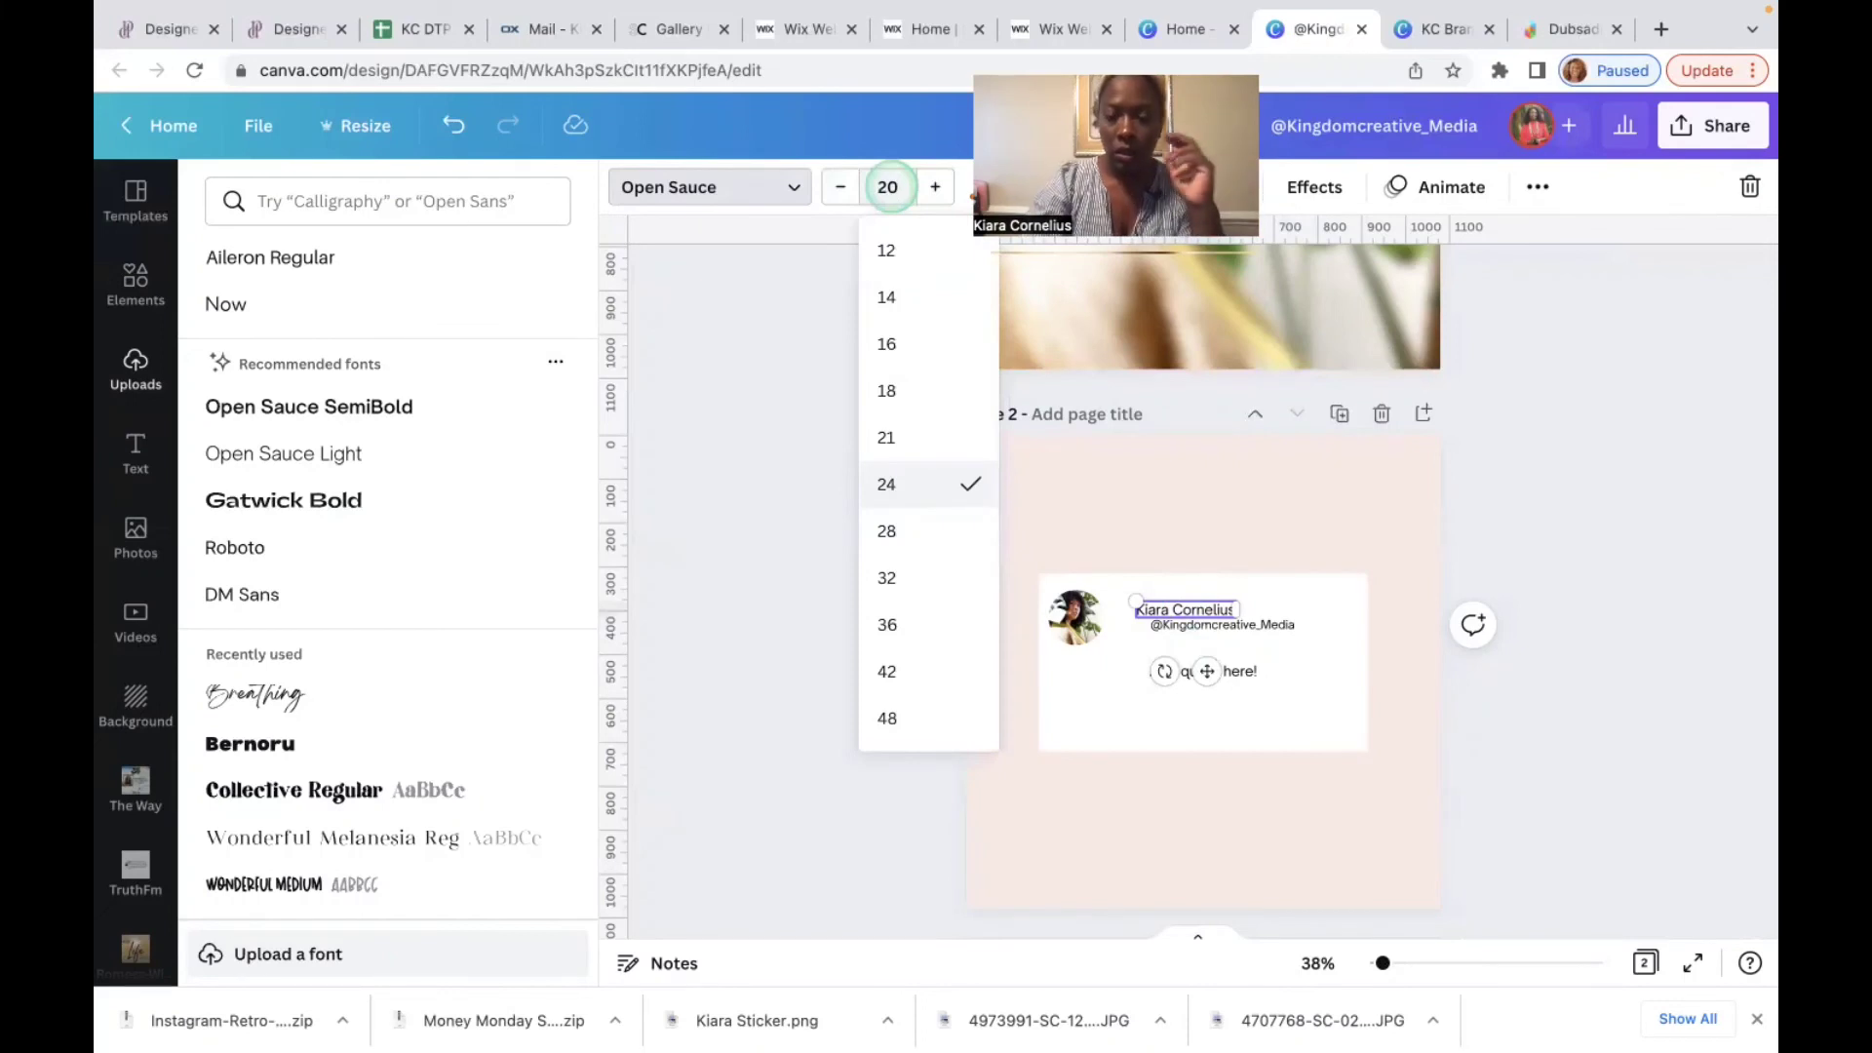
key(Return)
shift+click(1274, 629)
drag(1269, 625, 1264, 622)
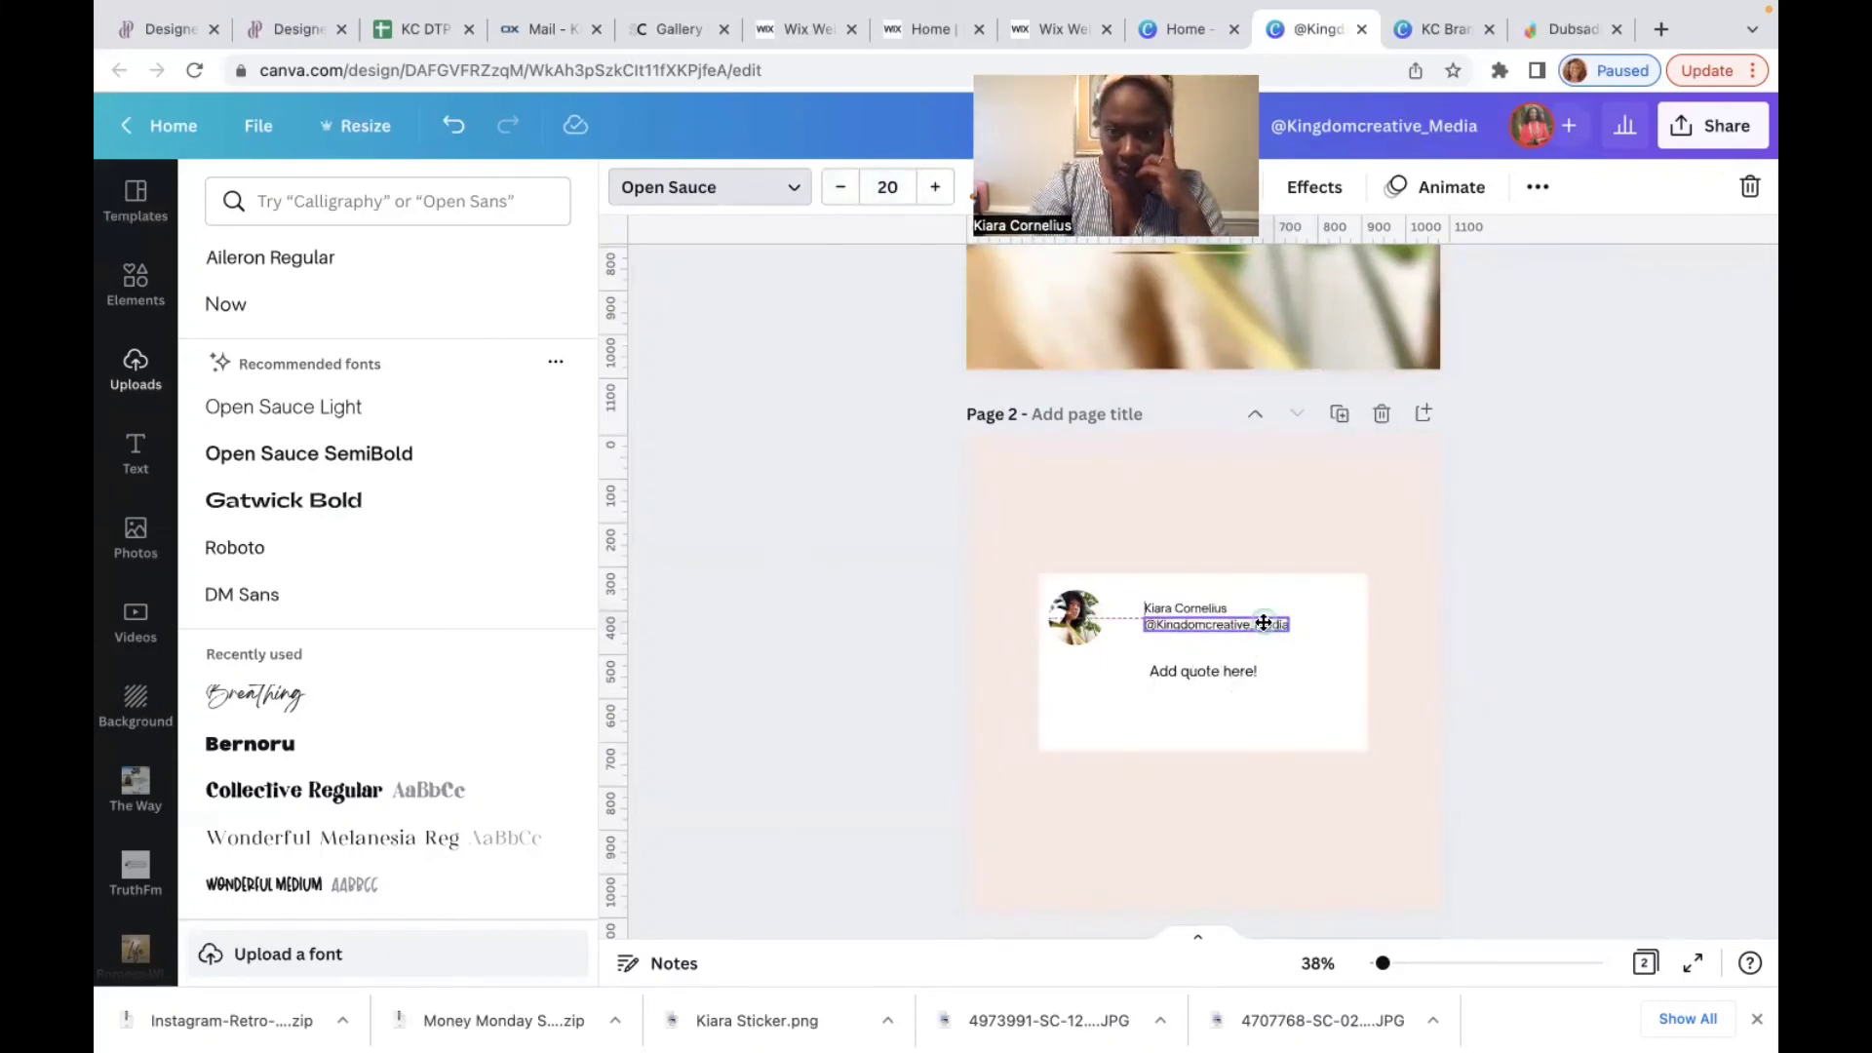
click(1313, 679)
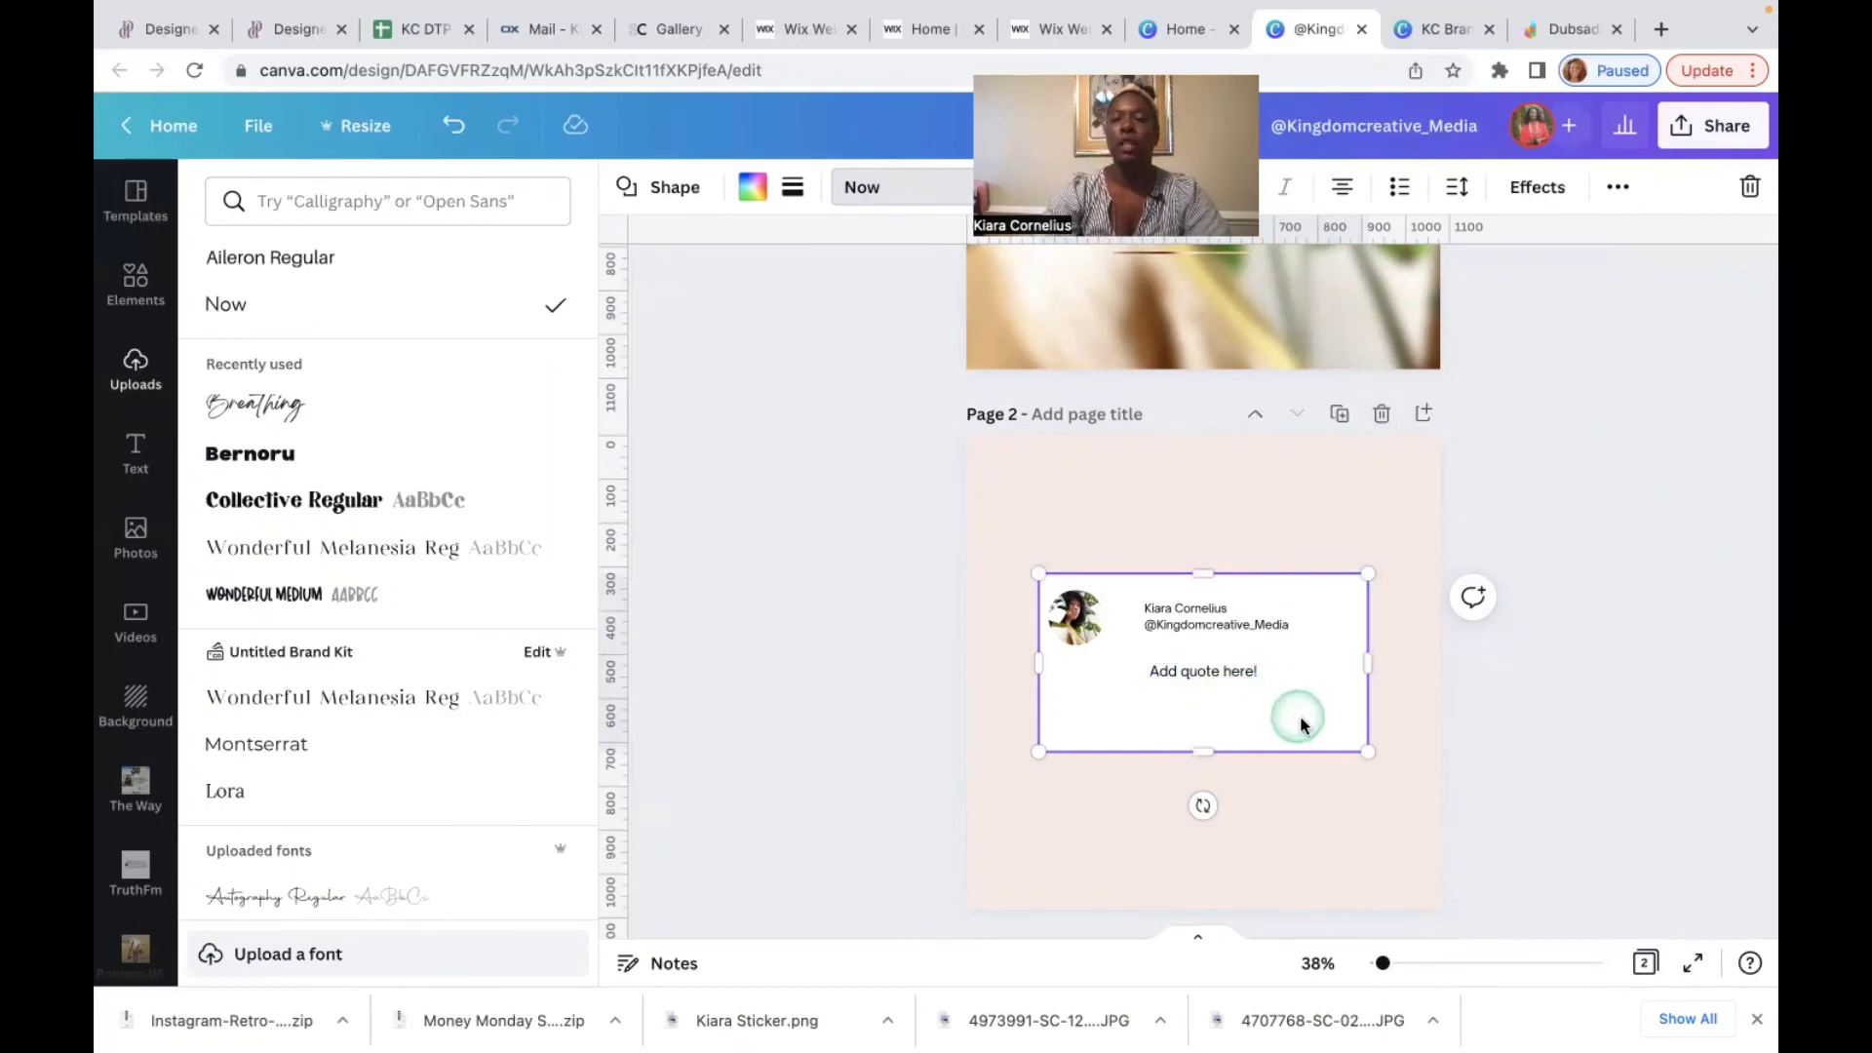
Step: Search Photos for 'shadows' and drop a beige plant-shadow photo as page 2's background
click(1016, 841)
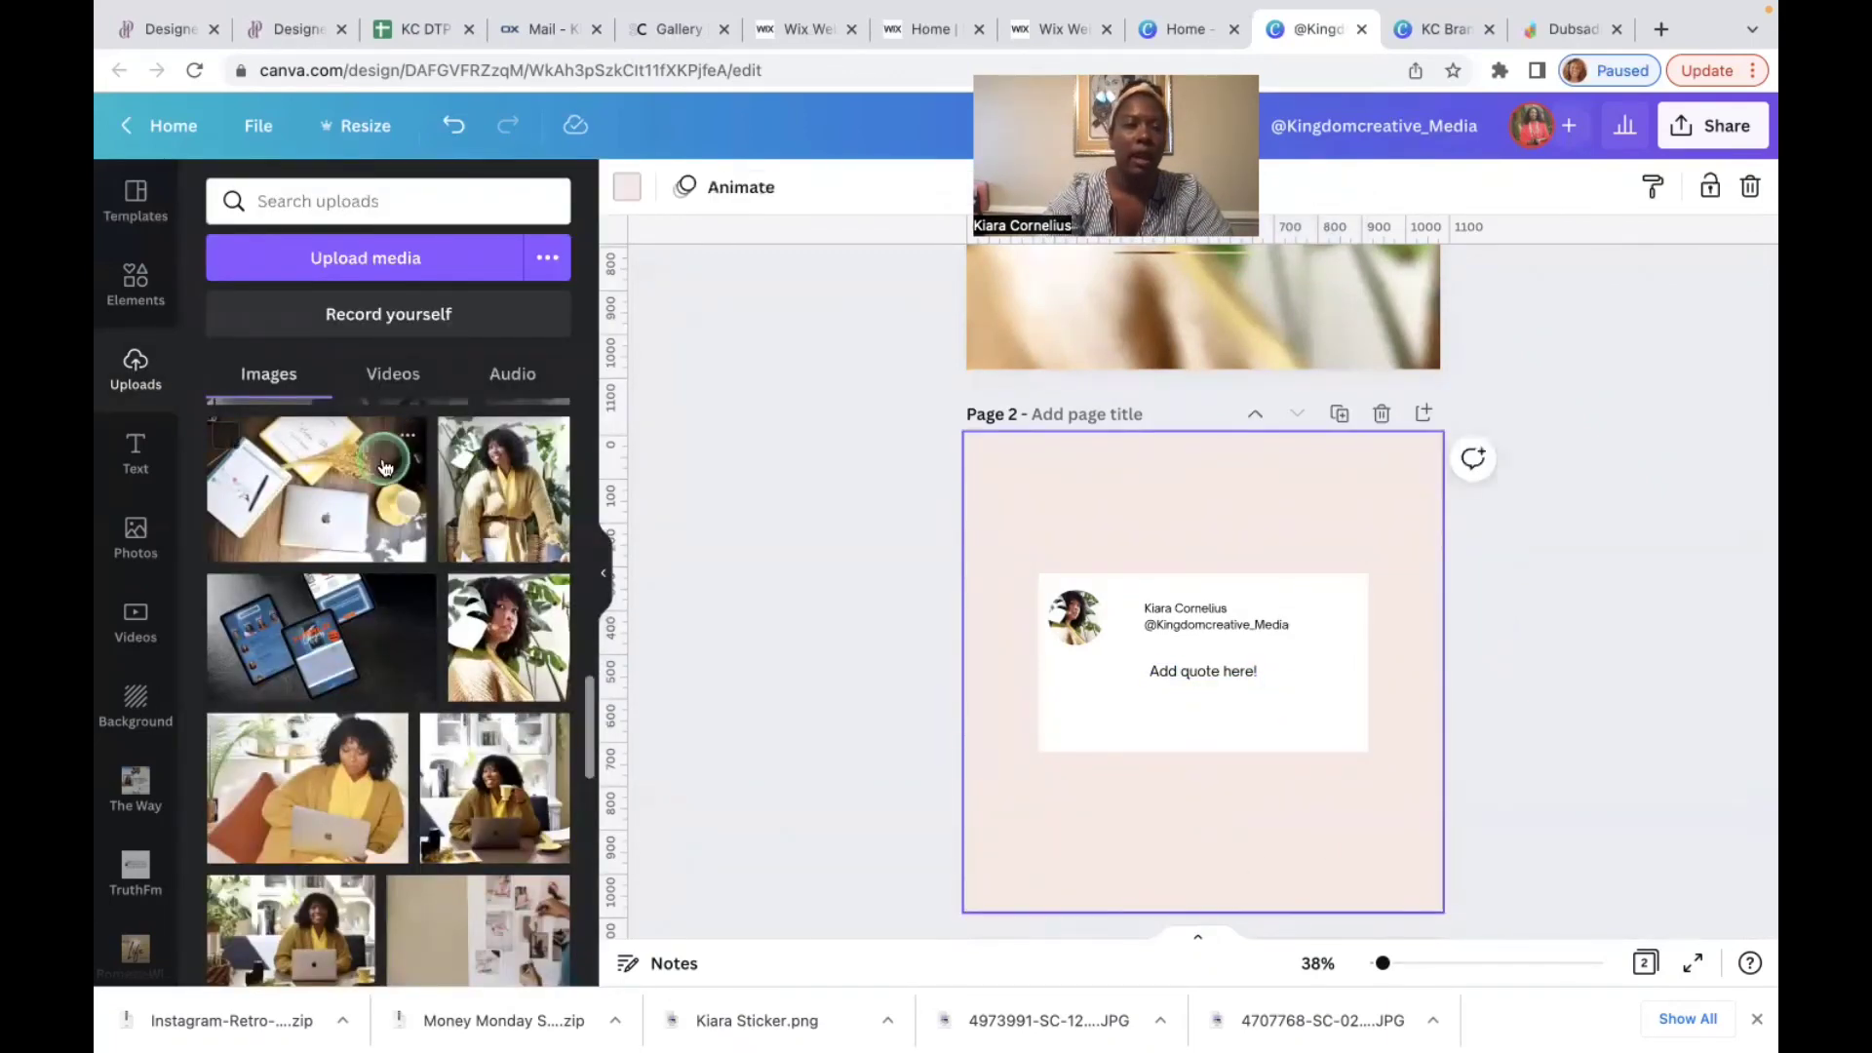
click(458, 608)
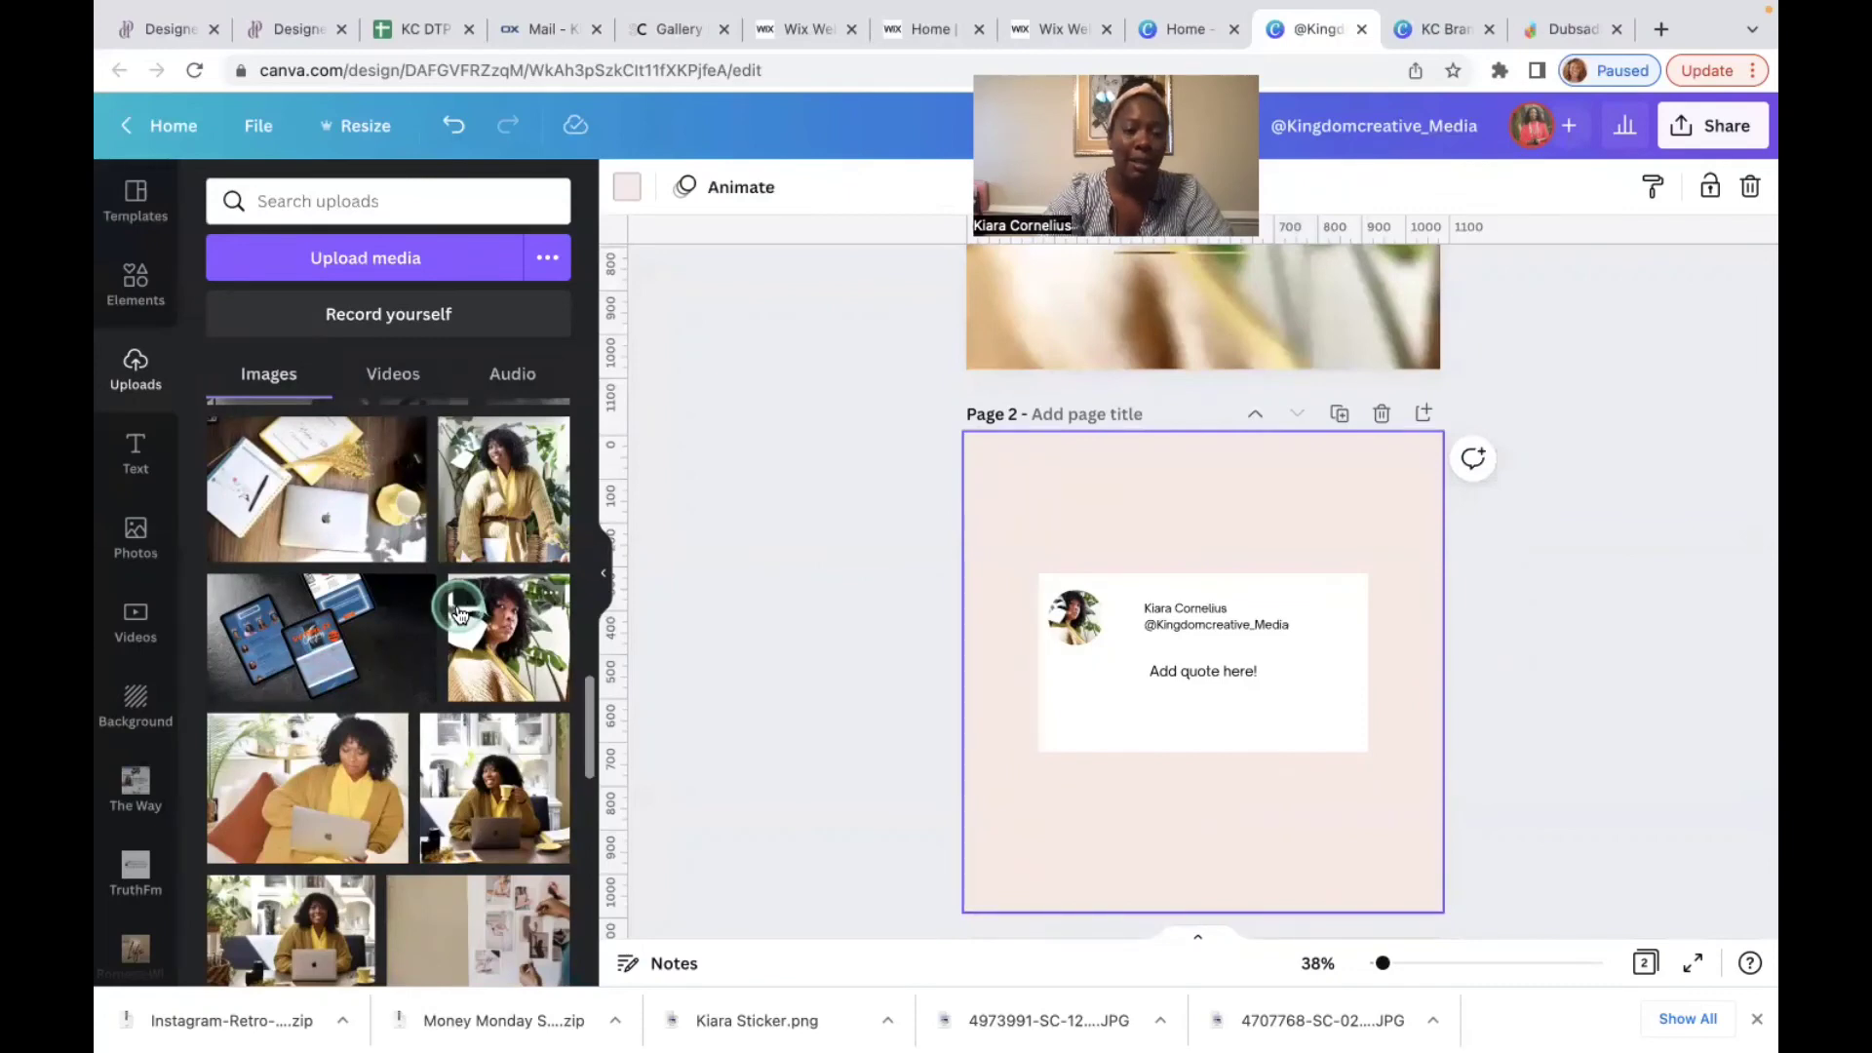
click(163, 343)
click(136, 538)
click(373, 237)
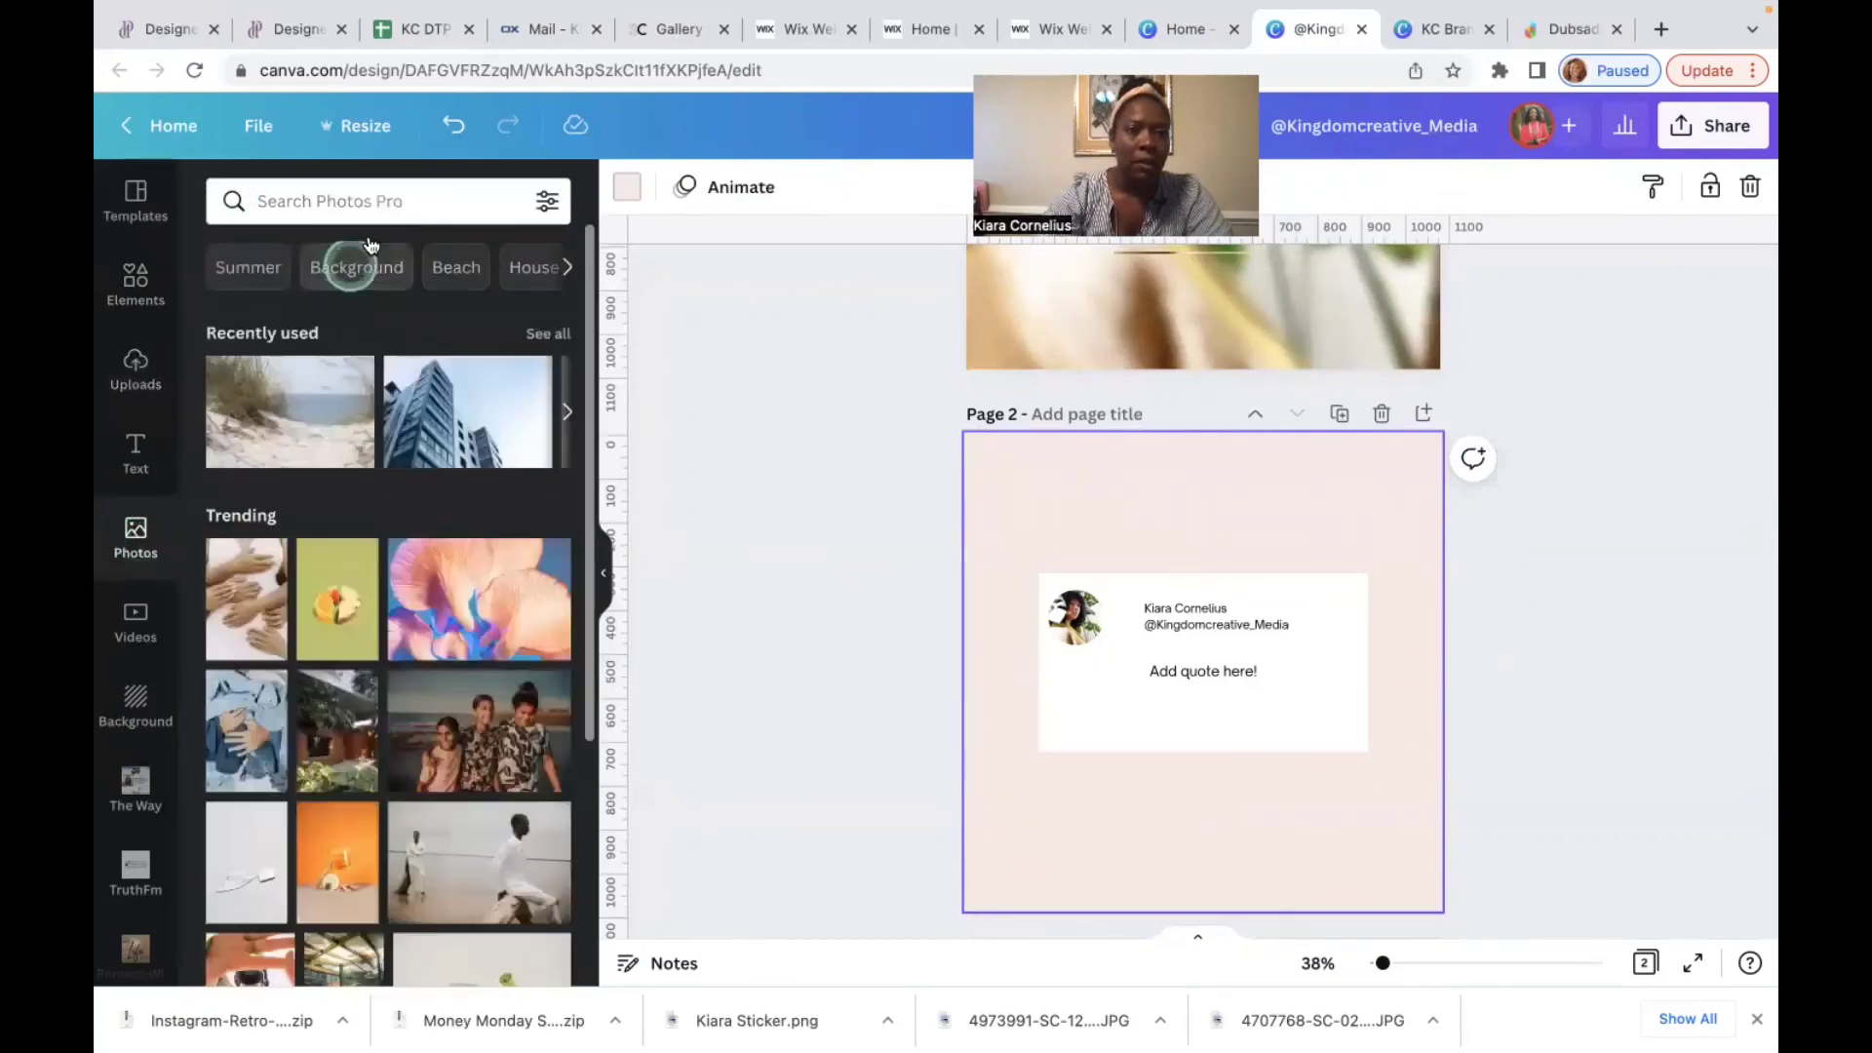
click(404, 202)
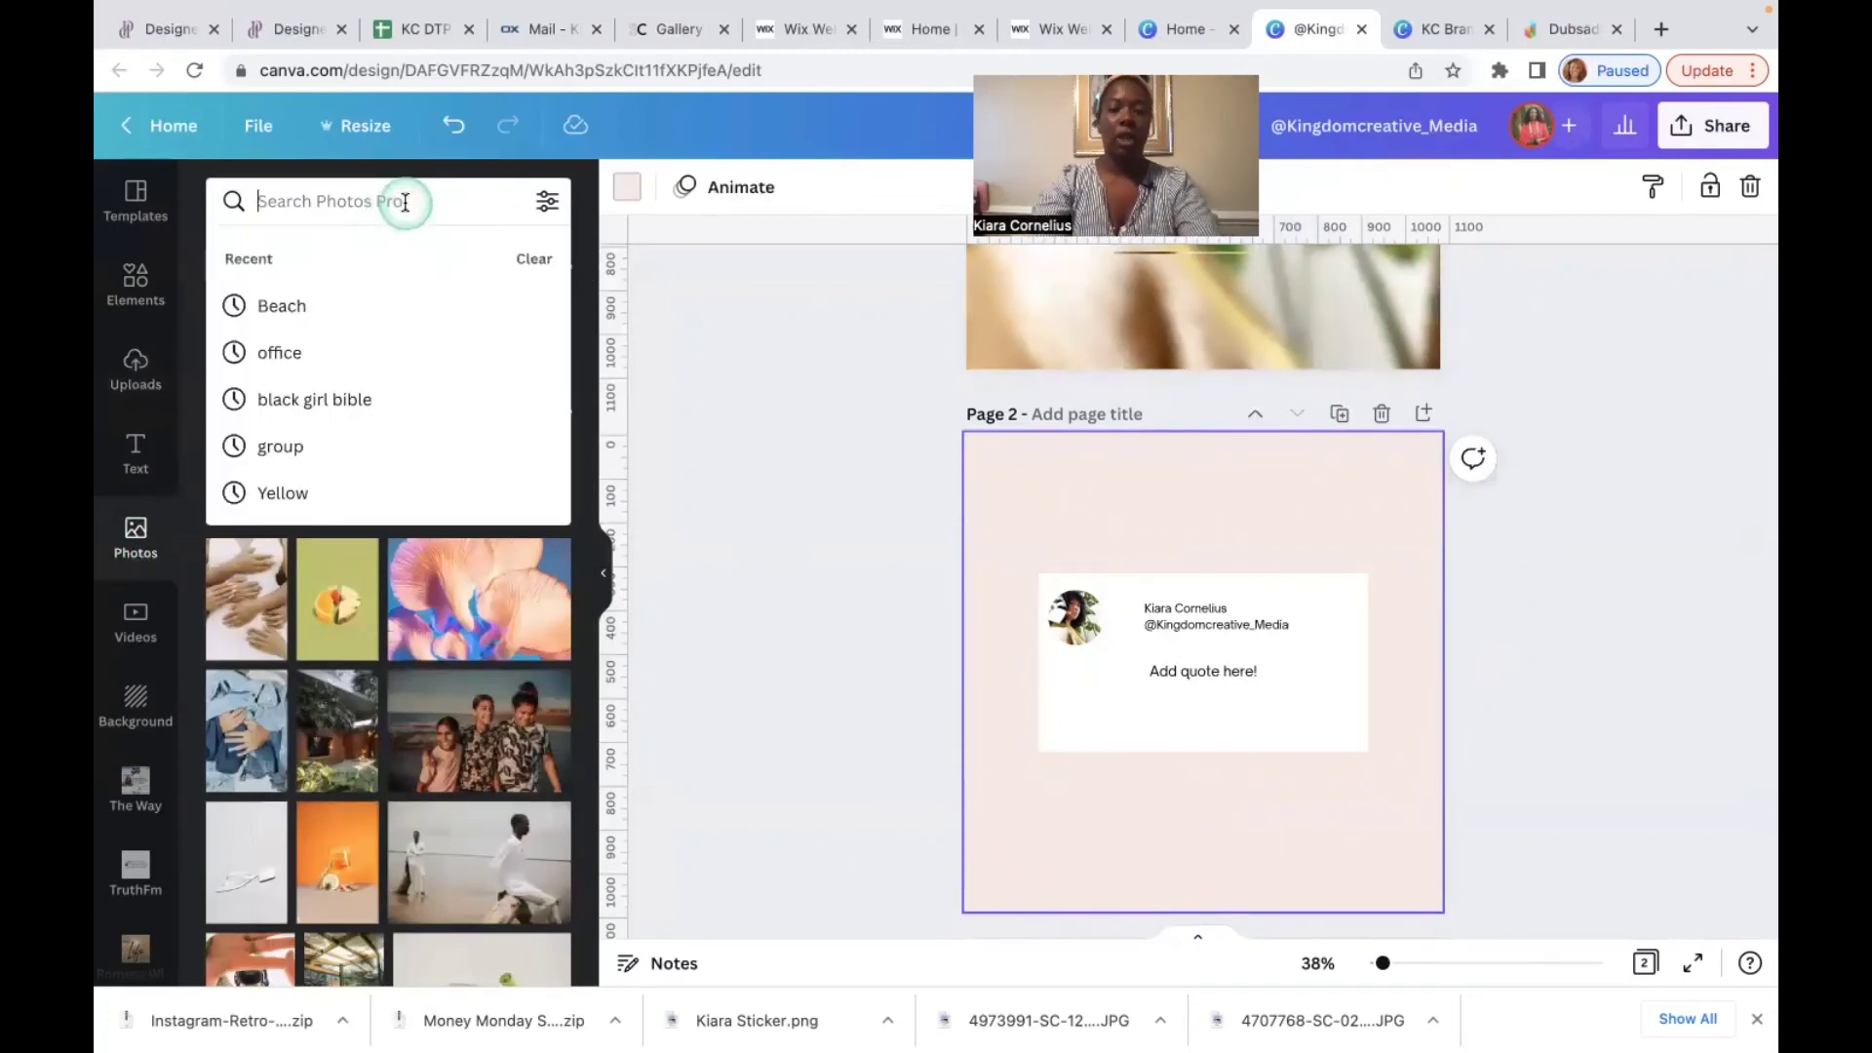
text(shadows)
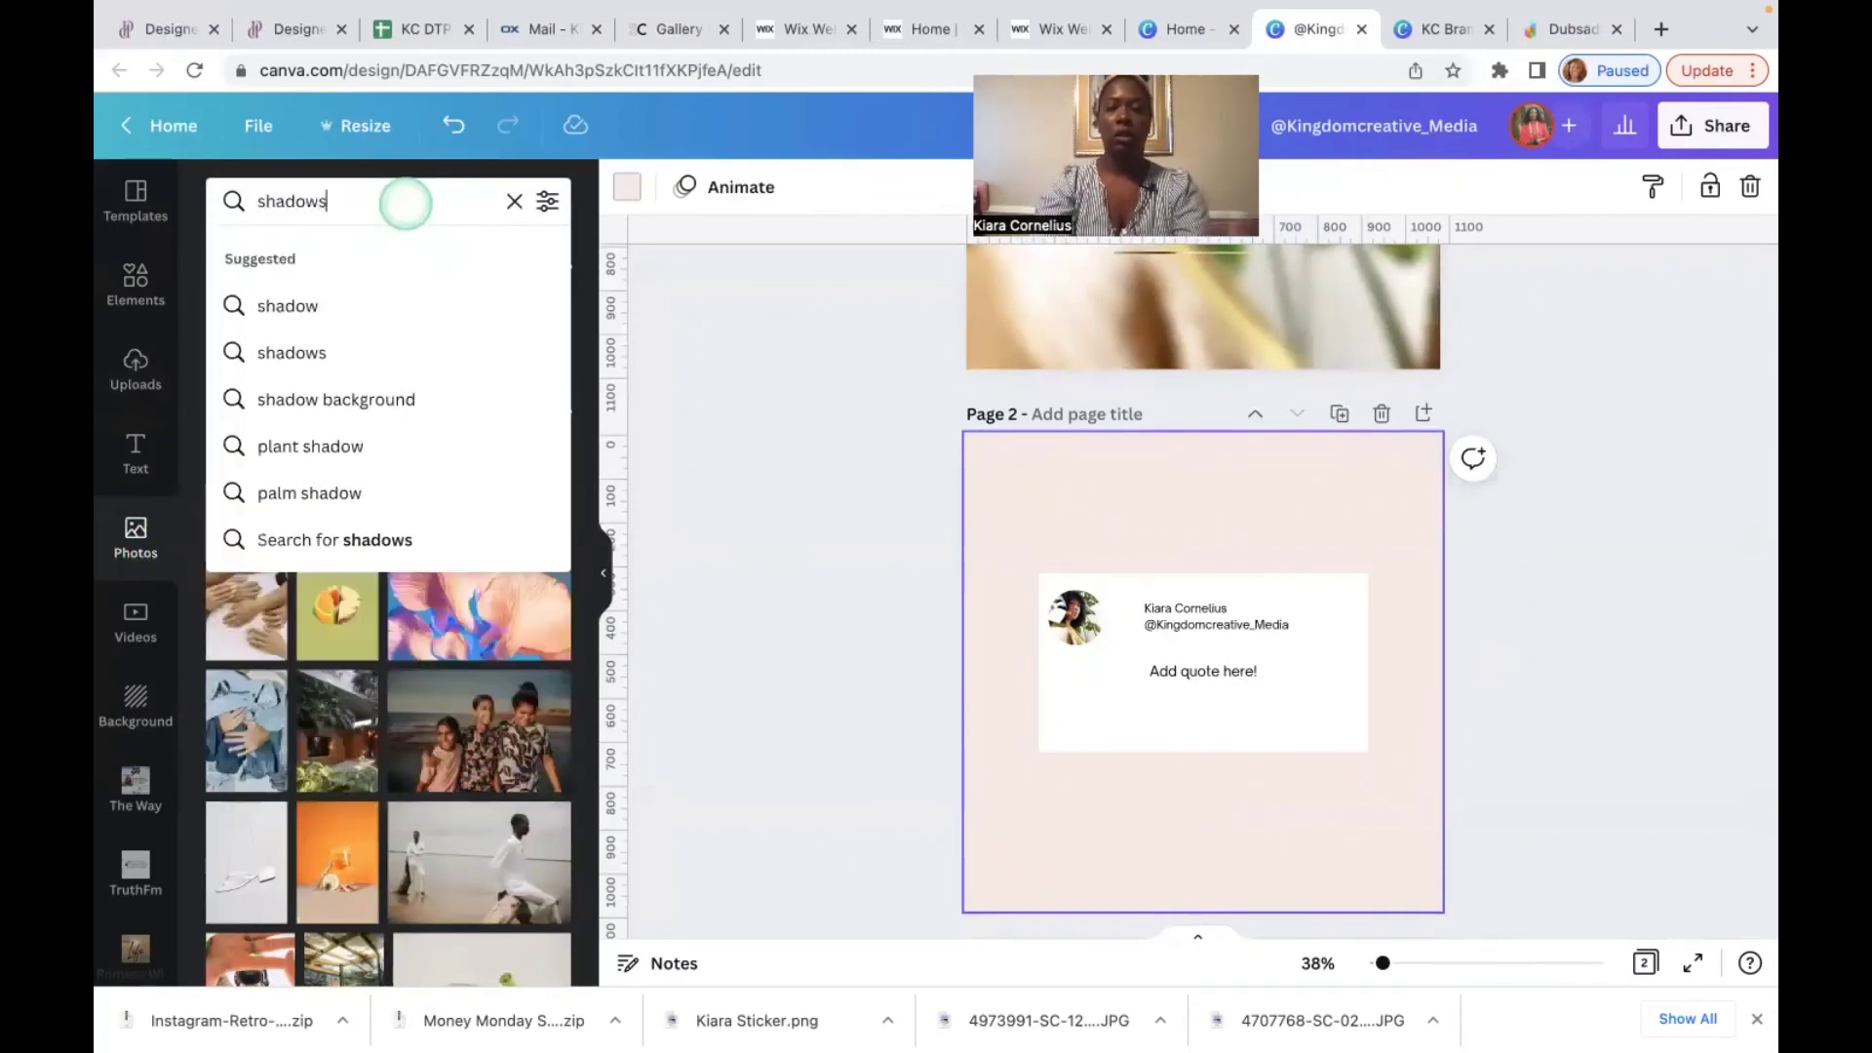
key(Return)
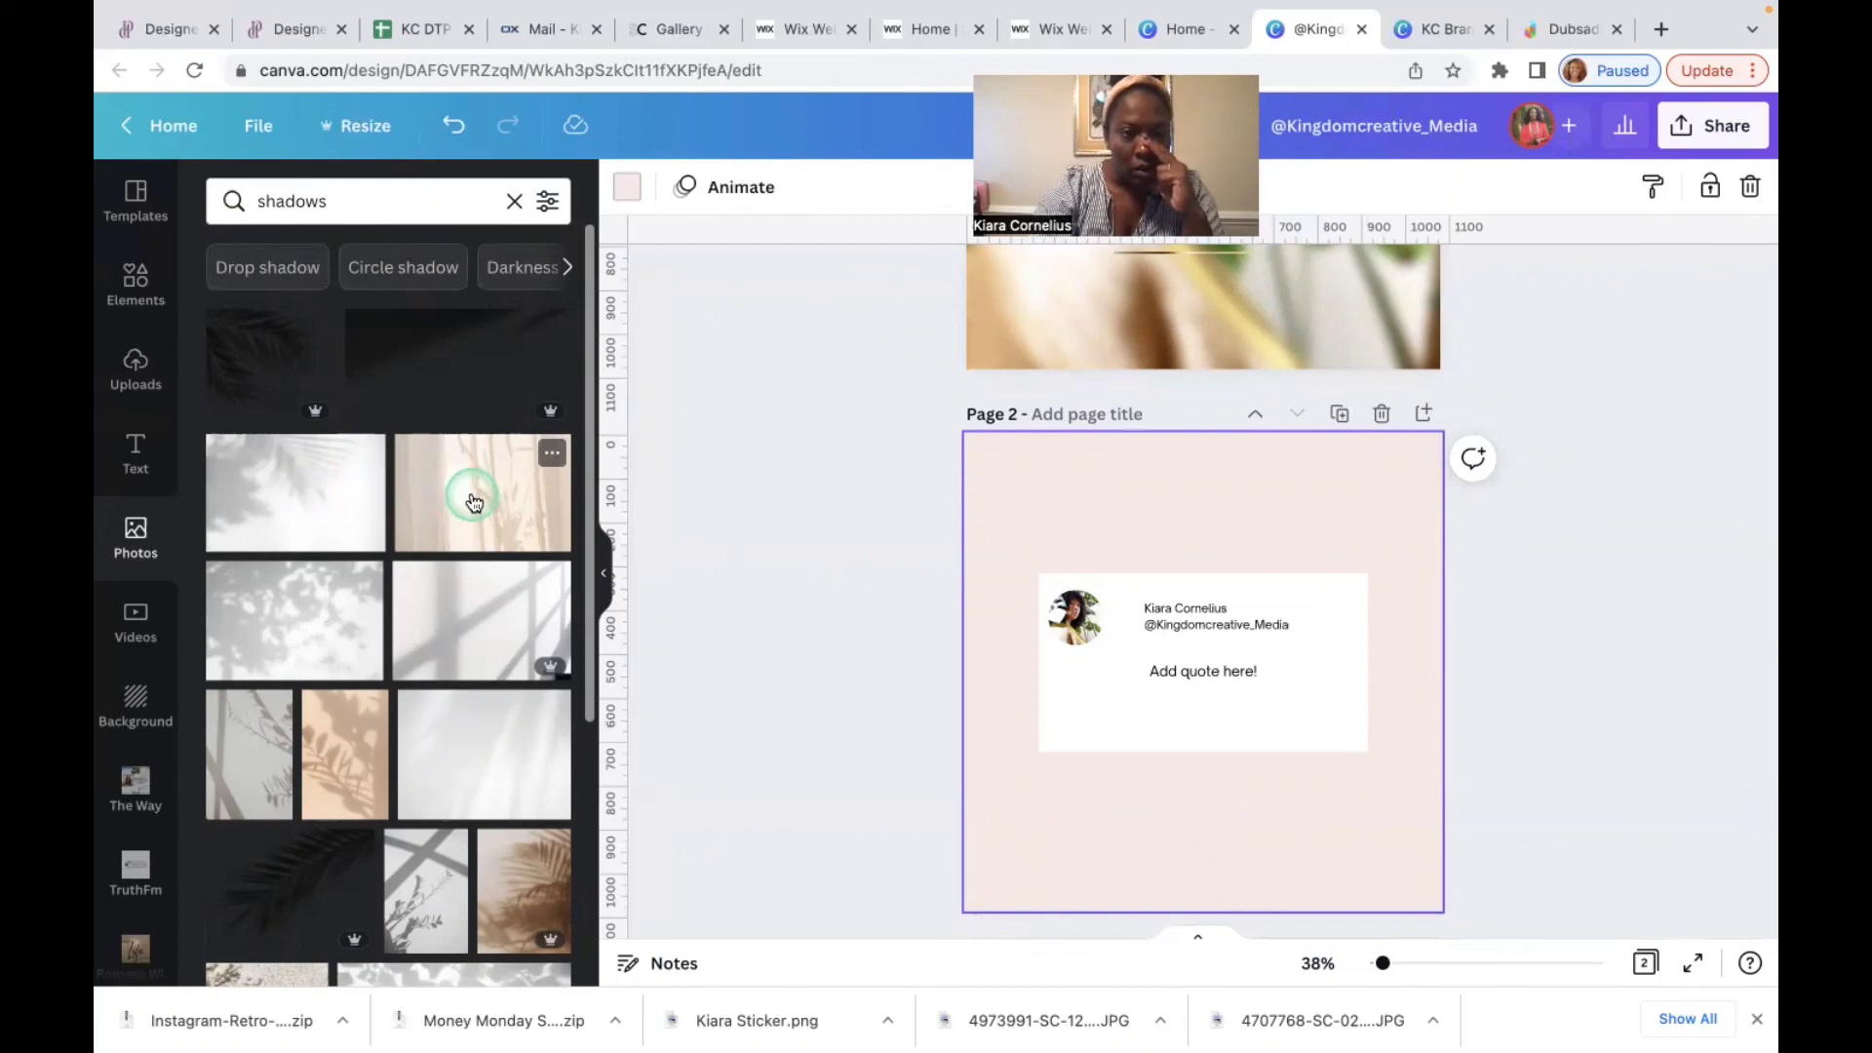
drag(472, 502, 993, 506)
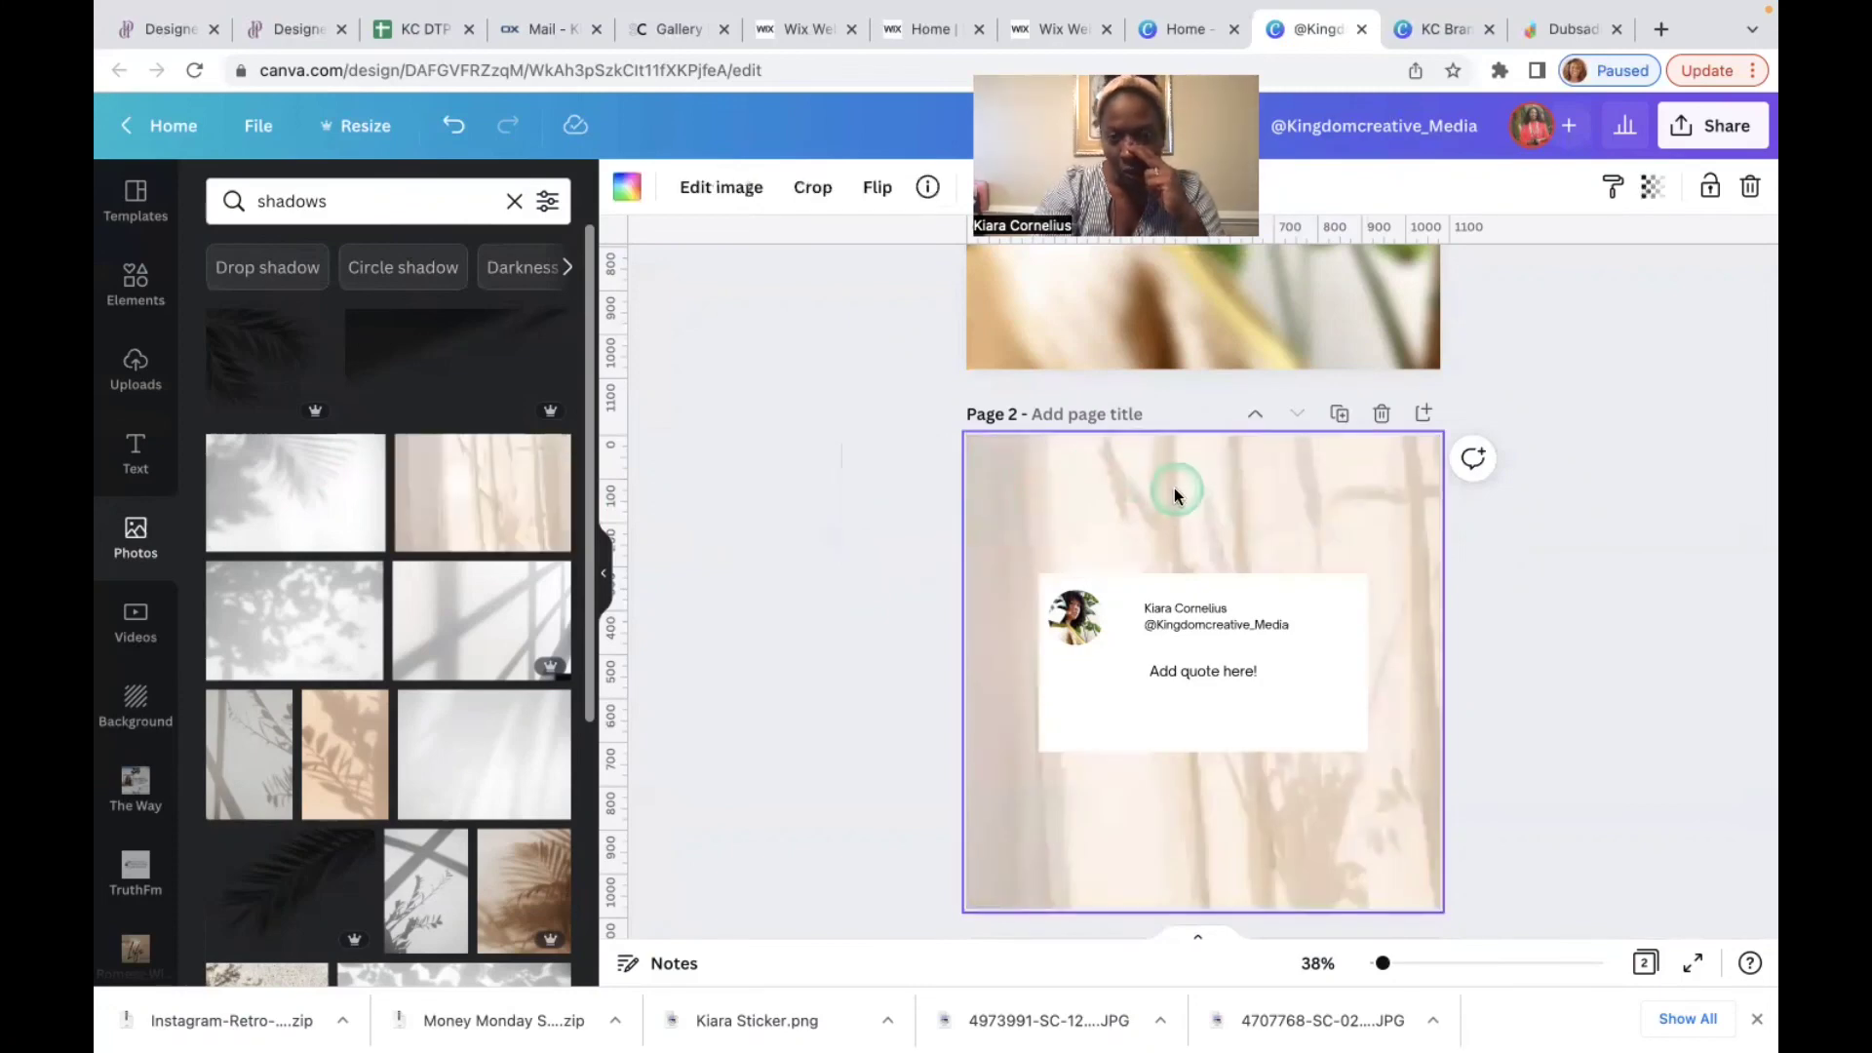
Step: Nudge the white quote card slightly lower on page 2
click(1332, 682)
drag(1331, 681, 1331, 687)
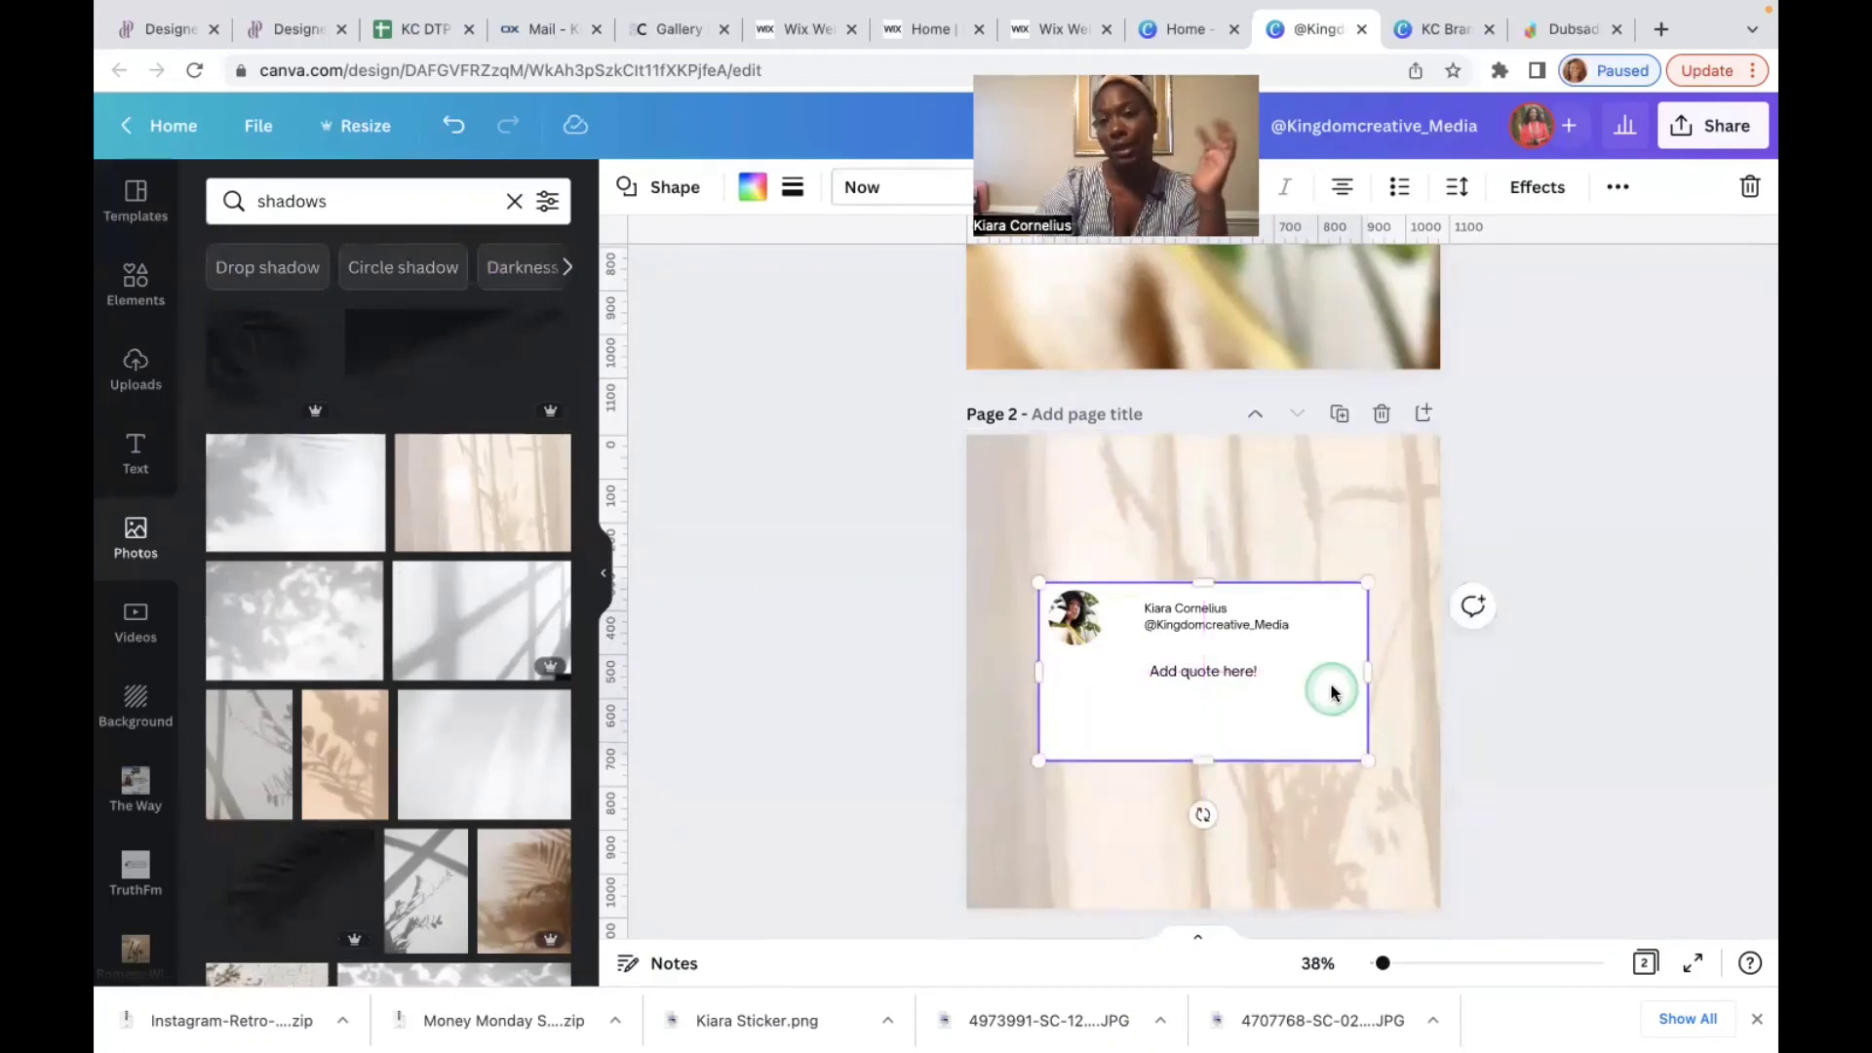